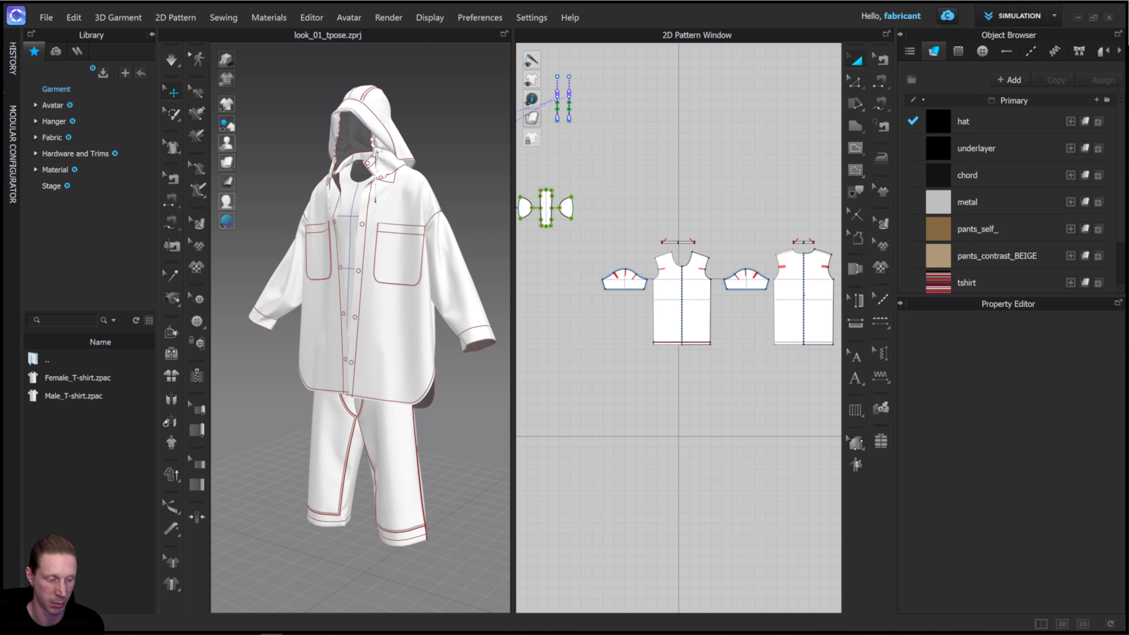
# Step: Import the t_pose OBJ as an avatar in metres, with the load type set to Add
pyautogui.moveTo(658, 371); pyautogui.dragTo(446, 135)
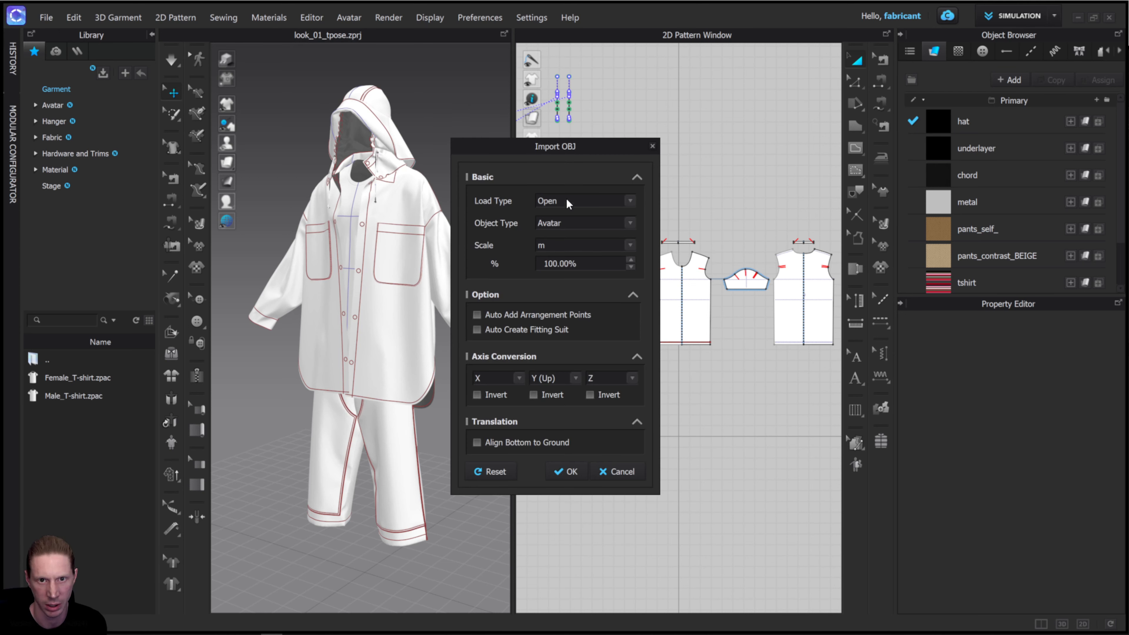
pyautogui.click(566, 200)
pyautogui.click(569, 219)
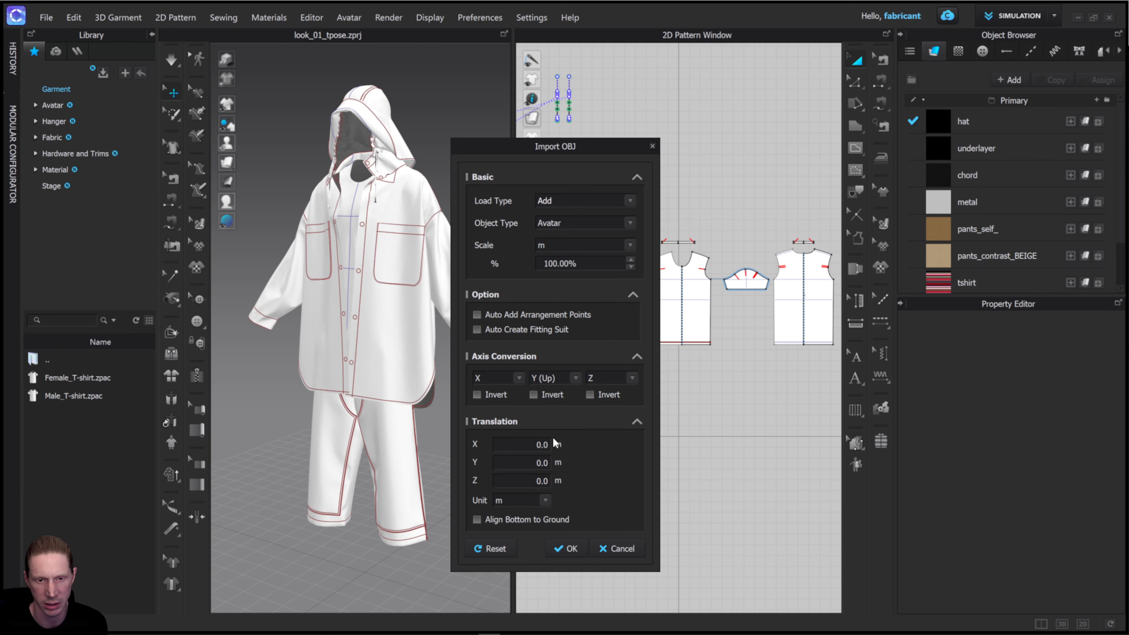
pyautogui.moveTo(554, 144); pyautogui.dragTo(751, 73)
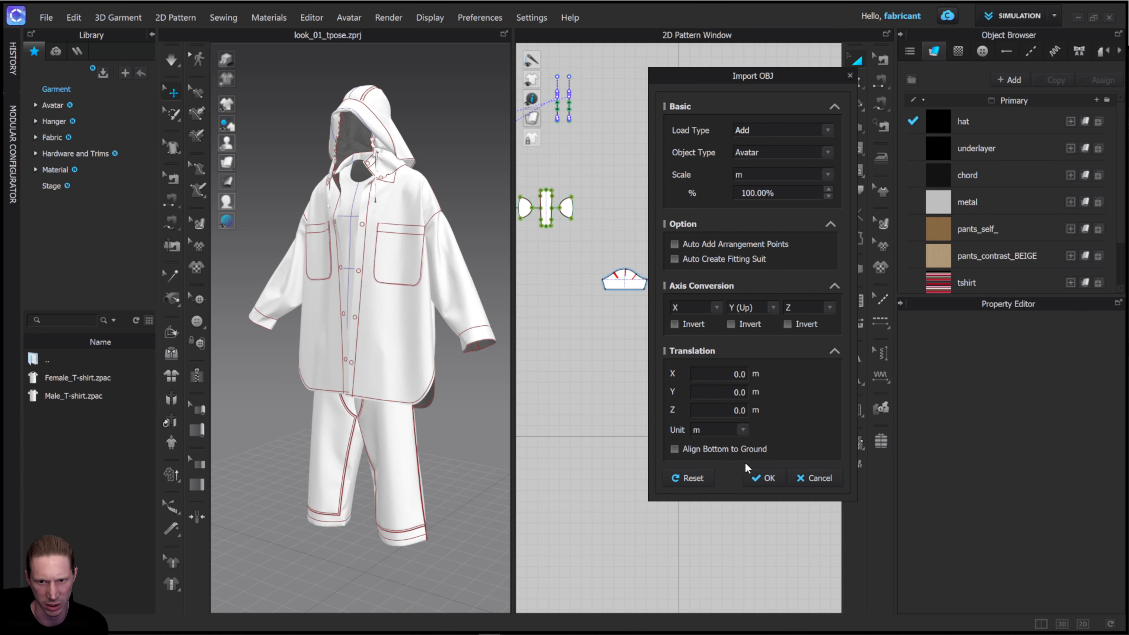
pyautogui.click(765, 478)
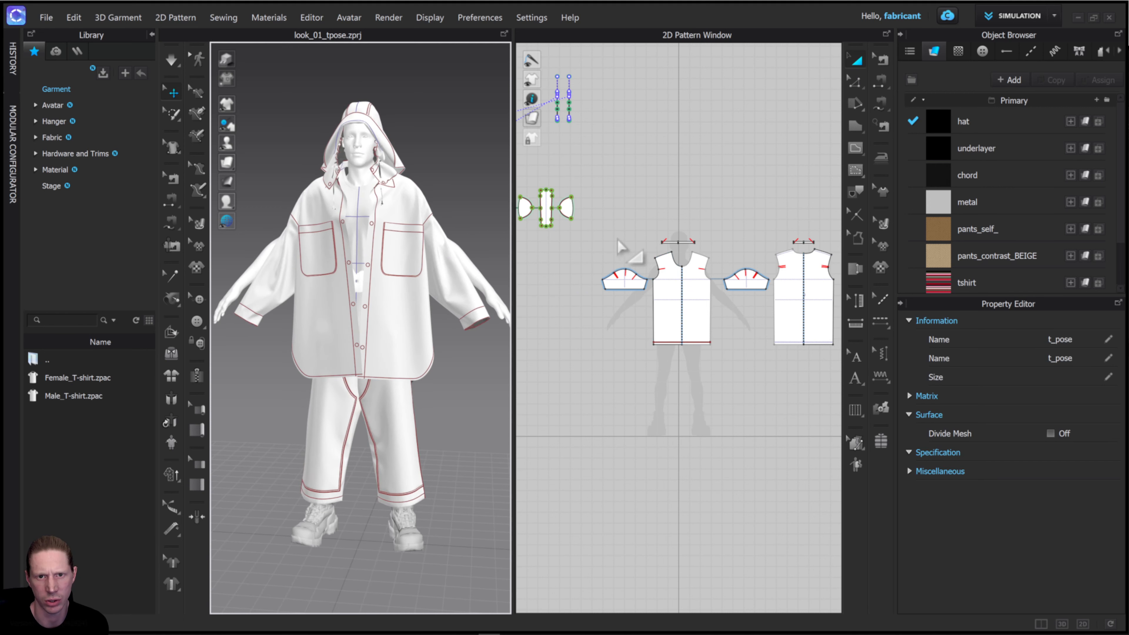
# Step: Select the shirt sleeve and cuff pattern pieces on the avatar's right side and rotate them to follow the raised arm
pyautogui.moveTo(691, 251); pyautogui.dragTo(660, 368, button='middle')
pyautogui.moveTo(636, 269); pyautogui.dragTo(713, 355, button='middle')
pyautogui.scroll(4, 682, 291)
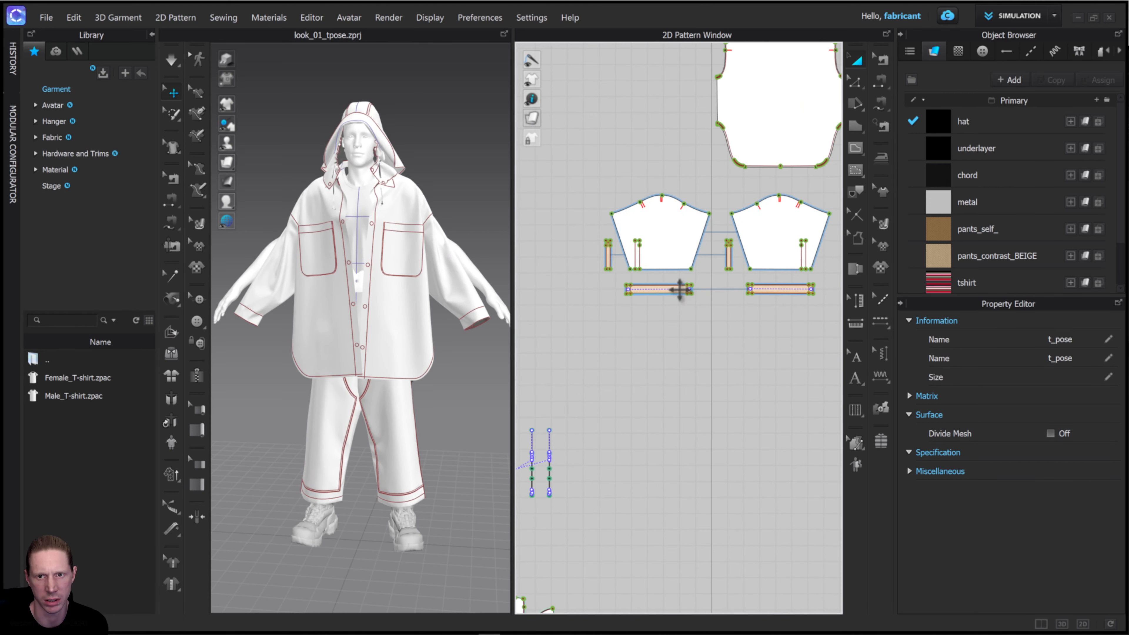
pyautogui.moveTo(591, 180); pyautogui.dragTo(735, 334)
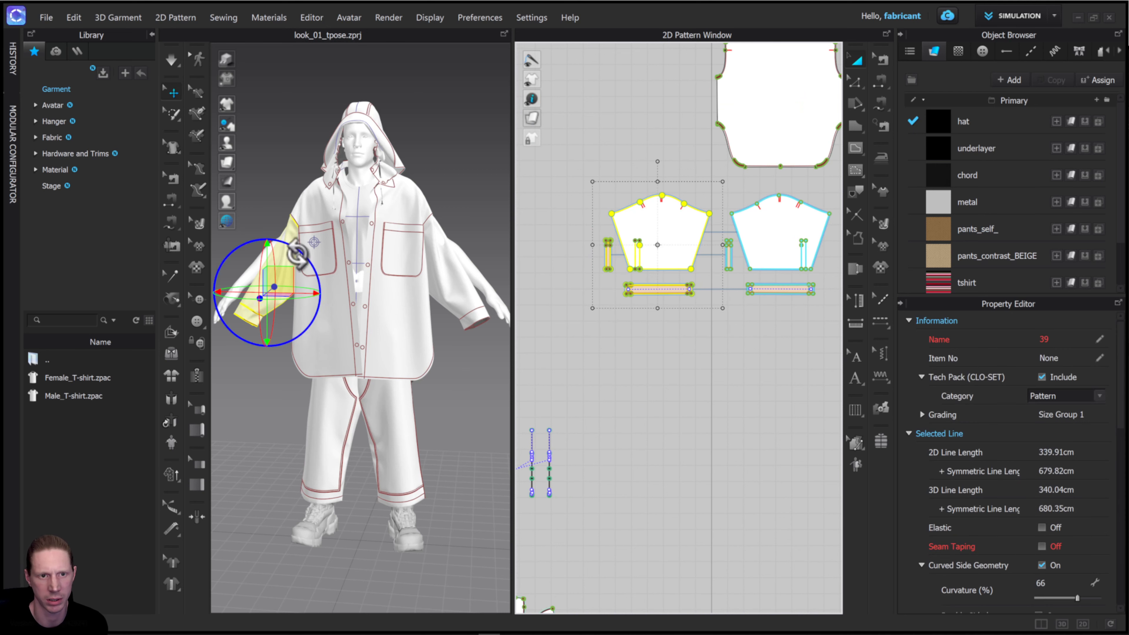
pyautogui.moveTo(309, 267); pyautogui.dragTo(272, 266)
pyautogui.moveTo(761, 211); pyautogui.dragTo(723, 225, button='middle')
pyautogui.click(690, 205)
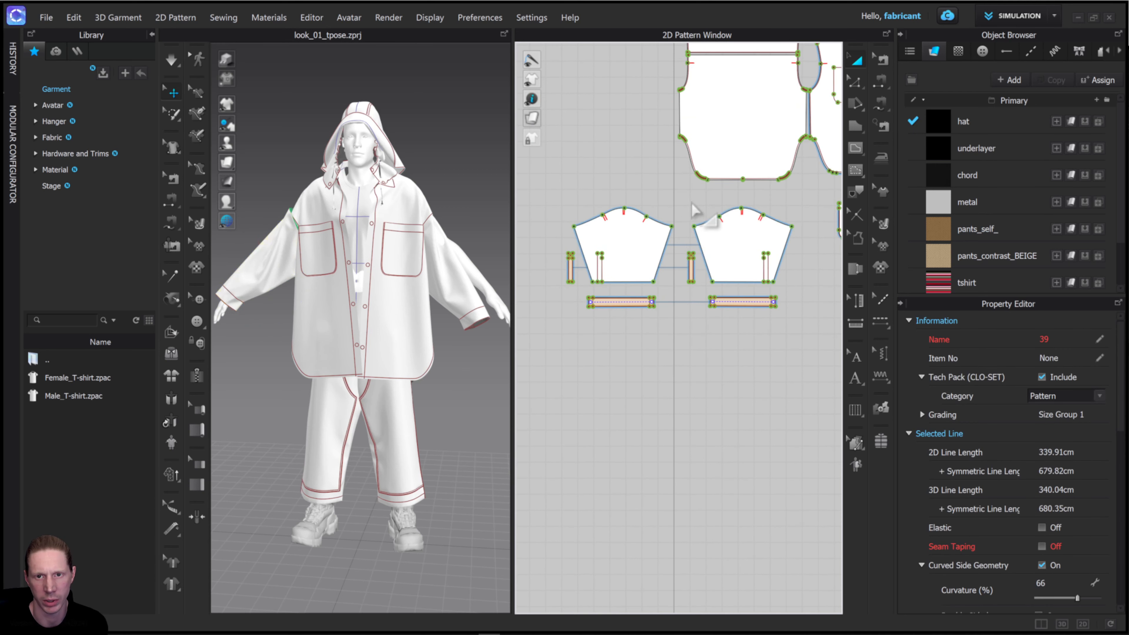
# Step: Select the opposite shirt sleeve with its cuff pieces and rotate it to line up with the avatar's left arm
pyautogui.moveTo(676, 197); pyautogui.dragTo(815, 339)
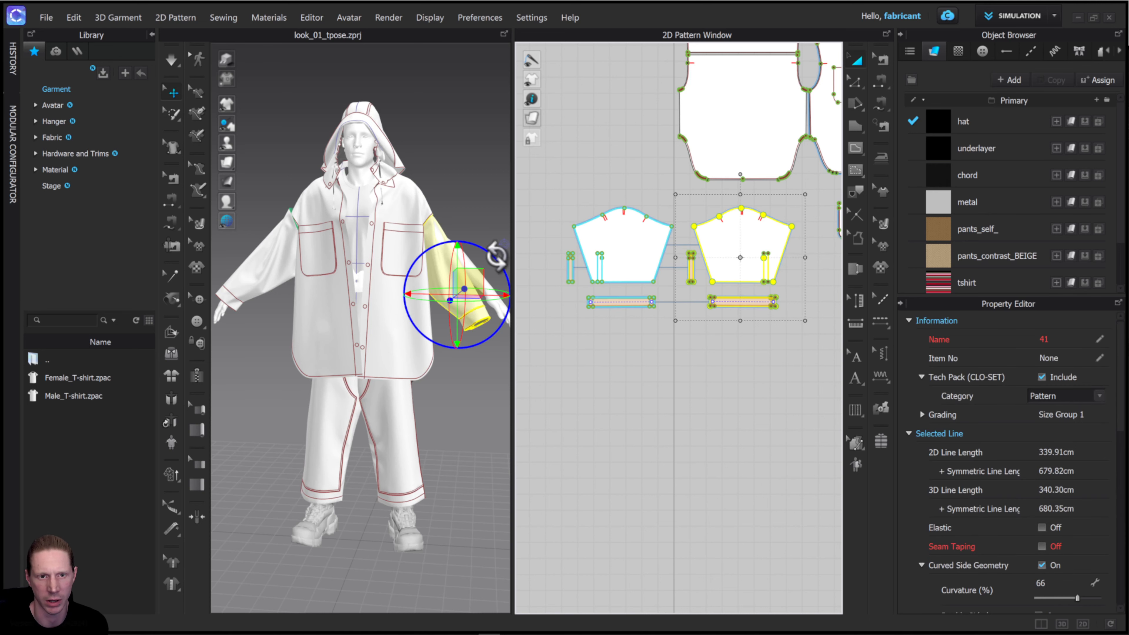
pyautogui.moveTo(479, 273); pyautogui.dragTo(493, 261)
pyautogui.click(469, 179)
# Step: Examine the sleeves, seams and tacks around the avatar in the tack tool's see-through view, and restore the selection tool and front view
pyautogui.moveTo(381, 181); pyautogui.dragTo(480, 180, button='right')
pyautogui.click(172, 276)
pyautogui.scroll(3, 377, 327)
pyautogui.moveTo(399, 149); pyautogui.dragTo(396, 320, button='middle')
pyautogui.moveTo(396, 320); pyautogui.dragTo(539, 314, button='right')
pyautogui.scroll(5, 345, 312)
pyautogui.scroll(-5, 346, 313)
pyautogui.scroll(-4, 462, 305)
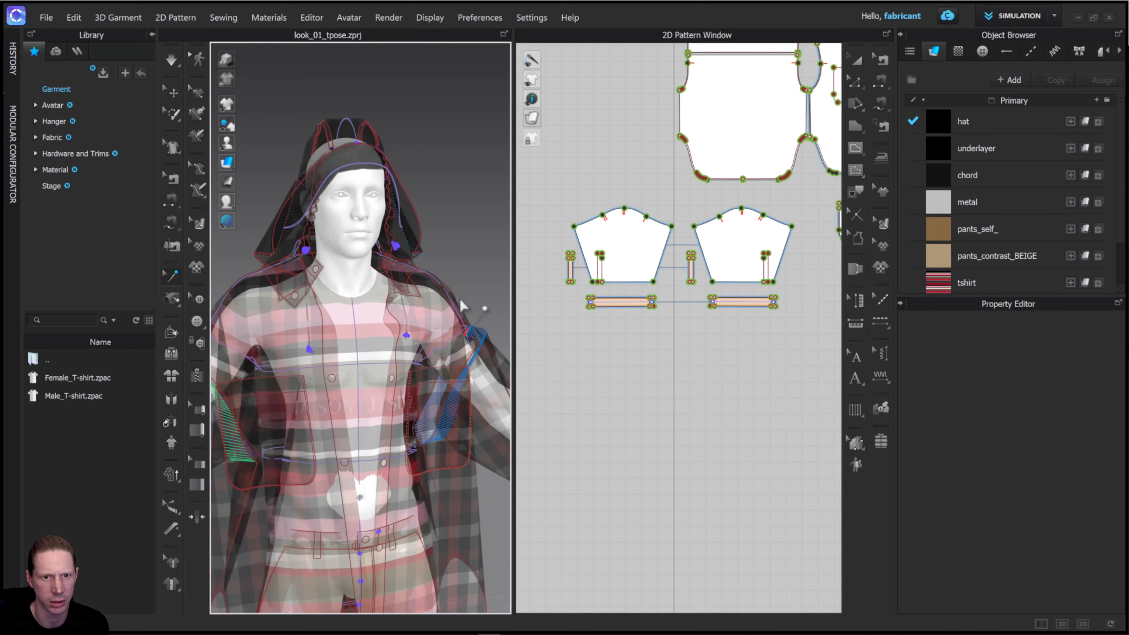
pyautogui.moveTo(462, 309); pyautogui.dragTo(430, 315, button='middle')
pyautogui.moveTo(430, 314); pyautogui.dragTo(246, 242, button='right')
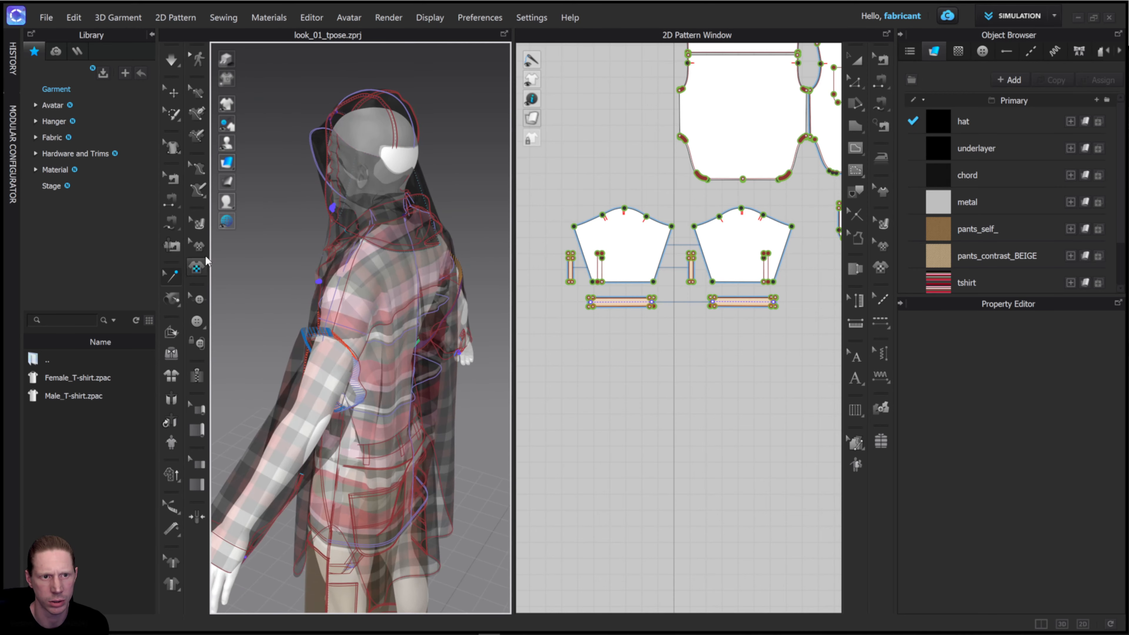
pyautogui.press('2')
pyautogui.click(169, 97)
pyautogui.scroll(-5, 416, 333)
pyautogui.moveTo(420, 327); pyautogui.dragTo(438, 241, button='middle')
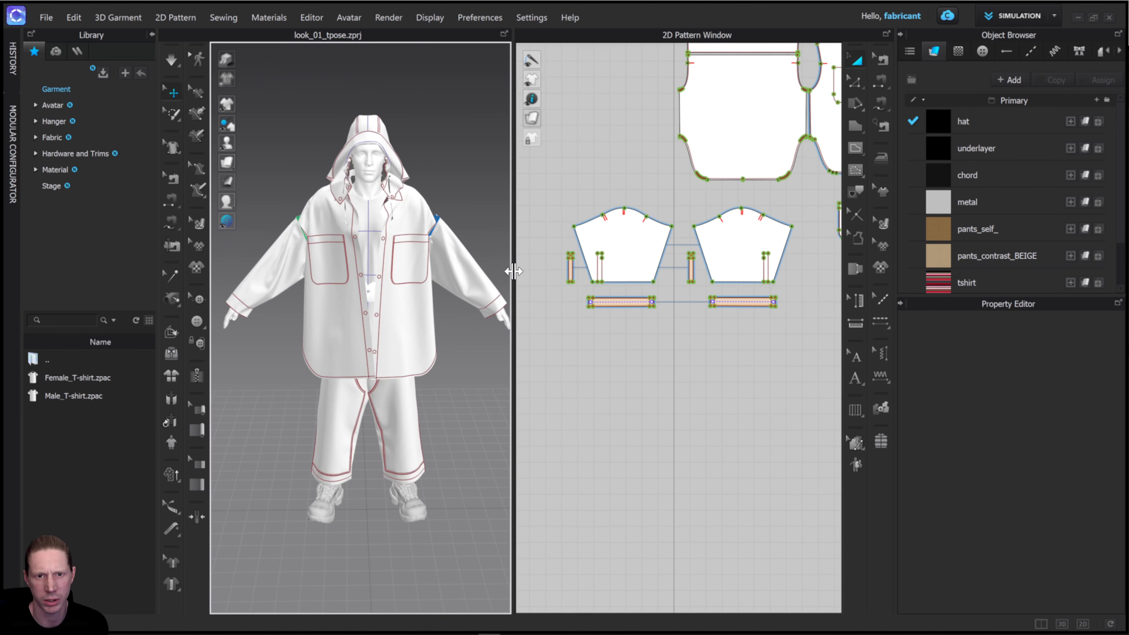
# Step: Set the simulation layer of all the hood pattern pieces to 2
pyautogui.moveTo(513, 271); pyautogui.dragTo(501, 273)
pyautogui.scroll(-4, 431, 322)
pyautogui.scroll(-6, 683, 378)
pyautogui.moveTo(739, 368); pyautogui.dragTo(714, 277, button='middle')
pyautogui.moveTo(421, 328); pyautogui.dragTo(320, 307, button='right')
pyautogui.moveTo(691, 361); pyautogui.dragTo(746, 317, button='middle')
pyautogui.moveTo(552, 200); pyautogui.dragTo(652, 385)
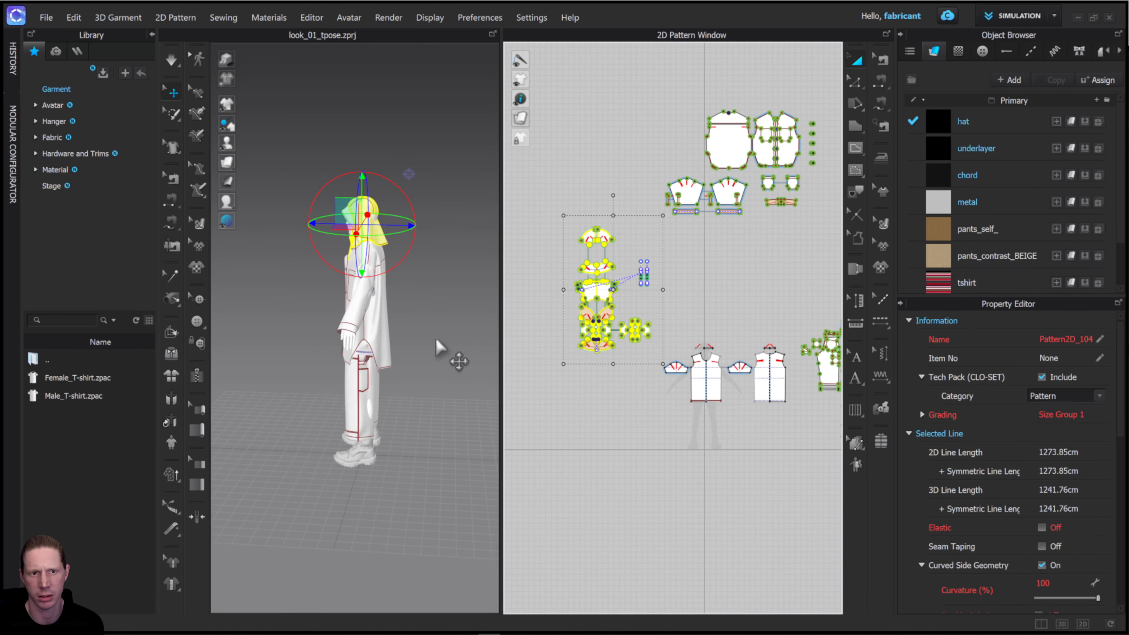
pyautogui.moveTo(436, 340); pyautogui.dragTo(490, 338, button='right')
pyautogui.scroll(-3, 1067, 506)
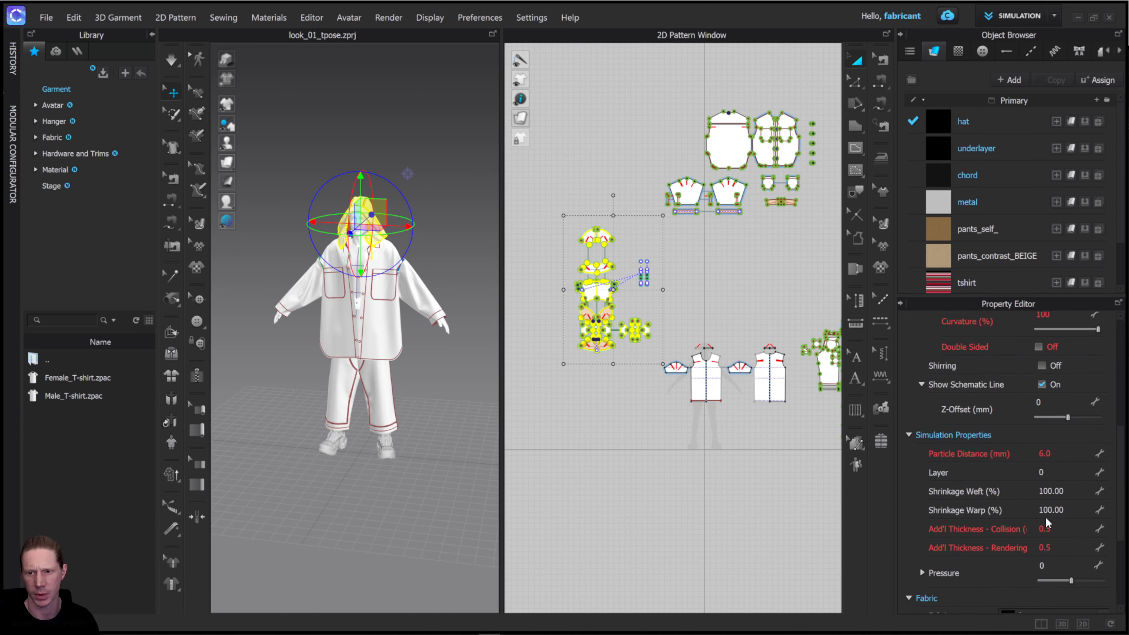
pyautogui.scroll(-2, 966, 411)
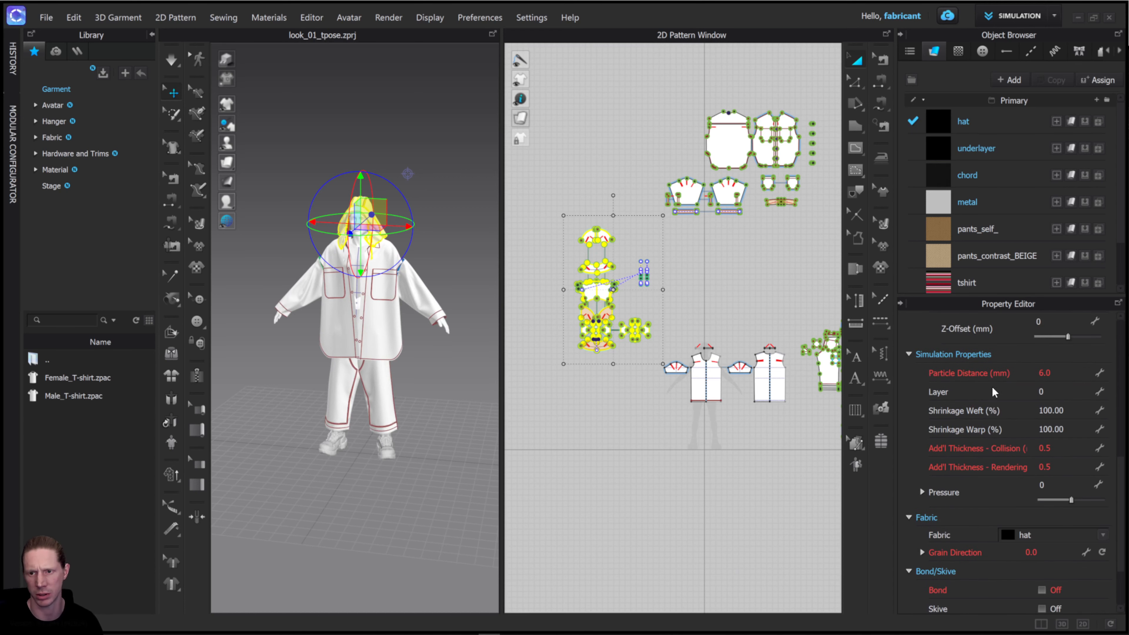
pyautogui.write('2')
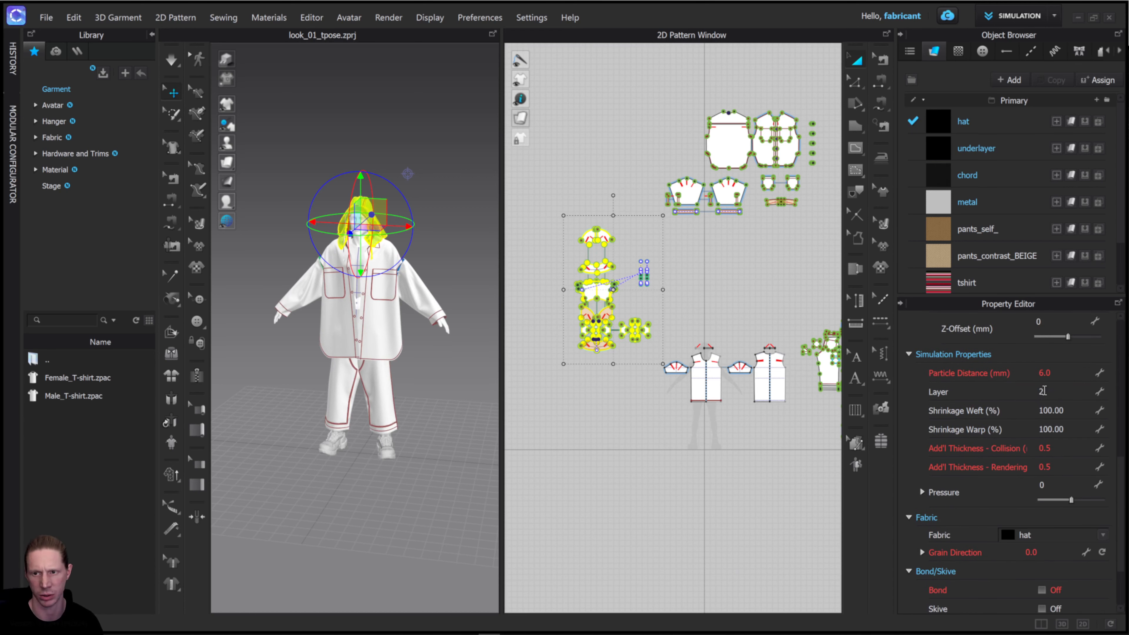
pyautogui.click(721, 261)
# Step: Set the simulation layer of all the overshirt pattern pieces to 1
pyautogui.moveTo(709, 253); pyautogui.dragTo(681, 279, button='middle')
pyautogui.moveTo(620, 130); pyautogui.dragTo(800, 262)
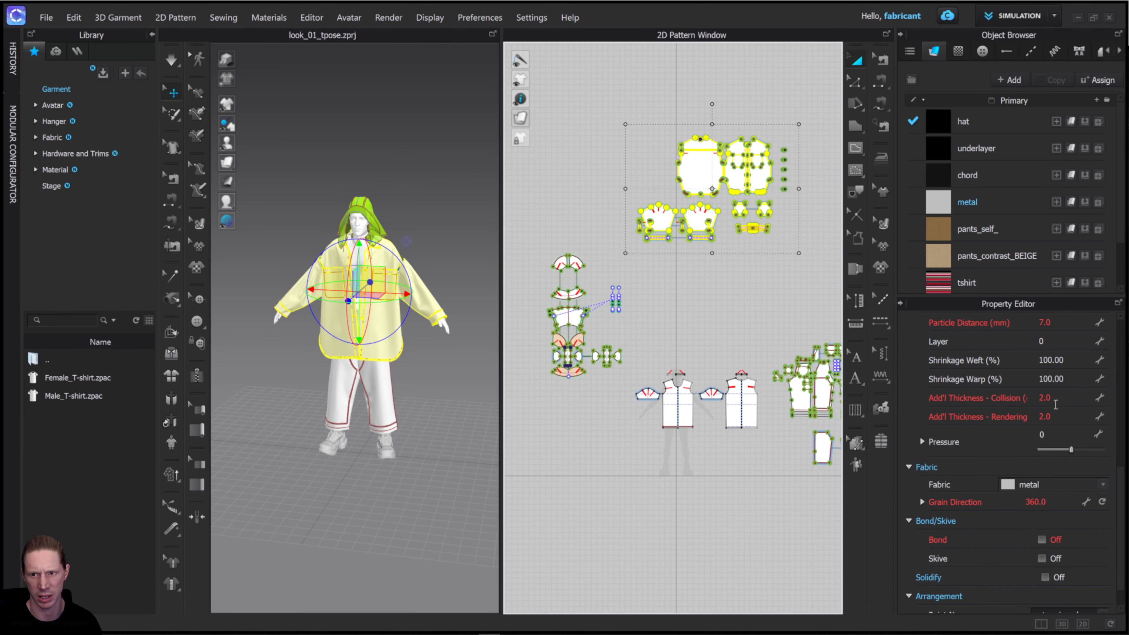
pyautogui.click(1057, 340)
pyautogui.write('1')
pyautogui.press('Return')
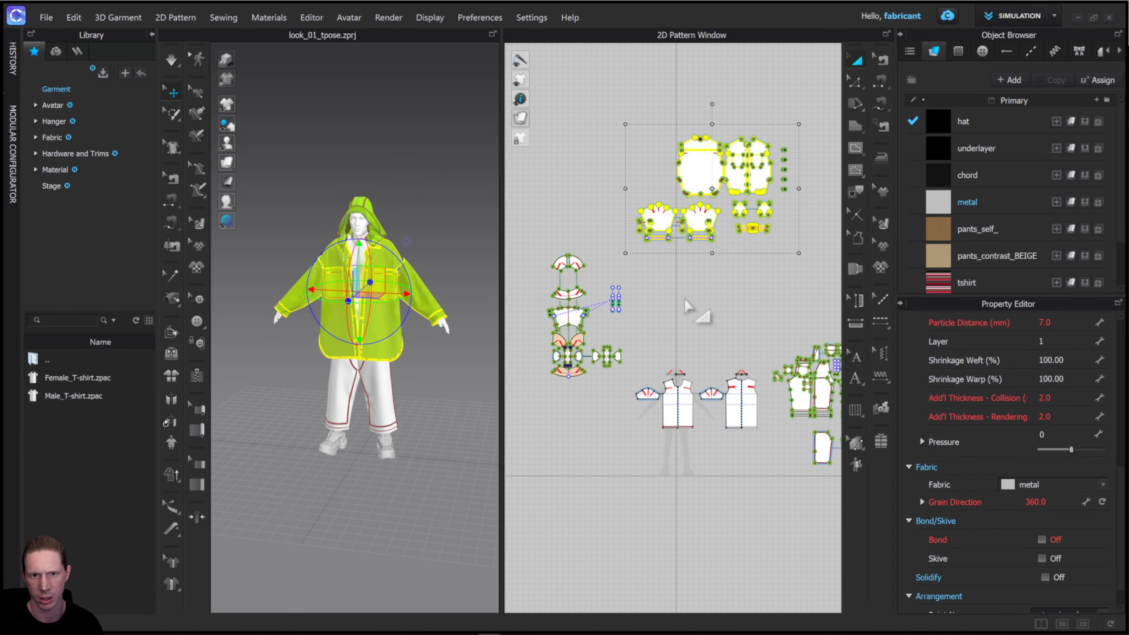
pyautogui.click(683, 299)
# Step: Inspect how the T-shirt and trousers overlap by temporarily hiding the overshirt's front panel
pyautogui.moveTo(647, 347); pyautogui.dragTo(637, 299, button='middle')
pyautogui.moveTo(625, 306); pyautogui.dragTo(737, 395)
pyautogui.moveTo(428, 358); pyautogui.dragTo(382, 346, button='right')
pyautogui.click(383, 347)
pyautogui.scroll(5, 397, 354)
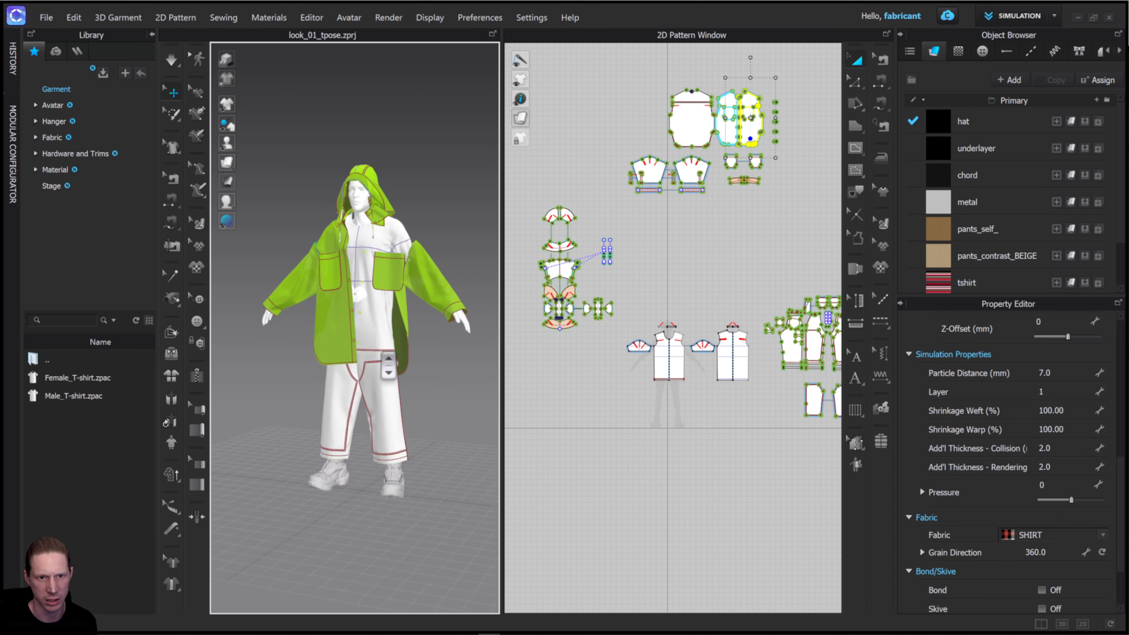
pyautogui.hotkey('shift', 'q')
# Step: Set the simulation layer of all the trouser pattern pieces to -1
pyautogui.moveTo(724, 445); pyautogui.dragTo(637, 439, button='middle')
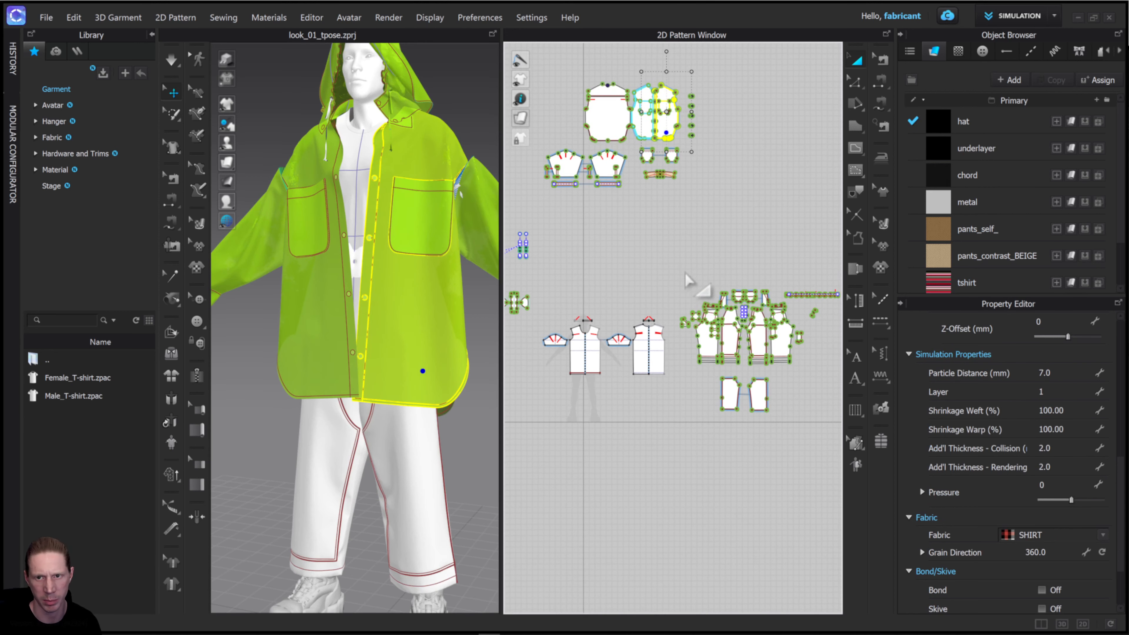
pyautogui.moveTo(672, 262); pyautogui.dragTo(637, 260, button='middle')
pyautogui.moveTo(640, 267); pyautogui.dragTo(816, 426)
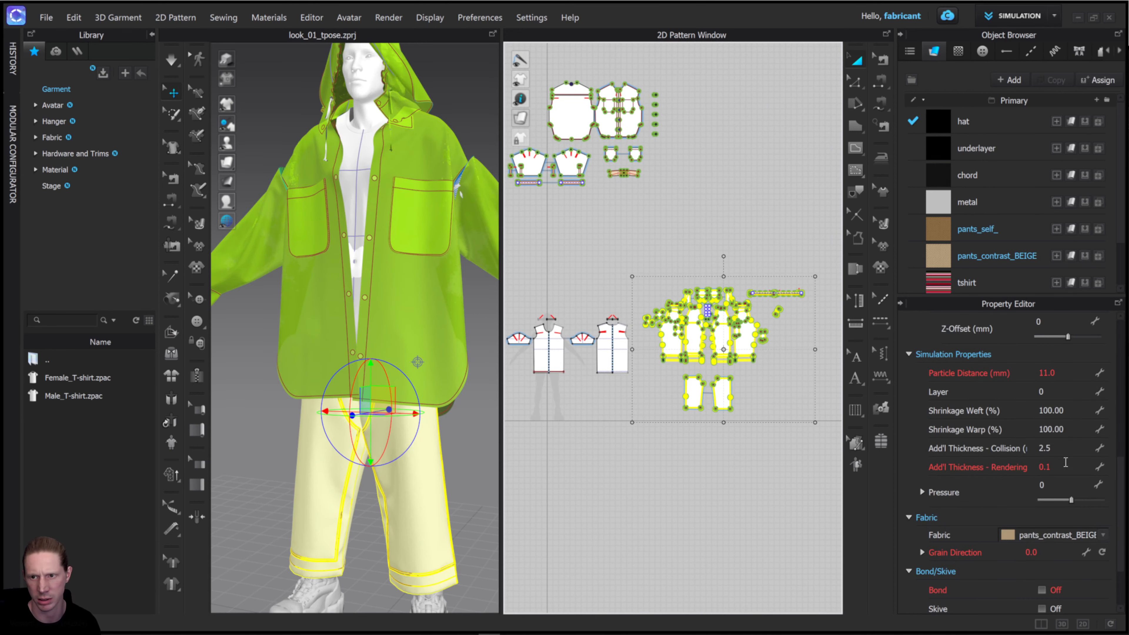
pyautogui.click(1062, 391)
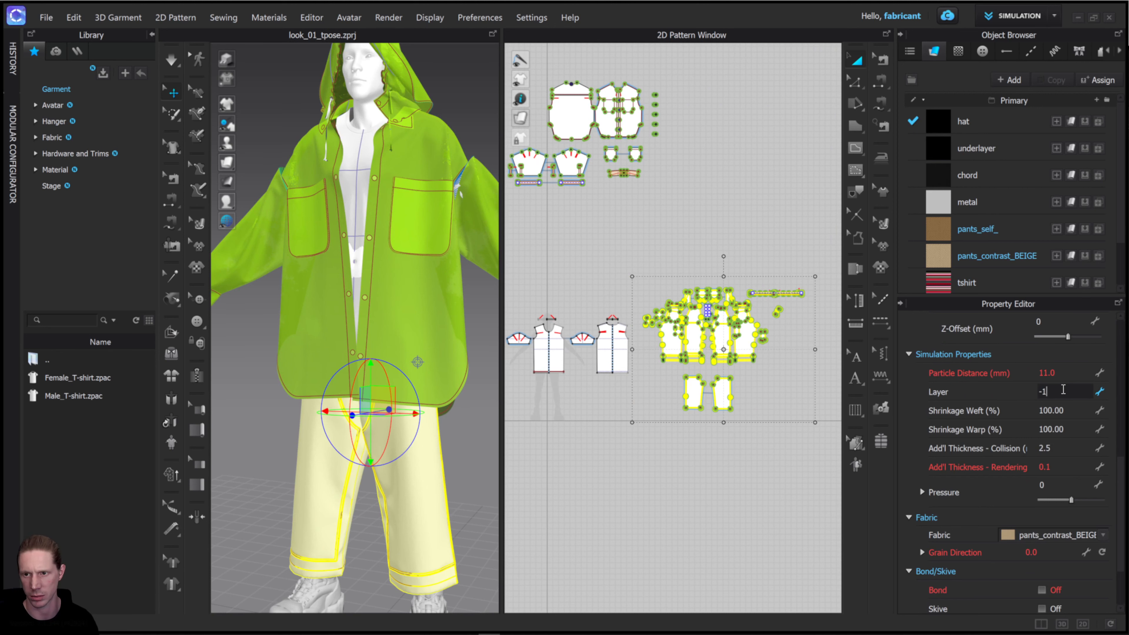
pyautogui.write('-1')
pyautogui.press('Return')
pyautogui.click(668, 253)
pyautogui.scroll(-5, 658, 256)
pyautogui.moveTo(570, 261); pyautogui.dragTo(743, 434)
pyautogui.click(1059, 373)
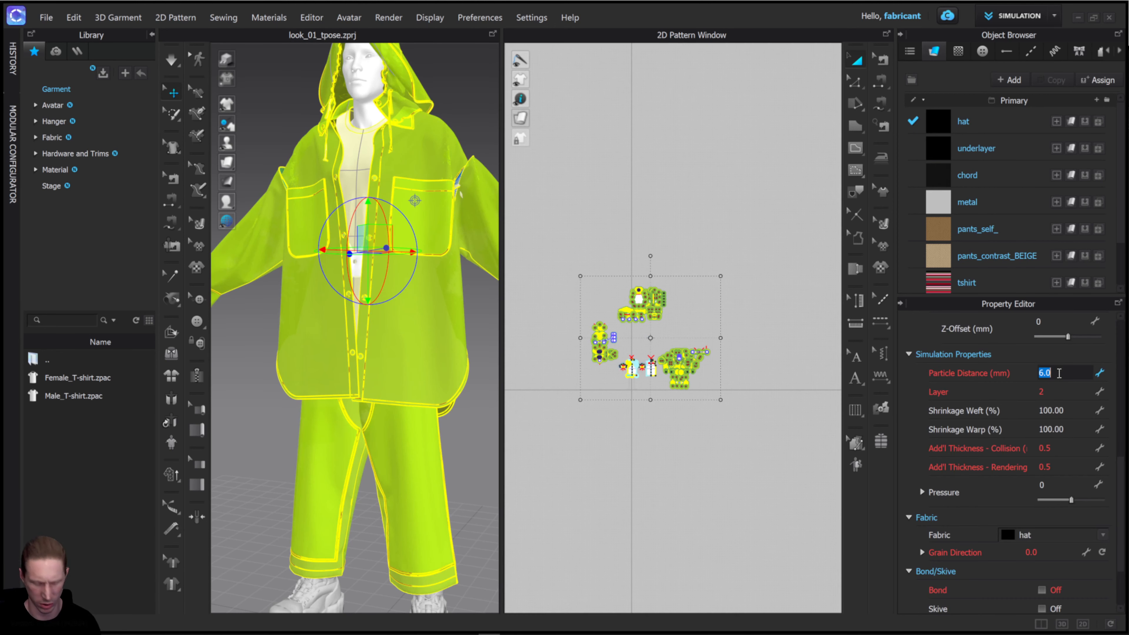
pyautogui.click(677, 243)
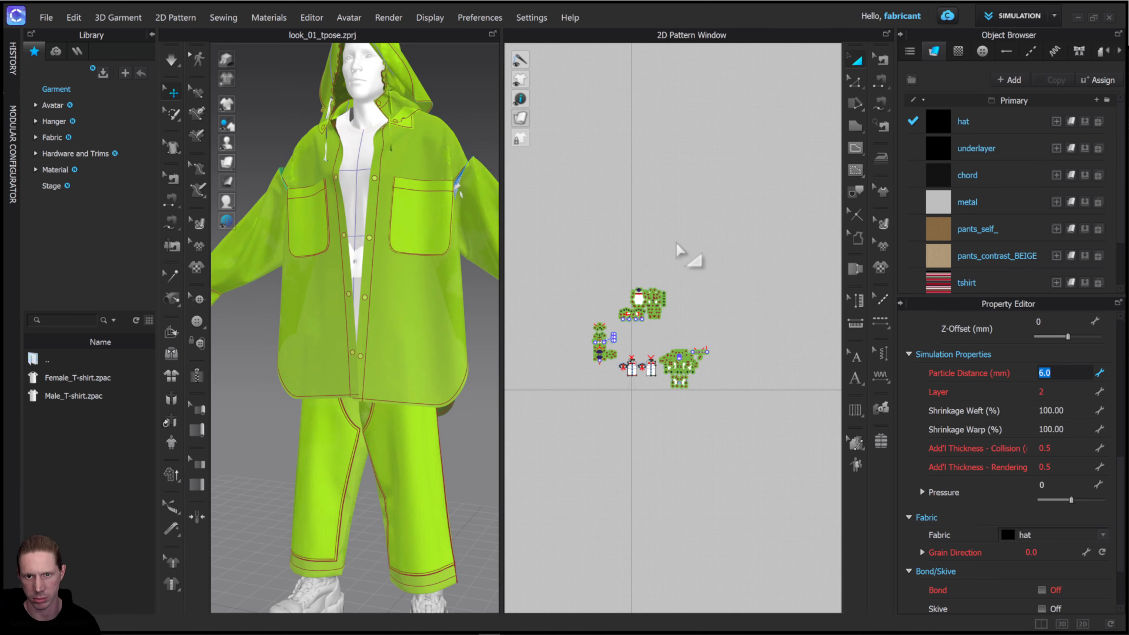
# Step: Set the particle distance of the overshirt pattern pieces to 8 mm
pyautogui.scroll(5, 676, 243)
pyautogui.moveTo(720, 309); pyautogui.dragTo(748, 319)
pyautogui.click(1061, 322)
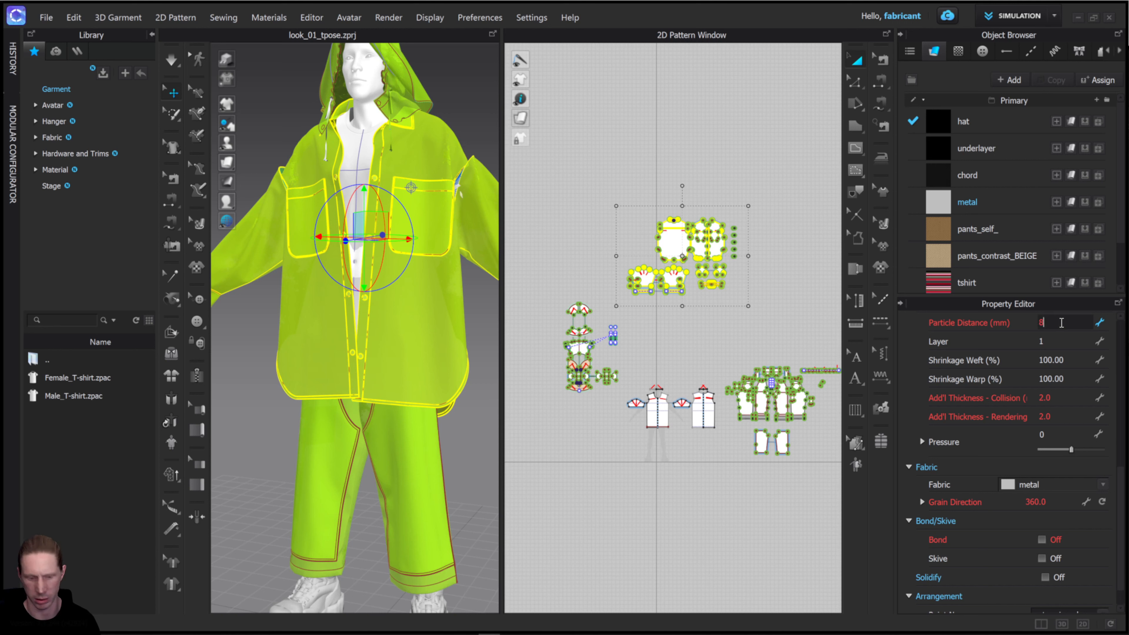
pyautogui.click(551, 289)
# Step: Set the particle distance of the hood pattern pieces to 10 mm
pyautogui.moveTo(547, 279); pyautogui.dragTo(622, 409)
pyautogui.click(1063, 373)
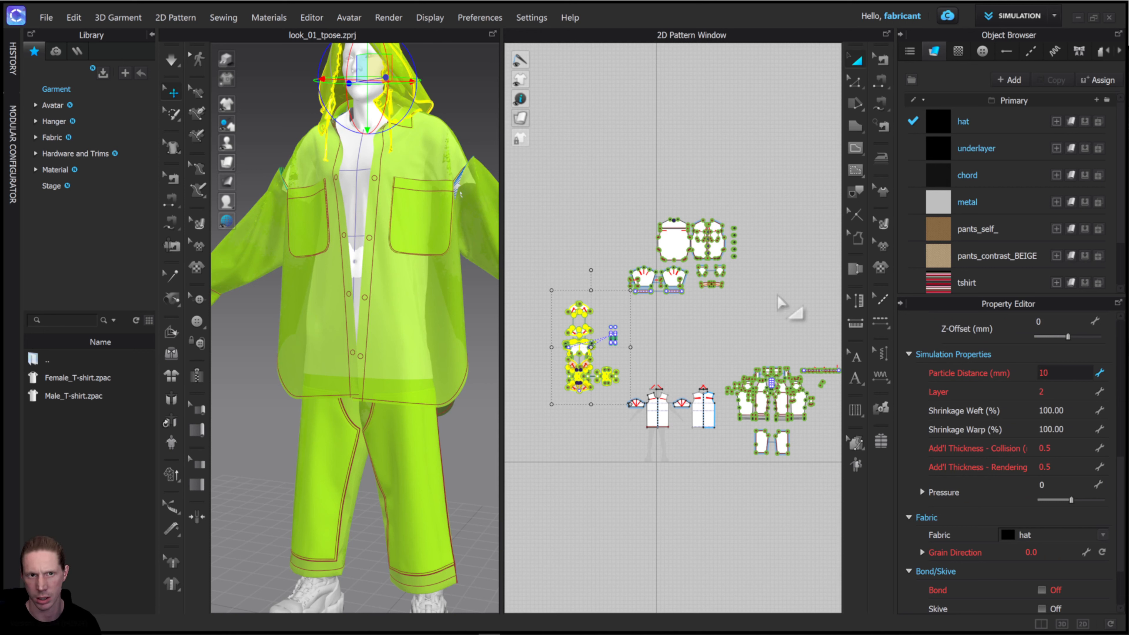
pyautogui.write('10')
pyautogui.press('Return')
pyautogui.click(661, 356)
# Step: Set the particle distance of the T-shirt pattern pieces to 8 mm
pyautogui.scroll(3, 662, 356)
pyautogui.scroll(-2, 662, 355)
pyautogui.moveTo(615, 367); pyautogui.dragTo(732, 449)
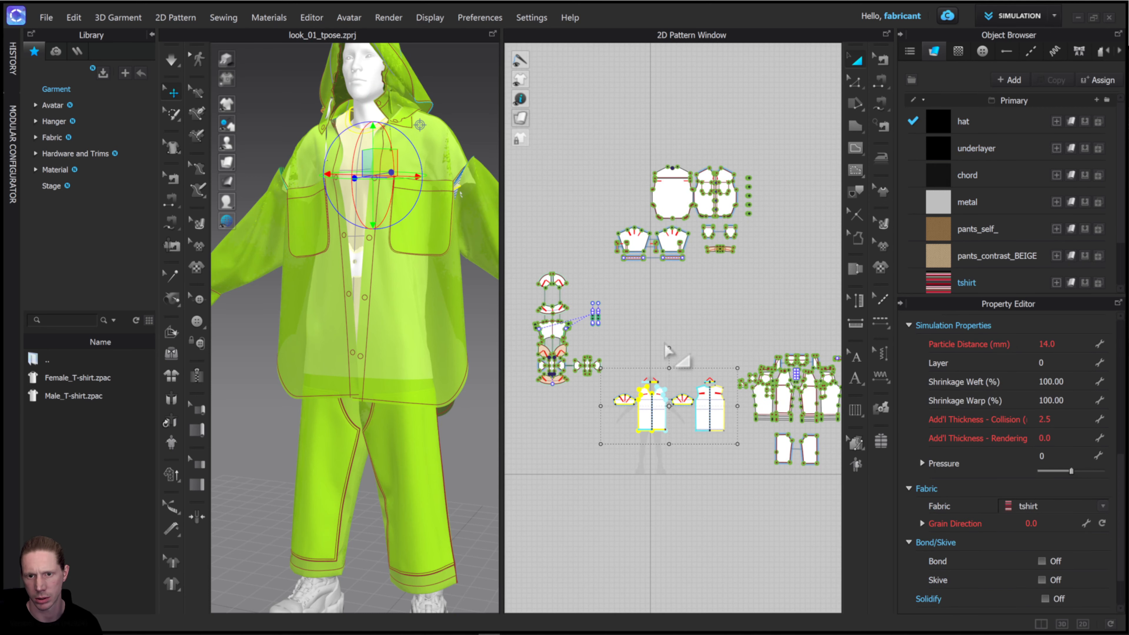
pyautogui.click(677, 355)
pyautogui.moveTo(611, 366); pyautogui.dragTo(738, 463)
pyautogui.click(1069, 343)
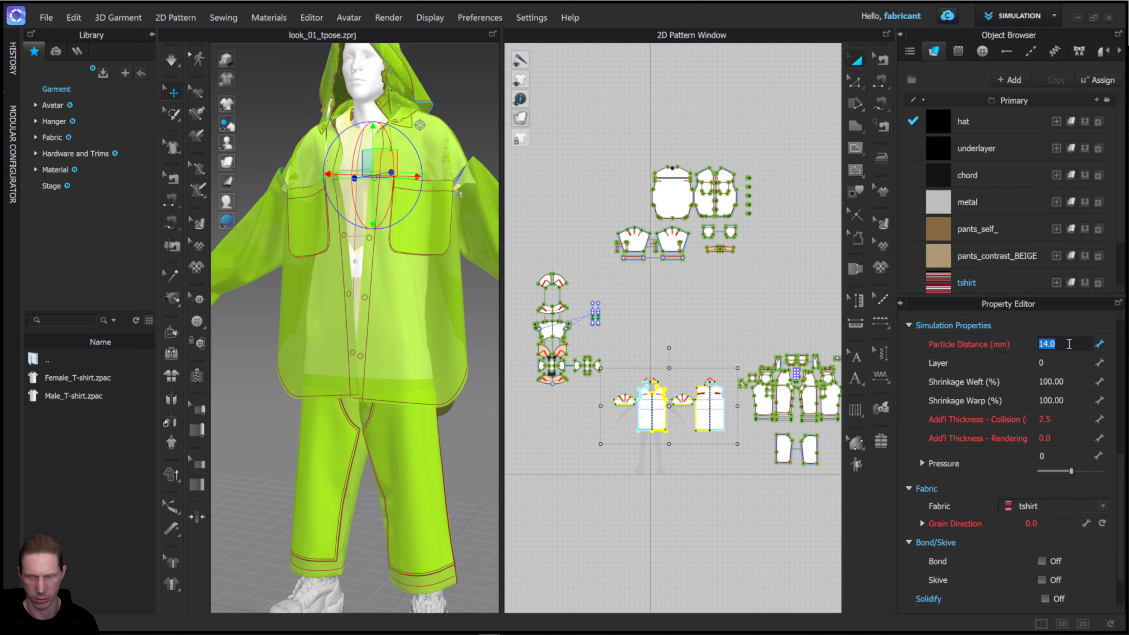
pyautogui.write('8')
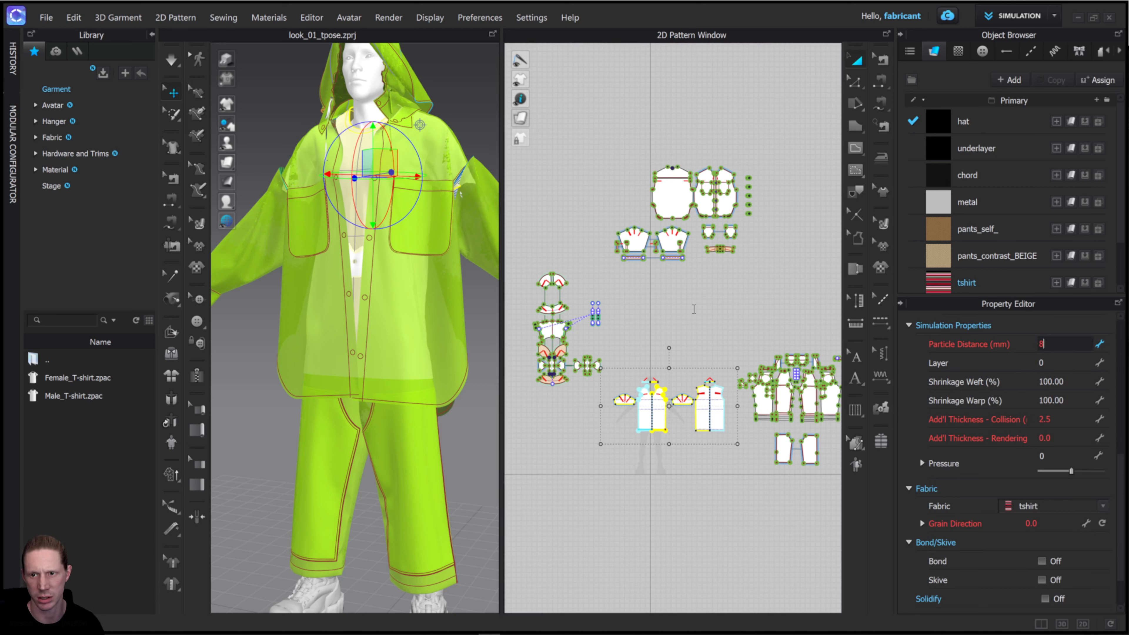
pyautogui.press('Return')
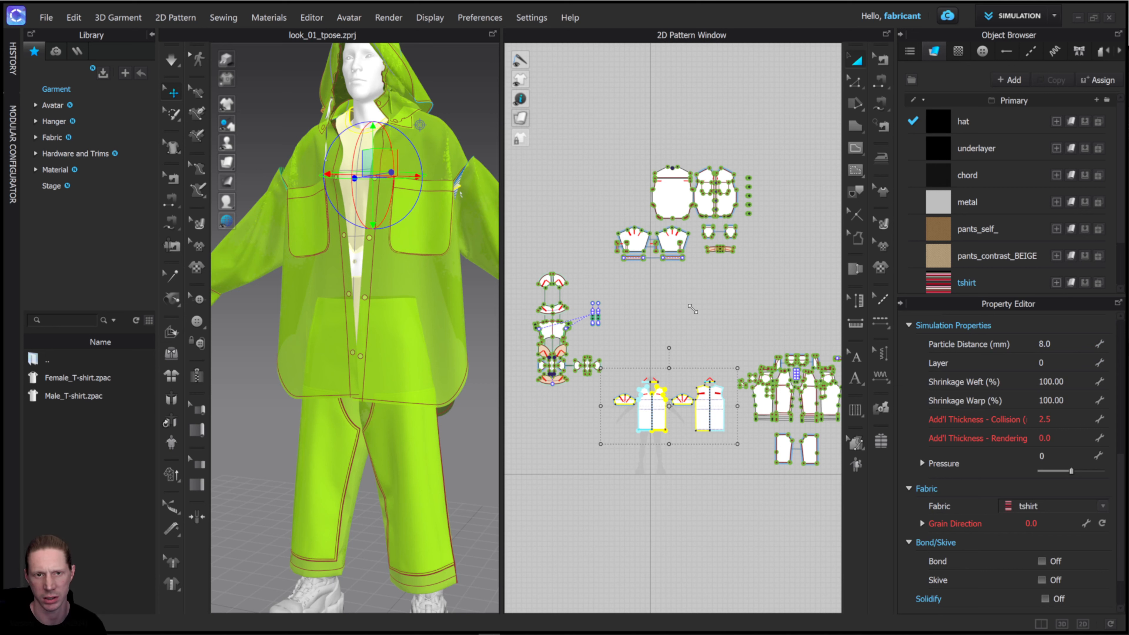
pyautogui.click(724, 318)
# Step: Run a short trial simulation of the whole outfit on the avatar and stop it
pyautogui.scroll(-3, 722, 316)
pyautogui.scroll(-3, 448, 261)
pyautogui.moveTo(415, 280); pyautogui.dragTo(467, 285, button='right')
pyautogui.moveTo(333, 113); pyautogui.dragTo(269, 92, button='right')
pyautogui.click(173, 61)
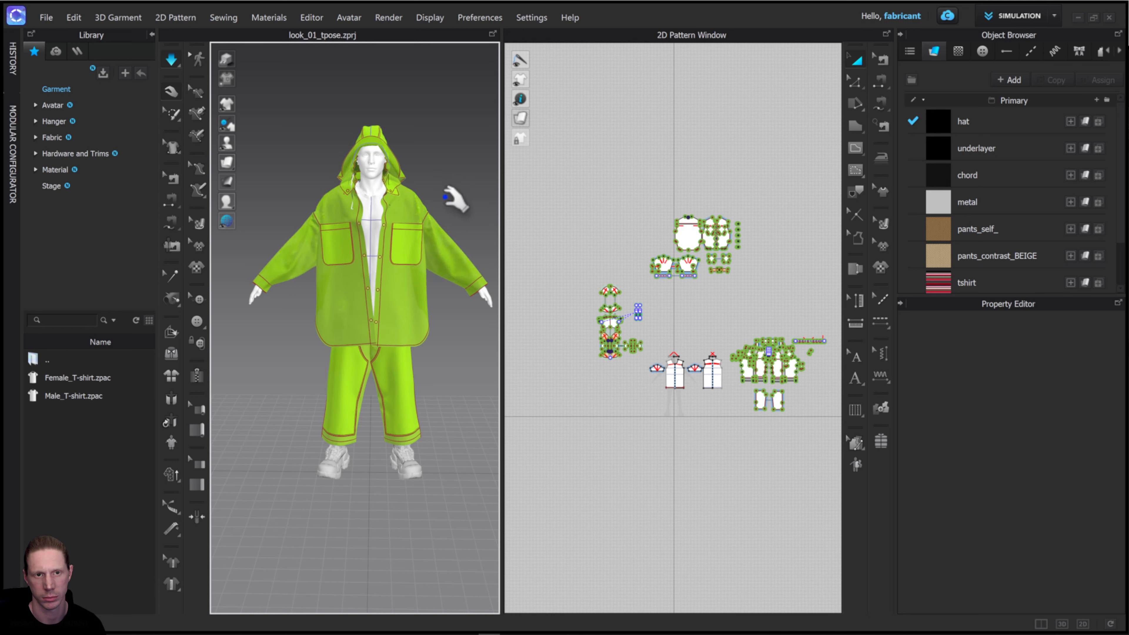
pyautogui.moveTo(446, 199)
pyautogui.mouseDown(button='right')
pyautogui.moveTo(369, 201)
pyautogui.moveTo(438, 197)
pyautogui.mouseUp(button='right')
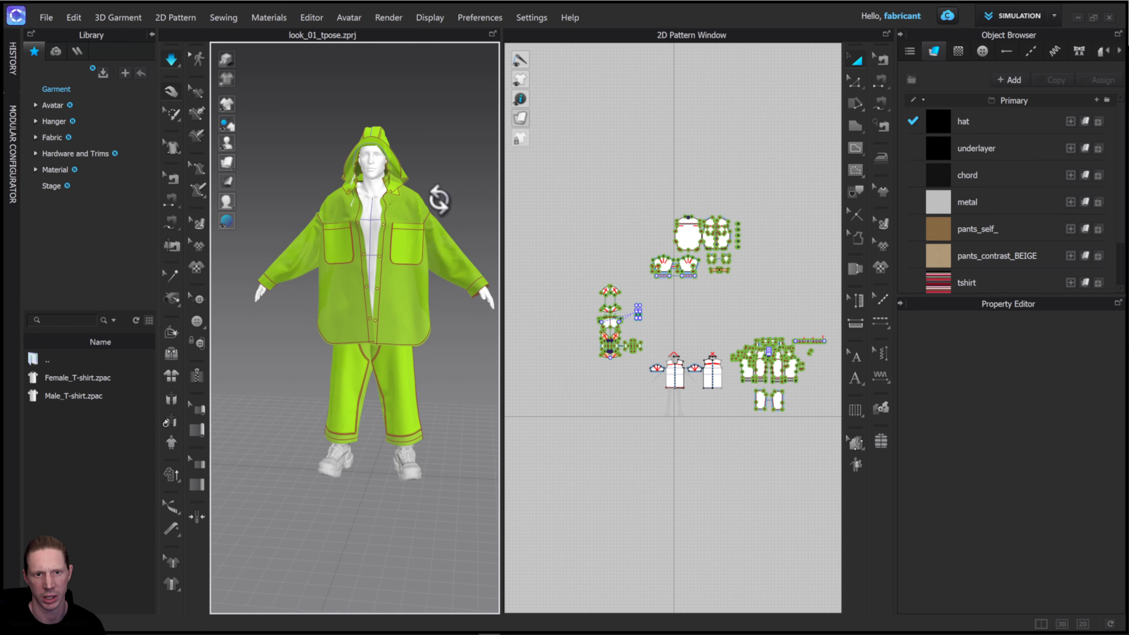
pyautogui.press('space')
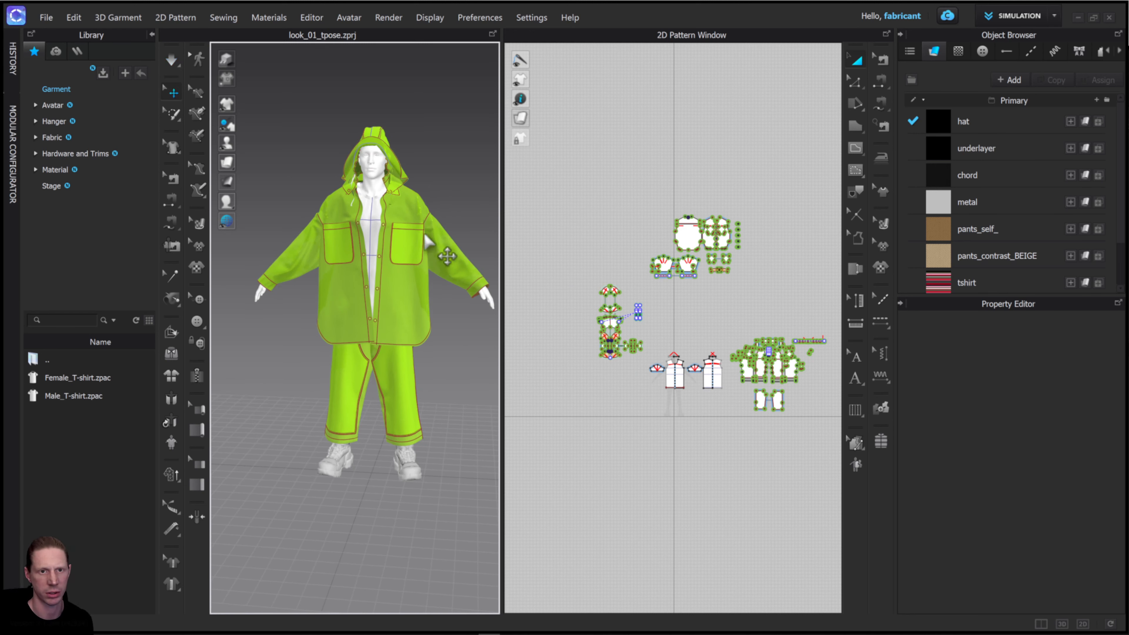
pyautogui.moveTo(385, 169); pyautogui.dragTo(429, 187, button='right')
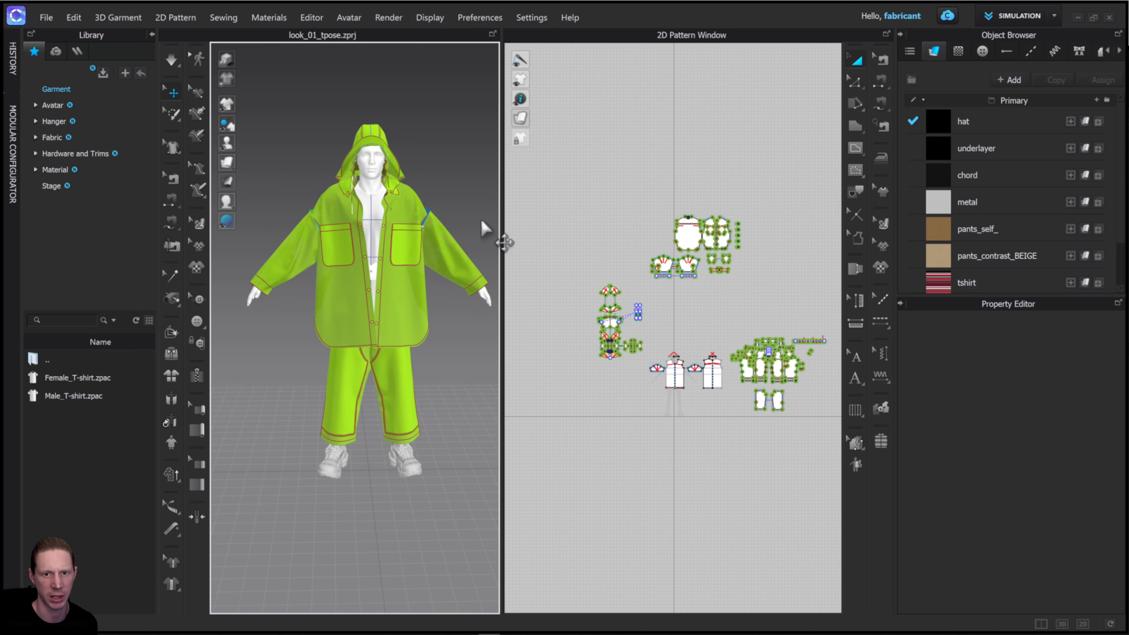
# Step: Solidify the crown pieces of the hood, covering the side panels and centre strips of both the outer and lining sets
pyautogui.scroll(5, 654, 325)
pyautogui.moveTo(562, 378); pyautogui.dragTo(744, 260, button='middle')
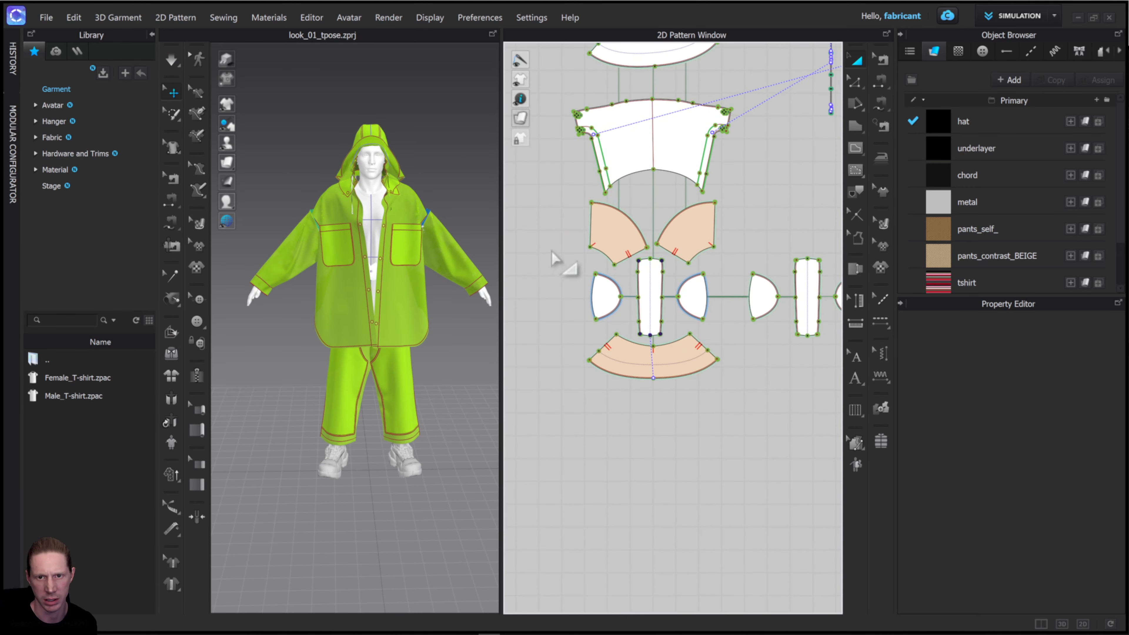
pyautogui.moveTo(552, 249); pyautogui.dragTo(852, 348)
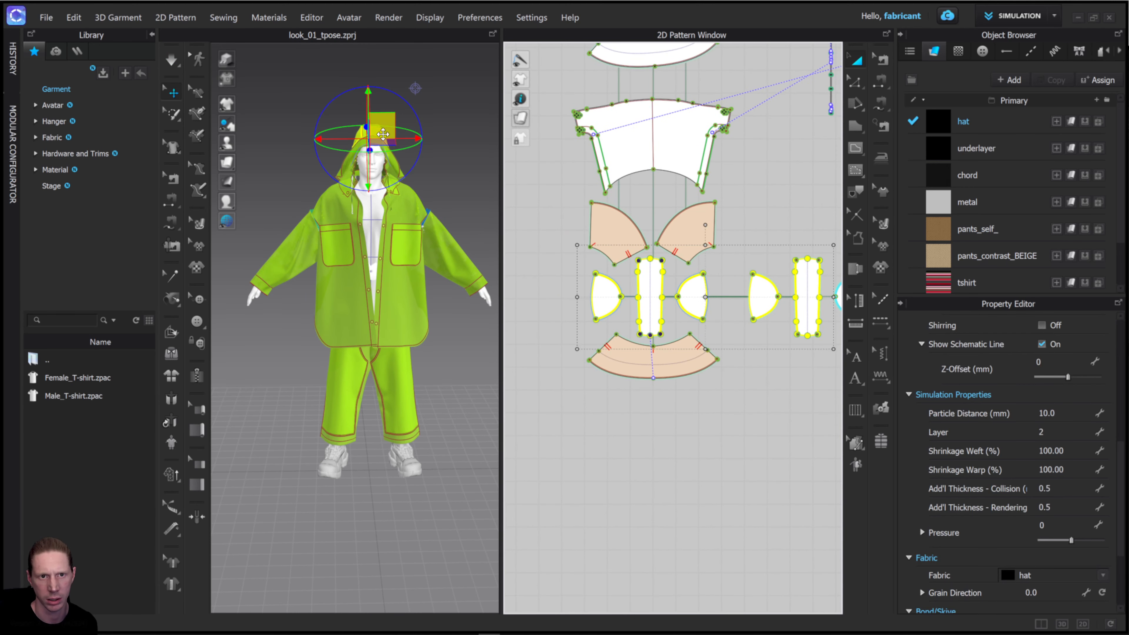
pyautogui.moveTo(731, 340); pyautogui.dragTo(649, 331, button='middle')
pyautogui.keyDown('shift'); pyautogui.click(769, 298); pyautogui.keyUp('shift')
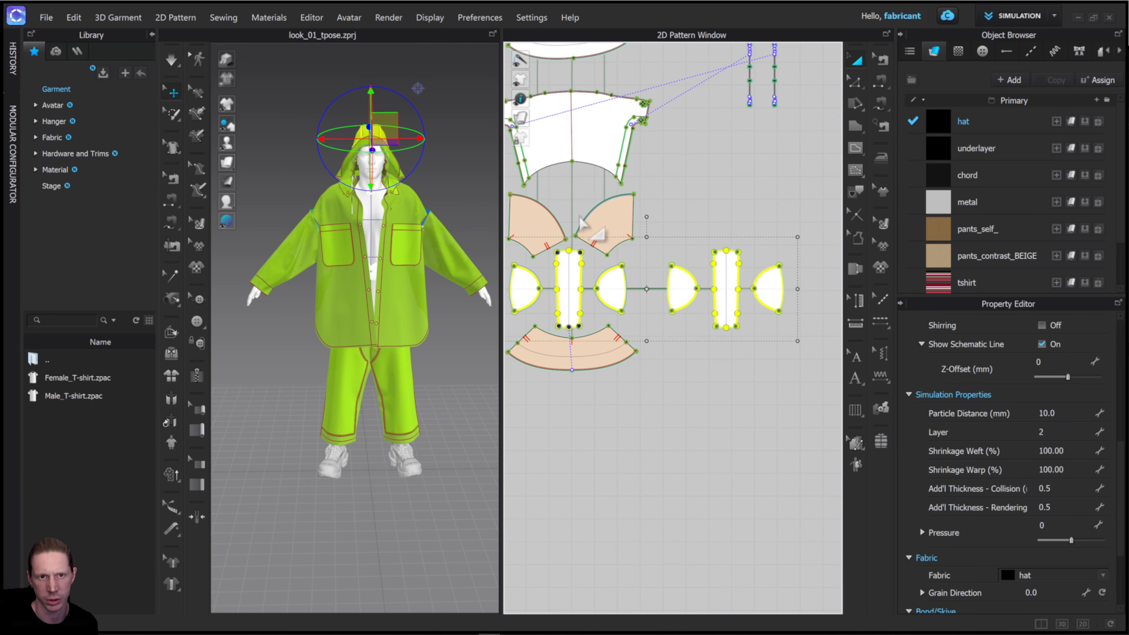
pyautogui.rightClick(390, 131)
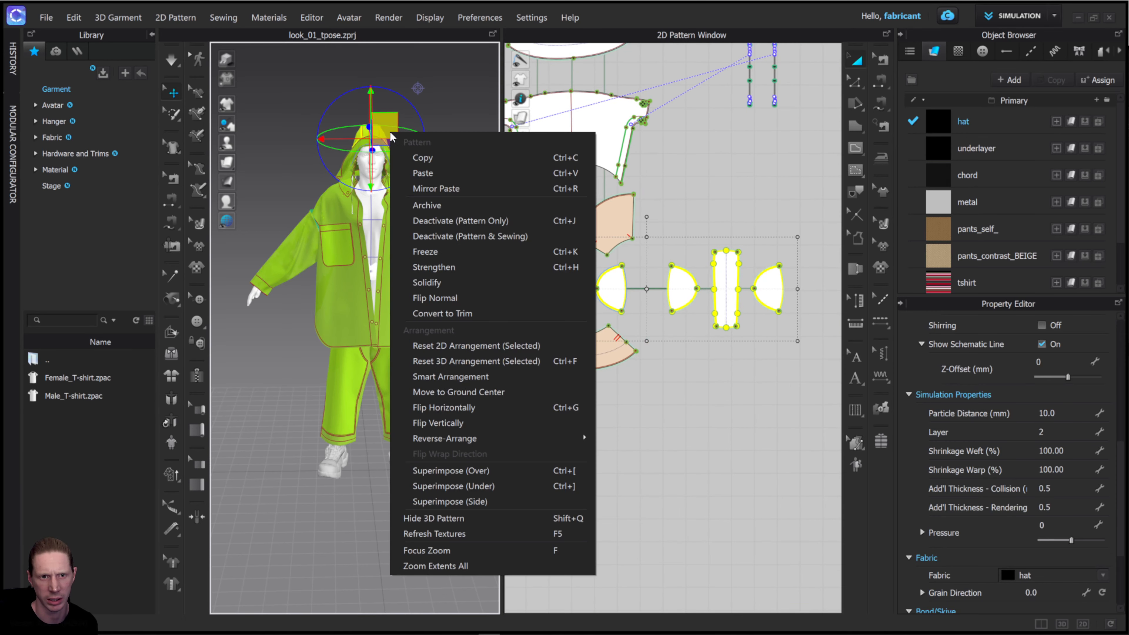
pyautogui.click(460, 287)
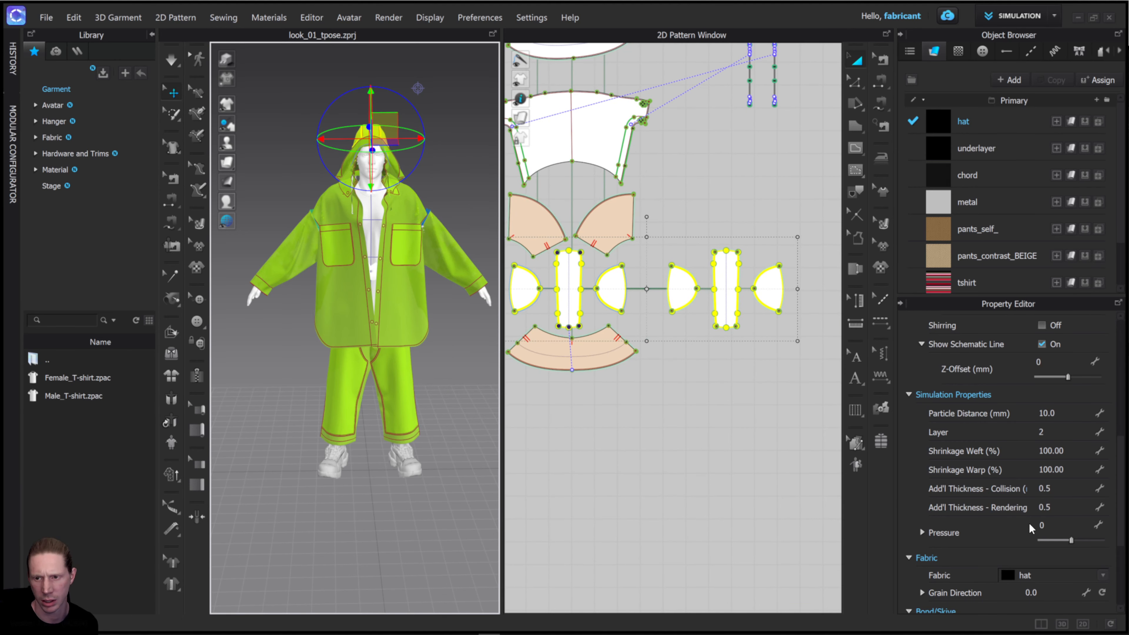
# Step: Set the Solidify strength of the hood's crown pieces to 80
pyautogui.scroll(-6, 1028, 523)
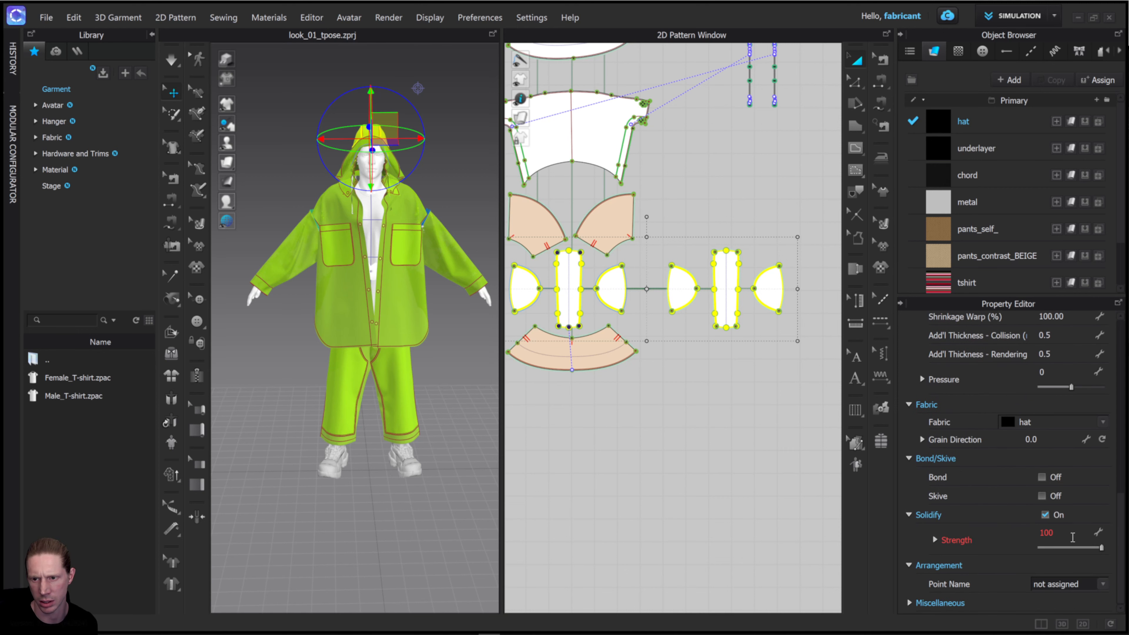
pyautogui.doubleClick(1061, 533)
pyautogui.write('80')
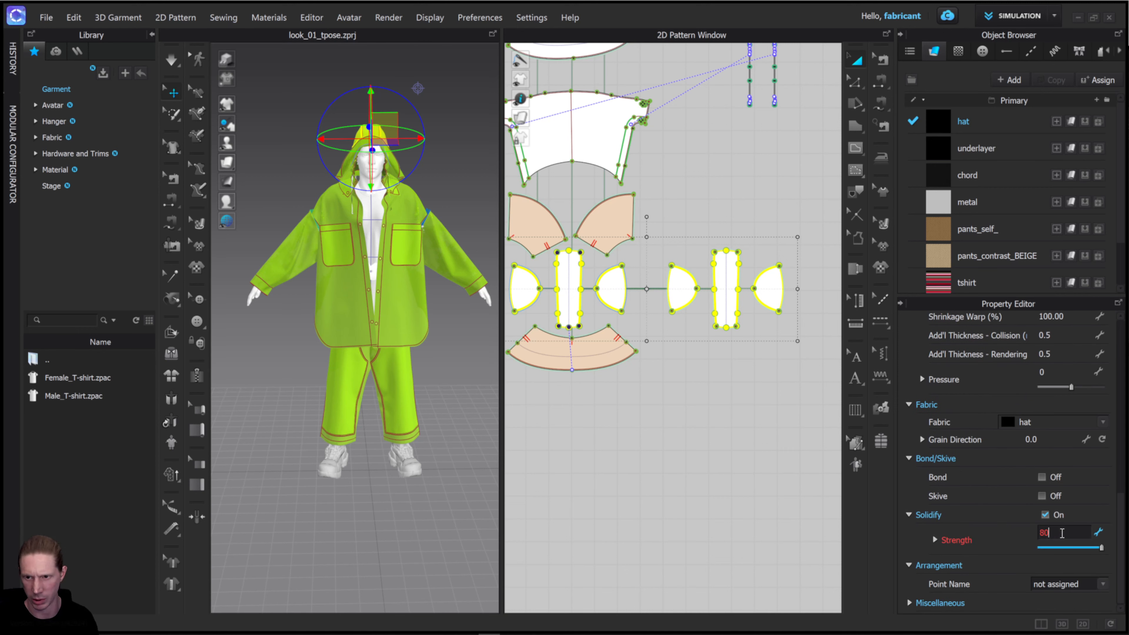
pyautogui.press('Return')
pyautogui.click(726, 467)
# Step: Simulate the outfit with the solidified hood crown and check the drape from the front and side
pyautogui.moveTo(376, 127); pyautogui.dragTo(441, 156, button='right')
pyautogui.moveTo(670, 189); pyautogui.dragTo(769, 256, button='right')
pyautogui.moveTo(406, 202); pyautogui.dragTo(433, 212, button='right')
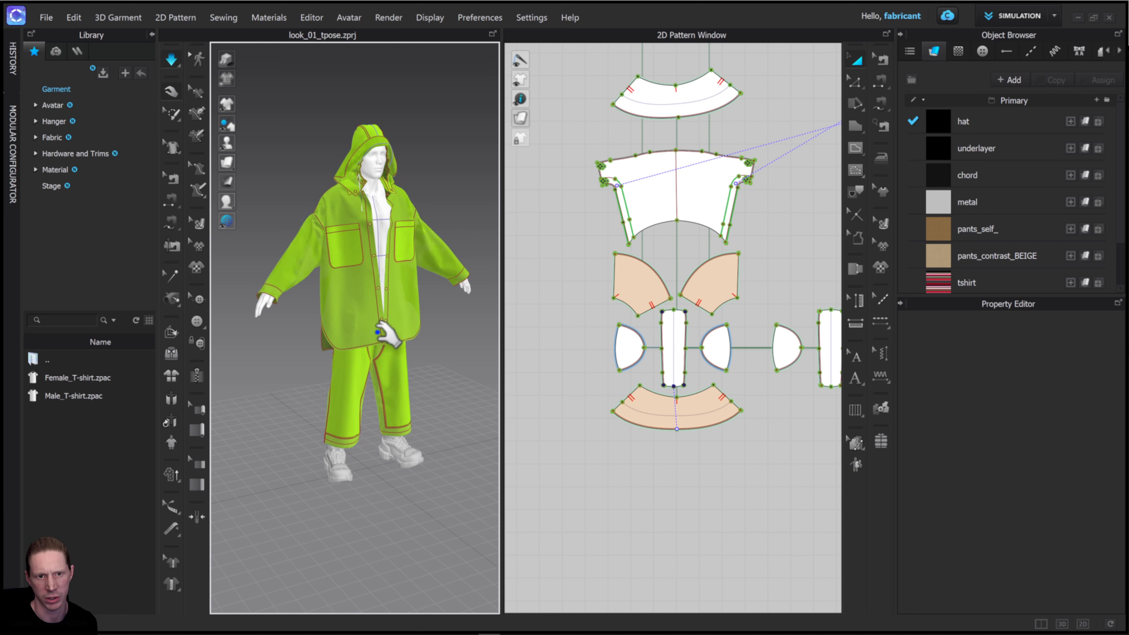
pyautogui.moveTo(407, 333); pyautogui.dragTo(376, 216, button='right')
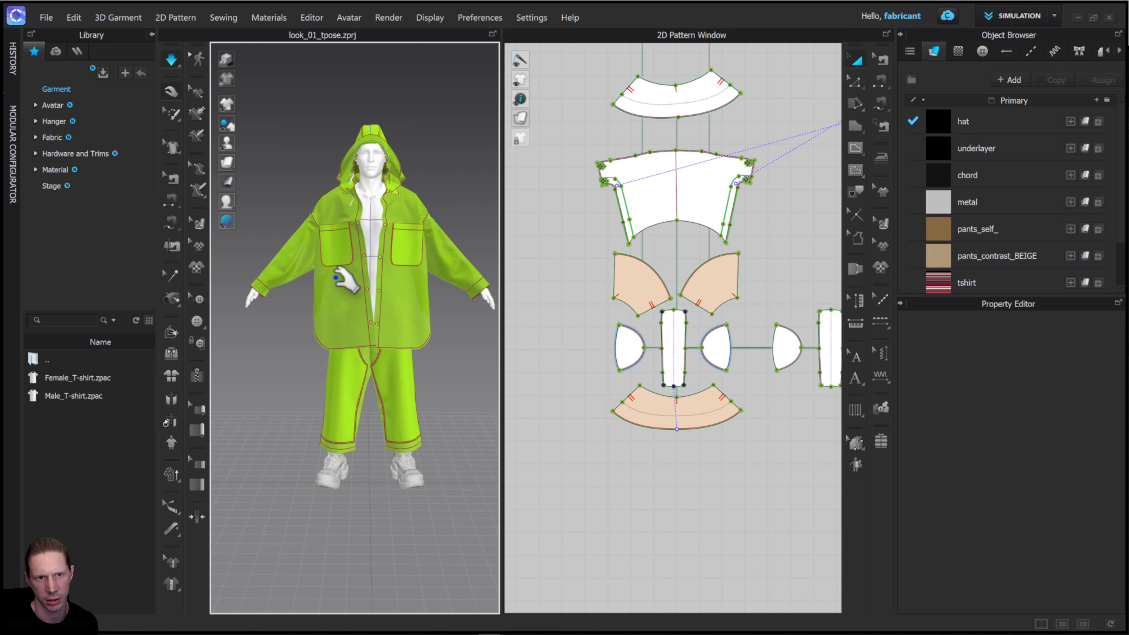
pyautogui.click(353, 328)
pyautogui.moveTo(366, 335); pyautogui.dragTo(479, 334, button='right')
# Step: Hide the hood, overshirt and T-shirt pattern pieces on the avatar, leaving only the trousers shown
pyautogui.scroll(-7, 680, 311)
pyautogui.moveTo(678, 313); pyautogui.dragTo(608, 313, button='middle')
pyautogui.moveTo(573, 163); pyautogui.dragTo(712, 367)
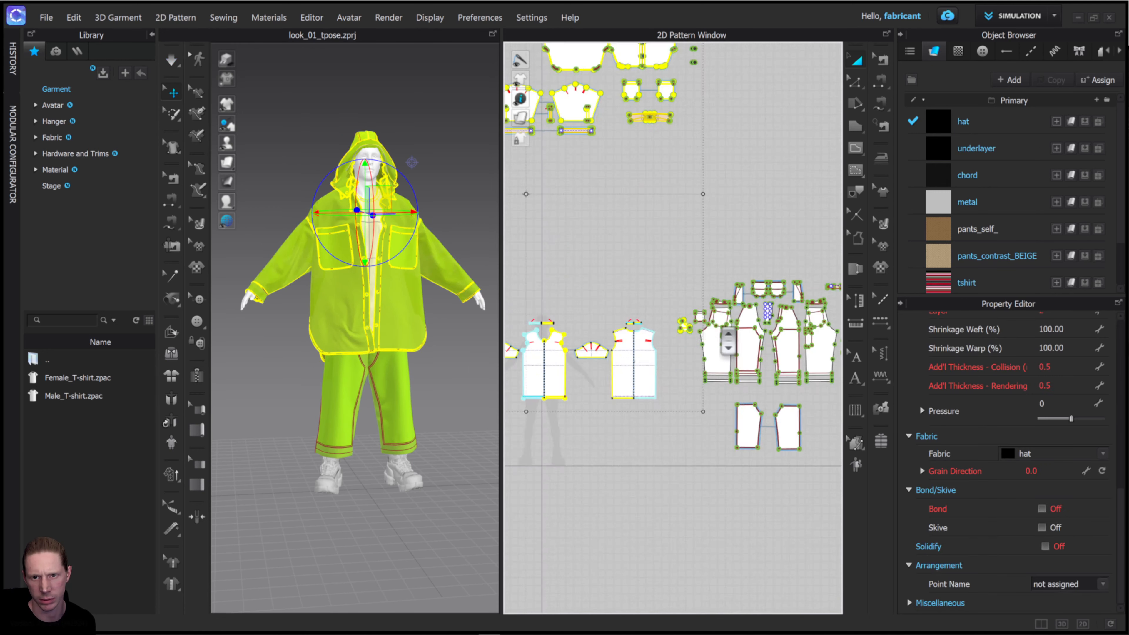
pyautogui.keyDown('shift'); pyautogui.click(647, 318); pyautogui.keyUp('shift')
pyautogui.scroll(-6, 647, 327)
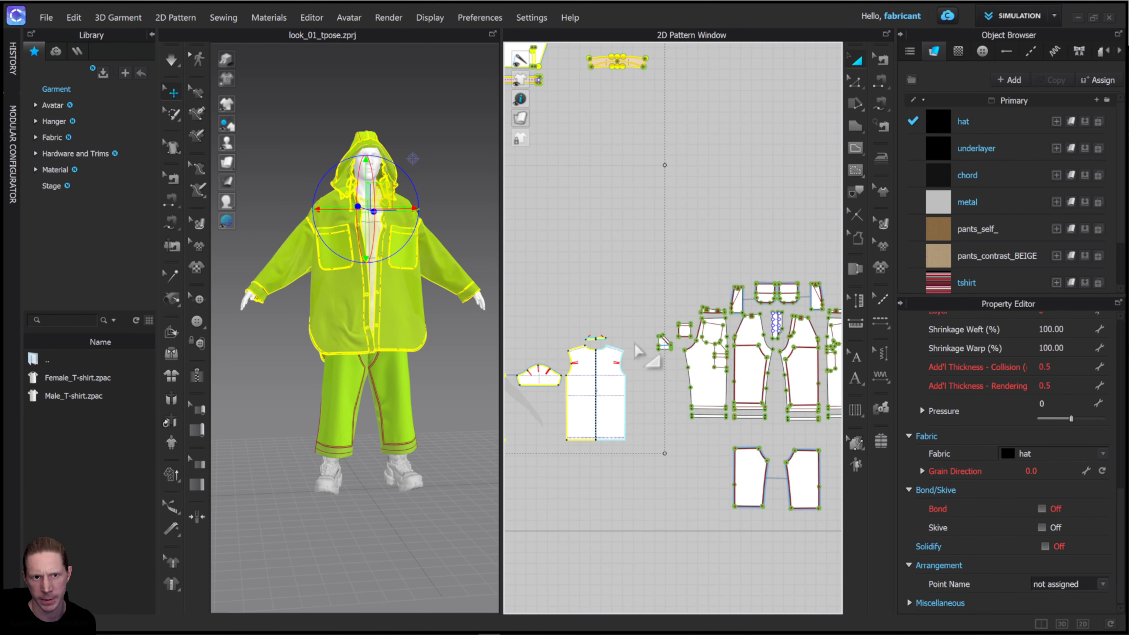
pyautogui.hotkey('shift', 'q')
# Step: Select the trouser pieces and examine their fit on the avatar from several angles
pyautogui.moveTo(350, 317); pyautogui.dragTo(422, 318, button='right')
pyautogui.scroll(-2, 664, 350)
pyautogui.scroll(-1, 663, 350)
pyautogui.moveTo(651, 269); pyautogui.dragTo(829, 454)
pyautogui.moveTo(287, 327); pyautogui.dragTo(351, 310, button='right')
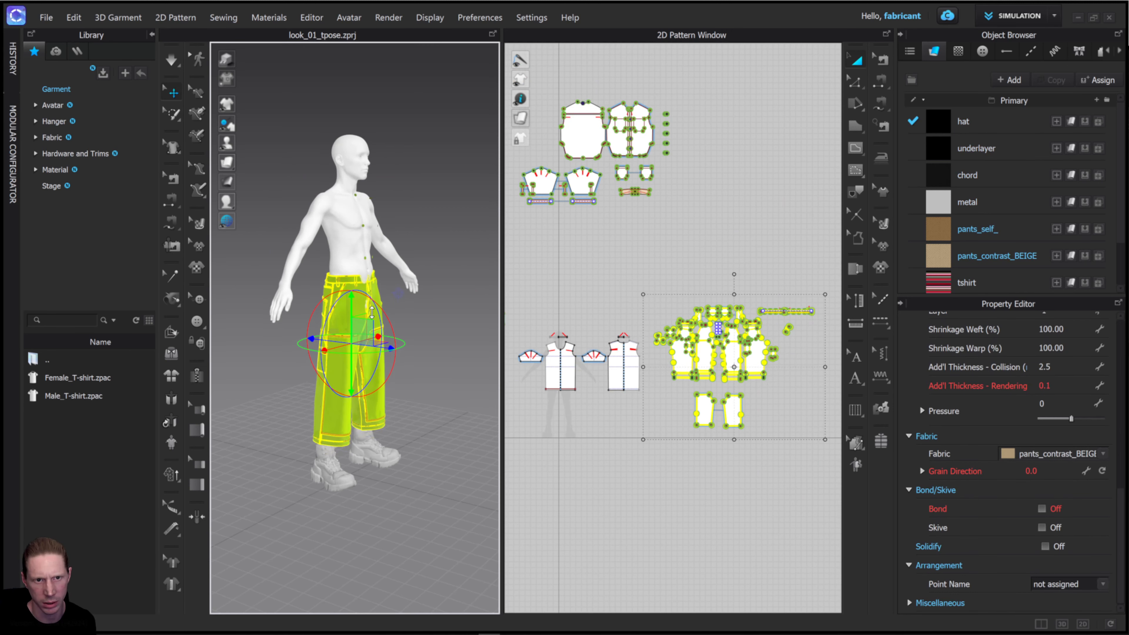
pyautogui.click(456, 346)
pyautogui.moveTo(456, 347); pyautogui.dragTo(422, 284, button='right')
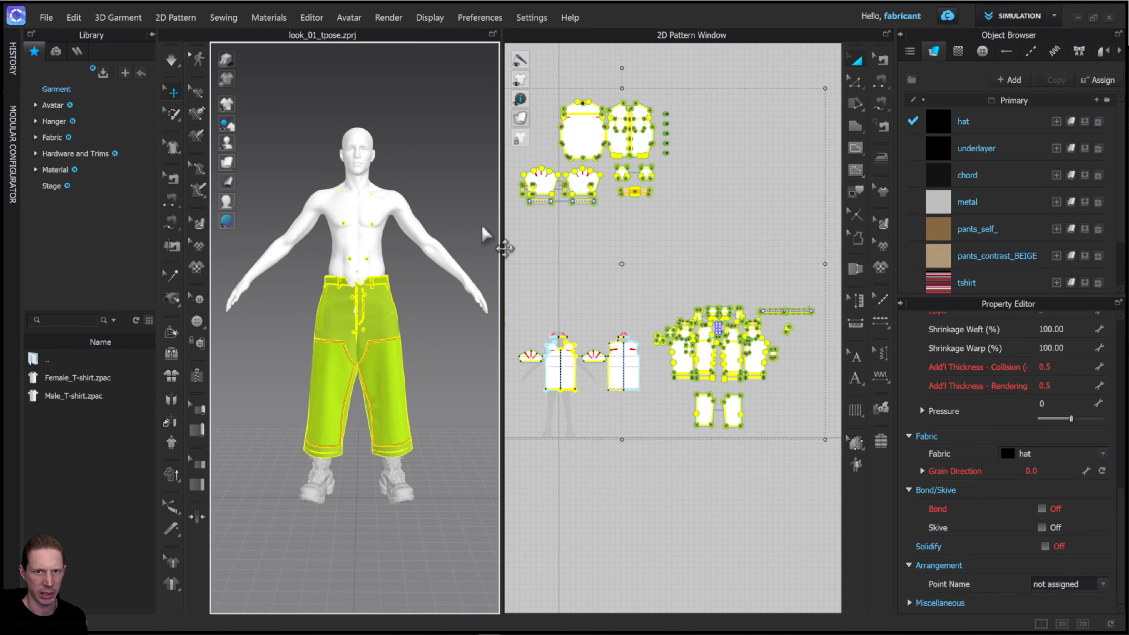
# Step: Show all hidden pattern pieces on the avatar again and clear the selection
pyautogui.click(680, 280)
pyautogui.scroll(-3, 680, 280)
pyautogui.hotkey('ctrl', 'a')
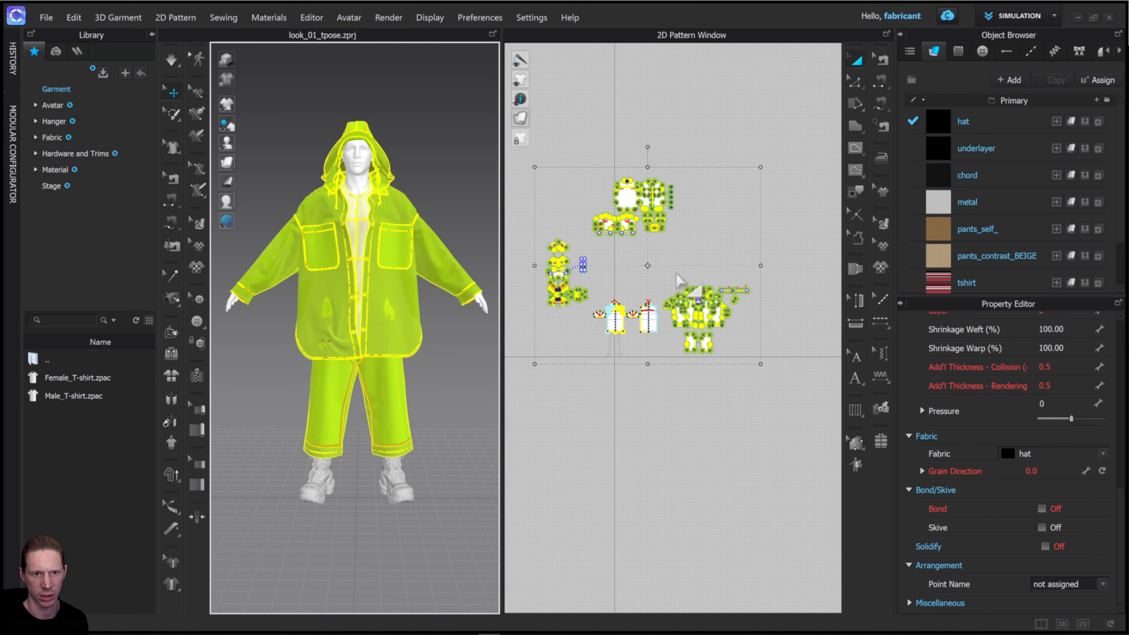
pyautogui.click(424, 200)
pyautogui.moveTo(424, 199); pyautogui.dragTo(436, 148, button='right')
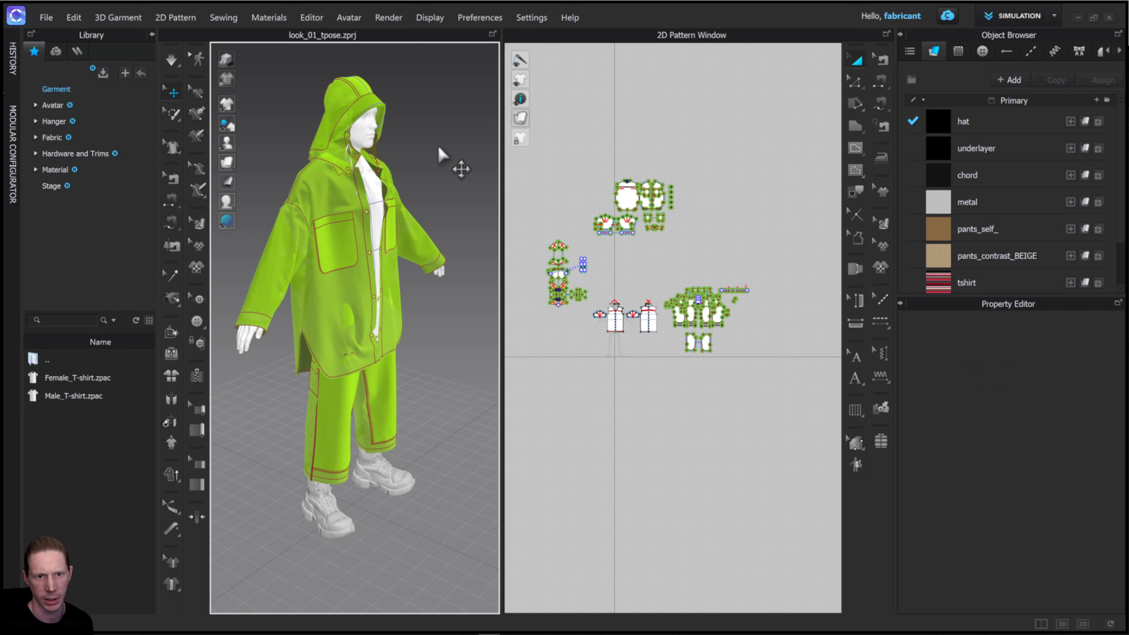
# Step: Simulate the complete outfit on the avatar, stop the simulation and inspect the settled garments up close
pyautogui.press('space')
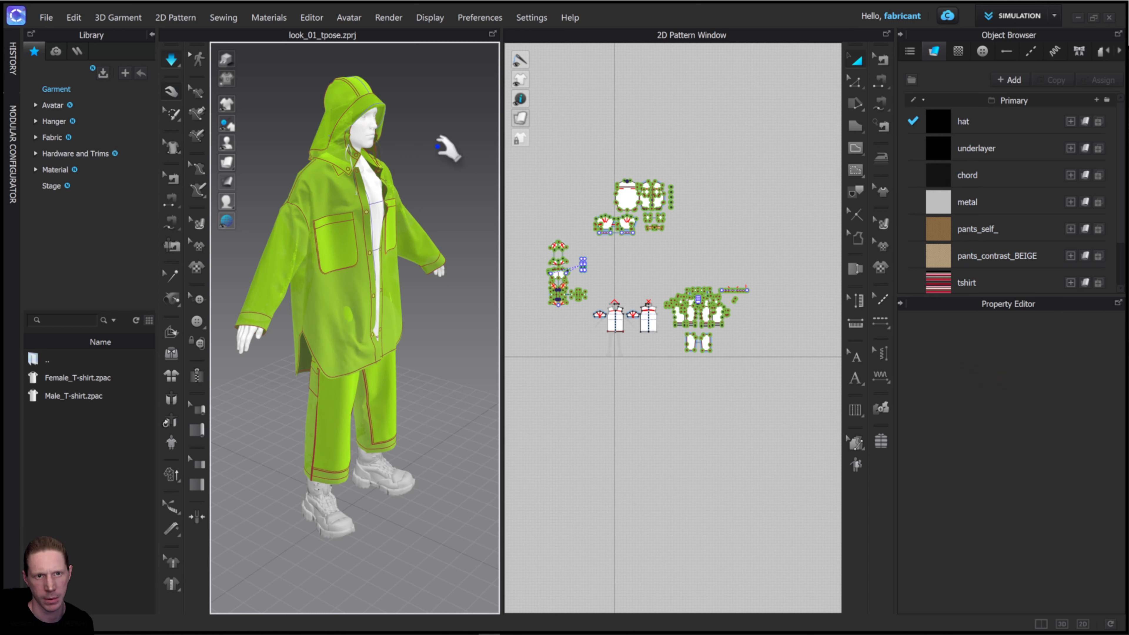
pyautogui.moveTo(400, 182); pyautogui.dragTo(434, 178, button='right')
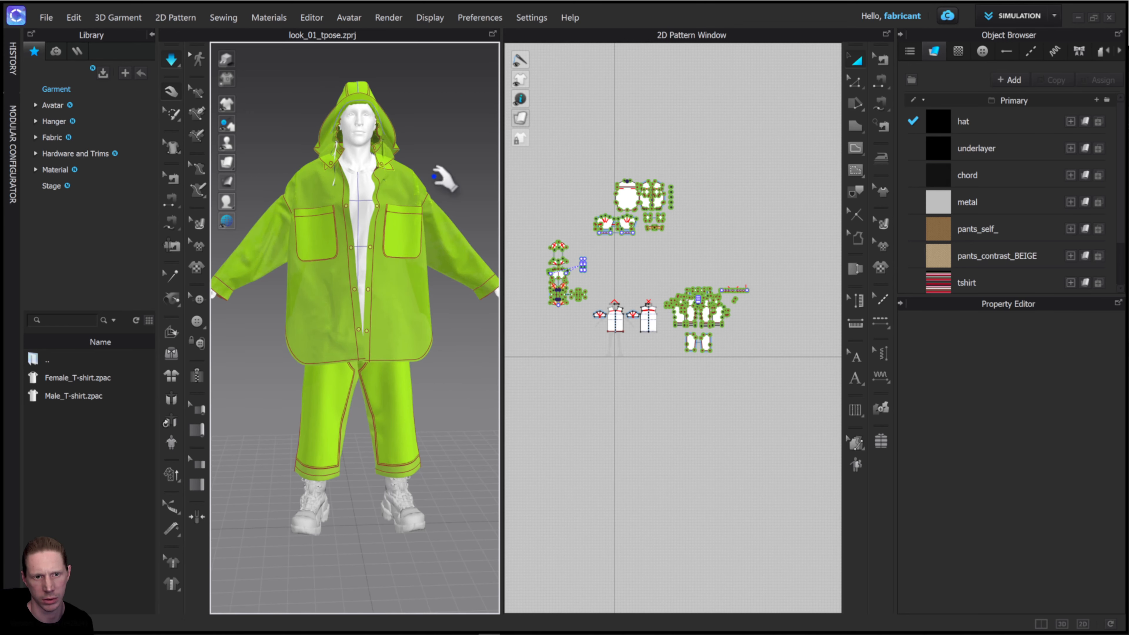
pyautogui.press('space')
pyautogui.scroll(4, 392, 182)
pyautogui.scroll(-3, 391, 180)
pyautogui.moveTo(391, 180); pyautogui.dragTo(452, 200, button='right')
pyautogui.scroll(-4, 390, 182)
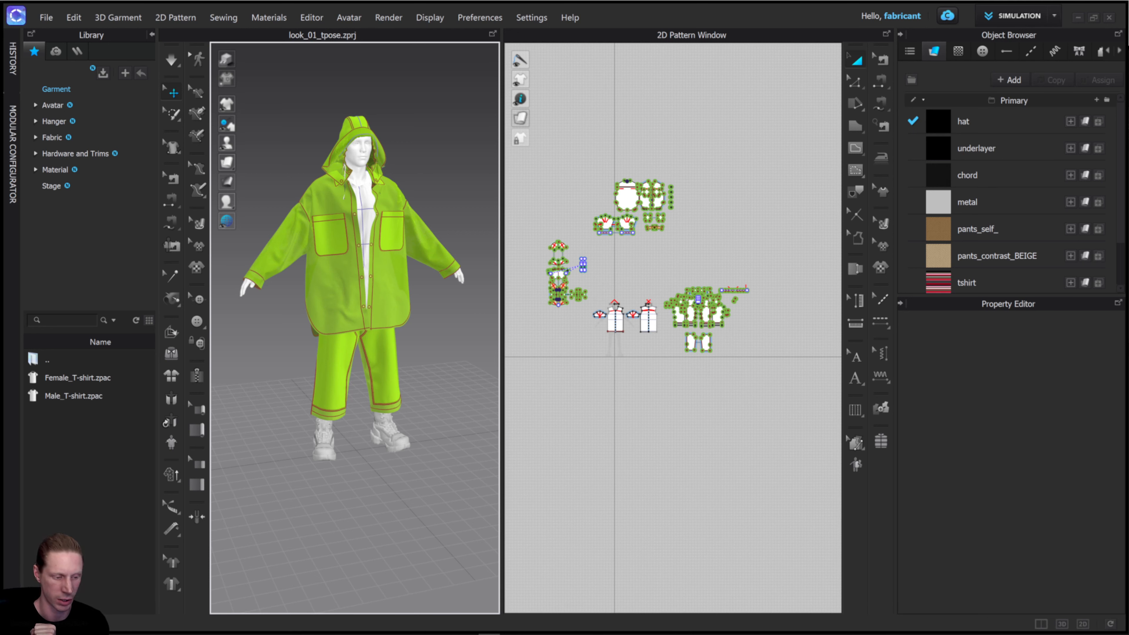
# Step: Bring frame_0.obj from the blender_exports folder into the 3D scene for import
pyautogui.moveTo(491, 634); pyautogui.dragTo(486, 102)
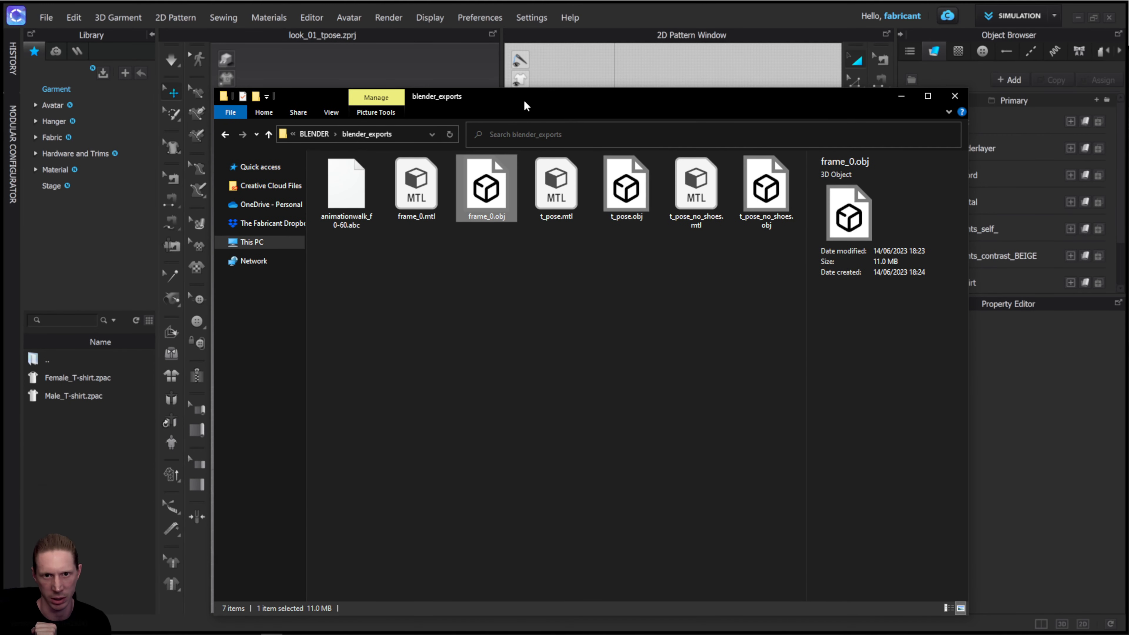
pyautogui.moveTo(523, 105); pyautogui.dragTo(800, 155)
pyautogui.moveTo(770, 229); pyautogui.dragTo(368, 127)
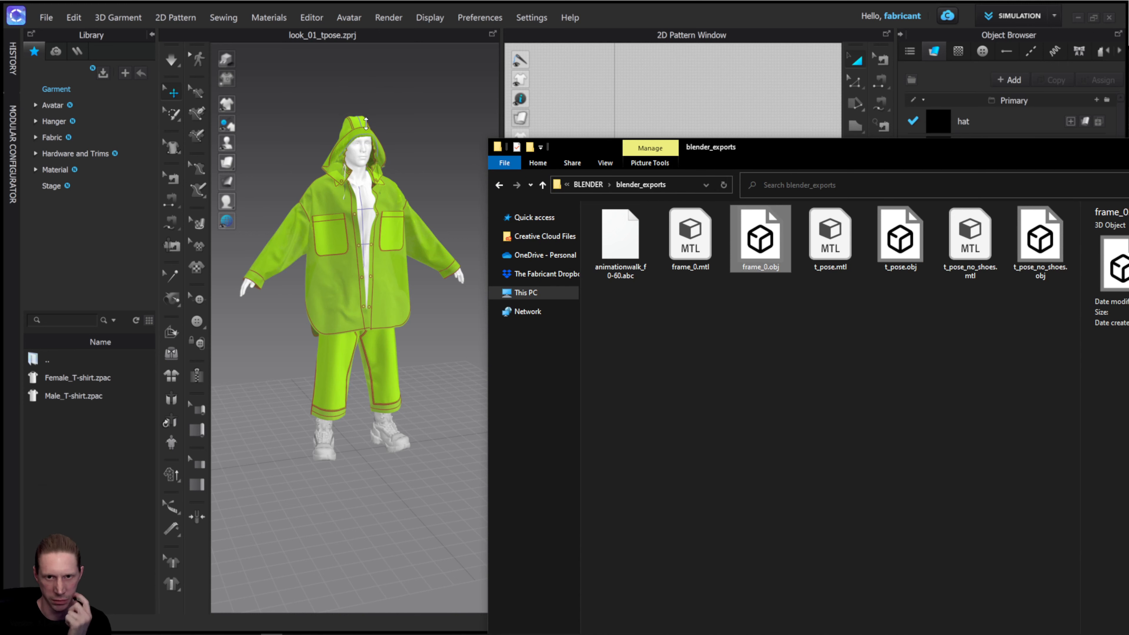
pyautogui.click(609, 369)
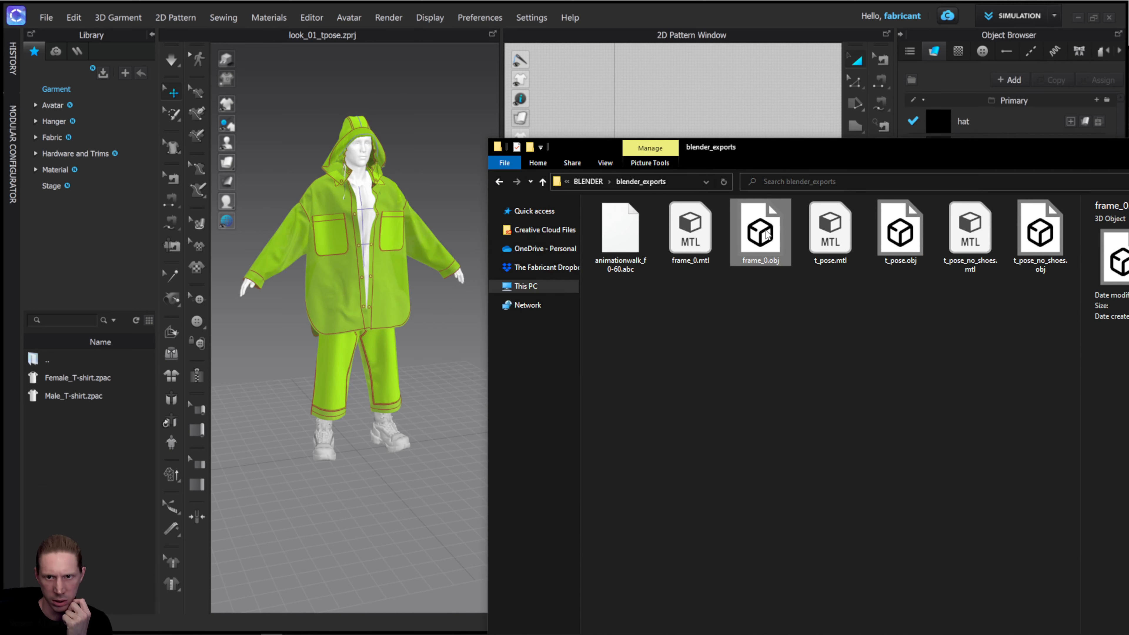
pyautogui.moveTo(784, 154); pyautogui.dragTo(351, 634)
pyautogui.moveTo(187, 634); pyautogui.dragTo(585, 197)
pyautogui.click(571, 367)
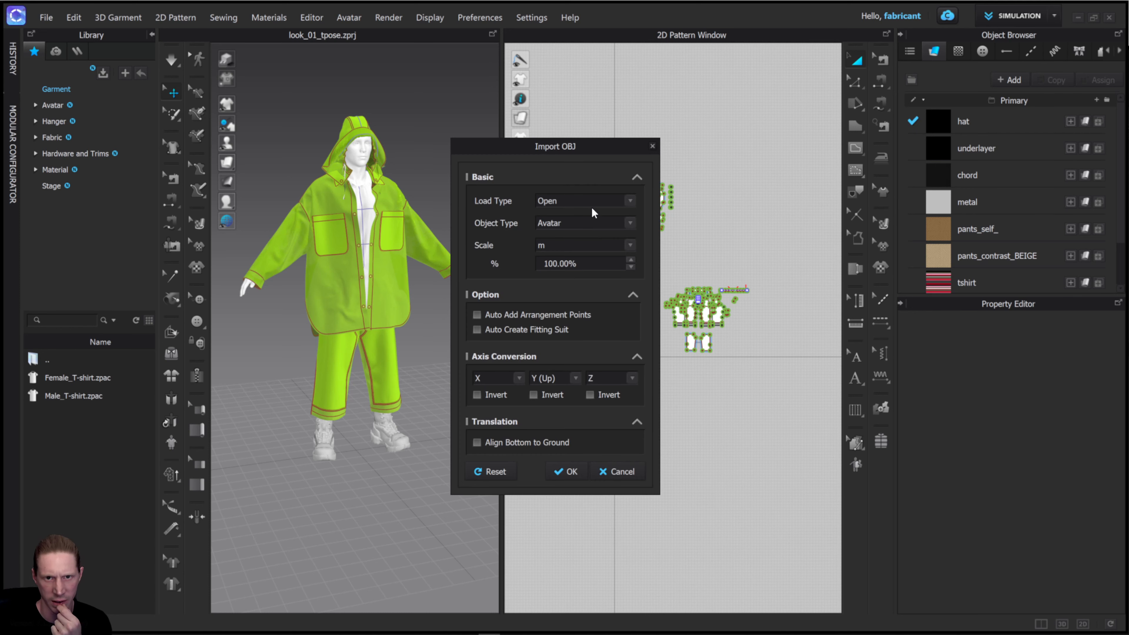
# Step: Import the OBJ with load type Add as a Morph Target, at metre scale with 25 morphing frames
pyautogui.click(586, 201)
pyautogui.click(581, 218)
pyautogui.click(582, 222)
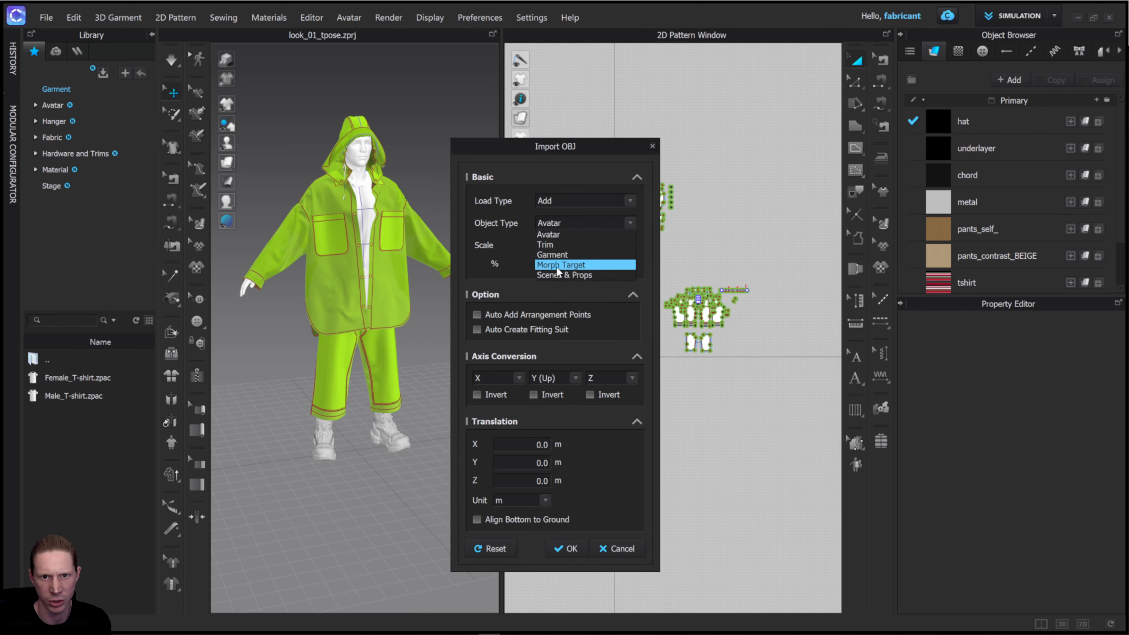
pyautogui.click(556, 264)
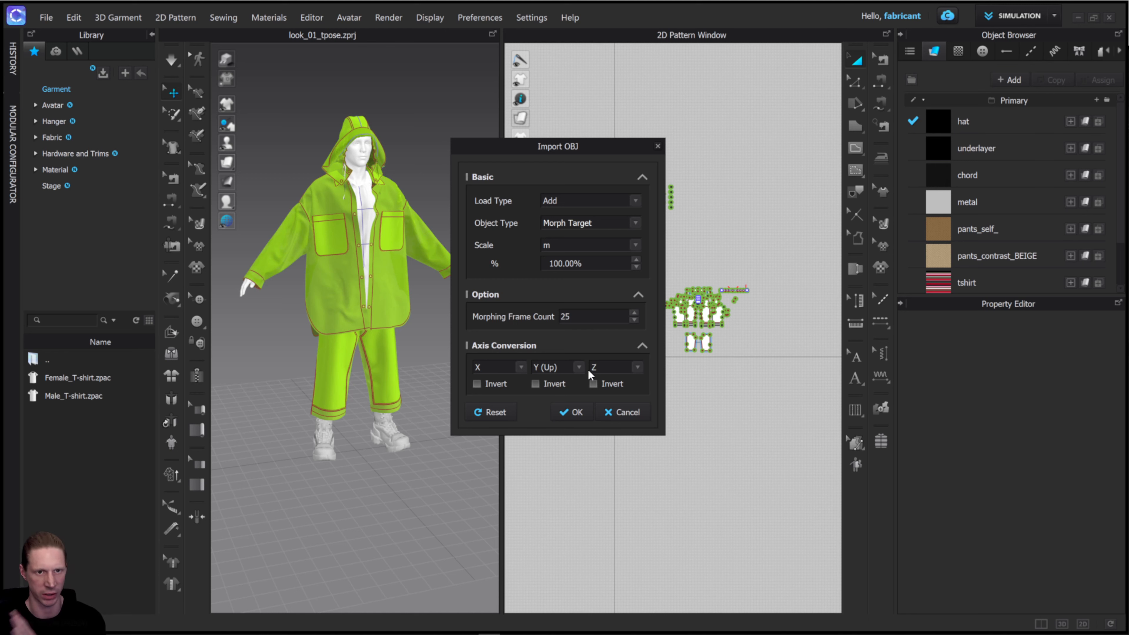
pyautogui.click(572, 412)
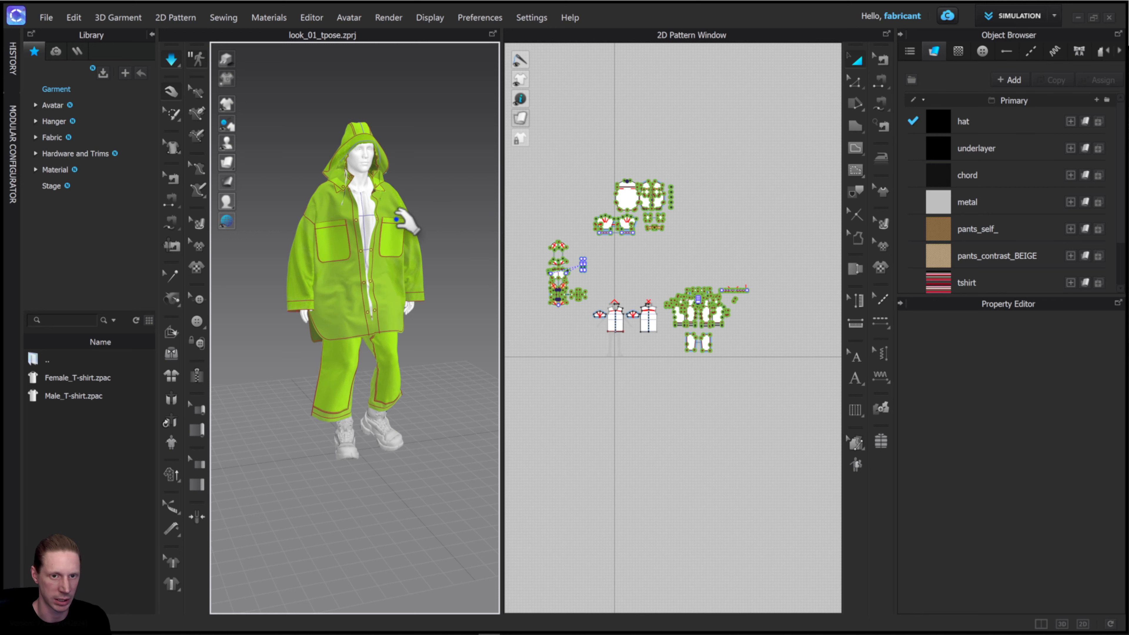
# Step: Examine the outfit's drape on the morphed walking pose from the front and both sides
pyautogui.moveTo(400, 222); pyautogui.dragTo(469, 224, button='right')
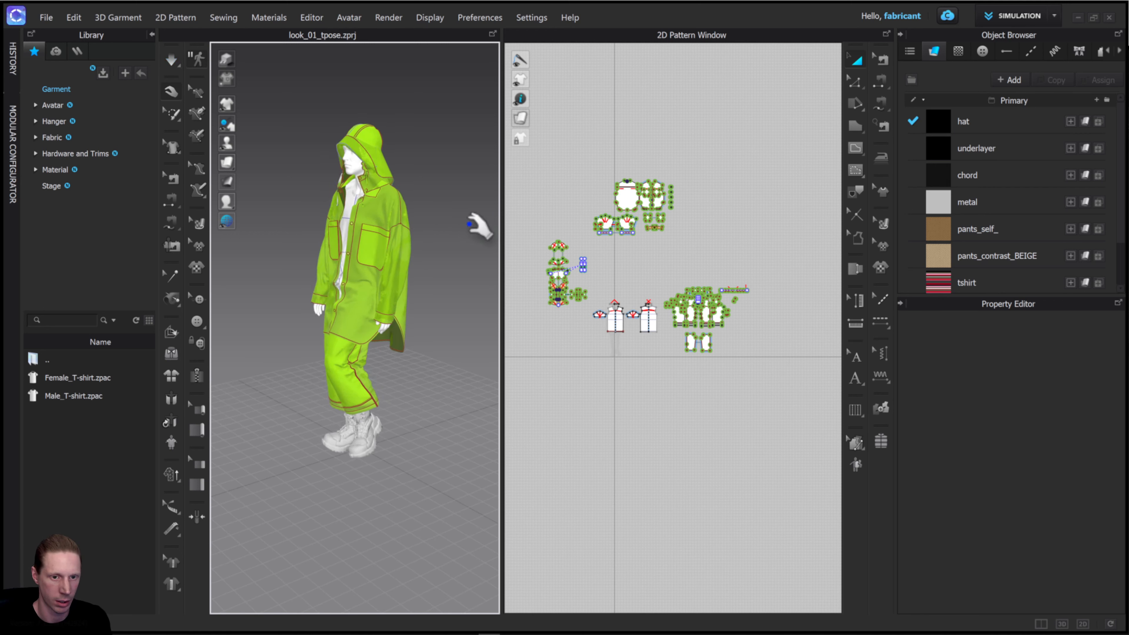
pyautogui.moveTo(431, 403); pyautogui.dragTo(391, 292, button='right')
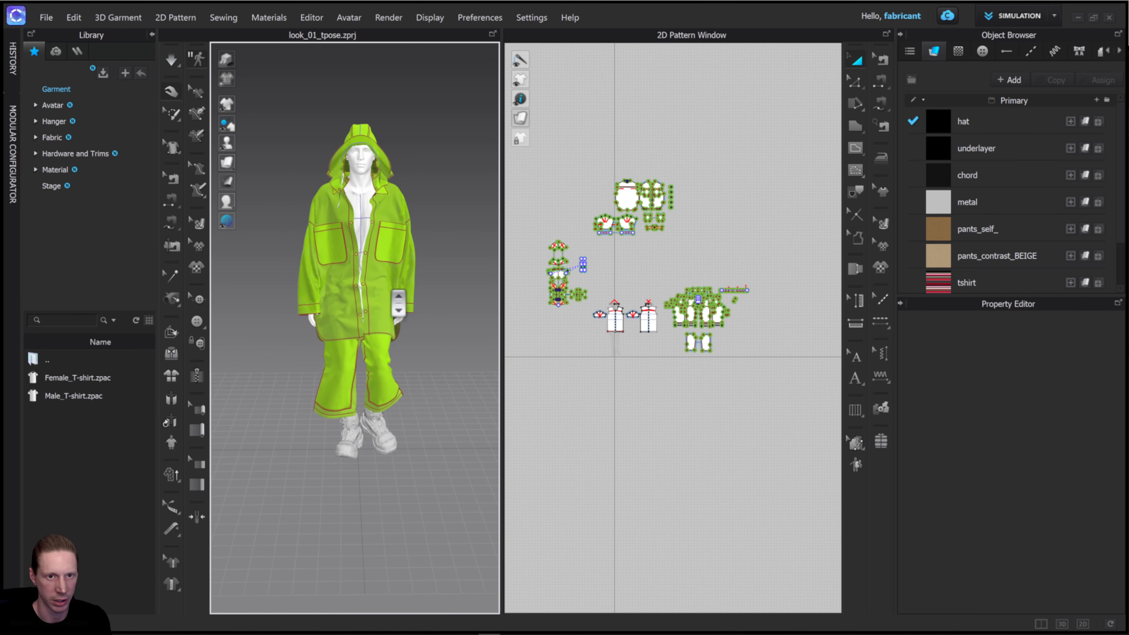
pyautogui.scroll(4, 390, 291)
pyautogui.moveTo(390, 292); pyautogui.dragTo(406, 433, button='middle')
pyautogui.scroll(1, 392, 311)
pyautogui.moveTo(392, 309); pyautogui.dragTo(386, 327, button='middle')
pyautogui.moveTo(387, 327); pyautogui.dragTo(437, 315, button='right')
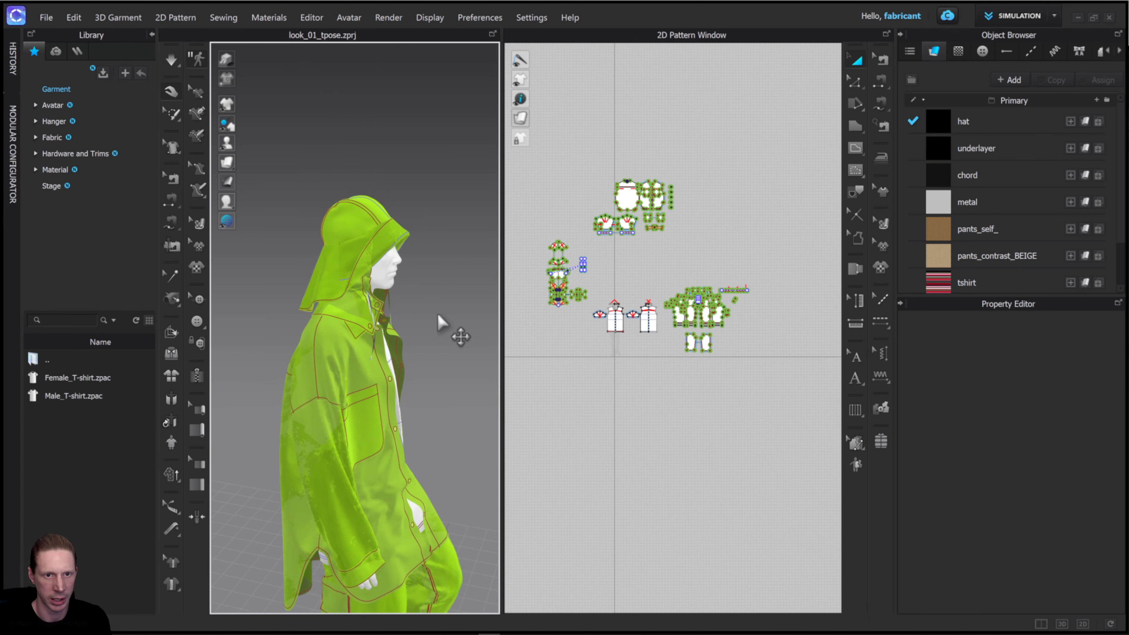
# Step: Strengthen the crown pieces of the hood, including the side panels and centre strips of both sets
pyautogui.scroll(2, 441, 322)
pyautogui.scroll(8, 622, 290)
pyautogui.scroll(-6, 679, 294)
pyautogui.moveTo(609, 248); pyautogui.dragTo(840, 329)
pyautogui.rightClick(332, 149)
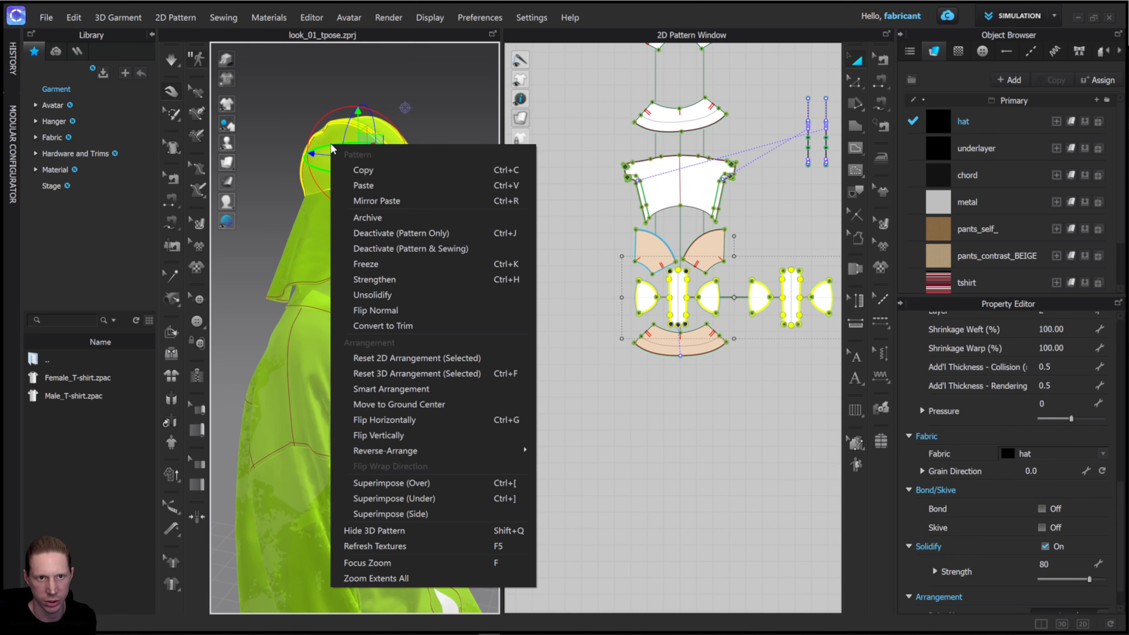
pyautogui.click(417, 279)
pyautogui.click(448, 131)
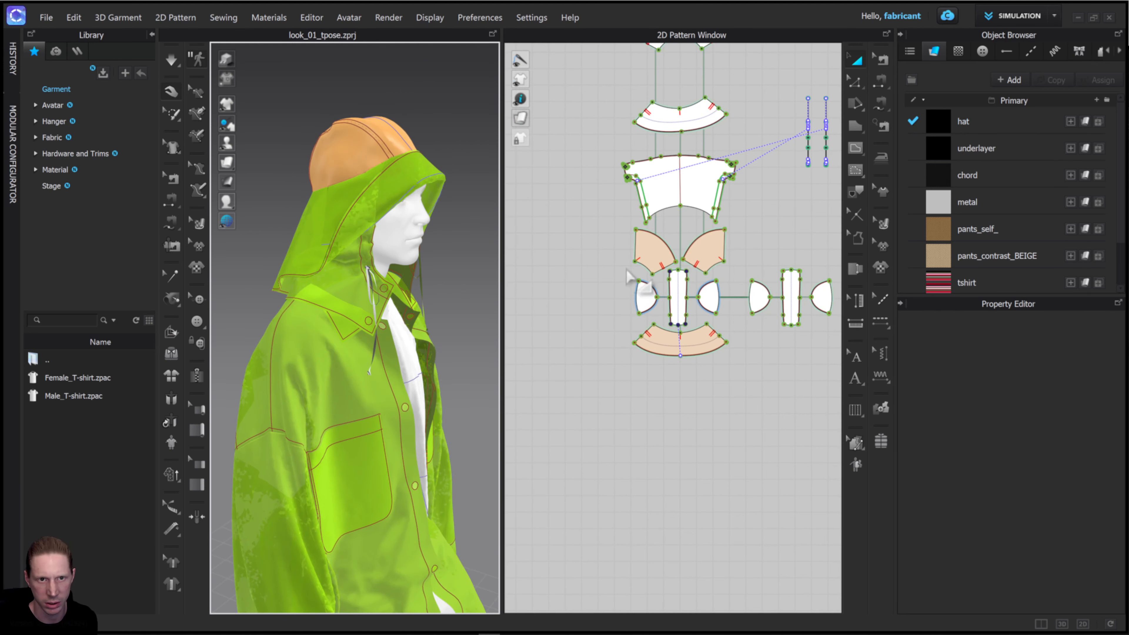
# Step: Change the Solidify strength of the strengthened hood crown pieces and clear the selection
pyautogui.moveTo(616, 262); pyautogui.dragTo(840, 329)
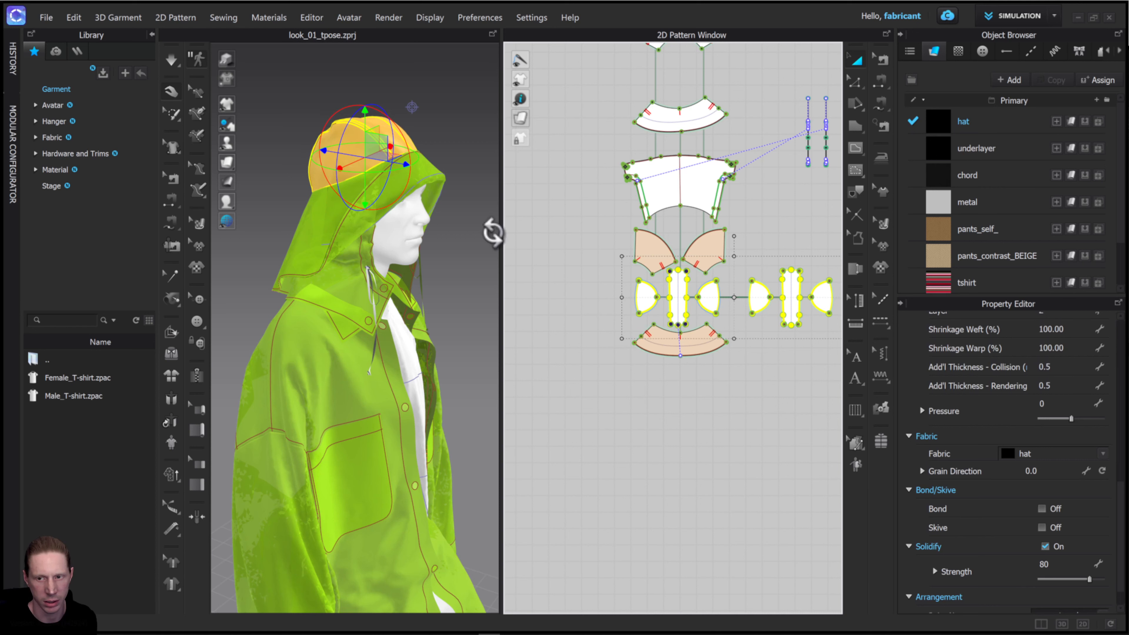
pyautogui.click(1068, 566)
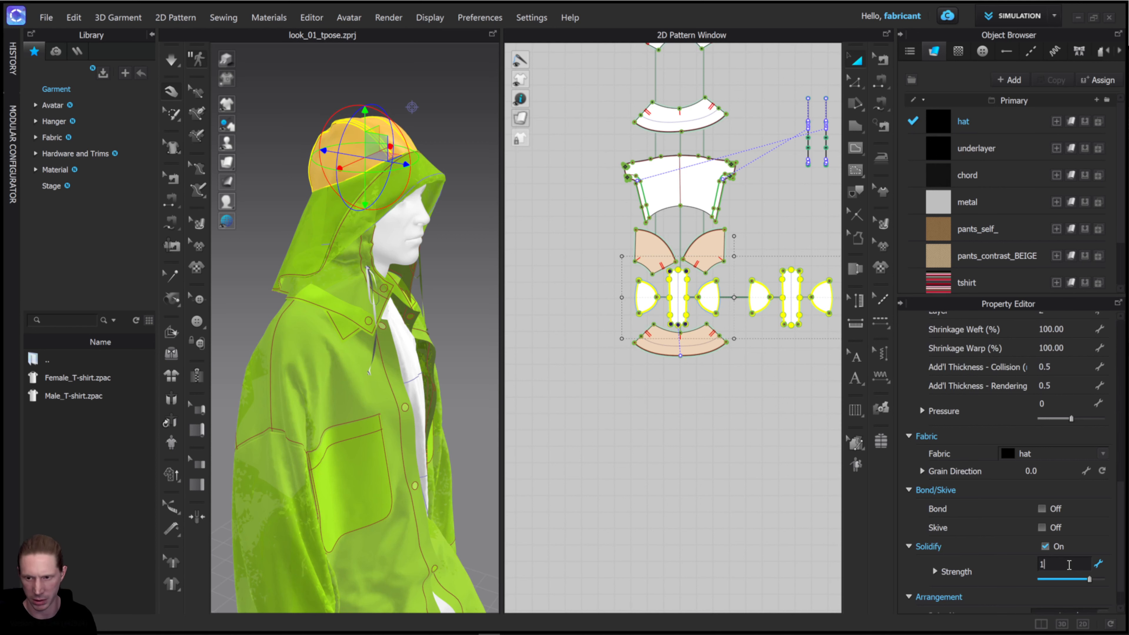
pyautogui.click(578, 412)
# Step: Simulate the outfit on the walking pose with the strengthened hood crown and check it from the side and front
pyautogui.scroll(-3, 400, 403)
pyautogui.moveTo(414, 405); pyautogui.dragTo(413, 342, button='right')
pyautogui.moveTo(427, 344); pyautogui.dragTo(407, 249, button='middle')
pyautogui.moveTo(406, 249); pyautogui.dragTo(480, 289, button='right')
pyautogui.moveTo(478, 285); pyautogui.dragTo(490, 306, button='middle')
pyautogui.moveTo(490, 306); pyautogui.dragTo(478, 297, button='right')
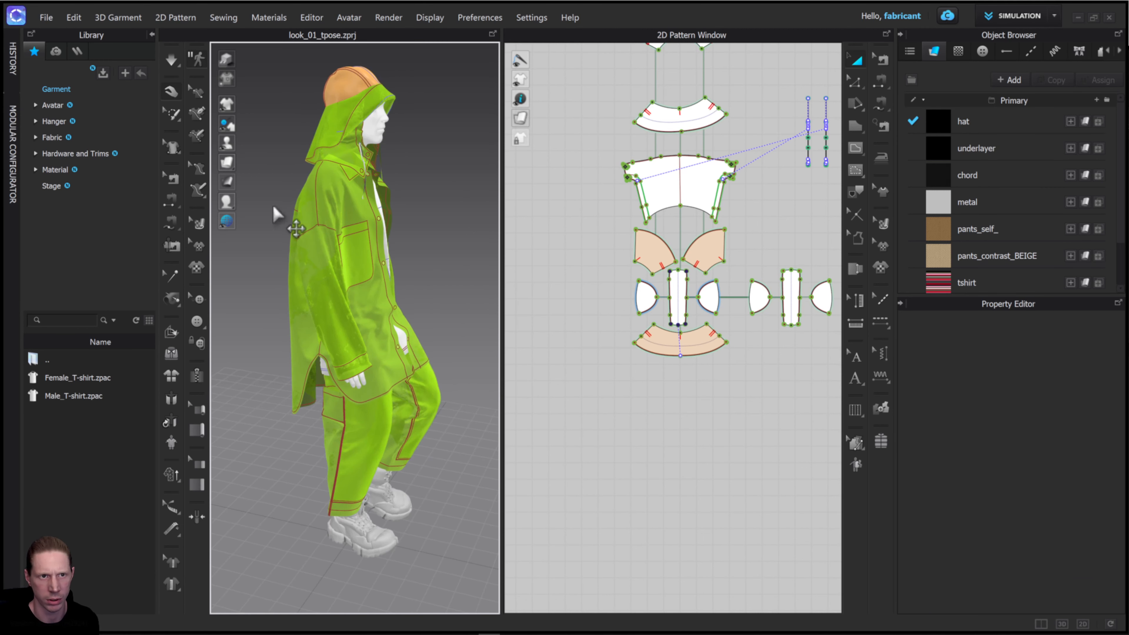
pyautogui.click(171, 57)
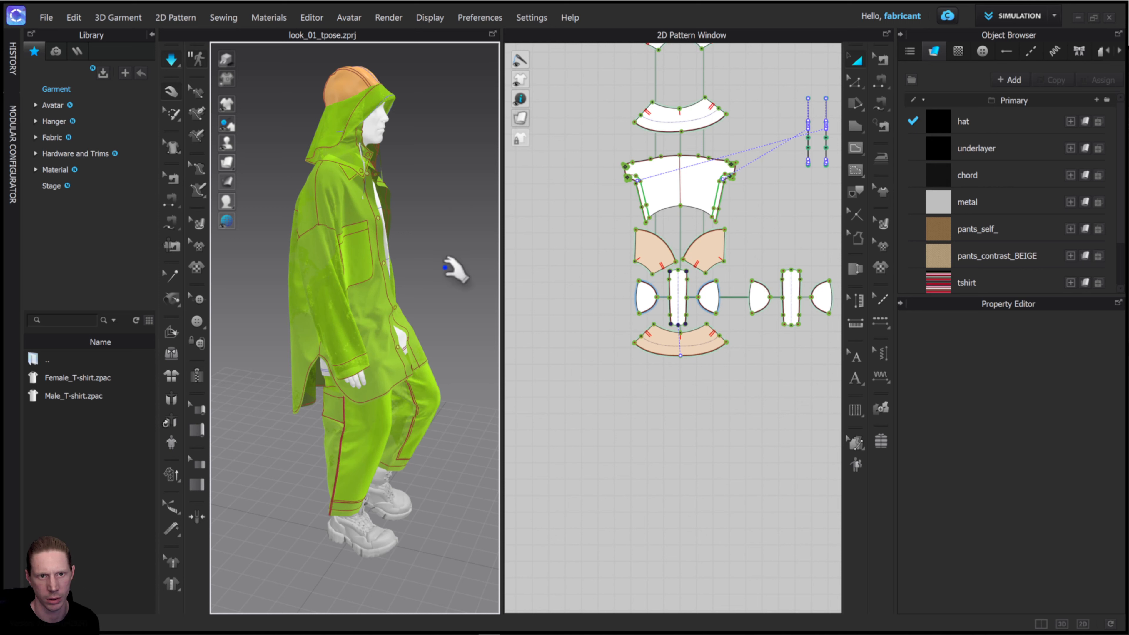
pyautogui.moveTo(452, 267); pyautogui.dragTo(385, 258, button='right')
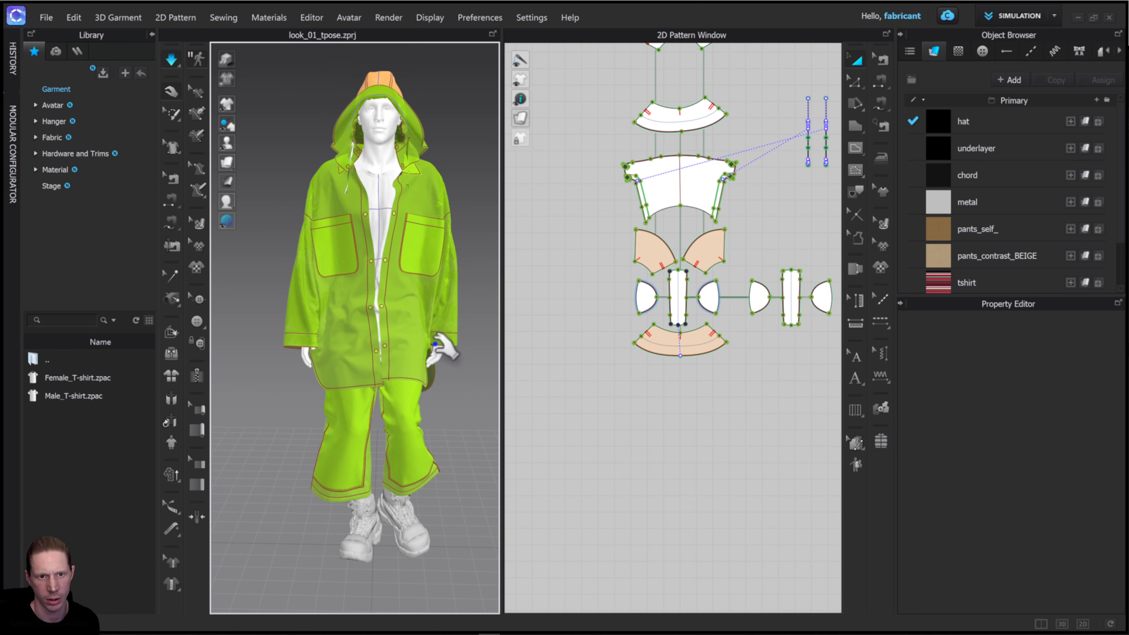
# Step: Tug the lower hems of both jacket front panels into place on the walking avatar during the simulation
pyautogui.click(331, 379)
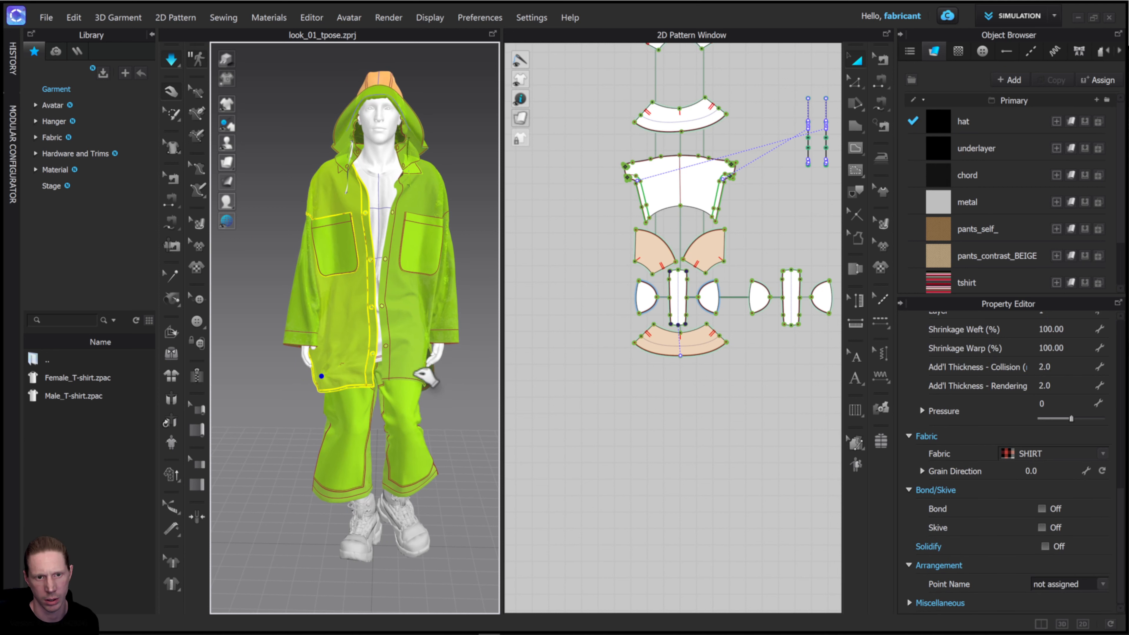
pyautogui.click(415, 364)
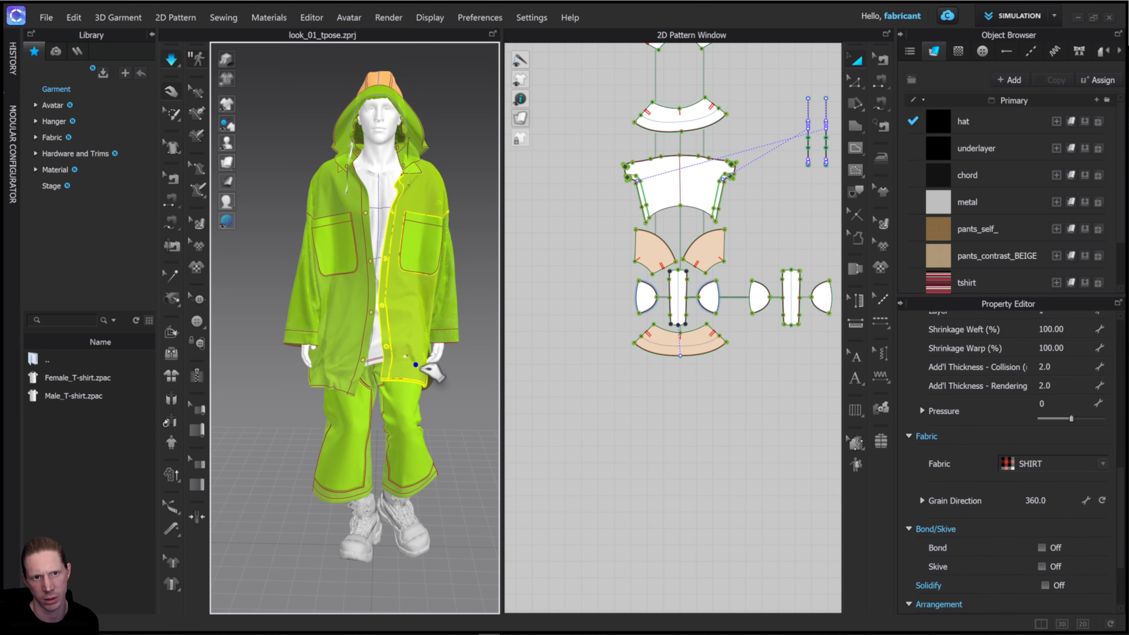
pyautogui.moveTo(479, 253)
pyautogui.mouseDown(button='right')
pyautogui.moveTo(365, 259)
pyautogui.moveTo(413, 276)
pyautogui.moveTo(435, 247)
pyautogui.moveTo(470, 251)
pyautogui.mouseUp(button='right')
# Step: Unstrengthen all hood crown pieces, including the side panels and centre strips of both sets, and clear the selection
pyautogui.moveTo(608, 273); pyautogui.dragTo(844, 334)
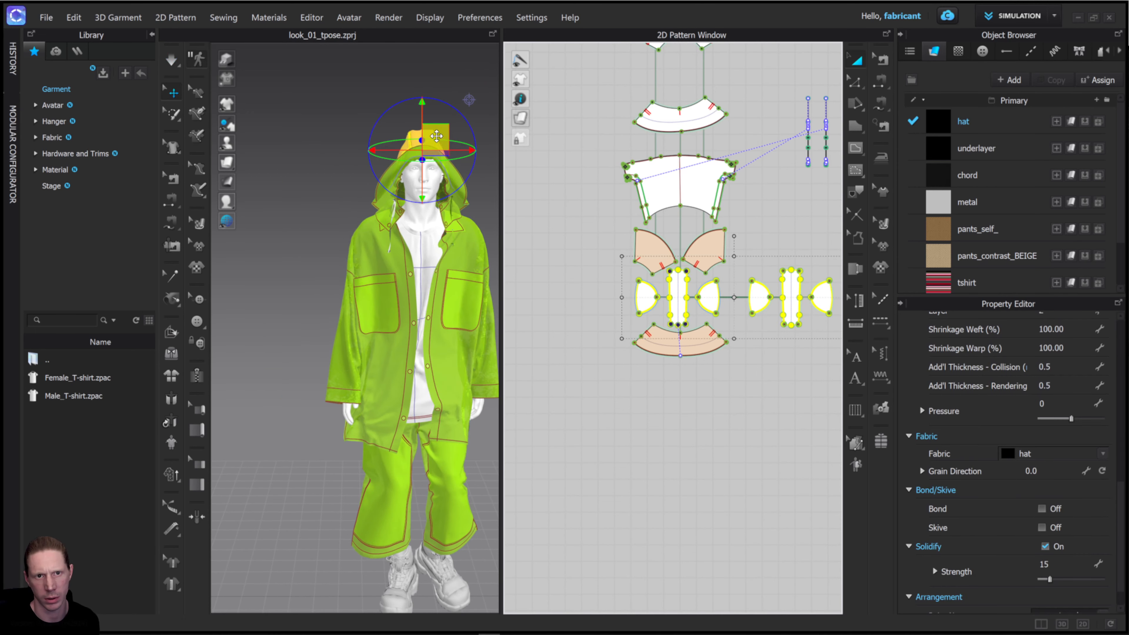
pyautogui.rightClick(434, 135)
pyautogui.click(495, 271)
pyautogui.click(427, 95)
pyautogui.moveTo(427, 95); pyautogui.dragTo(379, 96, button='right')
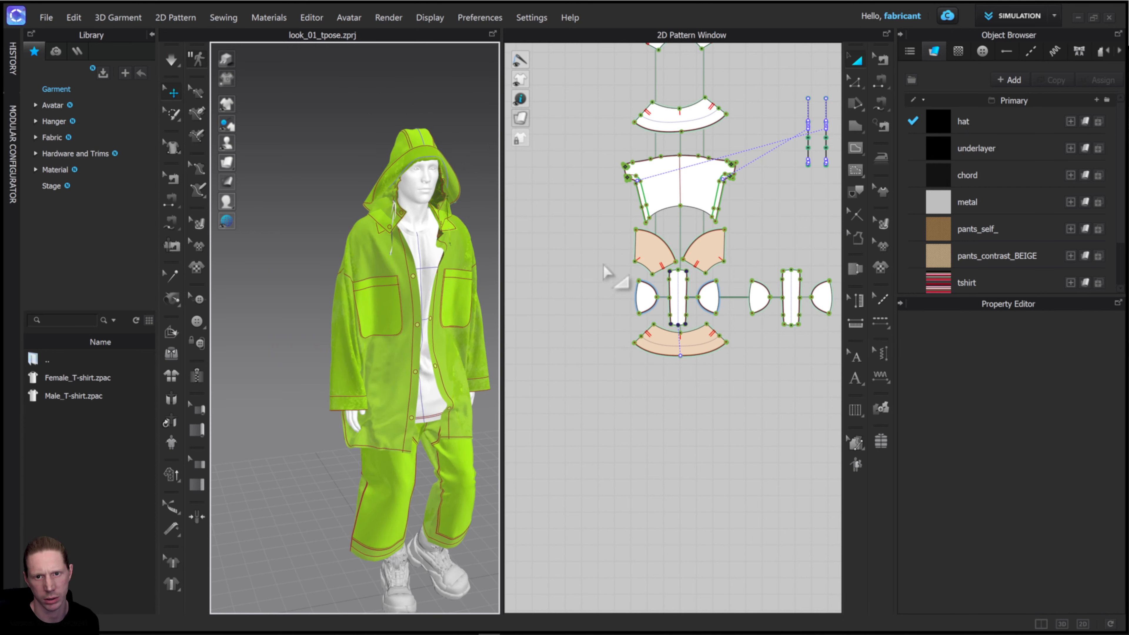
# Step: Set the Solidify strength of all hood crown side panels and centre strips to 80
pyautogui.moveTo(603, 262); pyautogui.dragTo(846, 347)
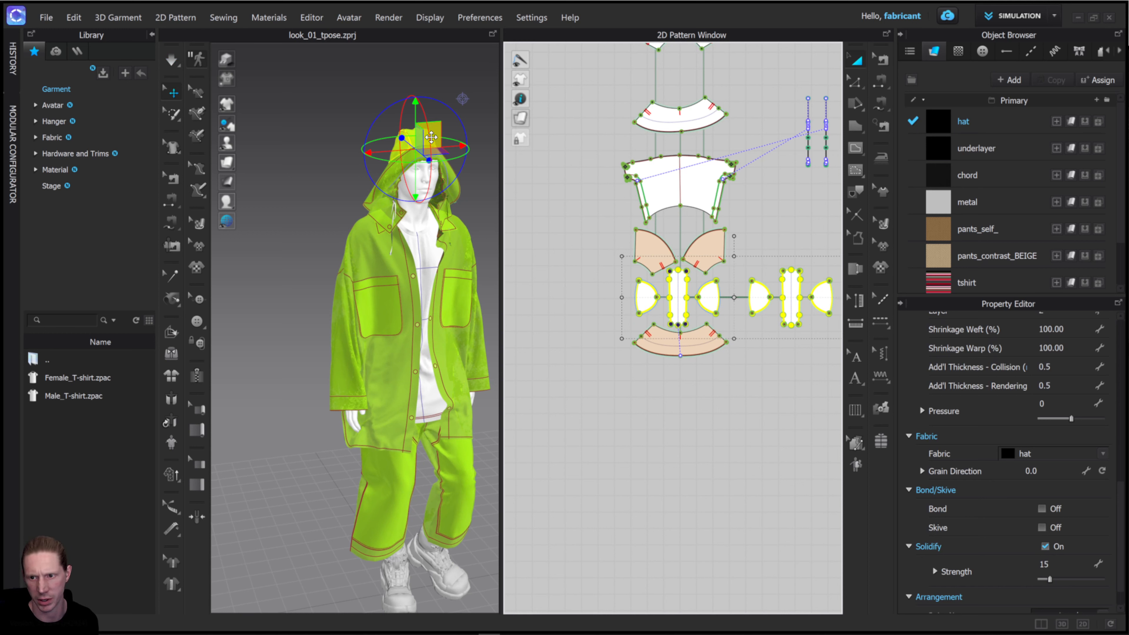
pyautogui.click(1057, 565)
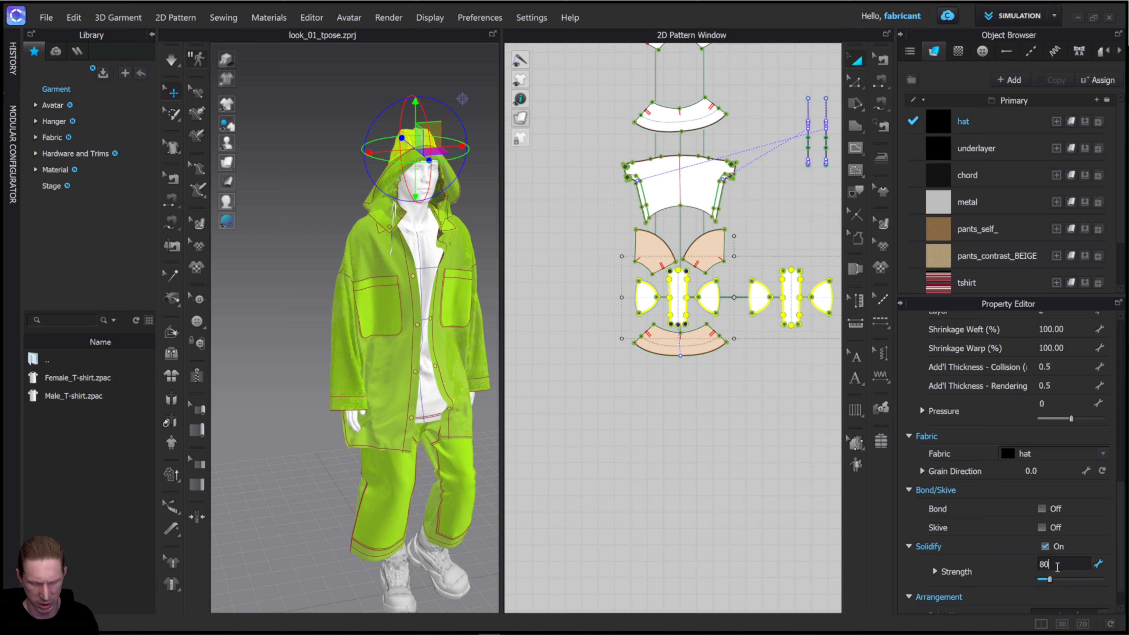
pyautogui.click(535, 203)
# Step: Hide all hood pieces in the 3D view and select the exposed jacket collar
pyautogui.moveTo(449, 197); pyautogui.dragTo(388, 194, button='right')
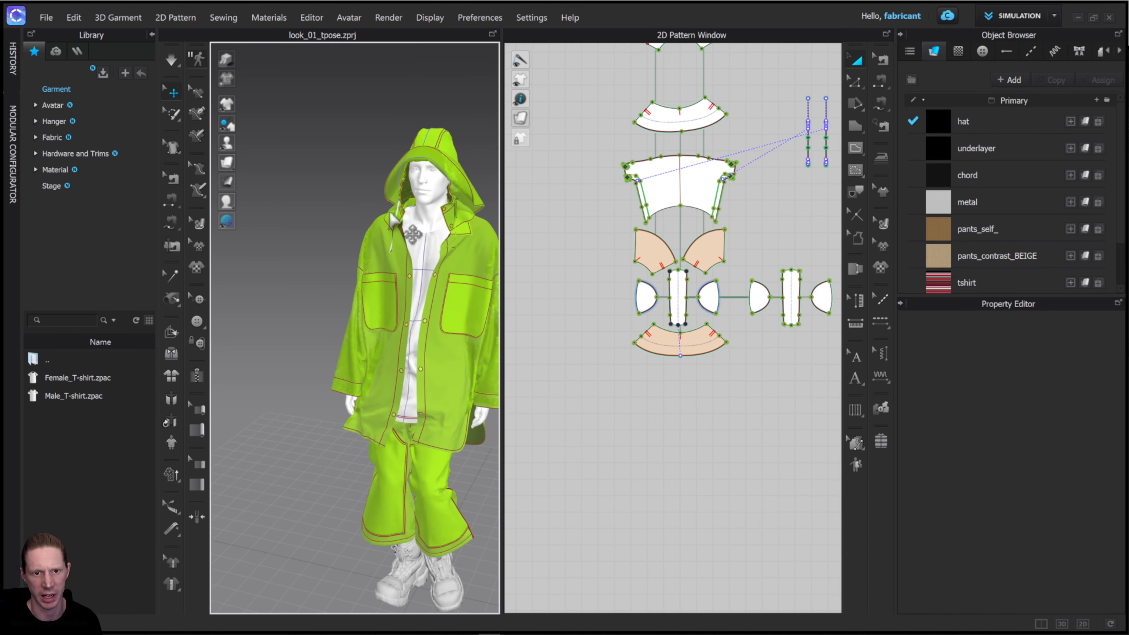
pyautogui.moveTo(460, 247); pyautogui.dragTo(371, 206, button='middle')
pyautogui.moveTo(371, 206)
pyautogui.mouseDown(button='right')
pyautogui.moveTo(356, 200)
pyautogui.moveTo(370, 192)
pyautogui.mouseUp(button='right')
pyautogui.scroll(4, 370, 192)
pyautogui.moveTo(378, 196); pyautogui.dragTo(429, 310, button='middle')
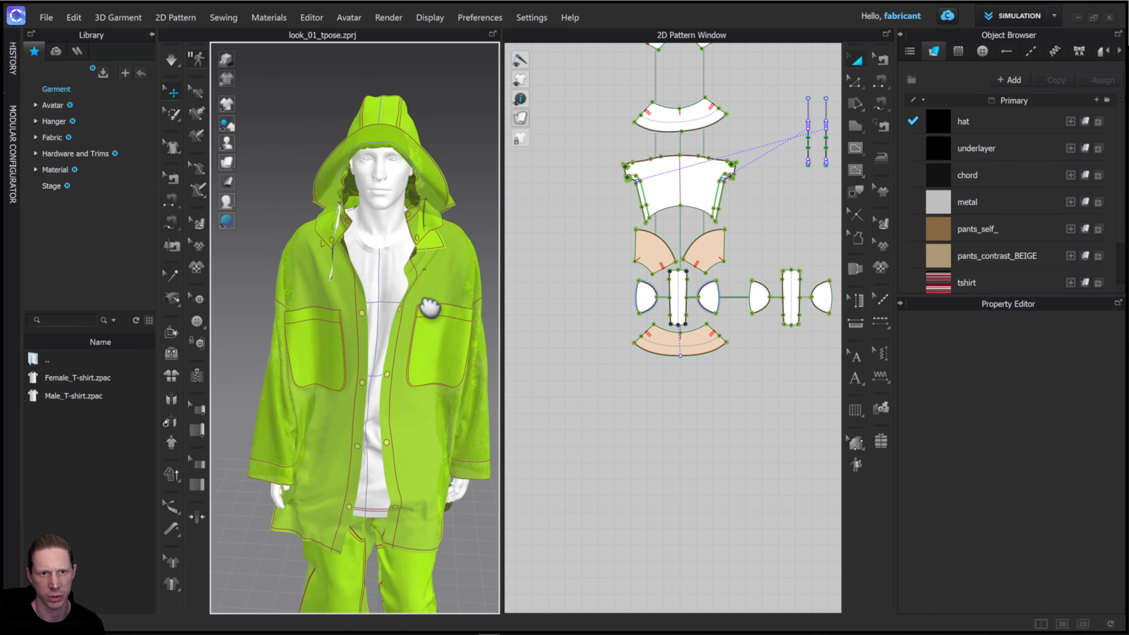
pyautogui.scroll(4, 386, 211)
pyautogui.click(474, 221)
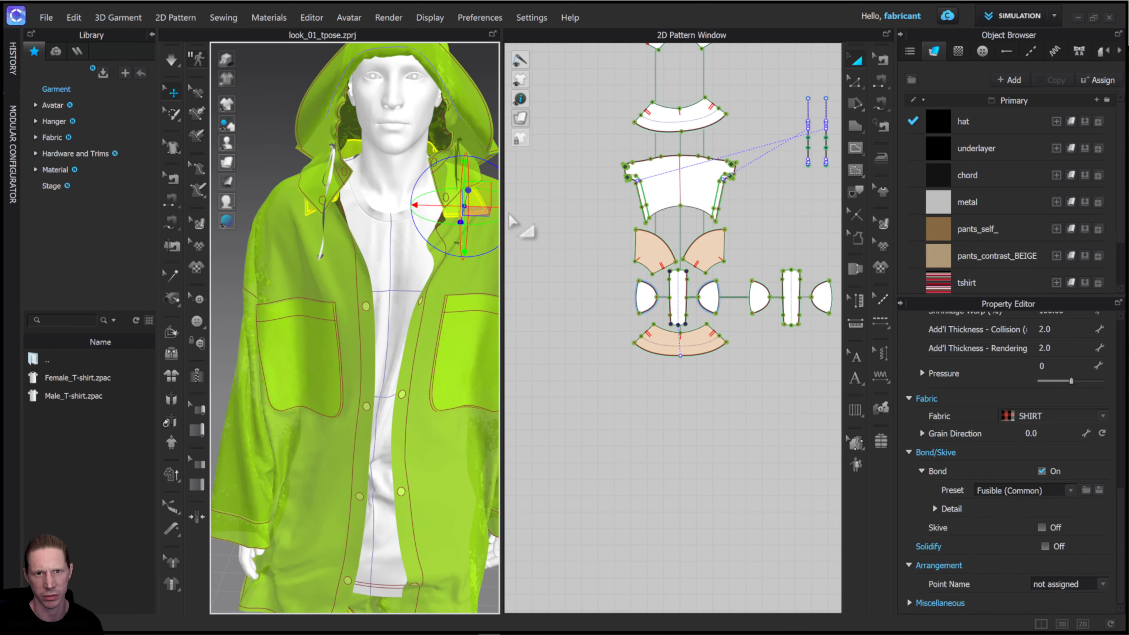
pyautogui.scroll(-3, 625, 209)
pyautogui.moveTo(628, 106); pyautogui.dragTo(776, 328)
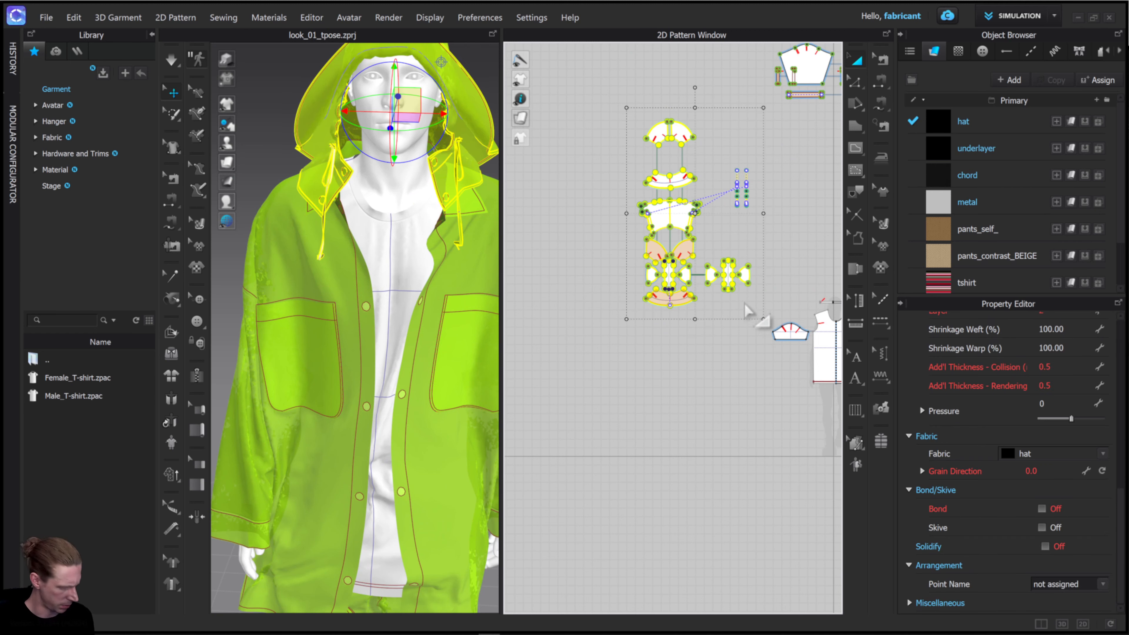
pyautogui.moveTo(487, 242); pyautogui.dragTo(459, 207, button='right')
pyautogui.click(371, 225)
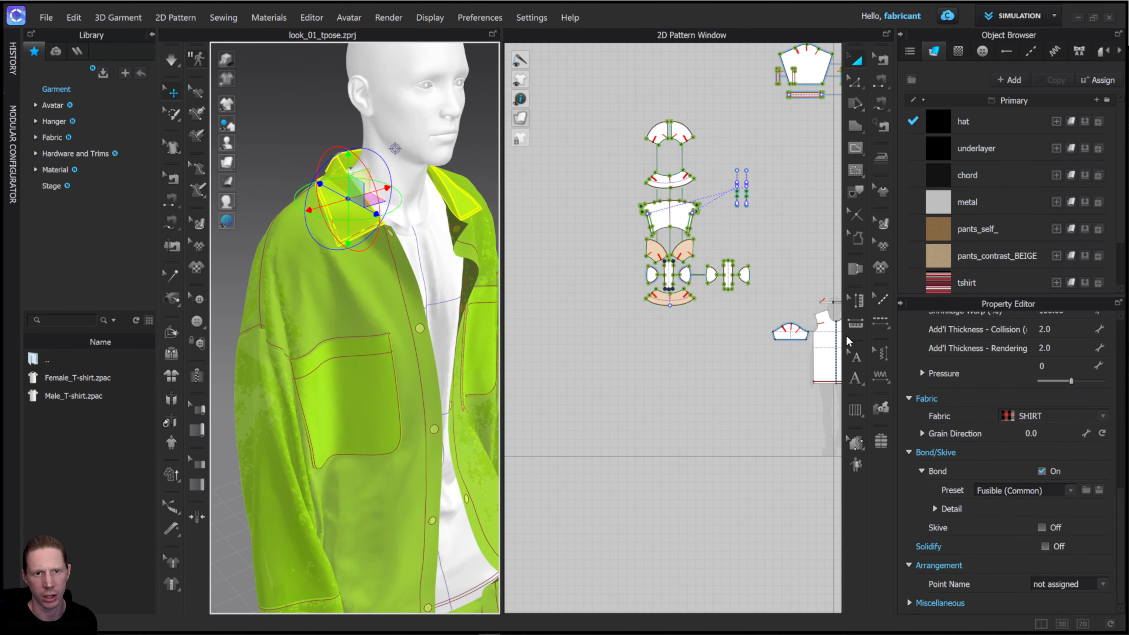
pyautogui.rightClick(354, 193)
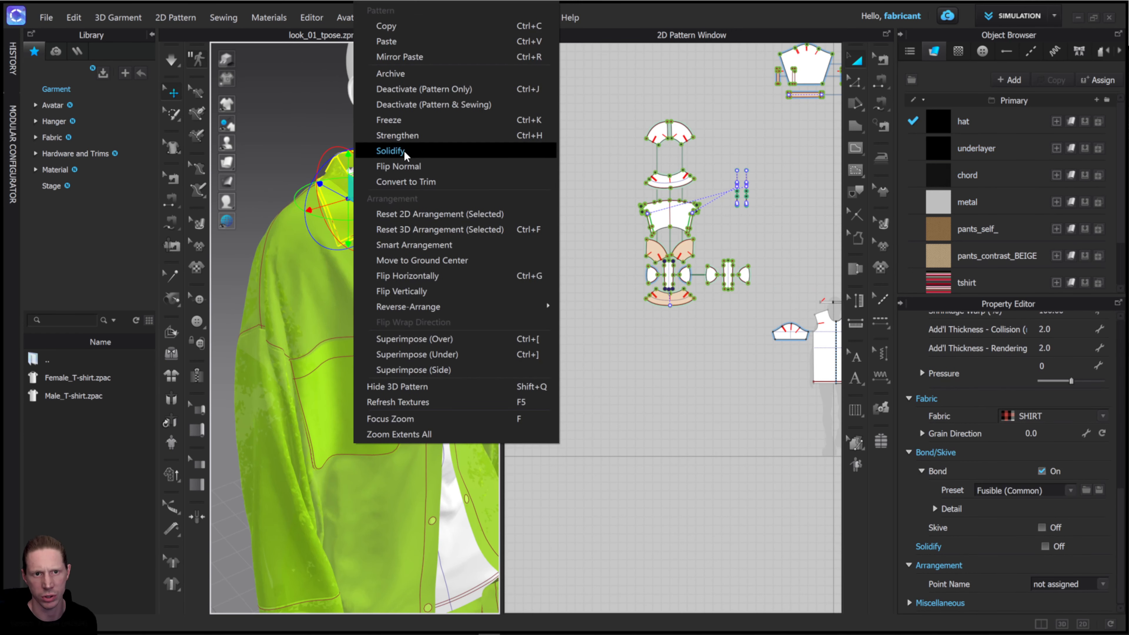
pyautogui.click(402, 137)
pyautogui.rightClick(353, 196)
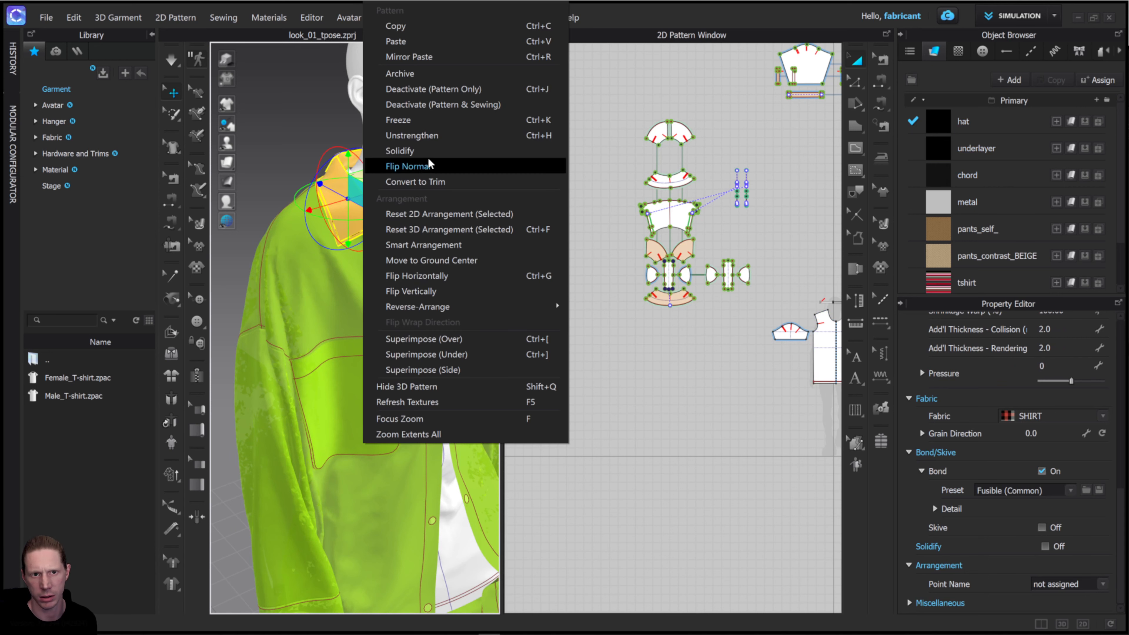
pyautogui.click(402, 134)
# Step: Solidify the jacket collar with a strength of 20 and clear the selection
pyautogui.rightClick(351, 195)
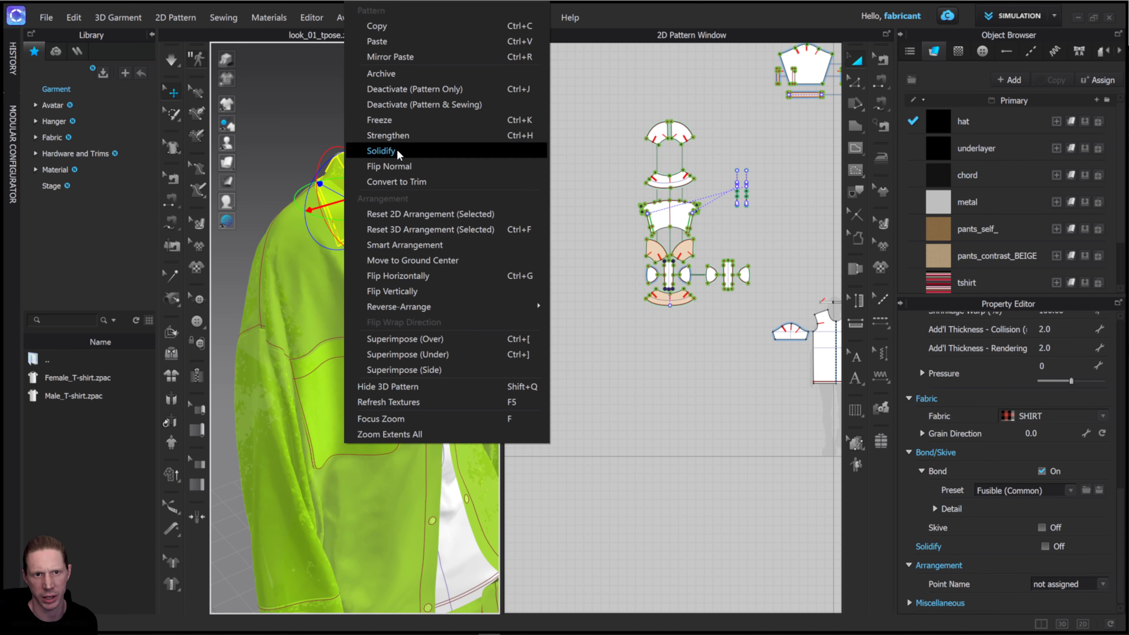
pyautogui.click(383, 149)
pyautogui.click(1055, 562)
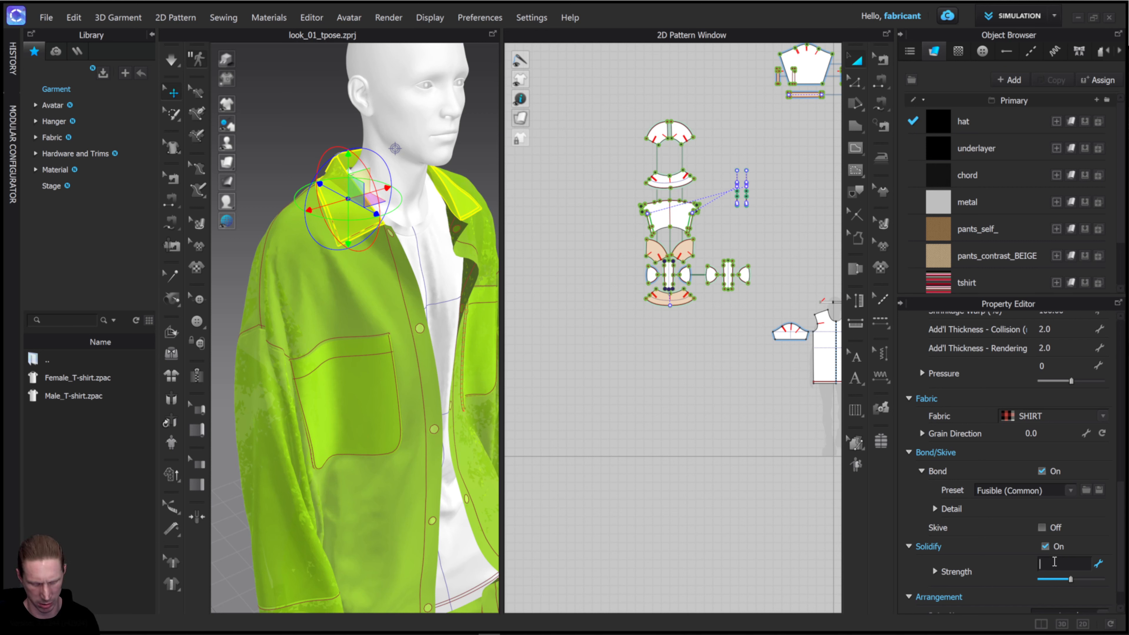
pyautogui.press('Return')
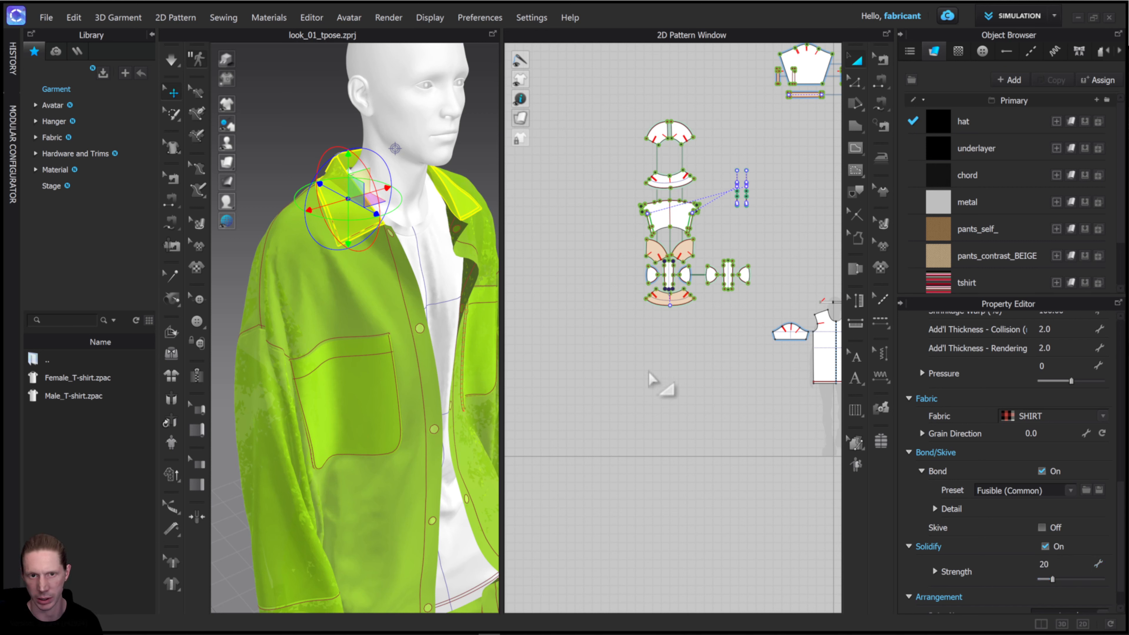
pyautogui.click(578, 329)
# Step: Tack the back neckline of the jacket to the avatar near the base of the neck
pyautogui.moveTo(350, 164); pyautogui.dragTo(321, 201, button='right')
pyautogui.scroll(3, 362, 172)
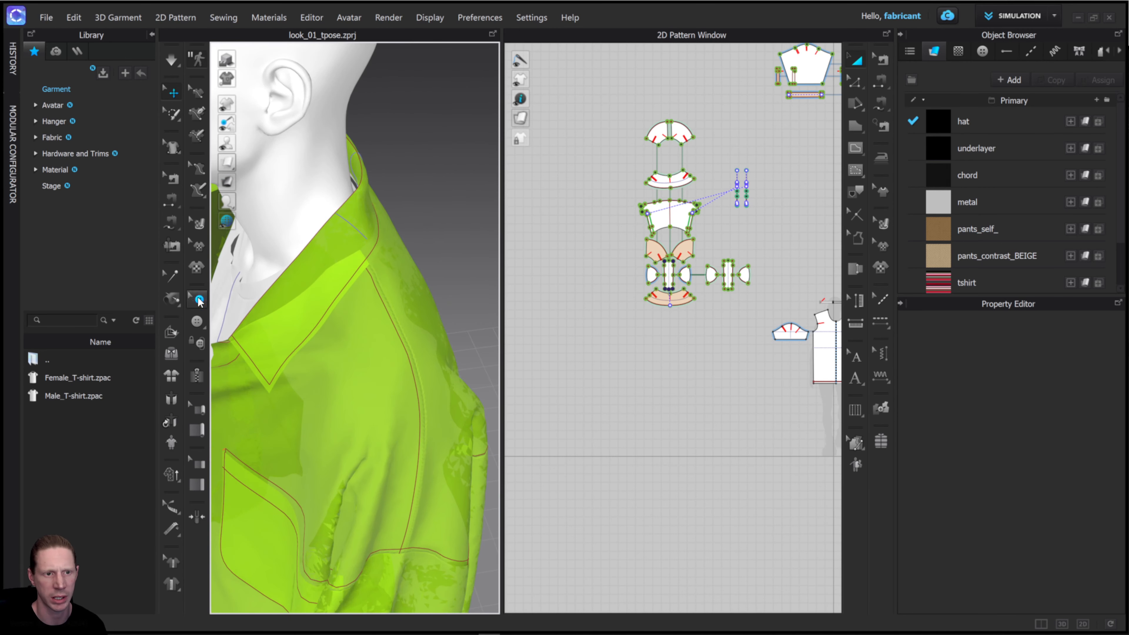
pyautogui.click(180, 304)
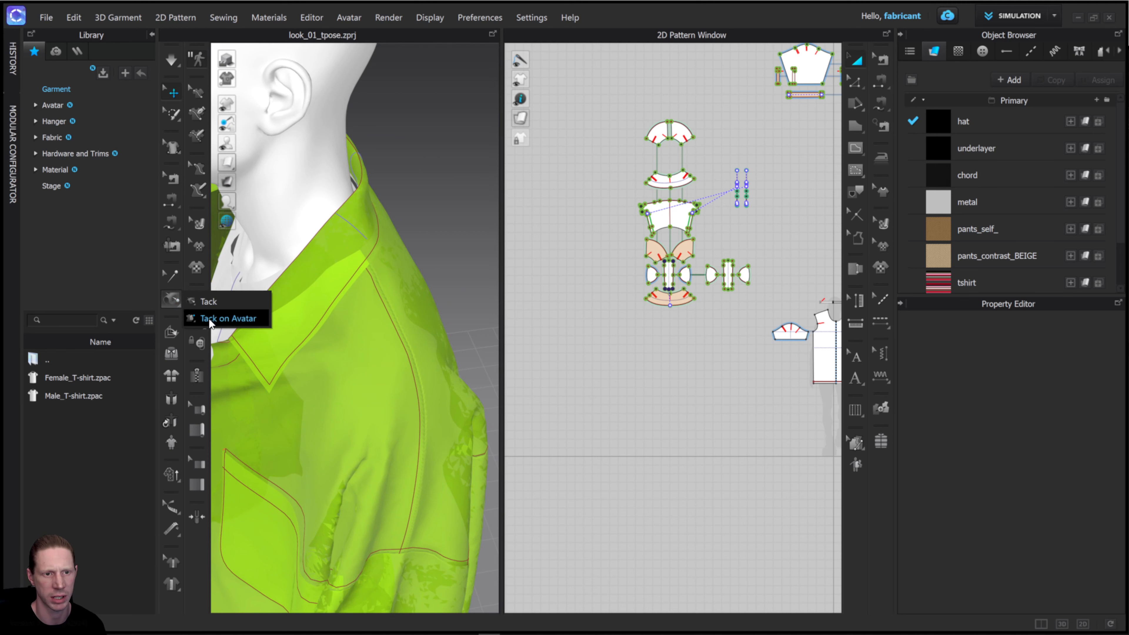
pyautogui.click(223, 318)
pyautogui.moveTo(392, 182); pyautogui.dragTo(362, 245, button='right')
pyautogui.moveTo(363, 246); pyautogui.dragTo(416, 245, button='middle')
pyautogui.moveTo(417, 246); pyautogui.dragTo(354, 243, button='right')
pyautogui.moveTo(437, 186); pyautogui.dragTo(419, 210, button='right')
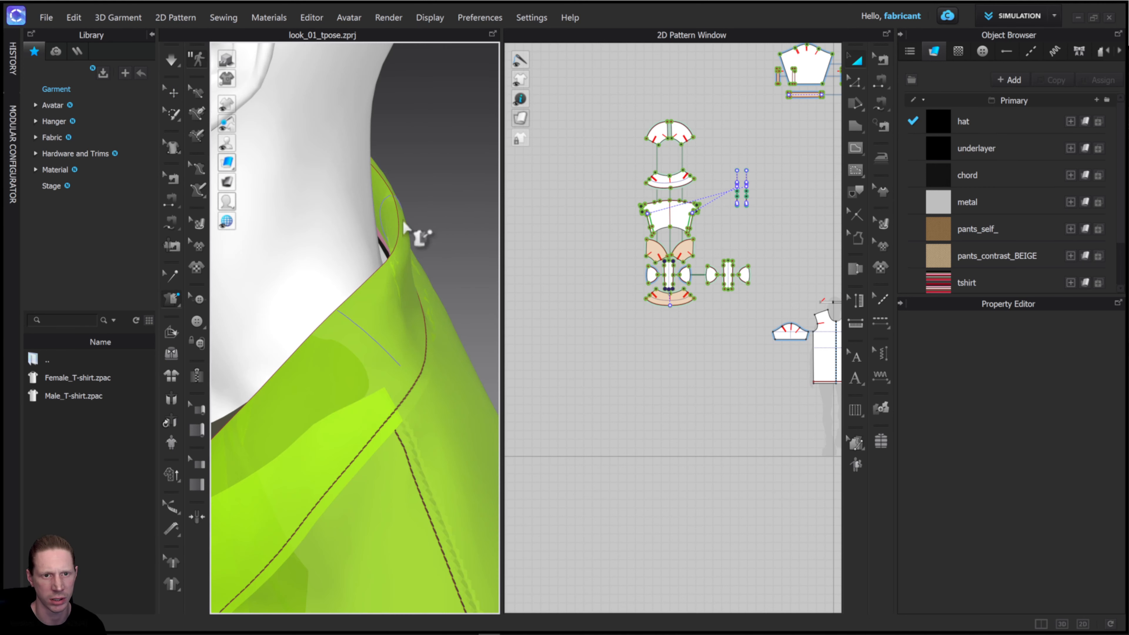
pyautogui.click(387, 239)
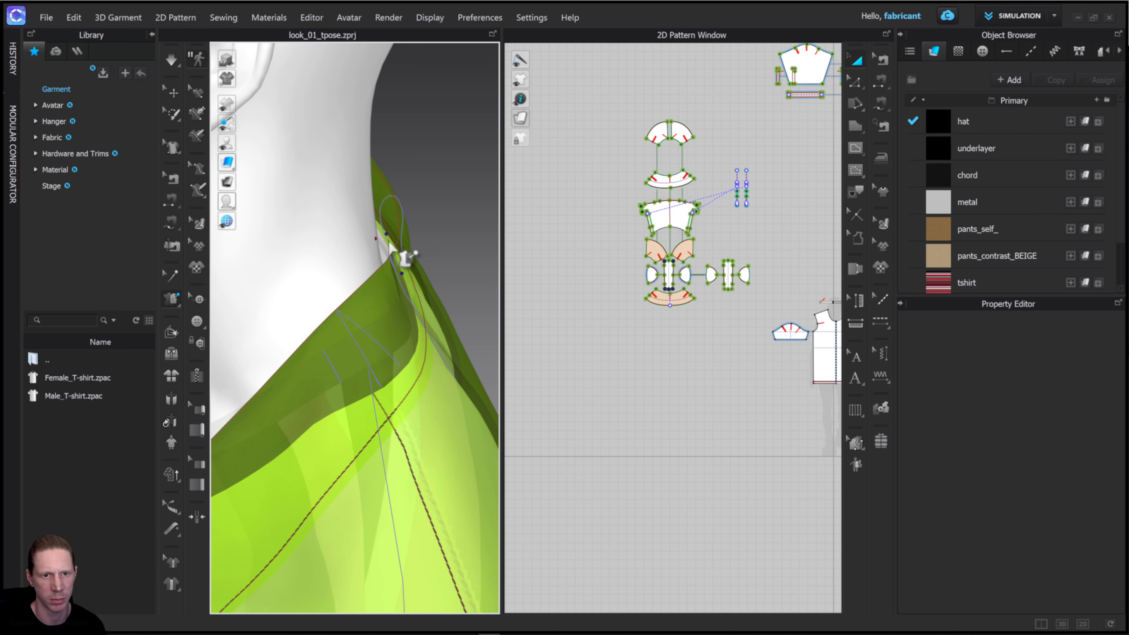
pyautogui.click(410, 241)
# Step: Simulate the jacket with its solidified collar and new avatar tack while the hood is hidden
pyautogui.click(173, 93)
pyautogui.moveTo(426, 249); pyautogui.dragTo(466, 212, button='right')
pyautogui.scroll(-10, 405, 233)
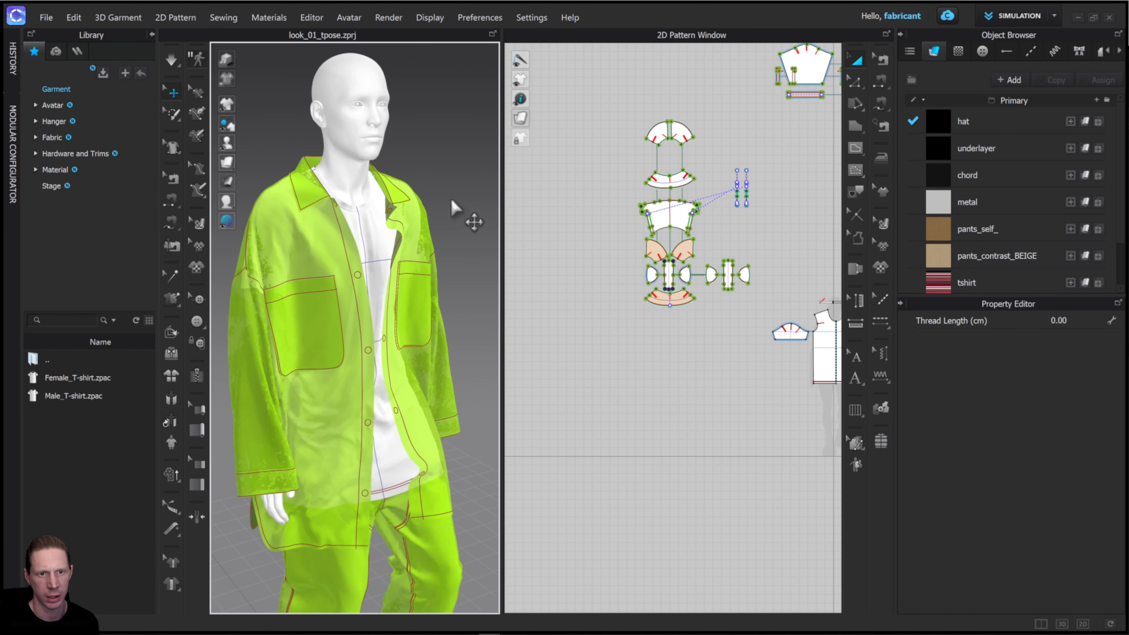
pyautogui.press('space')
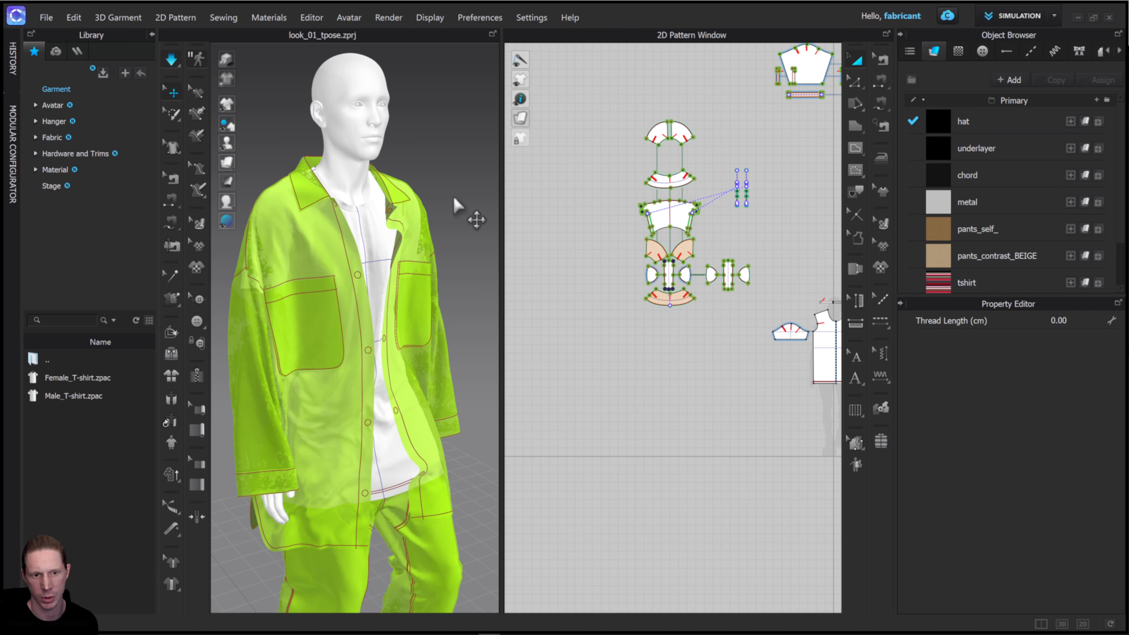
pyautogui.click(458, 207)
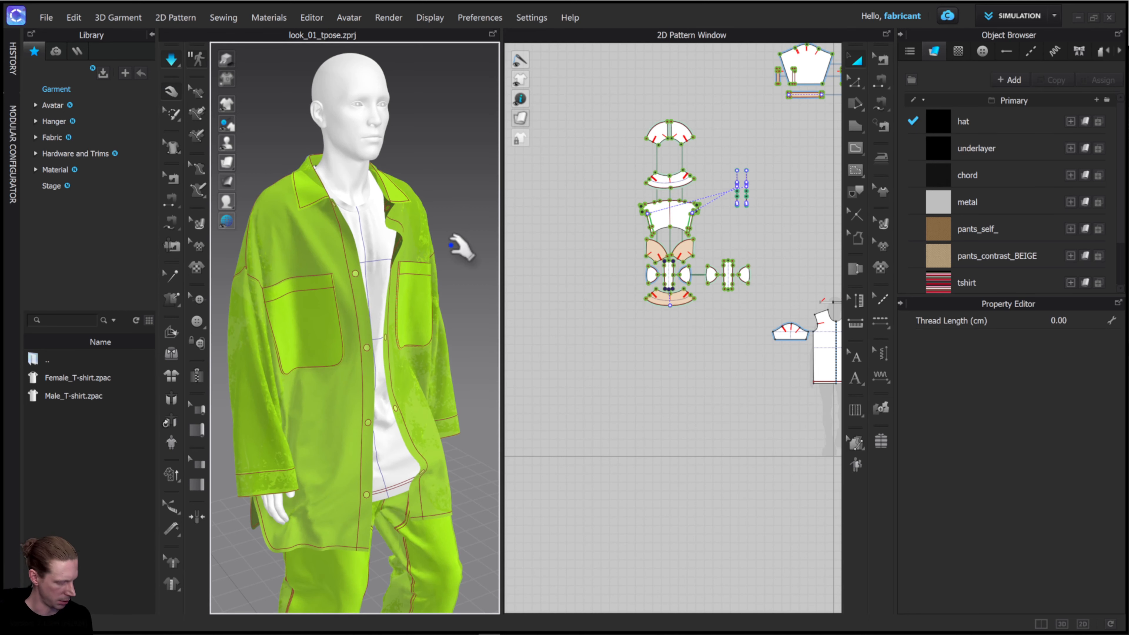
# Step: Show the hidden hood pieces again and stop the simulation
pyautogui.hotkey('ctrl', 'a')
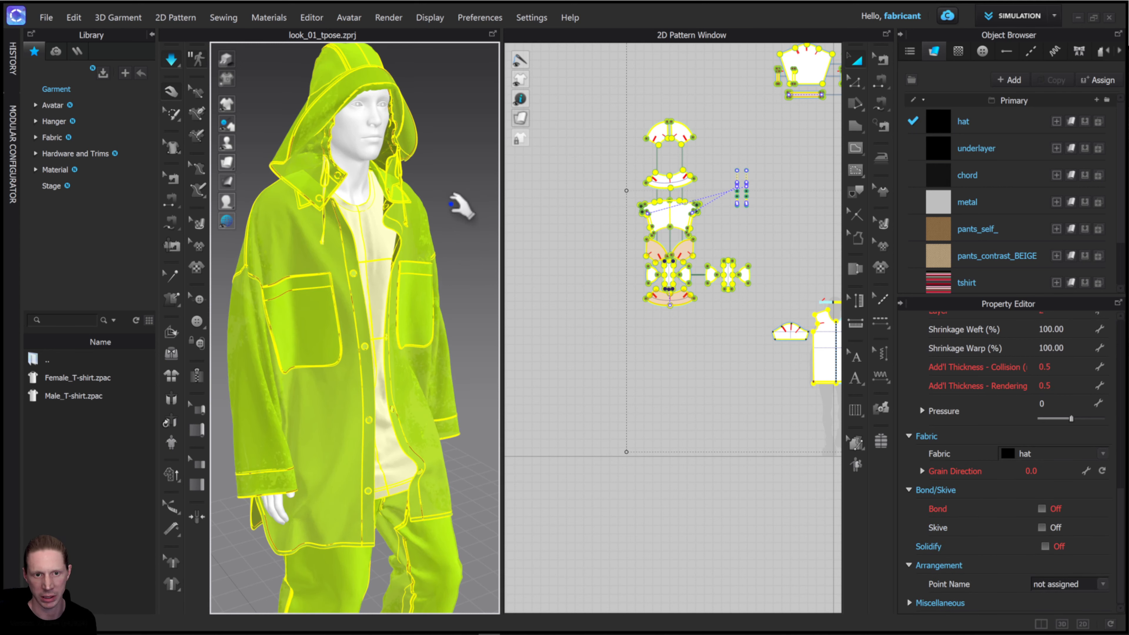
pyautogui.click(450, 204)
pyautogui.press('space')
pyautogui.keyDown('alt'); pyautogui.moveTo(452, 206); pyautogui.dragTo(414, 200, button='right'); pyautogui.keyUp('alt')
# Step: Hide all garment pieces to examine the bare avatar in the walking pose, and show them again
pyautogui.scroll(-6, 678, 288)
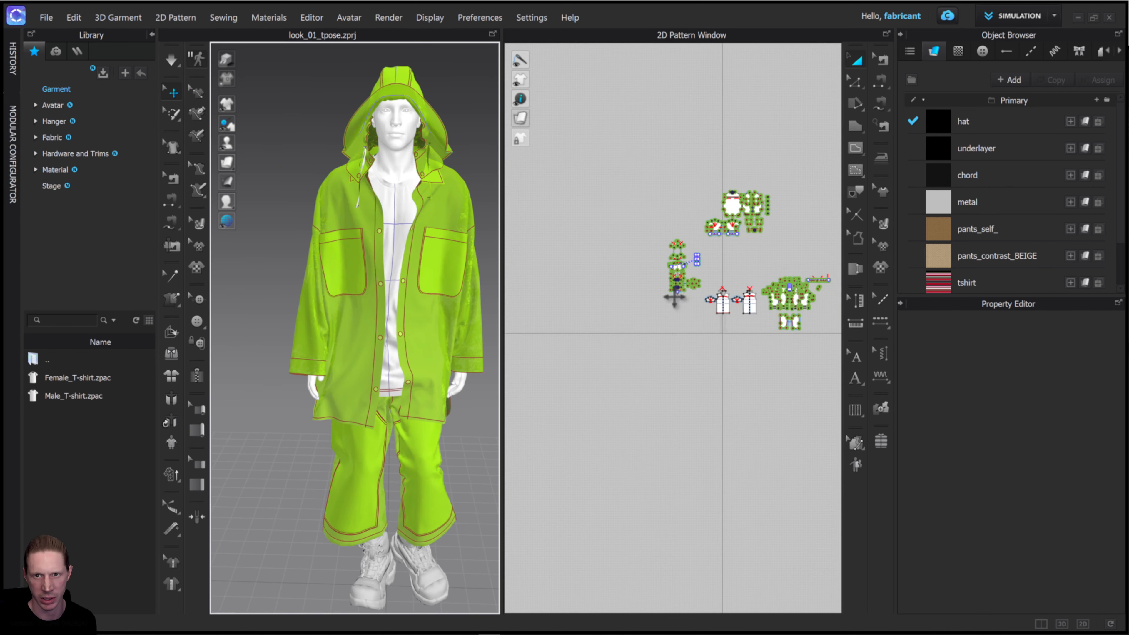
pyautogui.moveTo(678, 288); pyautogui.dragTo(637, 282, button='middle')
pyautogui.moveTo(583, 156); pyautogui.dragTo(800, 363)
pyautogui.hotkey('shift', 'c')
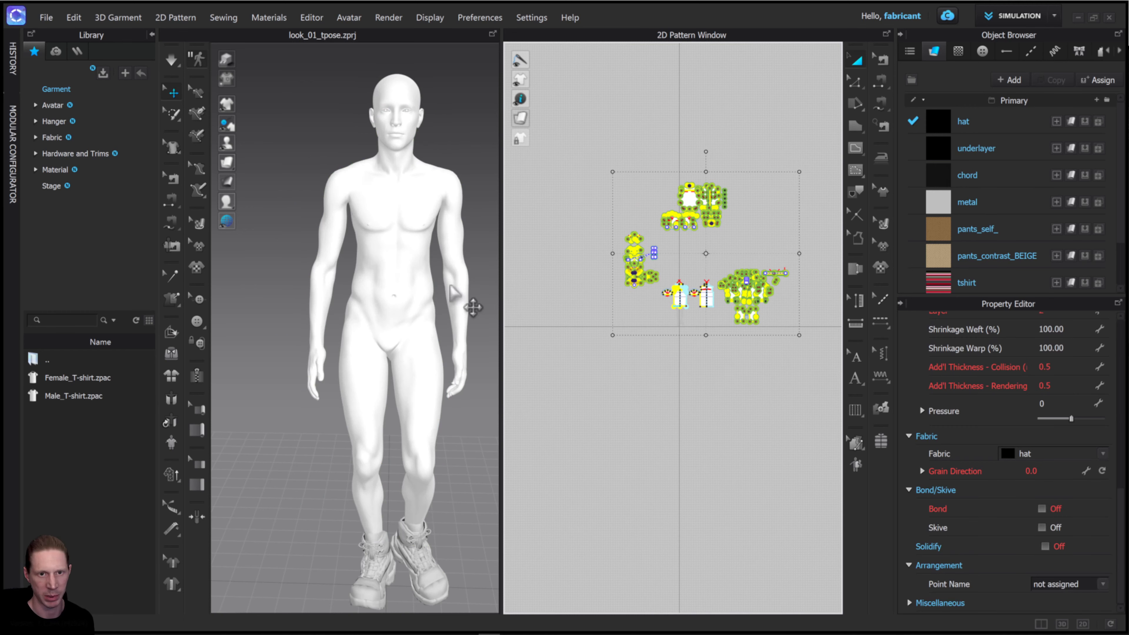
pyautogui.scroll(3, 361, 233)
pyautogui.moveTo(361, 233); pyautogui.dragTo(320, 363, button='middle')
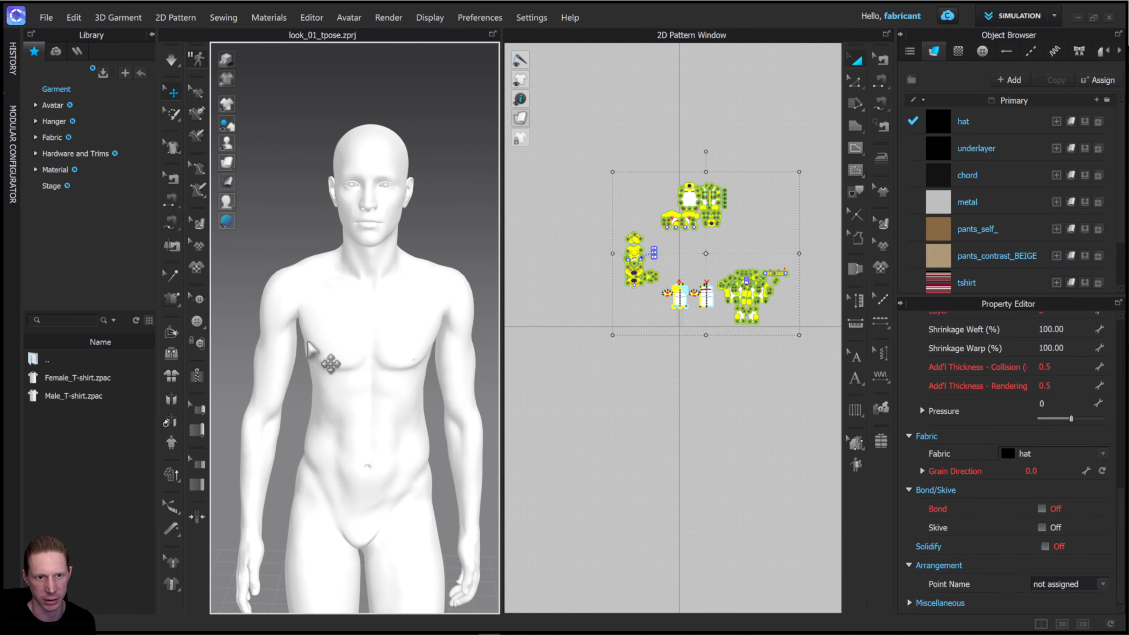
pyautogui.moveTo(307, 347); pyautogui.dragTo(409, 345, button='right')
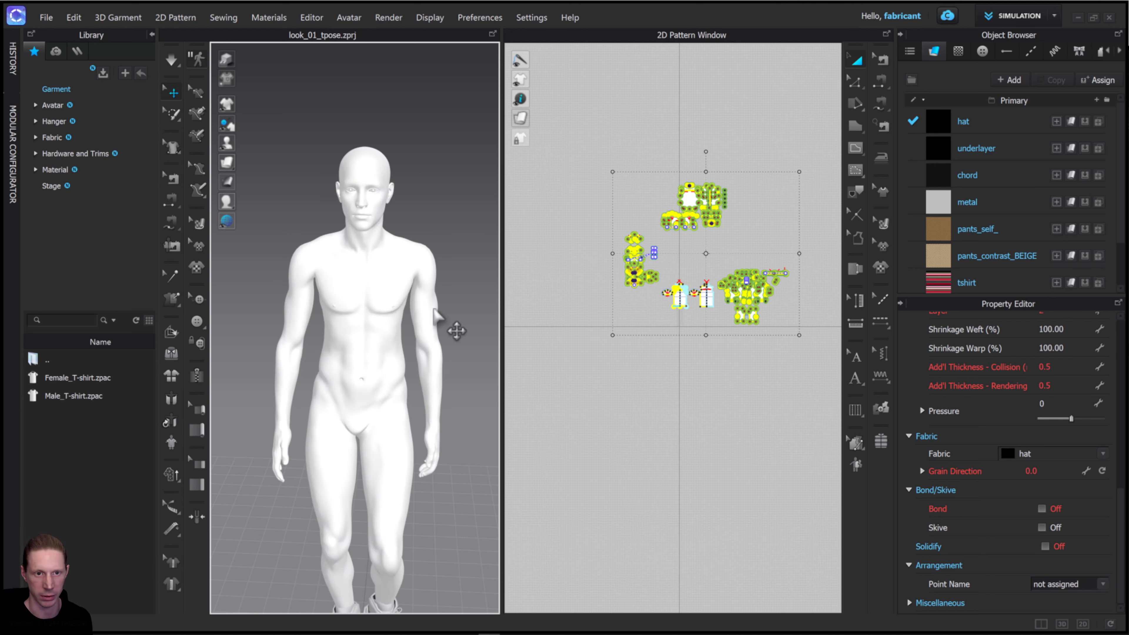
pyautogui.moveTo(450, 247); pyautogui.dragTo(452, 221, button='middle')
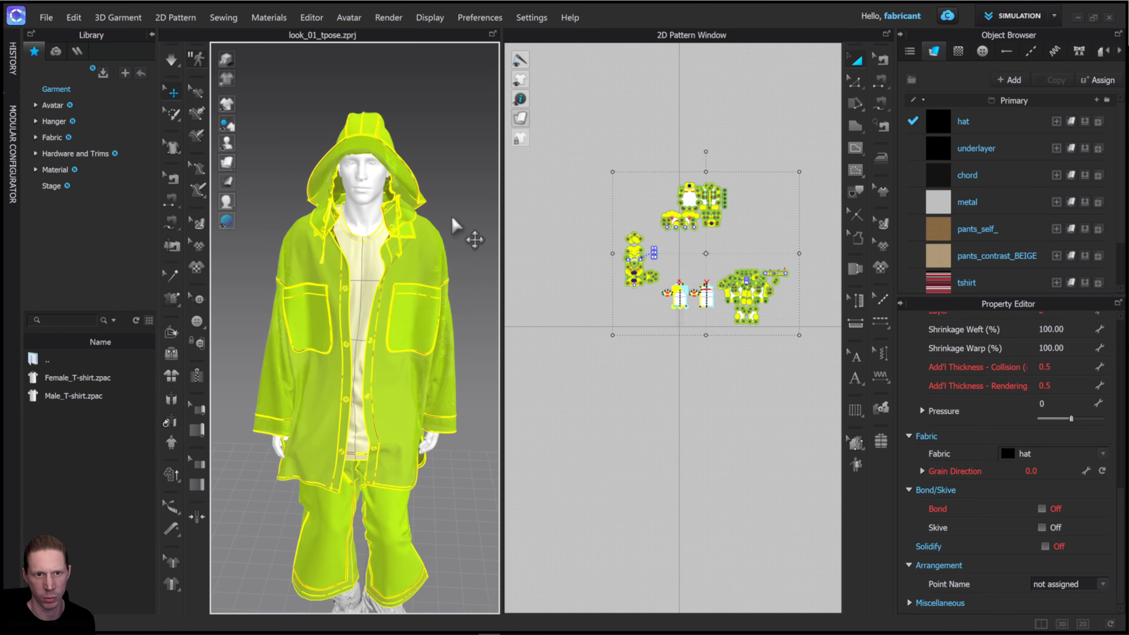
# Step: Set the avatar's Skin Offset to 0 mm and clear the selection
pyautogui.moveTo(452, 221); pyautogui.dragTo(438, 181, button='right')
pyautogui.click(425, 193)
pyautogui.click(379, 192)
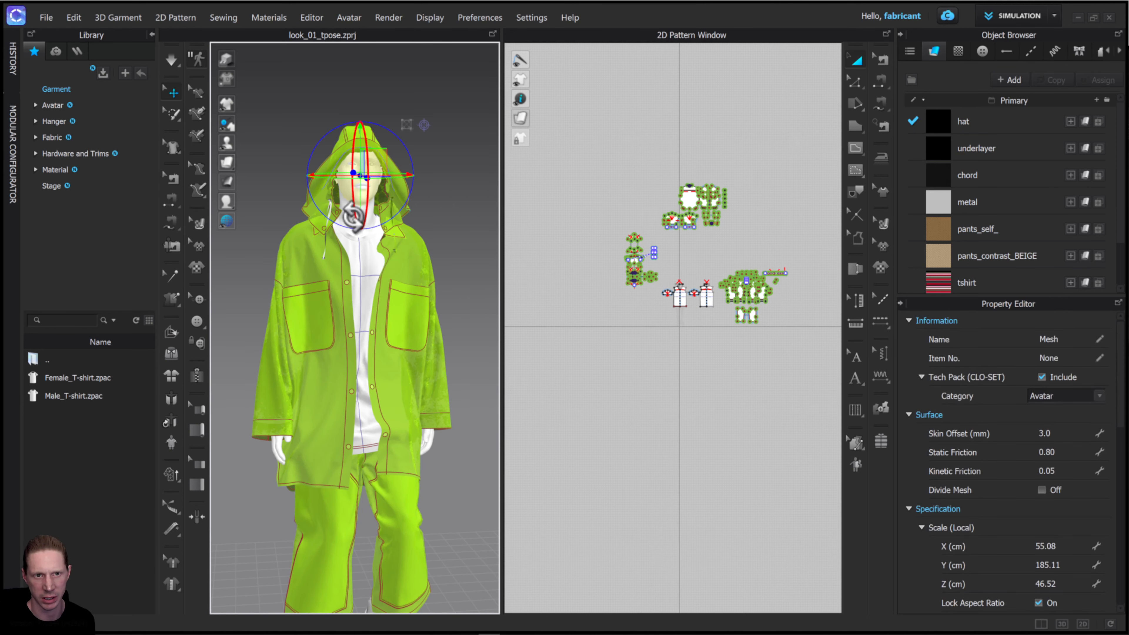
pyautogui.click(441, 134)
pyautogui.click(369, 180)
pyautogui.click(1056, 429)
pyautogui.write('0')
pyautogui.press('Return')
pyautogui.click(597, 142)
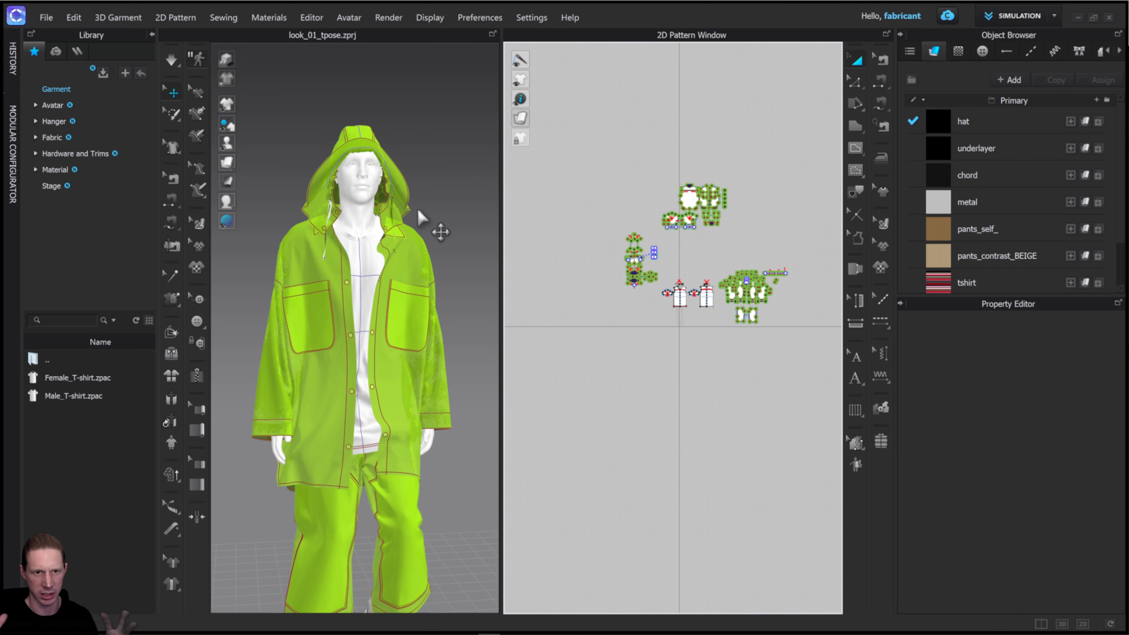
# Step: Simulate the whole outfit with the changed skin offset, stop the simulation and check the drape
pyautogui.moveTo(461, 200); pyautogui.dragTo(448, 222, button='right')
pyautogui.press('q')
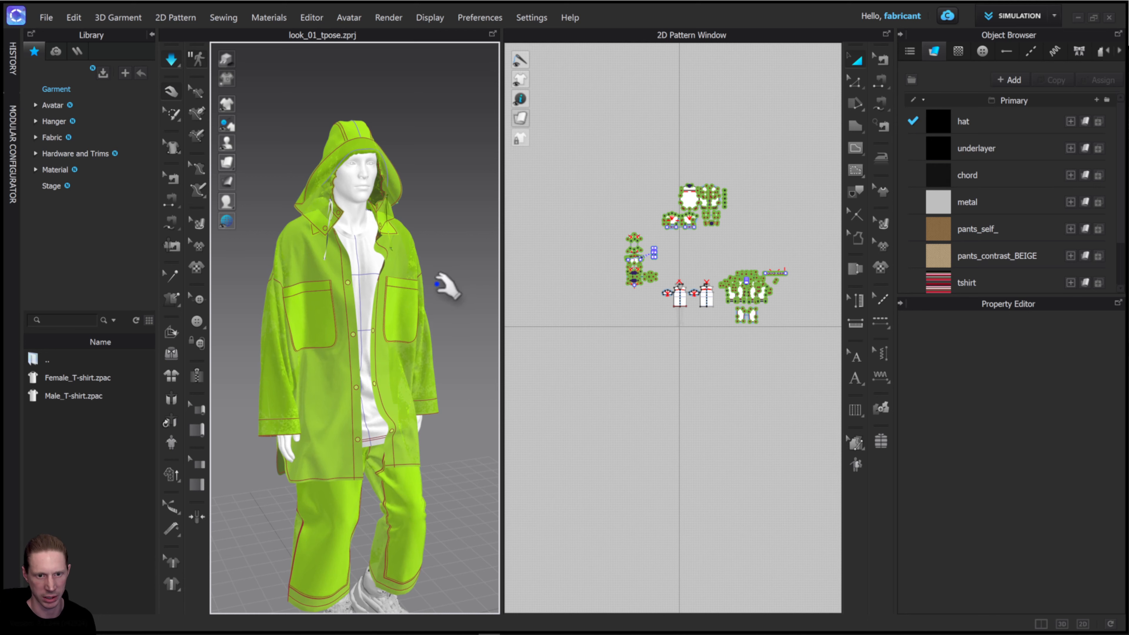
pyautogui.moveTo(446, 284); pyautogui.dragTo(440, 276, button='right')
pyautogui.moveTo(441, 275); pyautogui.dragTo(466, 228, button='middle')
pyautogui.moveTo(467, 228); pyautogui.dragTo(444, 241, button='right')
pyautogui.press('space')
pyautogui.scroll(2, 444, 265)
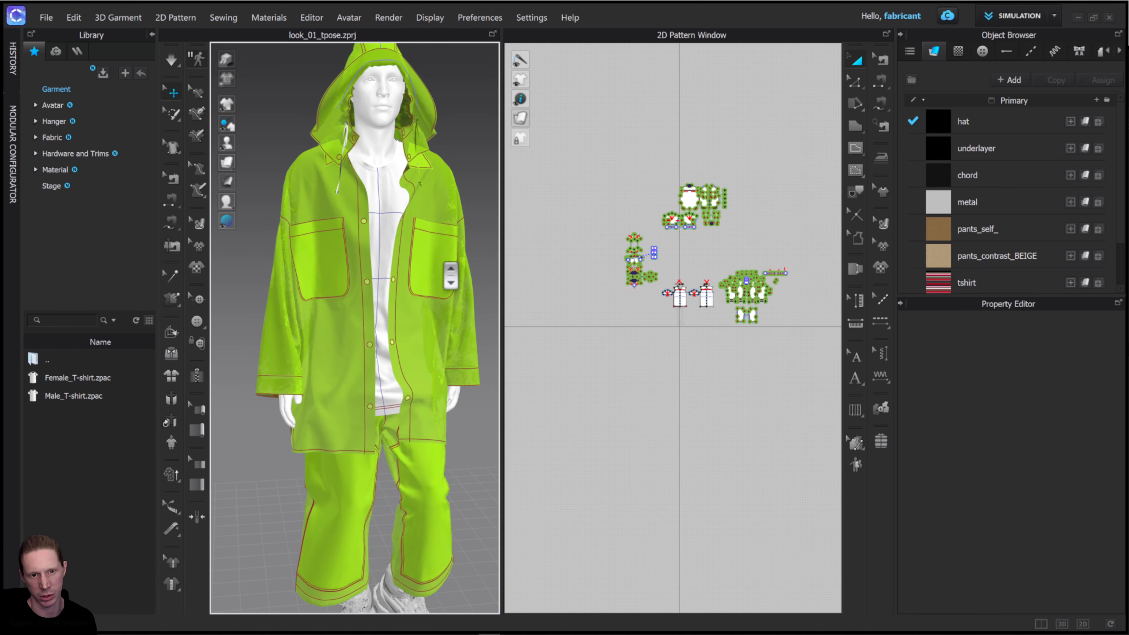
pyautogui.scroll(-4, 443, 264)
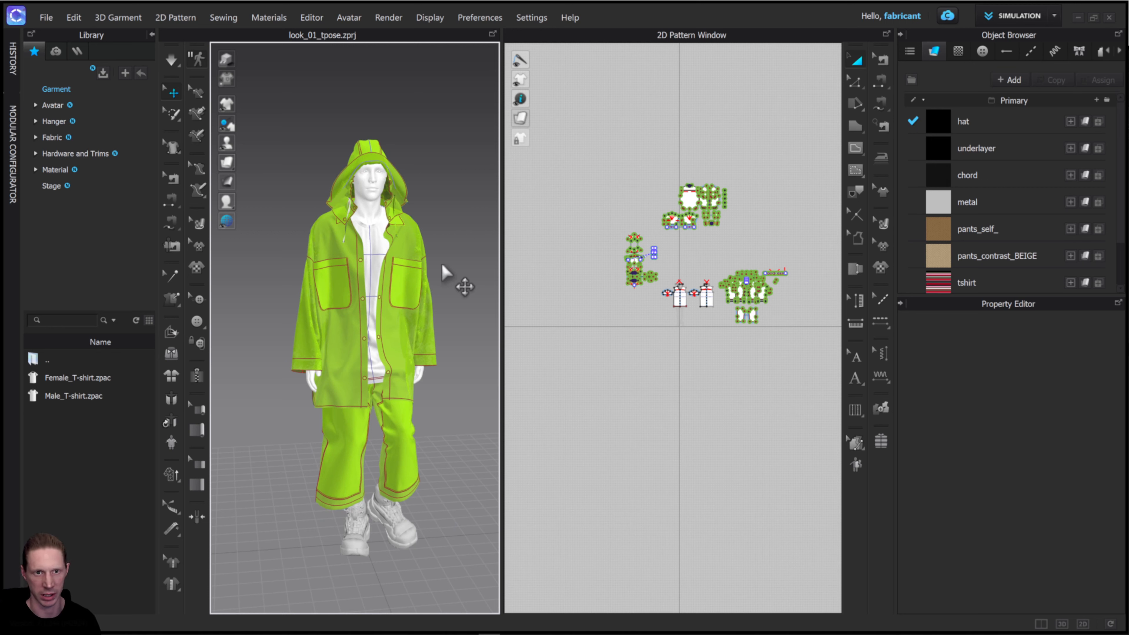
# Step: Delete the static avatar standing inside the outfit
pyautogui.moveTo(424, 251); pyautogui.dragTo(429, 217, button='right')
pyautogui.click(375, 188)
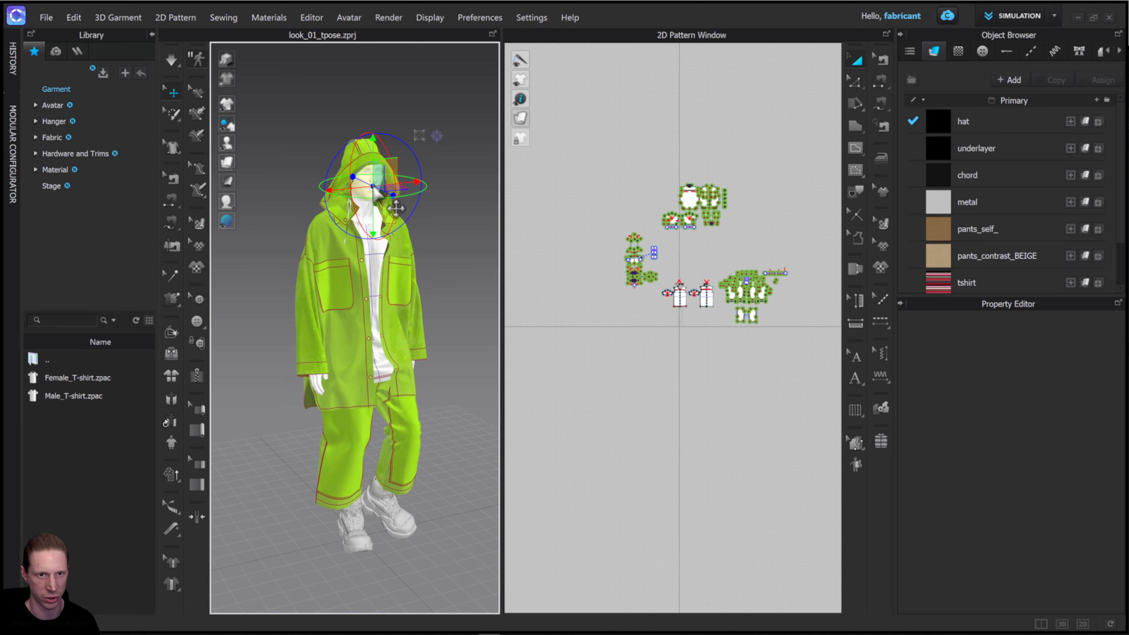
pyautogui.press('Delete')
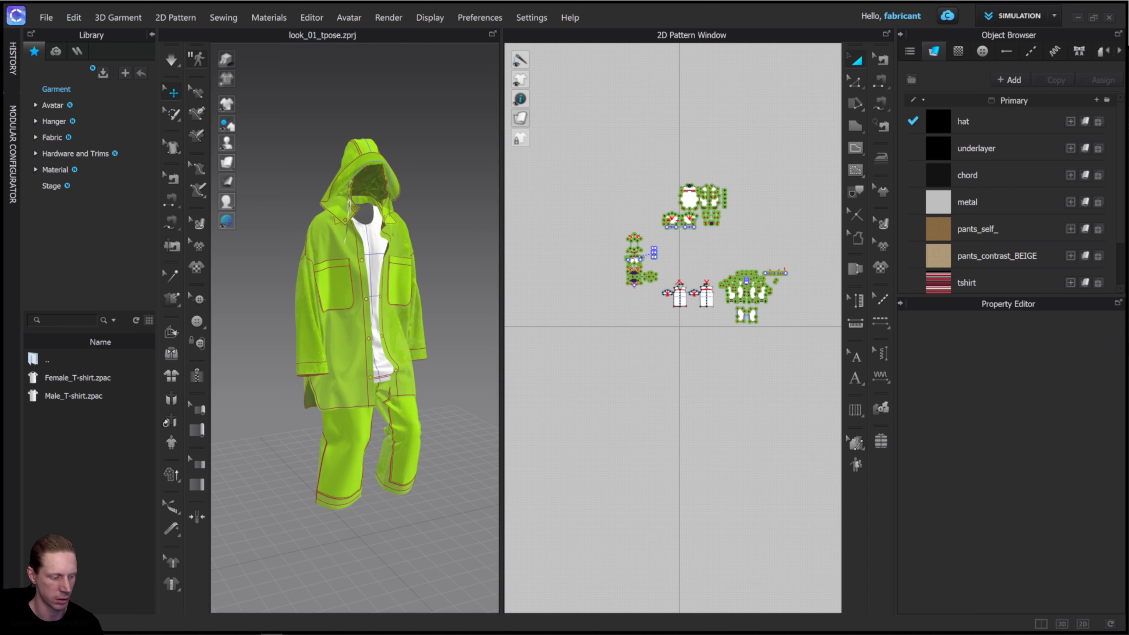
# Step: Import animationwalk_f0-60.abc as Alembic with Load Type Add, scale m at 100% and 30 FPS
pyautogui.moveTo(364, 267); pyautogui.dragTo(459, 197)
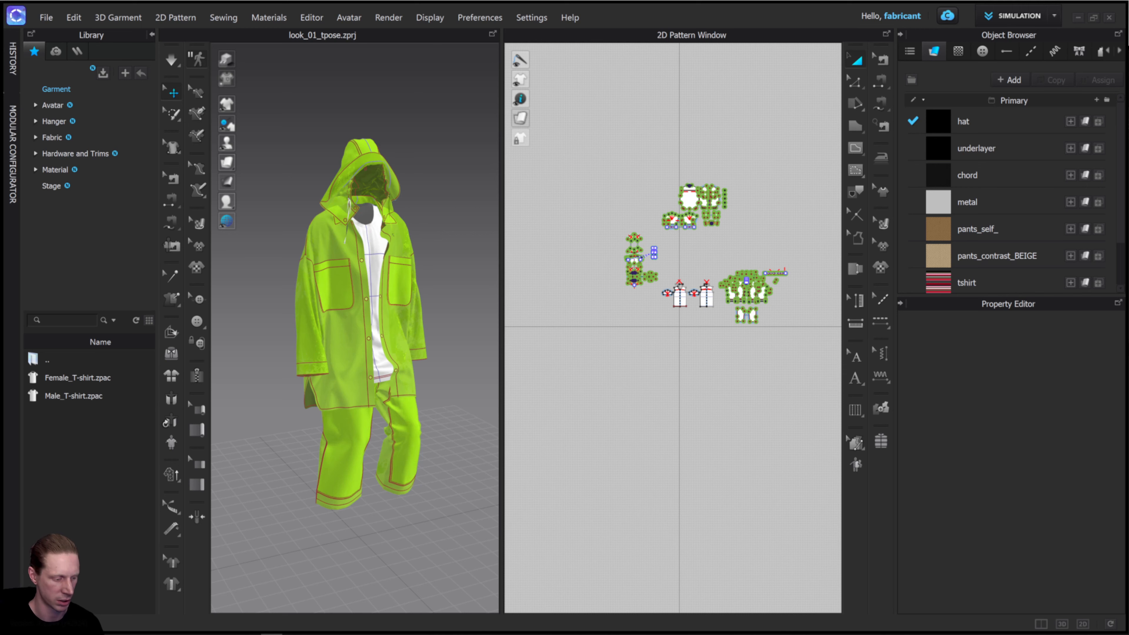
pyautogui.moveTo(445, 631); pyautogui.dragTo(989, 182)
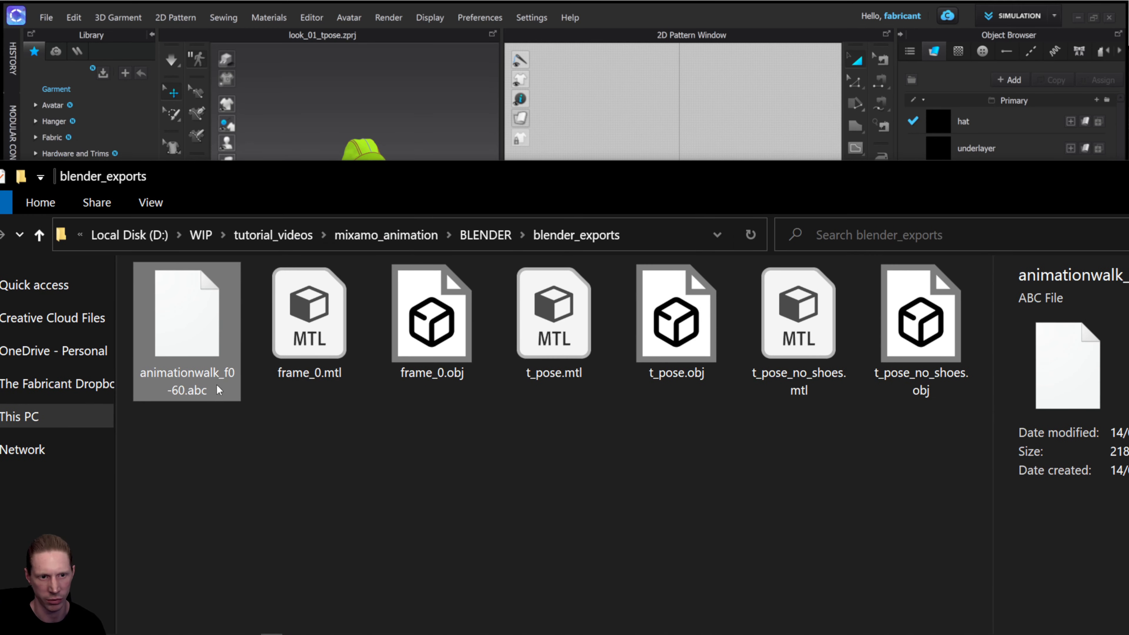
pyautogui.moveTo(434, 177)
pyautogui.mouseDown()
pyautogui.moveTo(422, 634)
pyautogui.moveTo(504, 238)
pyautogui.moveTo(438, 192)
pyautogui.mouseUp()
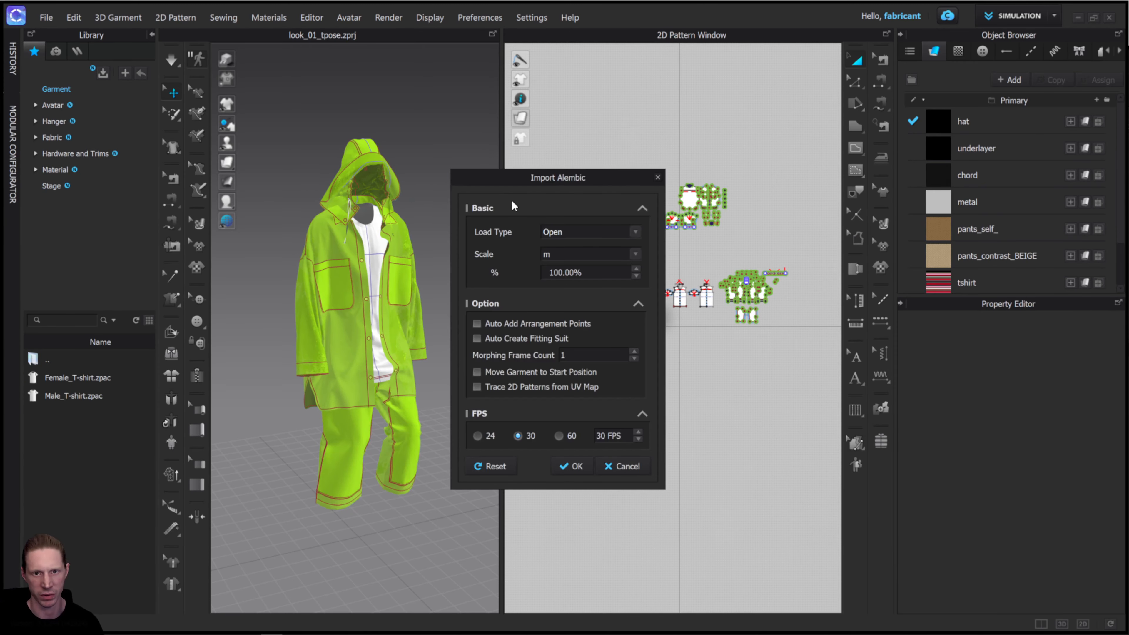
pyautogui.click(579, 231)
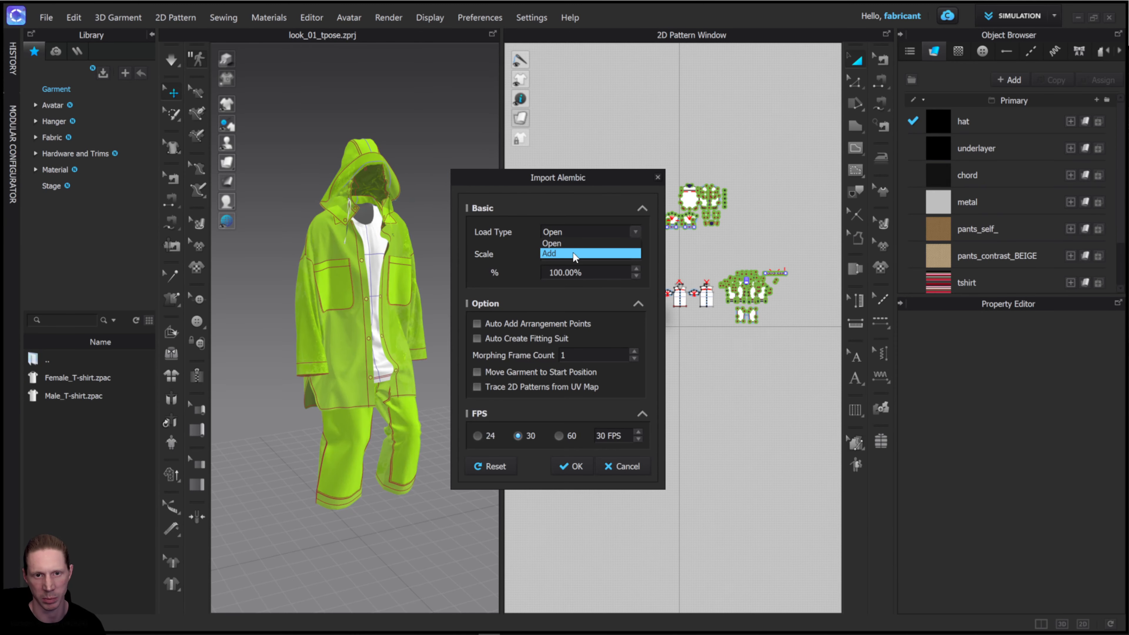
pyautogui.click(572, 251)
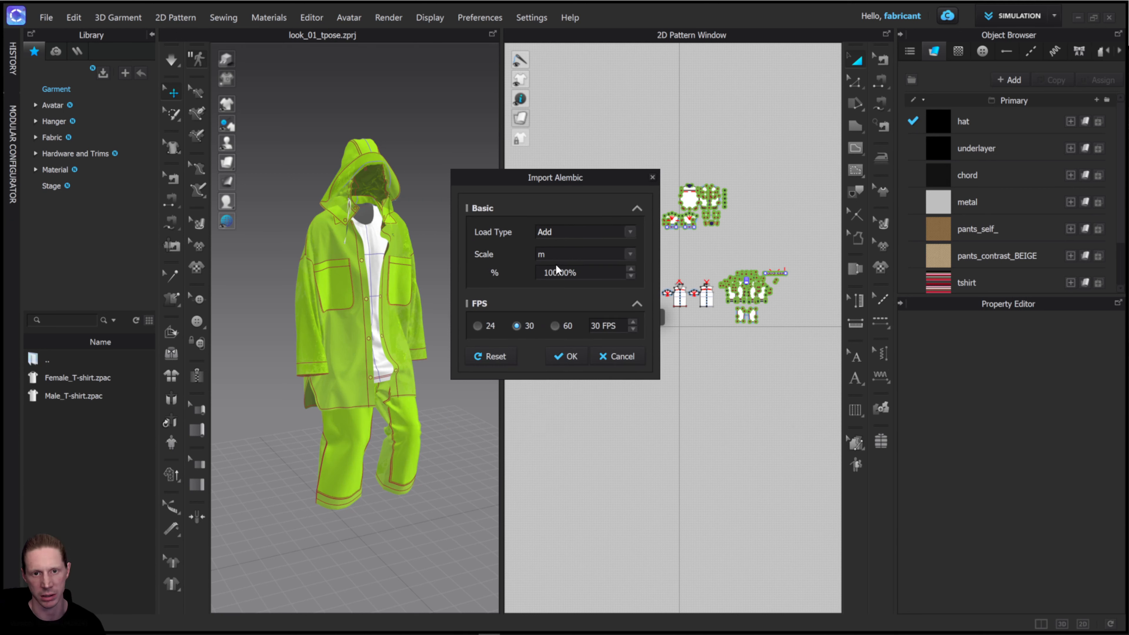
pyautogui.click(570, 356)
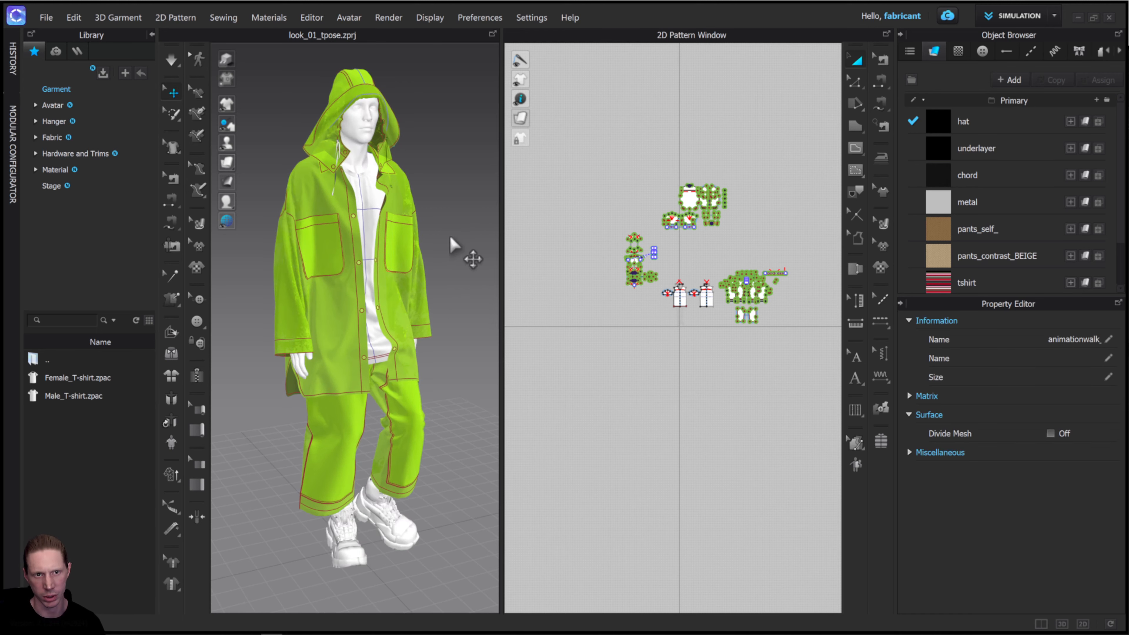
# Step: Select the group of hood pattern pieces and hide them to expose the collar and neck
pyautogui.moveTo(391, 212); pyautogui.dragTo(422, 214, button='right')
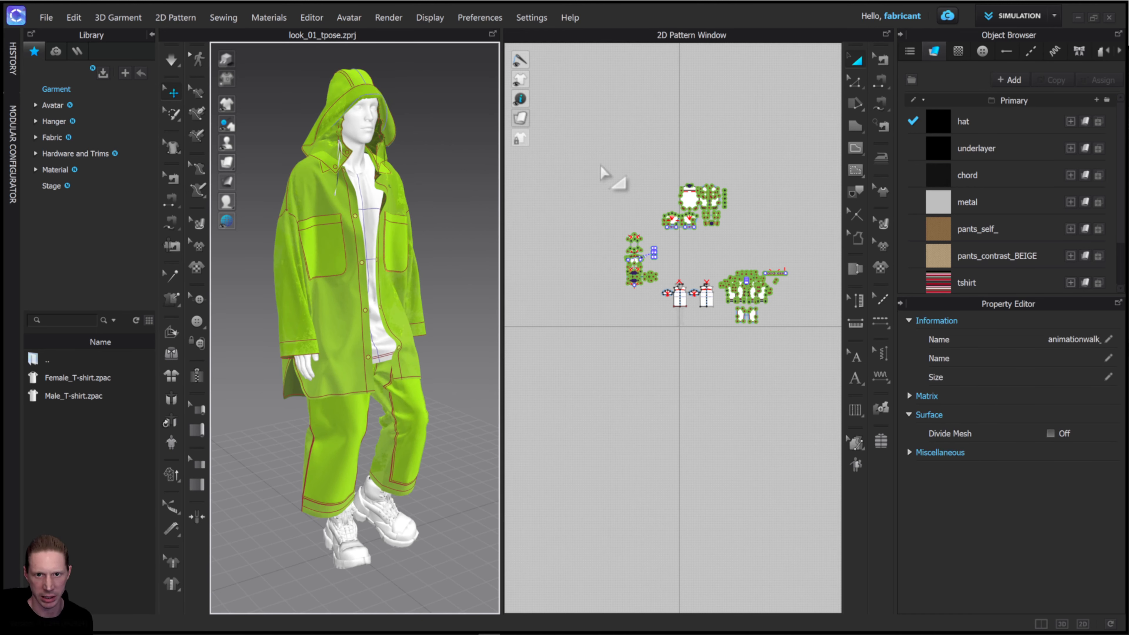
pyautogui.moveTo(609, 213); pyautogui.dragTo(668, 298)
pyautogui.hotkey('shift', 'q')
# Step: Tack the jacket collar to the imported avatar's neck beside the gap below the ear
pyautogui.moveTo(438, 174); pyautogui.dragTo(464, 312, button='middle')
pyautogui.scroll(1, 407, 314)
pyautogui.scroll(6, 407, 313)
pyautogui.moveTo(379, 278); pyautogui.dragTo(378, 305, button='right')
pyautogui.scroll(-3, 371, 291)
pyautogui.click(171, 276)
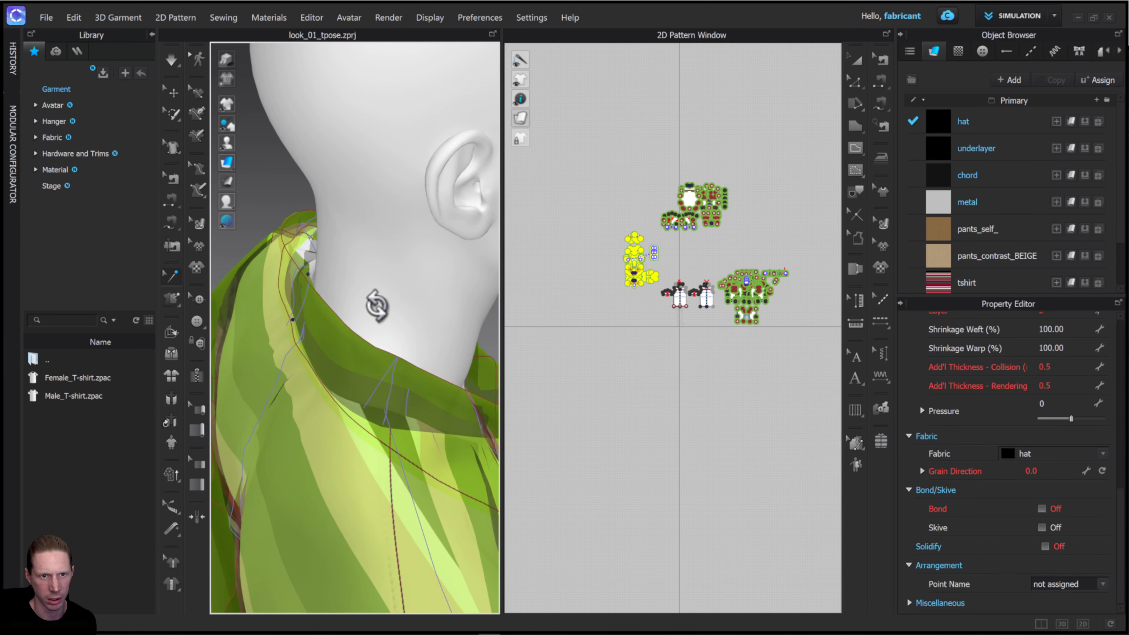
pyautogui.click(309, 275)
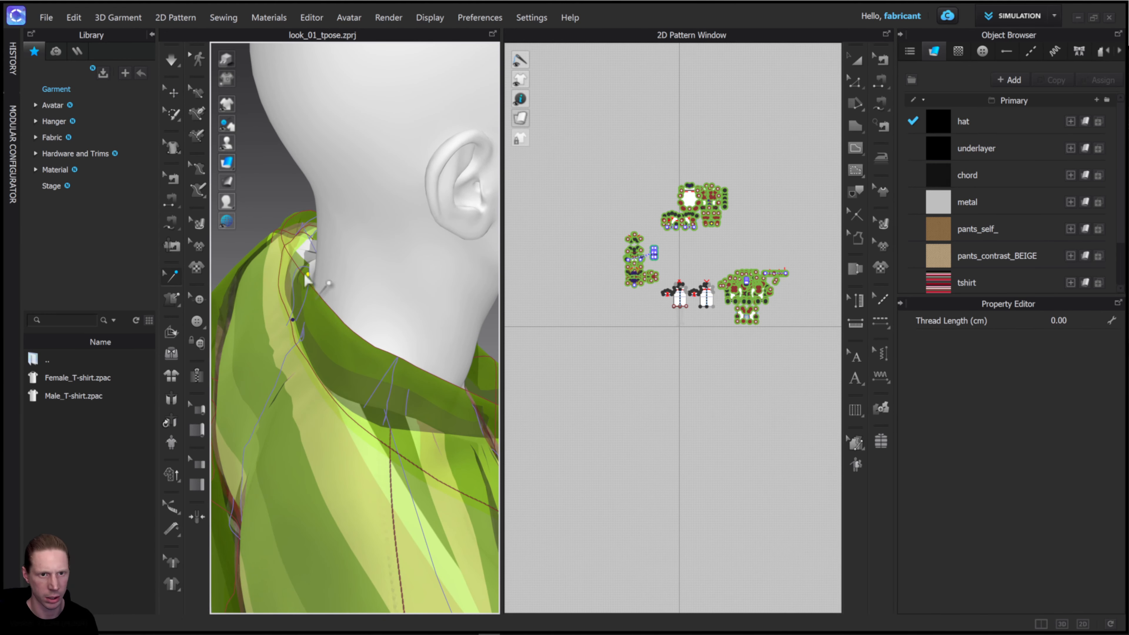
pyautogui.click(170, 297)
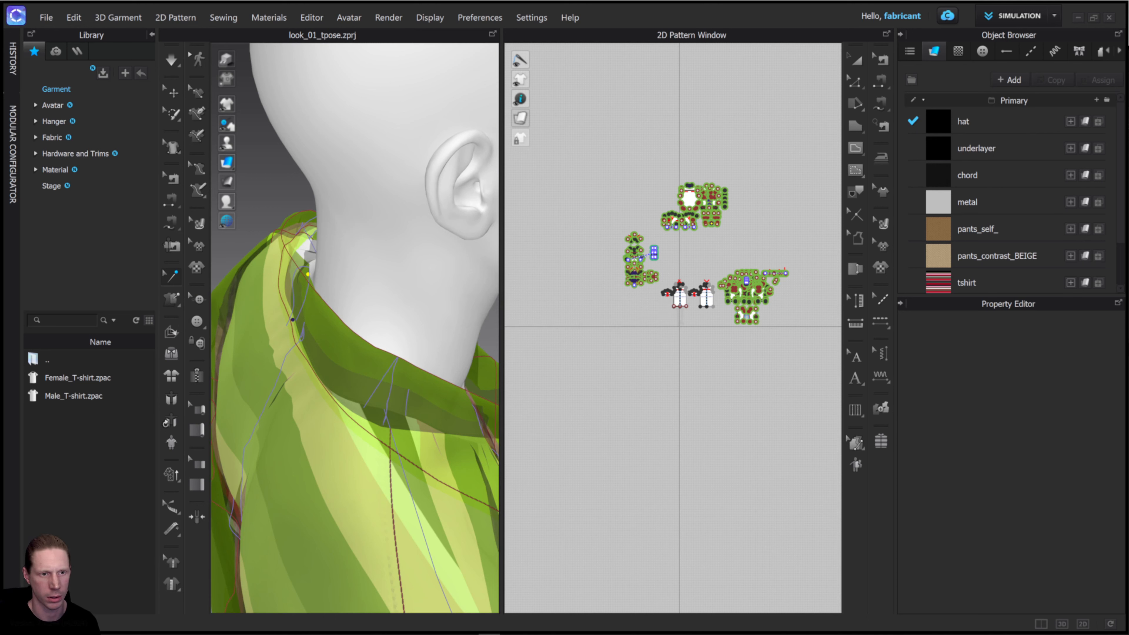
pyautogui.click(171, 298)
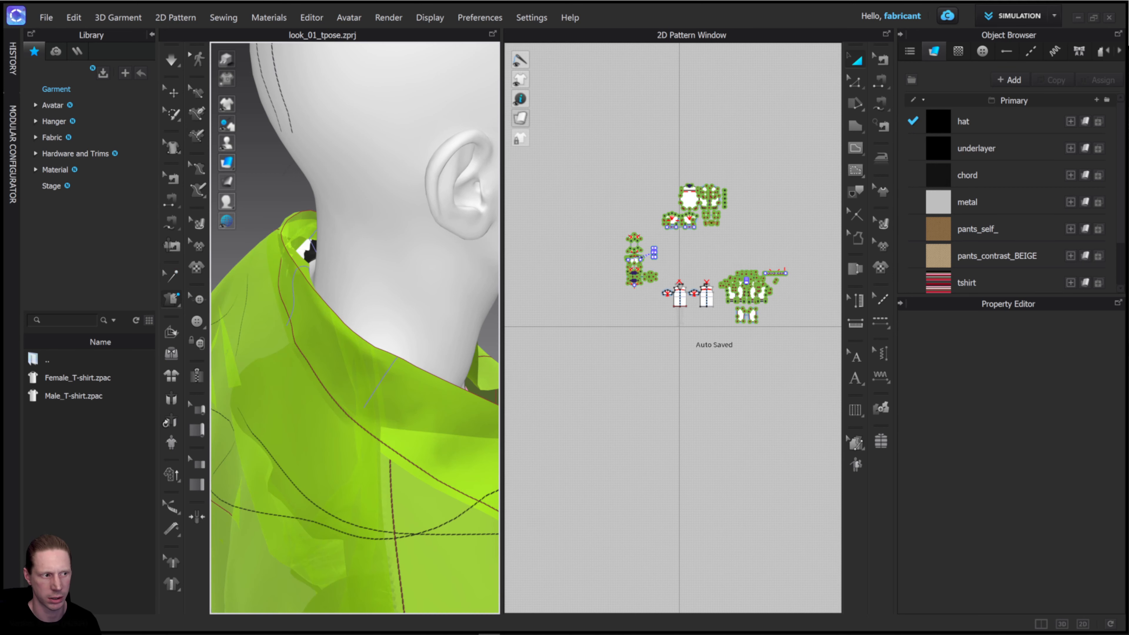
pyautogui.moveTo(310, 274)
pyautogui.mouseDown(button='right')
pyautogui.moveTo(285, 263)
pyautogui.moveTo(308, 272)
pyautogui.mouseUp(button='right')
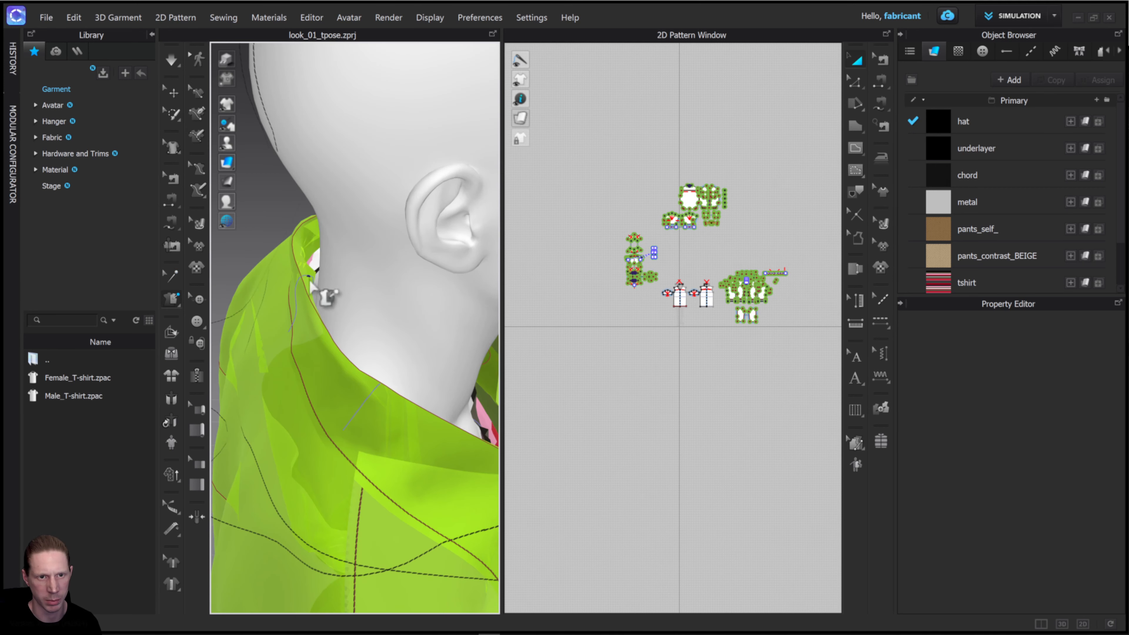
pyautogui.click(313, 276)
pyautogui.click(319, 278)
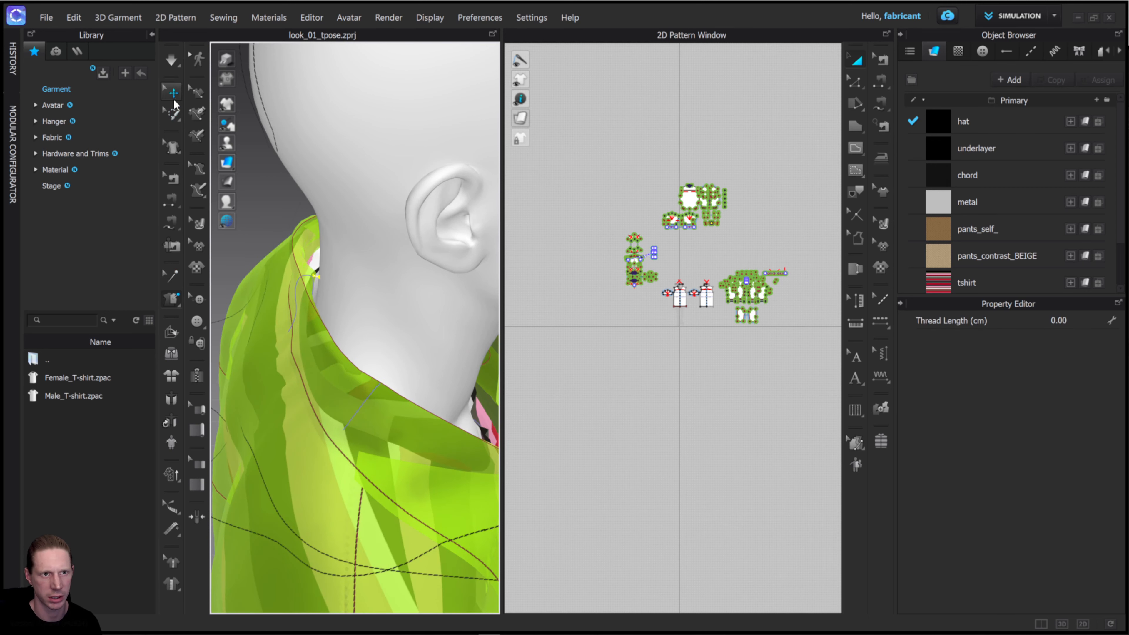
# Step: Show all hidden garment pieces again and clear the selection
pyautogui.click(172, 94)
pyautogui.click(227, 162)
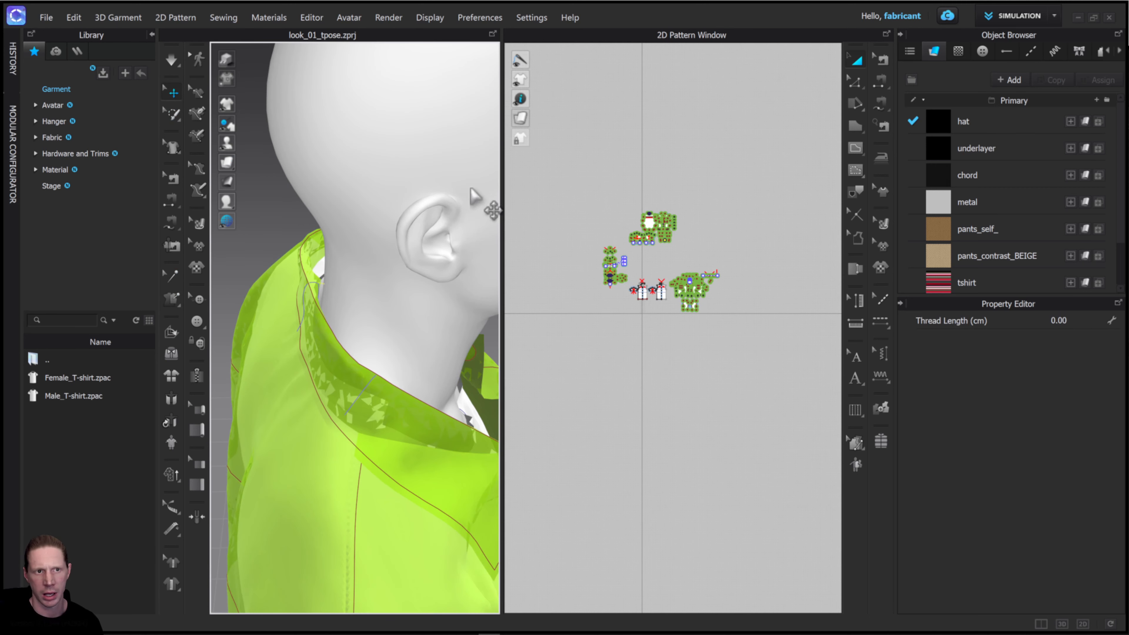
pyautogui.hotkey('ctrl', 'a')
pyautogui.hotkey('shift', 'q')
pyautogui.hotkey('shift', 'q')
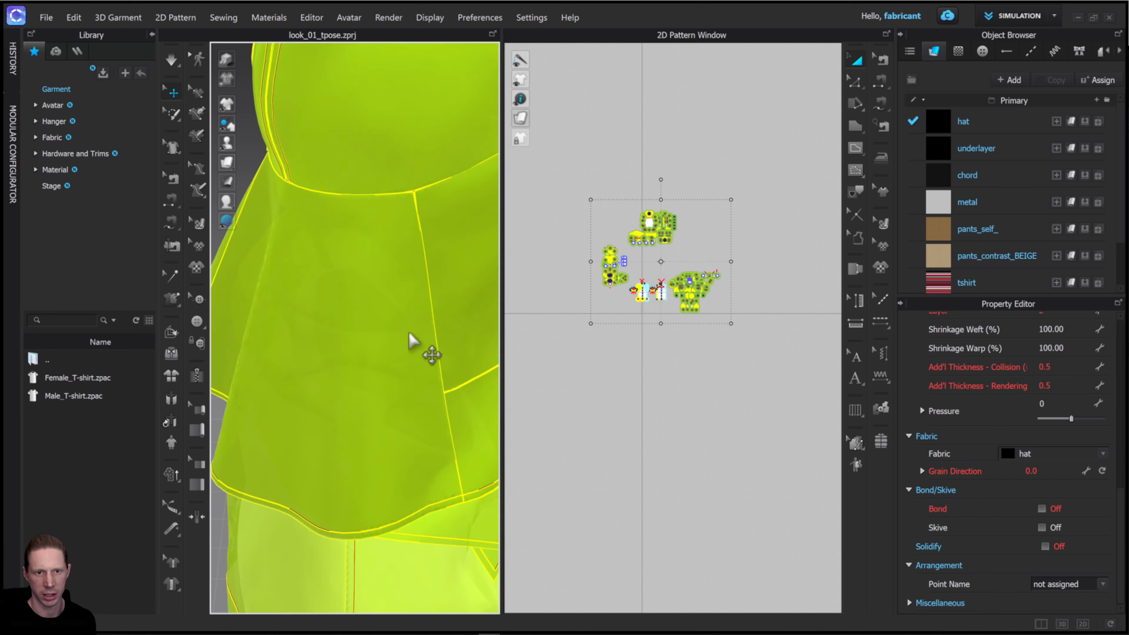
pyautogui.scroll(-10, 410, 335)
pyautogui.moveTo(410, 334); pyautogui.dragTo(352, 260, button='right')
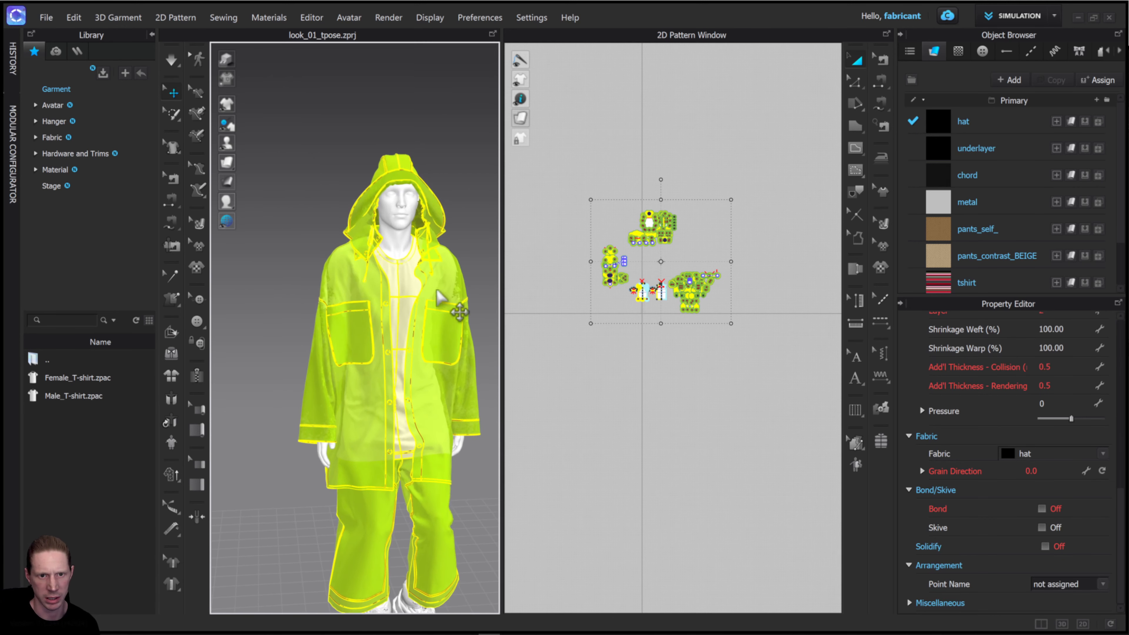
pyautogui.click(463, 227)
pyautogui.moveTo(465, 233); pyautogui.dragTo(469, 212, button='middle')
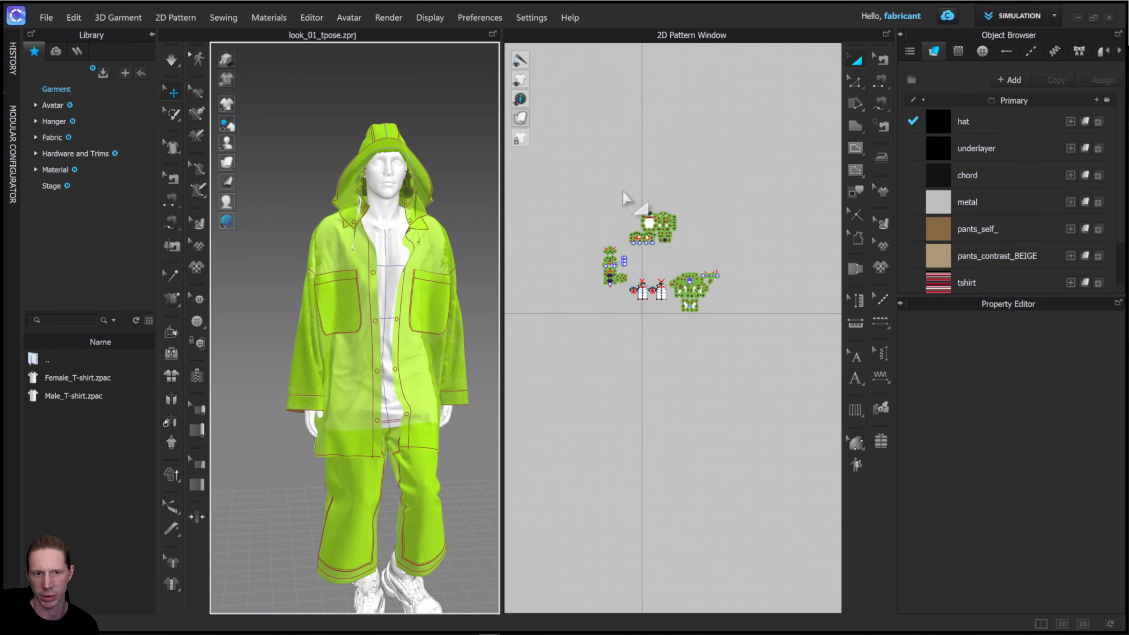
# Step: Switch to Animation mode, accept the simulation quality notice, and preview the walk along the timeline before returning to the start frame
pyautogui.click(1054, 16)
pyautogui.click(1013, 64)
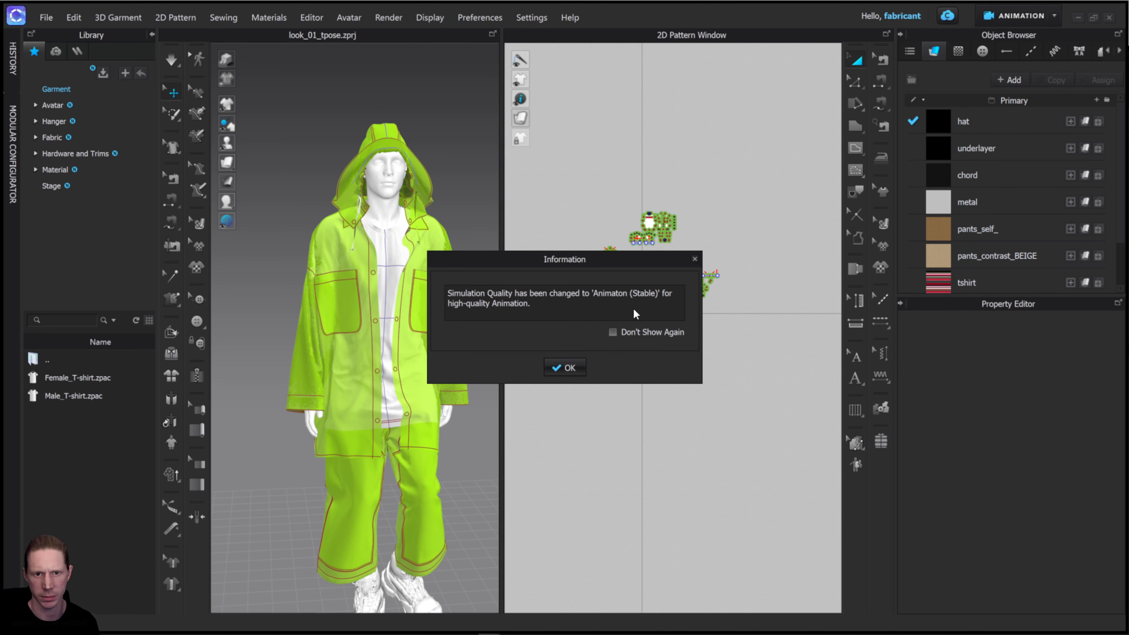
pyautogui.click(567, 369)
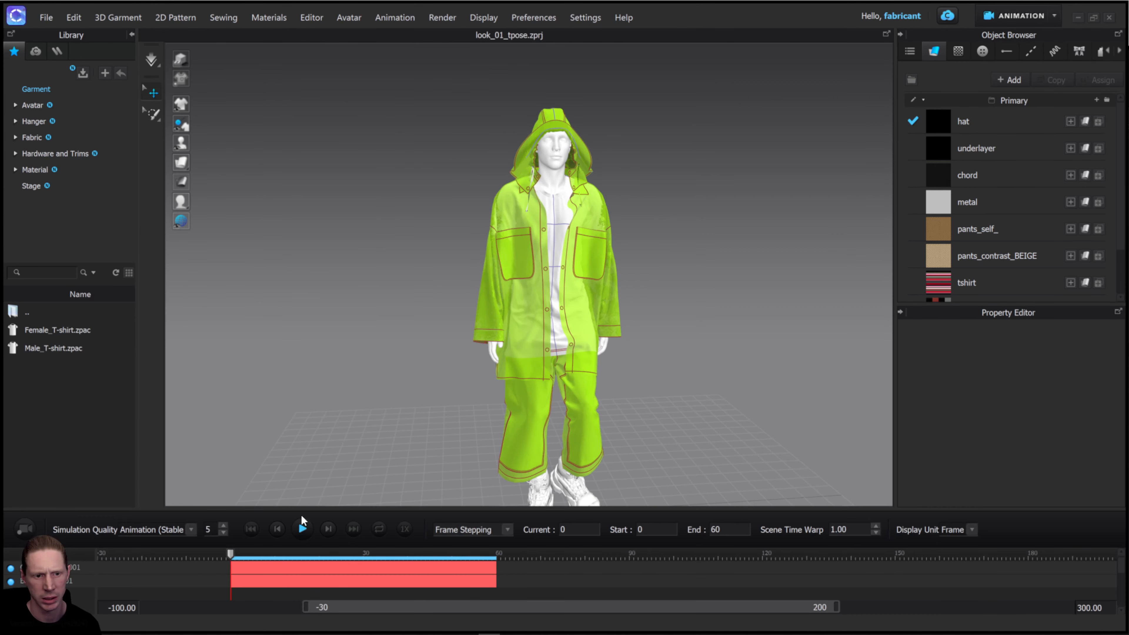
pyautogui.moveTo(231, 556); pyautogui.dragTo(417, 558)
pyautogui.click(257, 530)
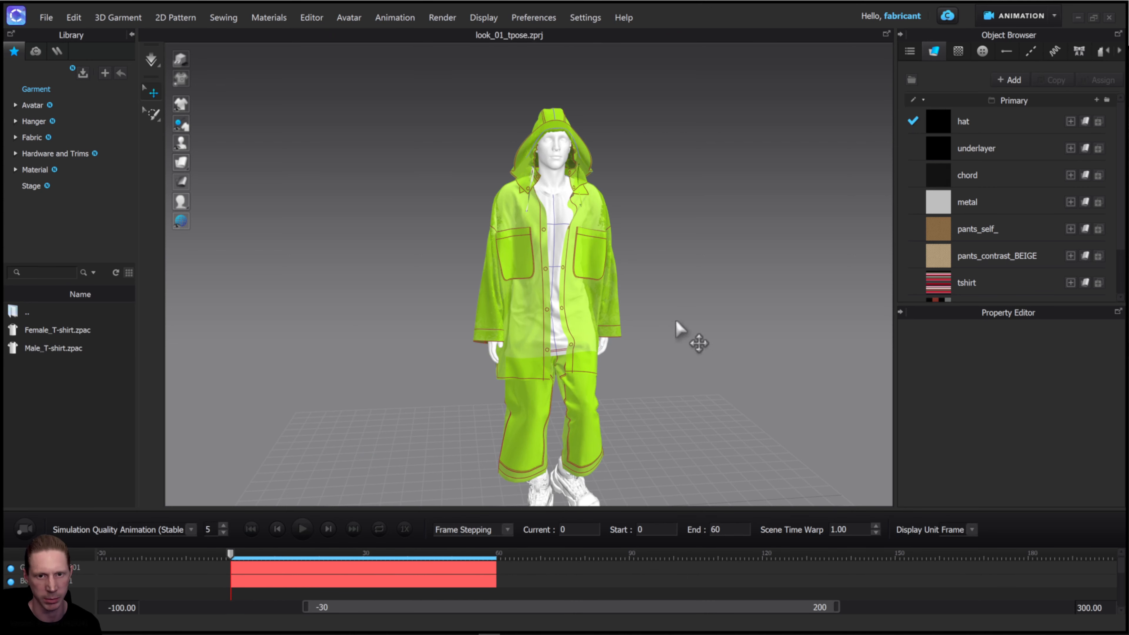
# Step: Simulate the outfit at frame 0 in Animation (Stable) quality, stop the simulation and examine the drape from several sides
pyautogui.moveTo(680, 328); pyautogui.dragTo(573, 272, button='right')
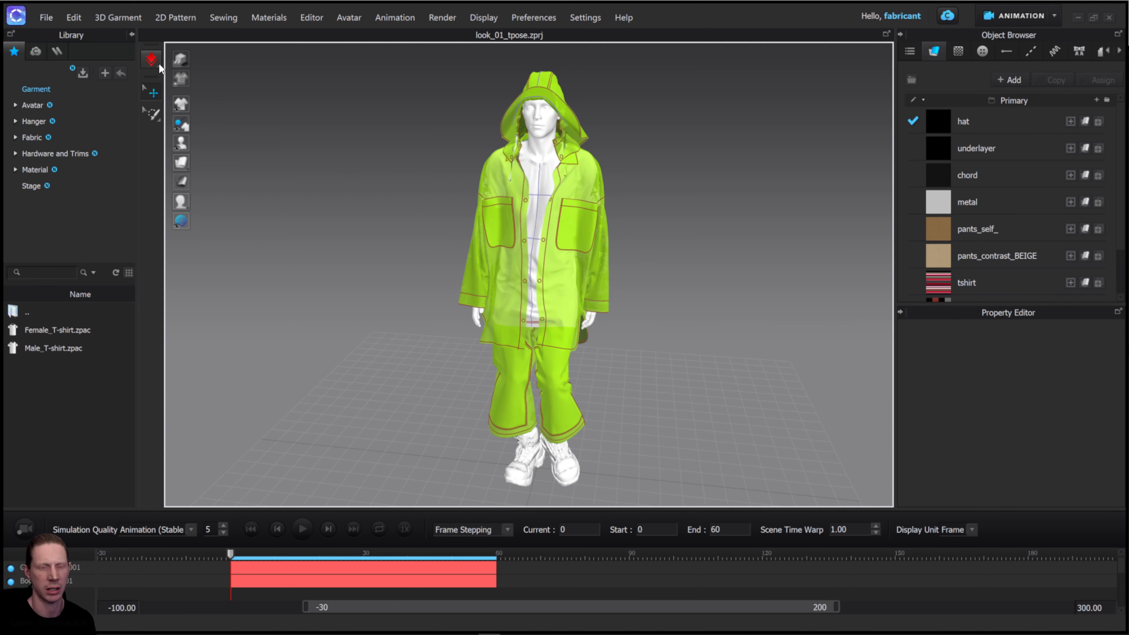
pyautogui.moveTo(688, 226); pyautogui.dragTo(647, 209, button='right')
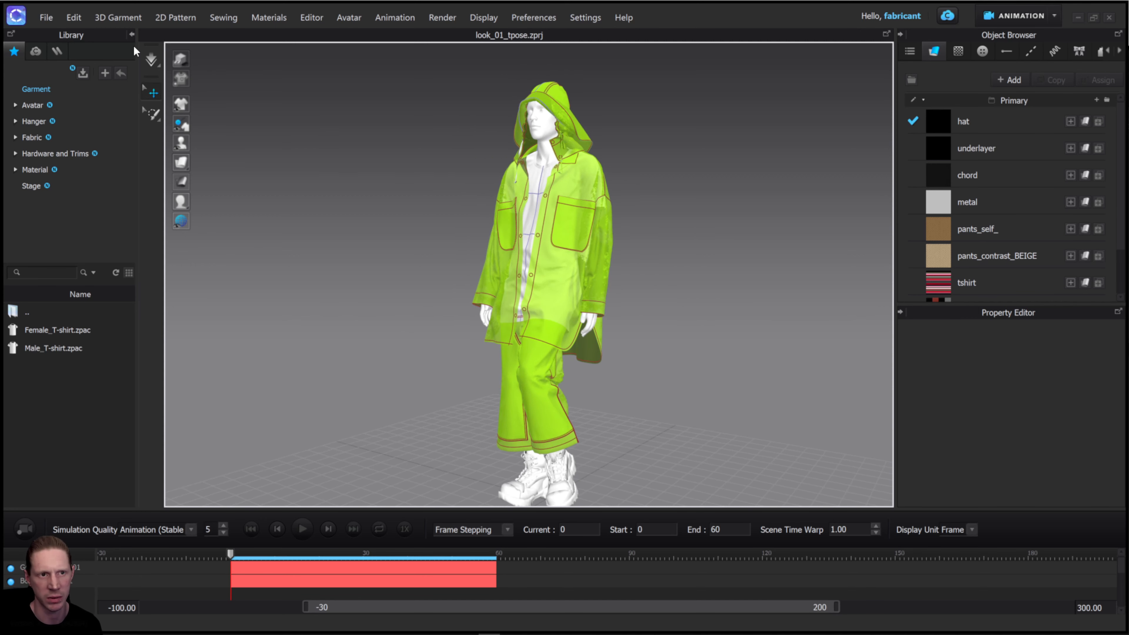
pyautogui.click(151, 62)
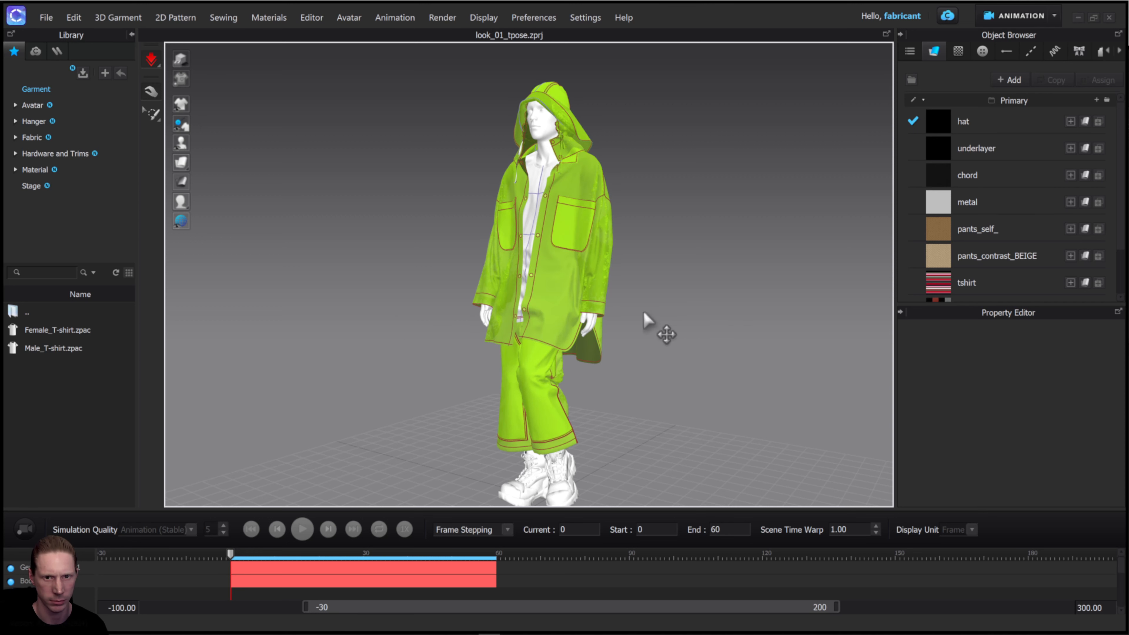
pyautogui.moveTo(645, 316); pyautogui.dragTo(700, 317, button='right')
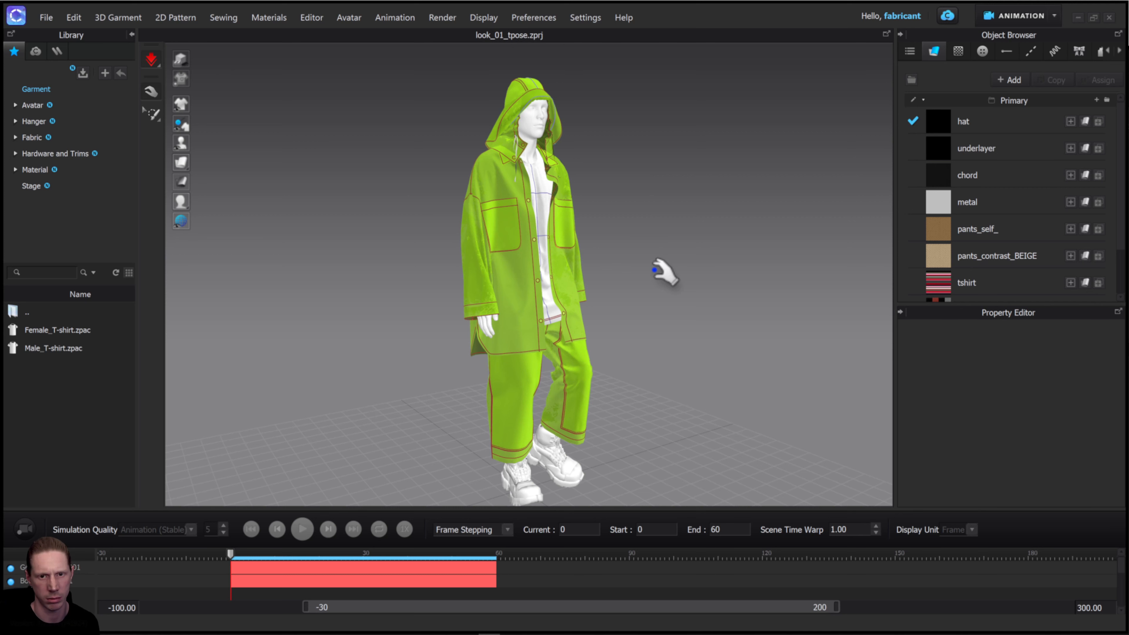
pyautogui.click(655, 273)
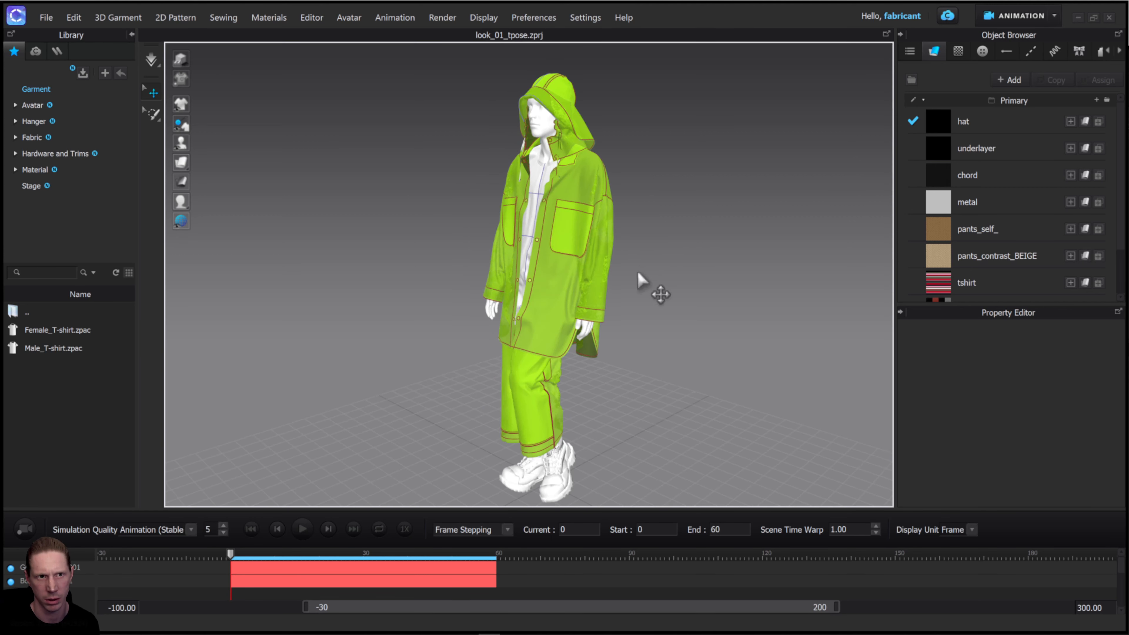
pyautogui.moveTo(639, 271); pyautogui.dragTo(659, 273, button='right')
pyautogui.moveTo(673, 284); pyautogui.dragTo(674, 270, button='middle')
pyautogui.moveTo(674, 269)
pyautogui.mouseDown(button='right')
pyautogui.moveTo(630, 247)
pyautogui.moveTo(726, 250)
pyautogui.moveTo(665, 254)
pyautogui.mouseUp(button='right')
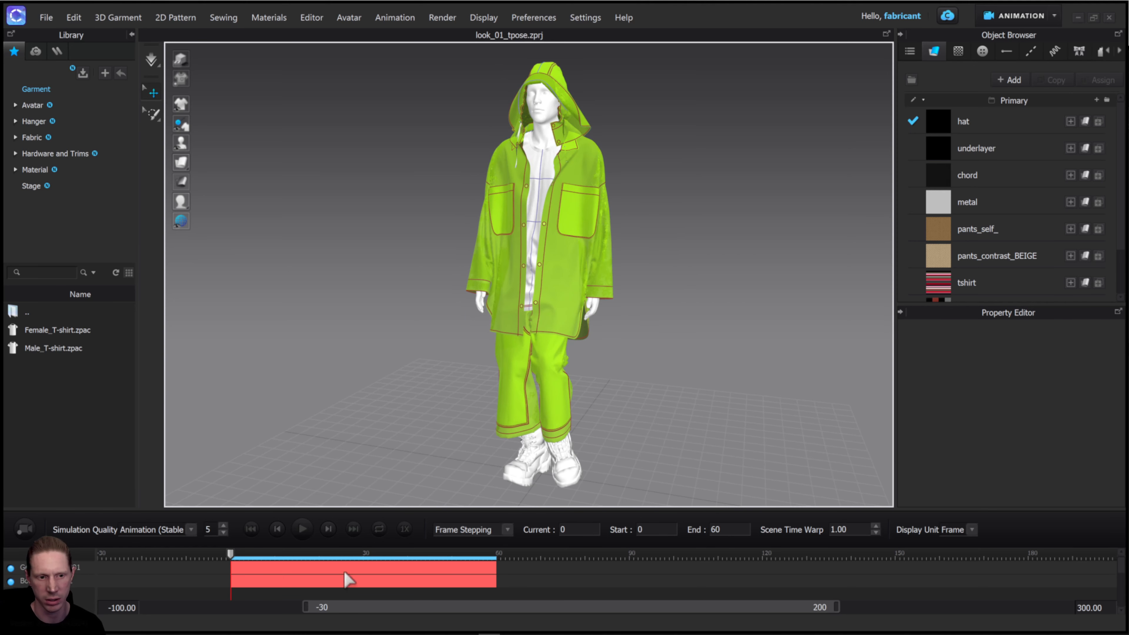
pyautogui.moveTo(711, 370); pyautogui.dragTo(763, 347, button='right')
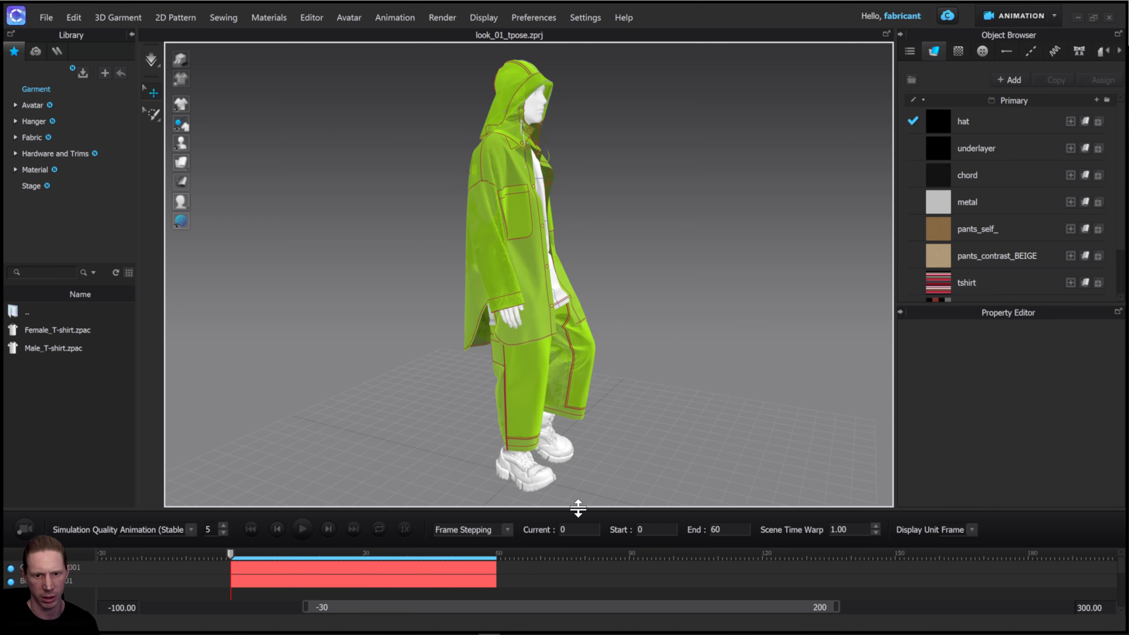
# Step: Select the tshirt fabric and examine its Physical Property preset and thickness
pyautogui.moveTo(578, 509); pyautogui.dragTo(582, 490)
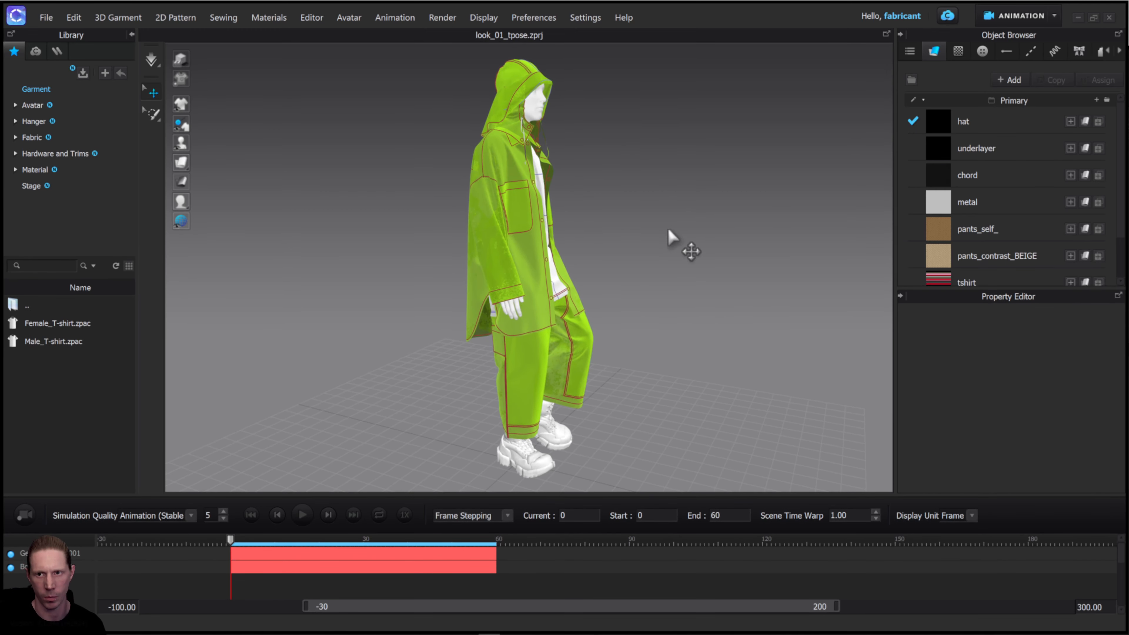
pyautogui.scroll(-1, 1008, 136)
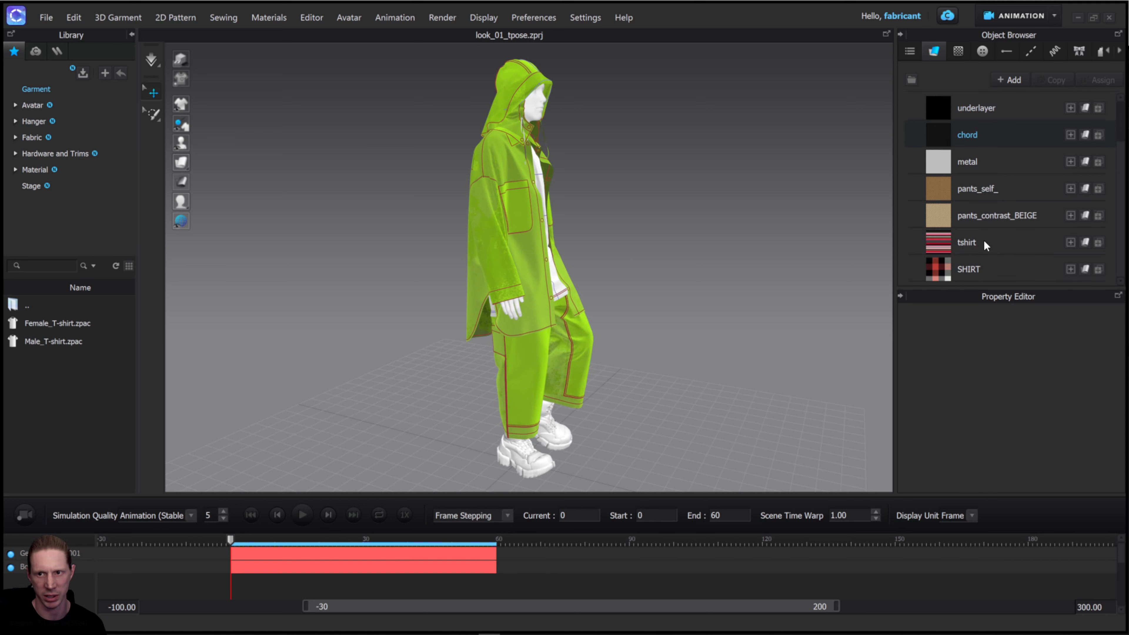
pyautogui.click(1004, 241)
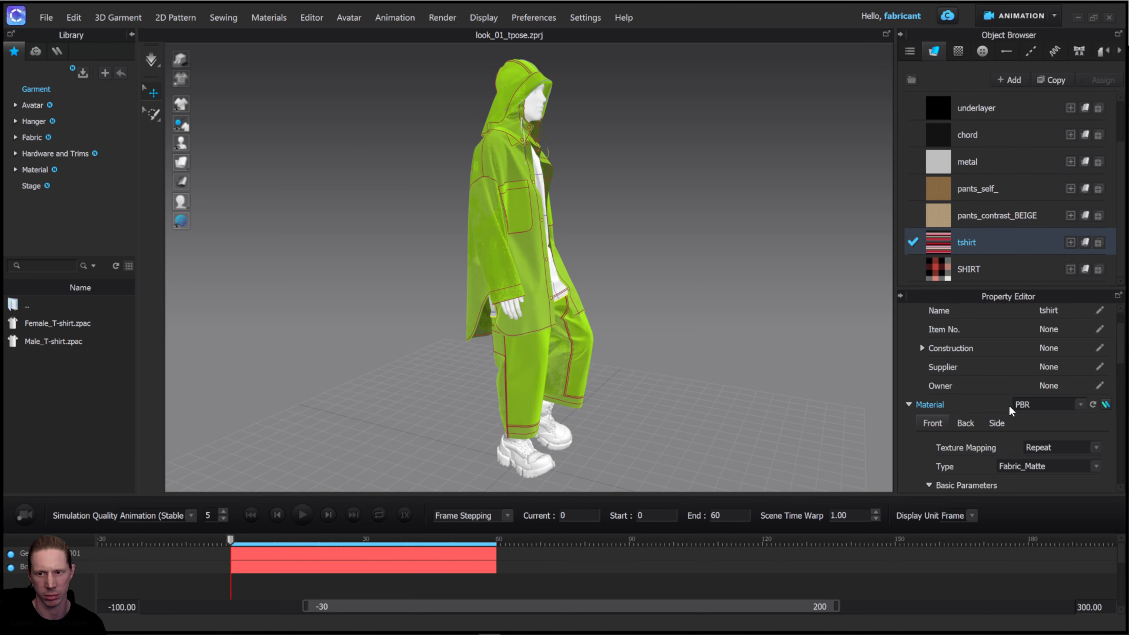
pyautogui.scroll(-10, 1009, 407)
pyautogui.scroll(-1, 1009, 419)
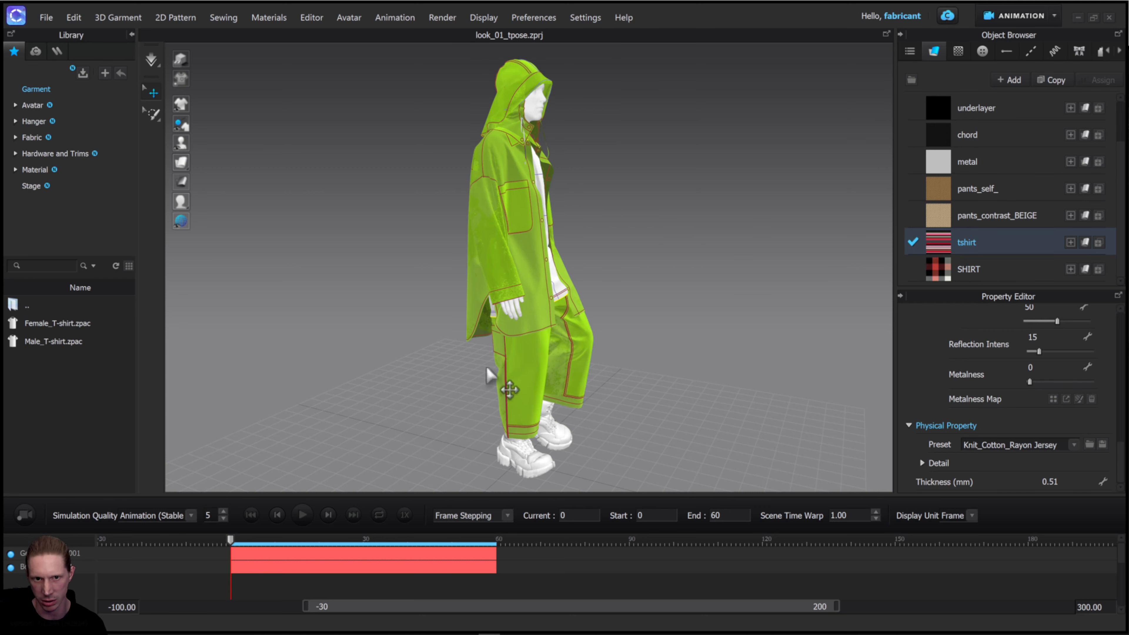
# Step: Run the simulation on the outfit at frame 0 from the front, and record the garment animation through frame 60
pyautogui.press('2')
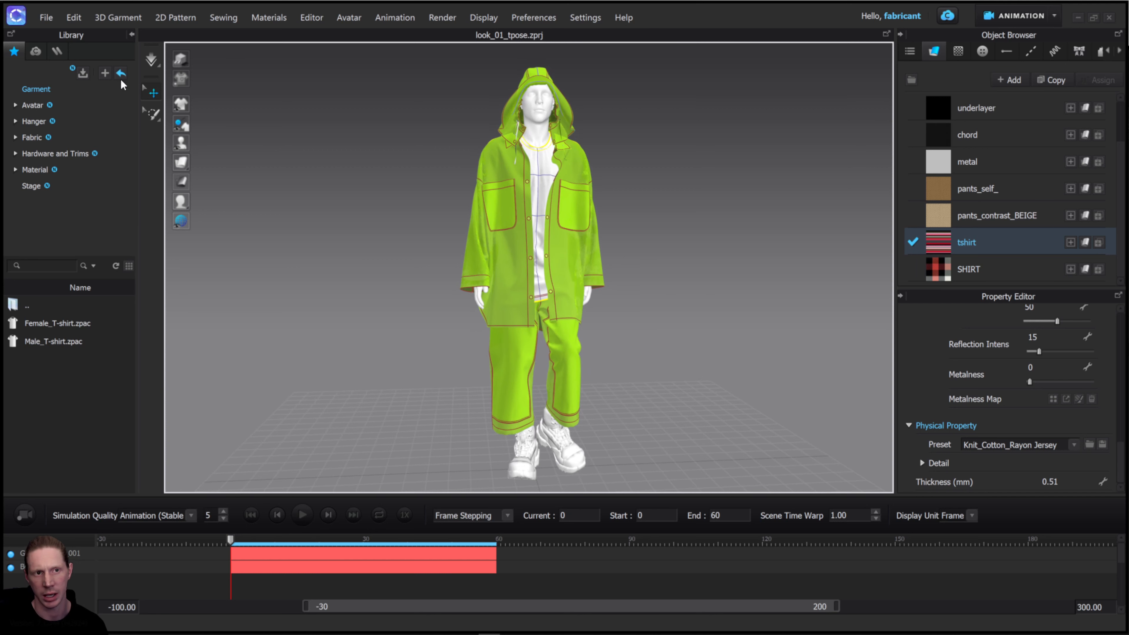
pyautogui.click(151, 59)
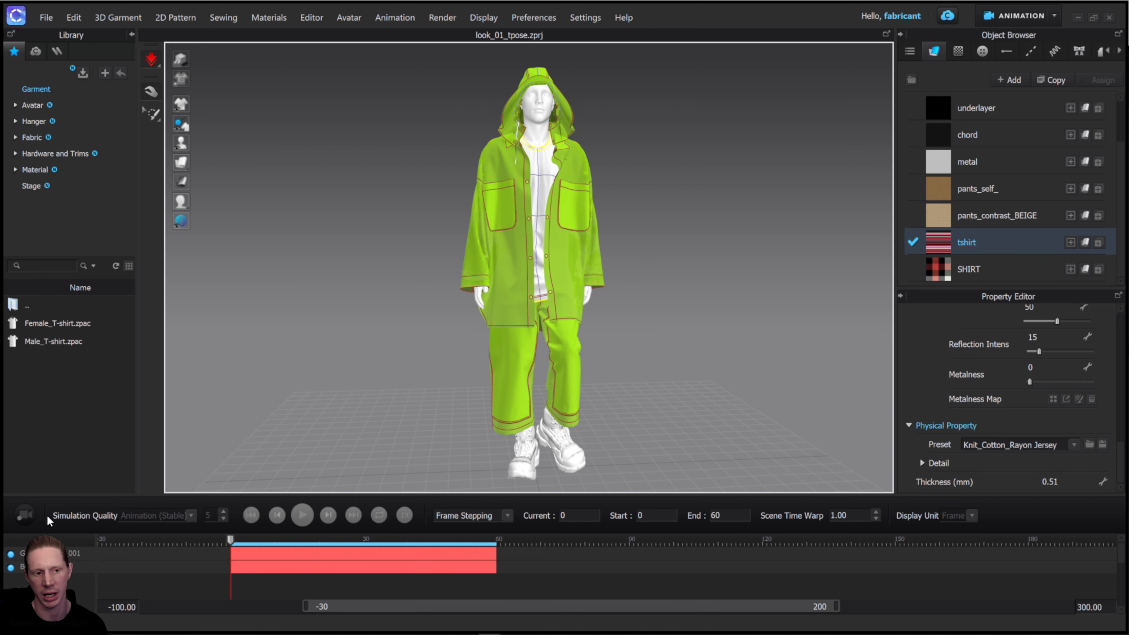
pyautogui.click(23, 515)
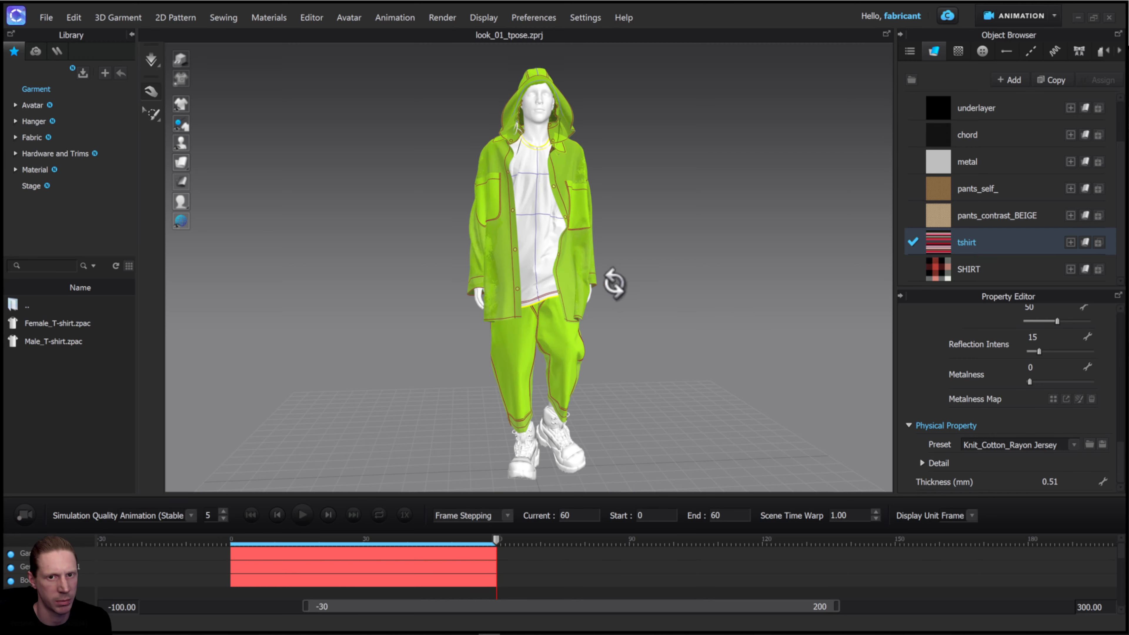
pyautogui.moveTo(614, 283); pyautogui.dragTo(661, 303, button='right')
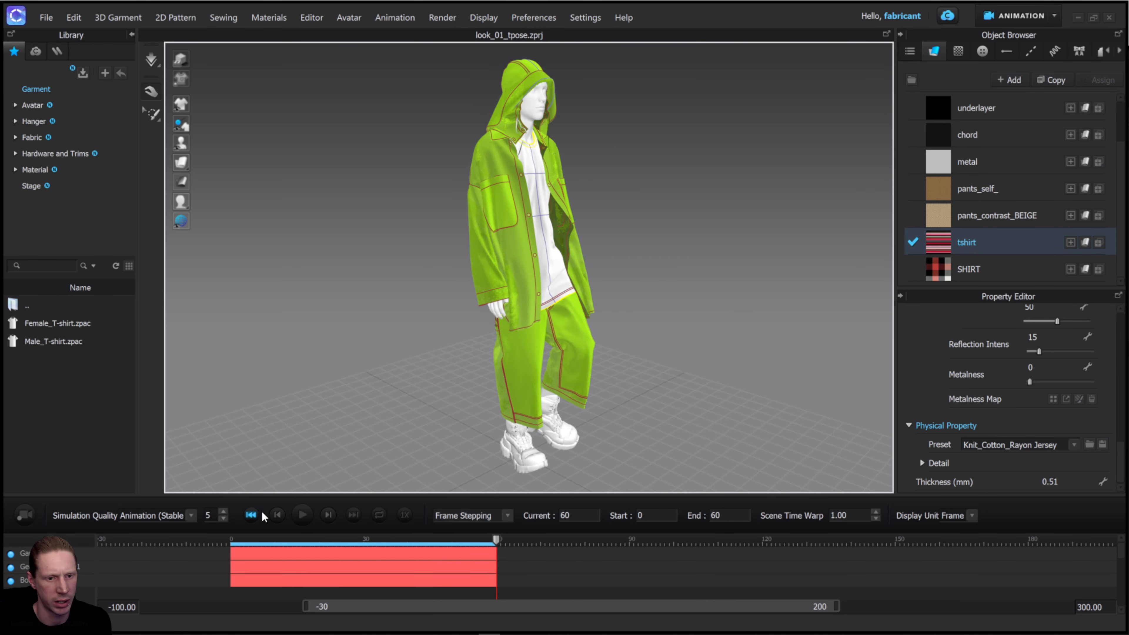
# Step: Play the recorded walk animation on repeat, stop it, and return to frame 0
pyautogui.click(250, 514)
pyautogui.click(303, 515)
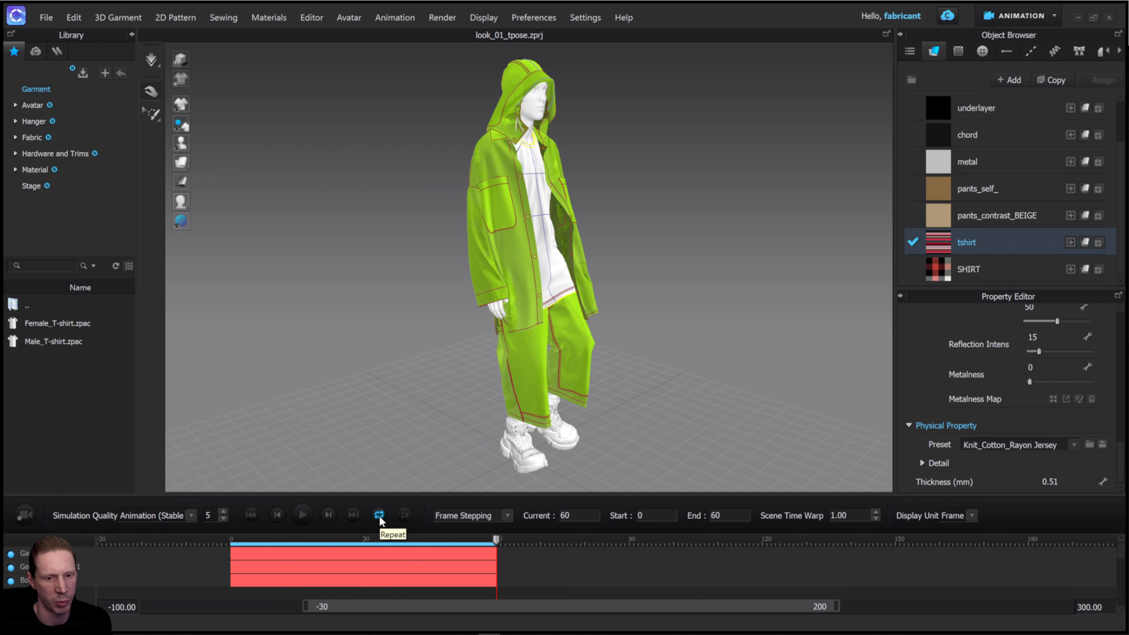
pyautogui.click(303, 515)
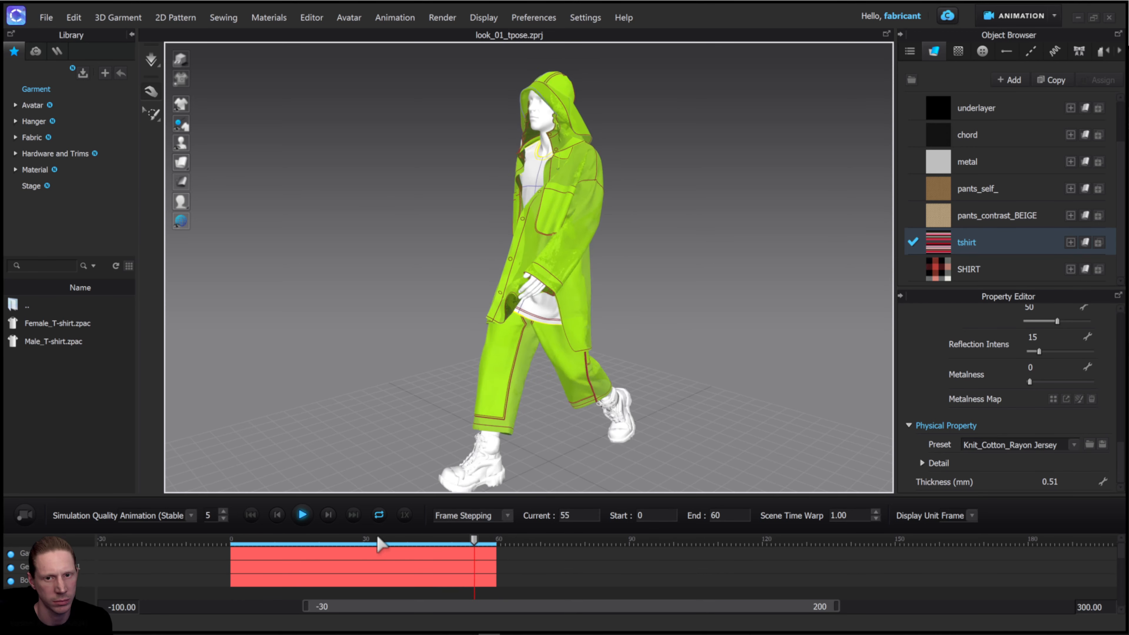
pyautogui.click(303, 515)
pyautogui.click(248, 515)
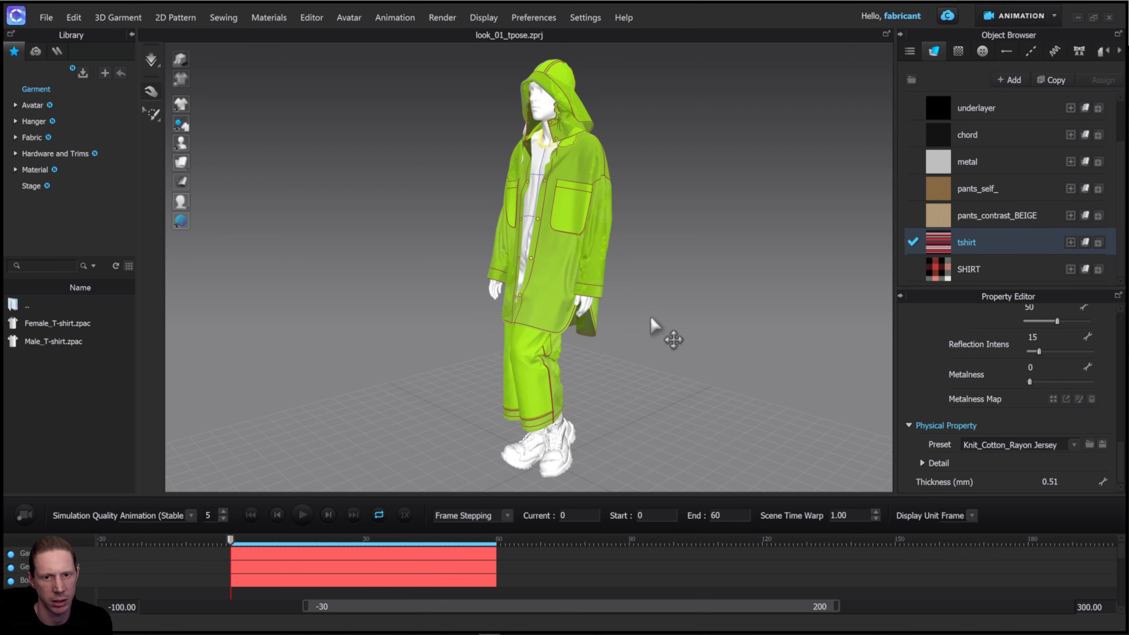
# Step: Compare the outfit's drape at frames 0 and 60 from both sides
pyautogui.moveTo(645, 325); pyautogui.dragTo(610, 317, button='right')
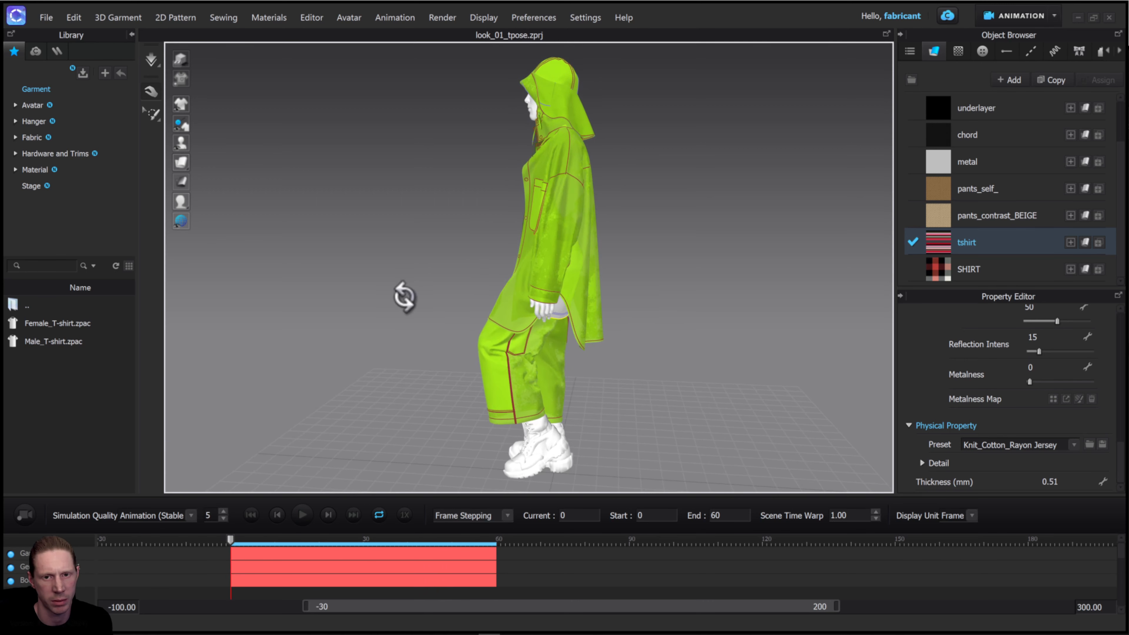
pyautogui.click(354, 515)
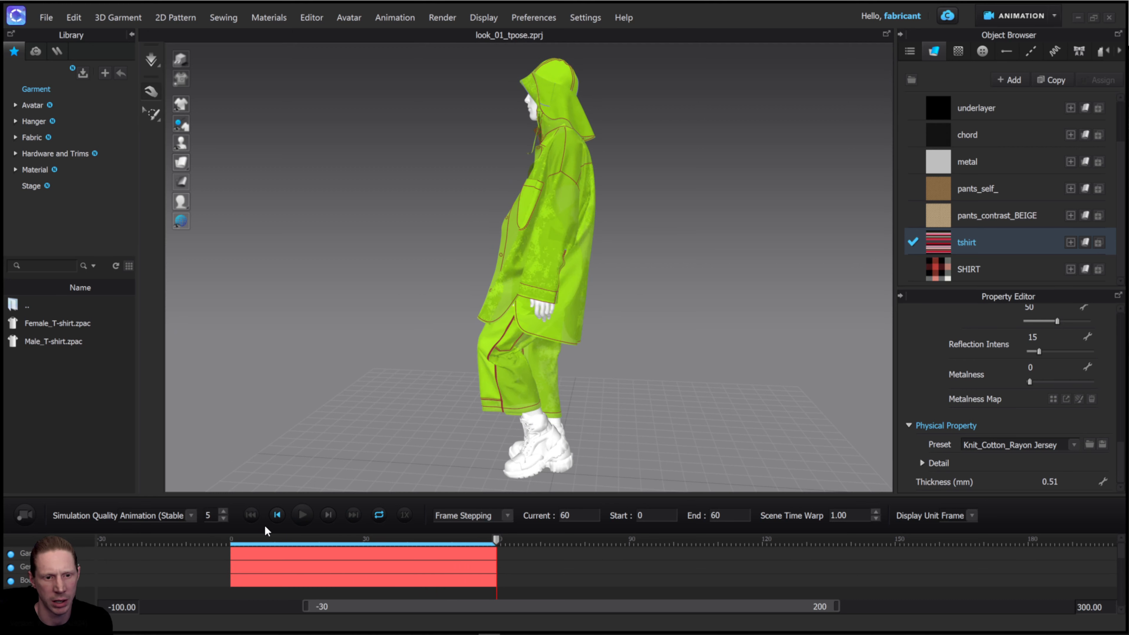
pyautogui.click(253, 517)
pyautogui.moveTo(562, 285); pyautogui.dragTo(579, 288, button='right')
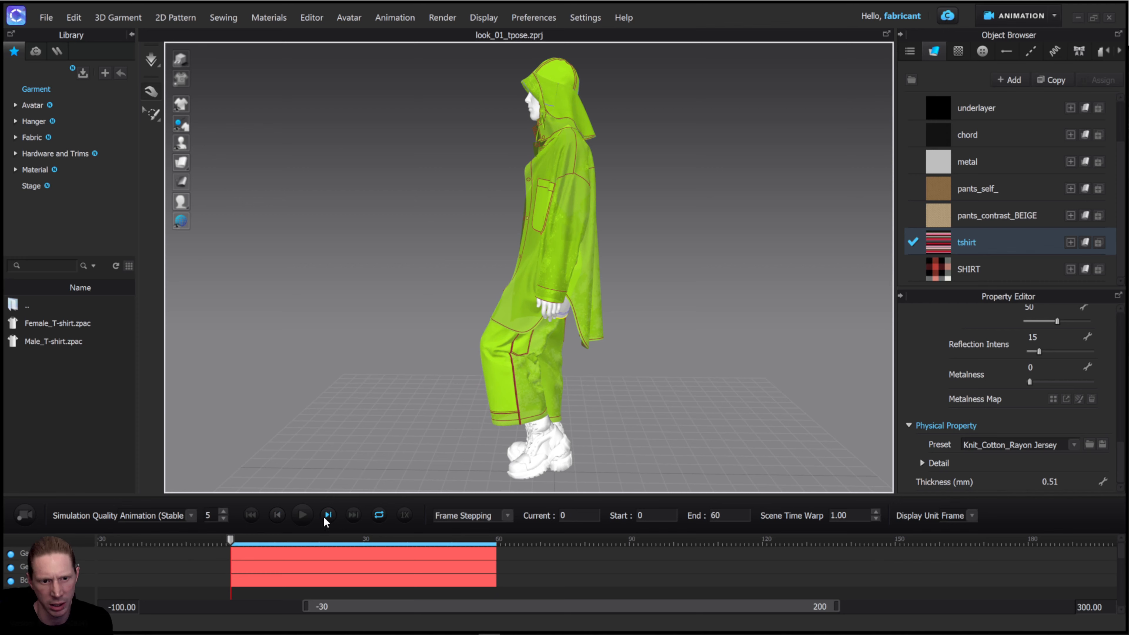
pyautogui.click(352, 515)
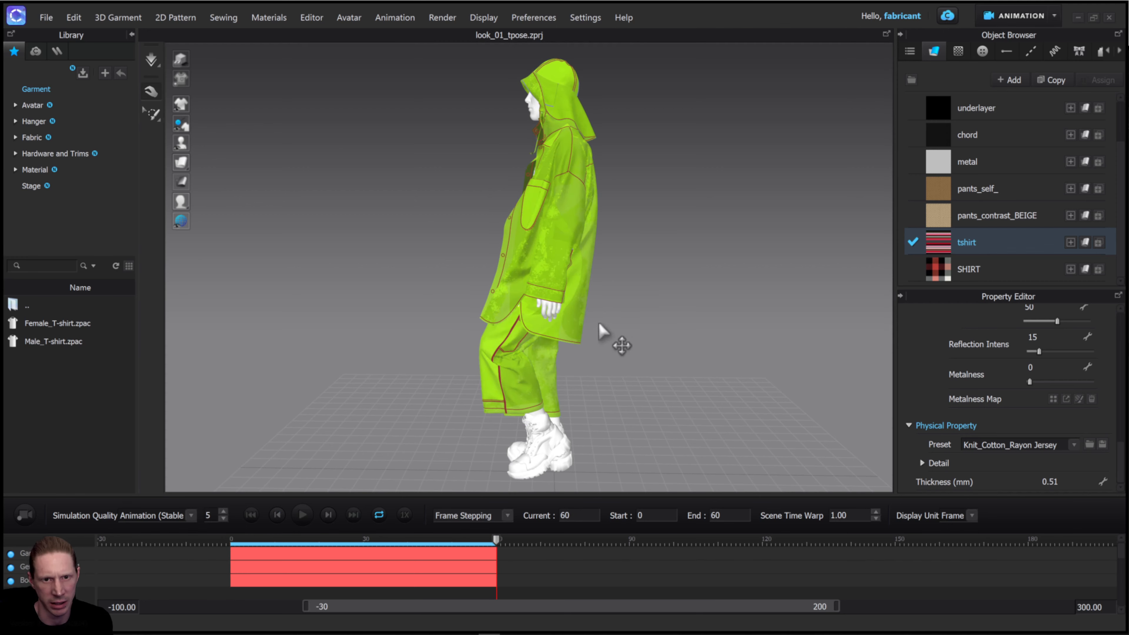
pyautogui.moveTo(587, 283); pyautogui.dragTo(682, 284, button='right')
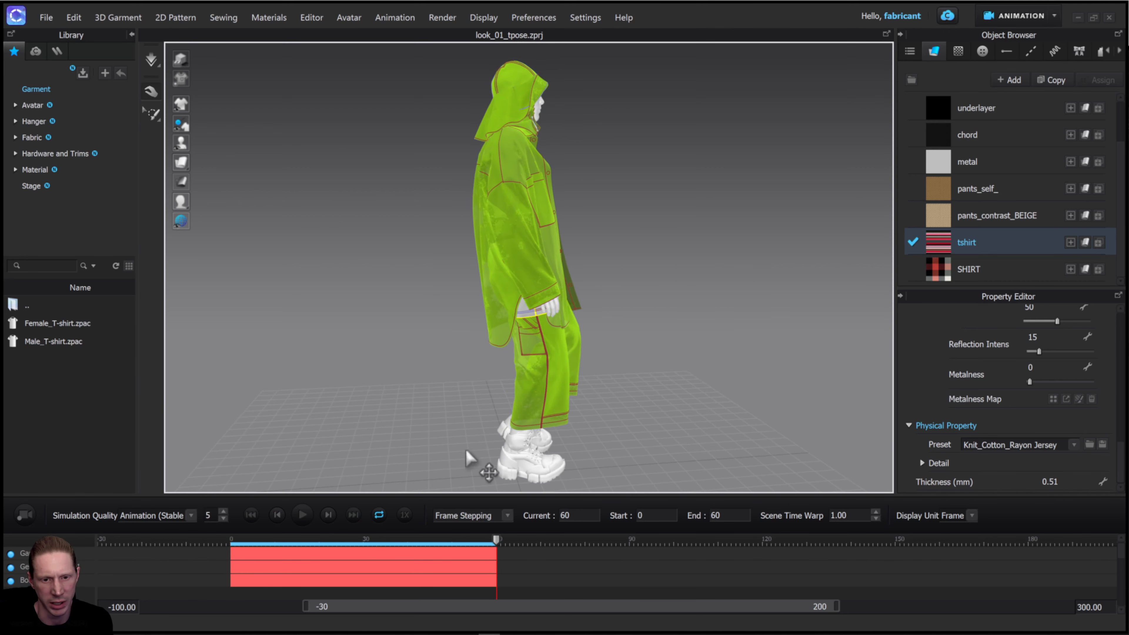
pyautogui.moveTo(561, 393); pyautogui.dragTo(440, 342, button='right')
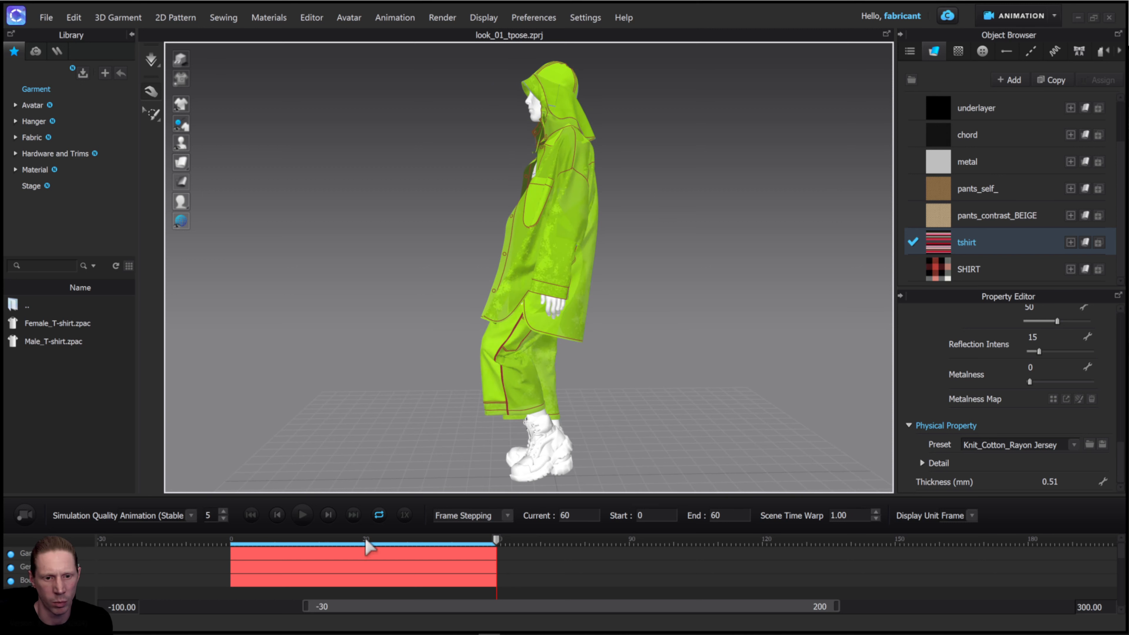
# Step: Check the side drape at frame 30, and compare it with the first and last frames of the recording
pyautogui.click(365, 540)
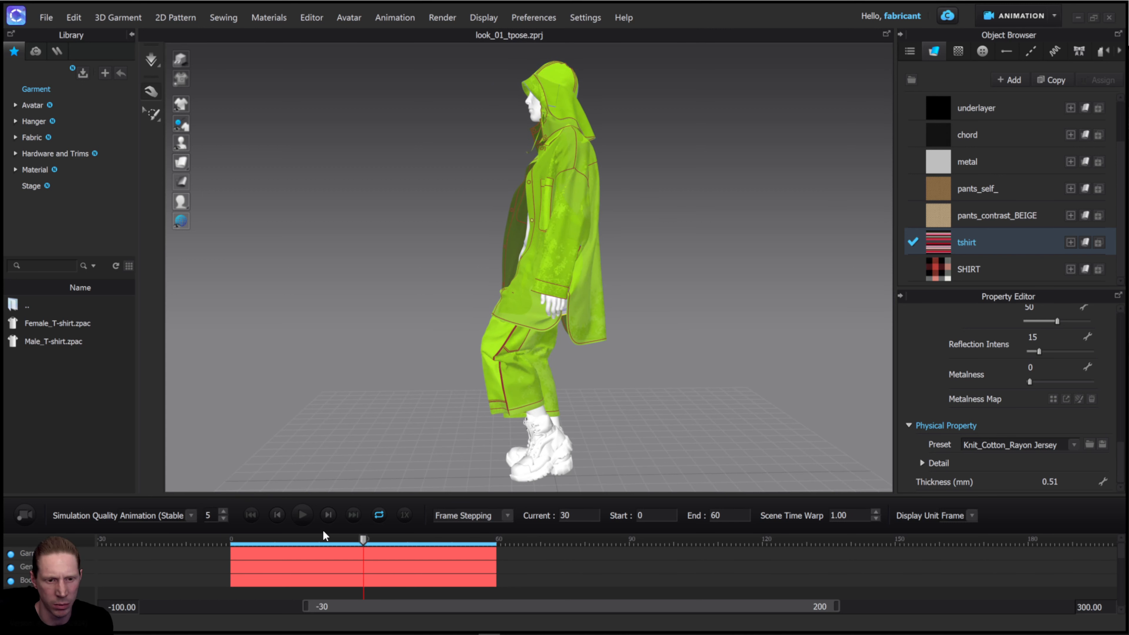
pyautogui.click(253, 515)
pyautogui.click(353, 515)
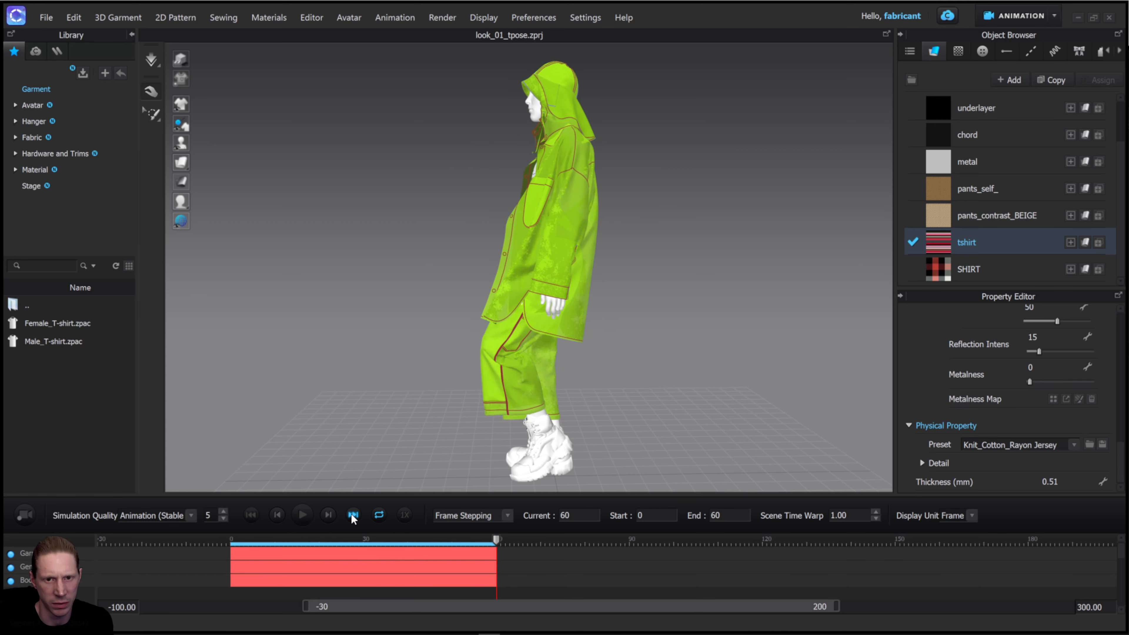
pyautogui.click(251, 515)
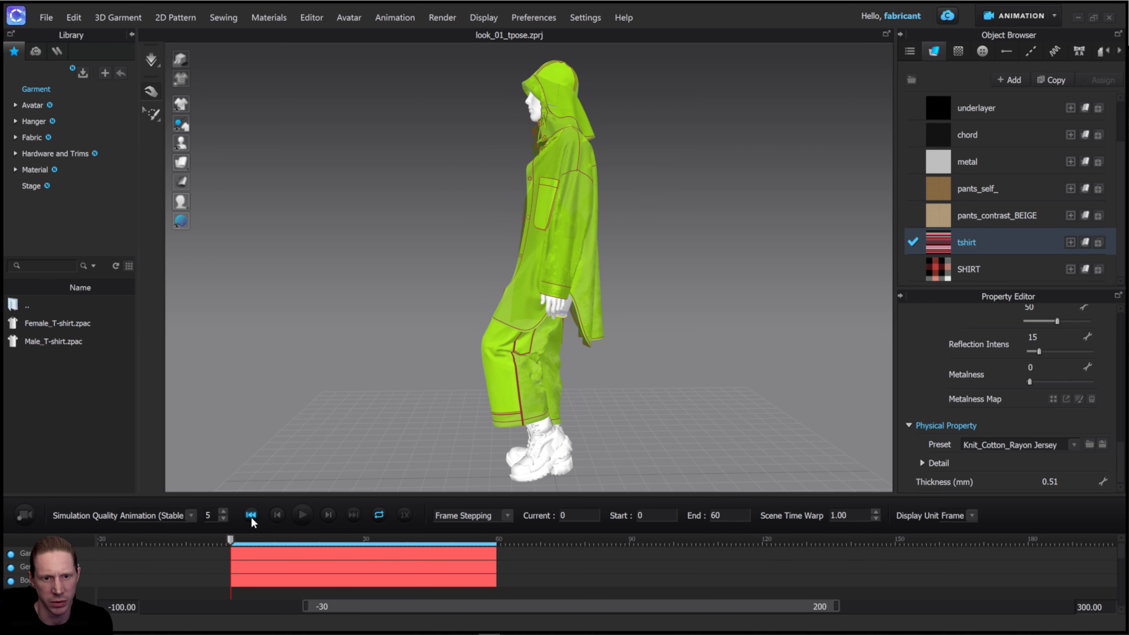
pyautogui.click(353, 515)
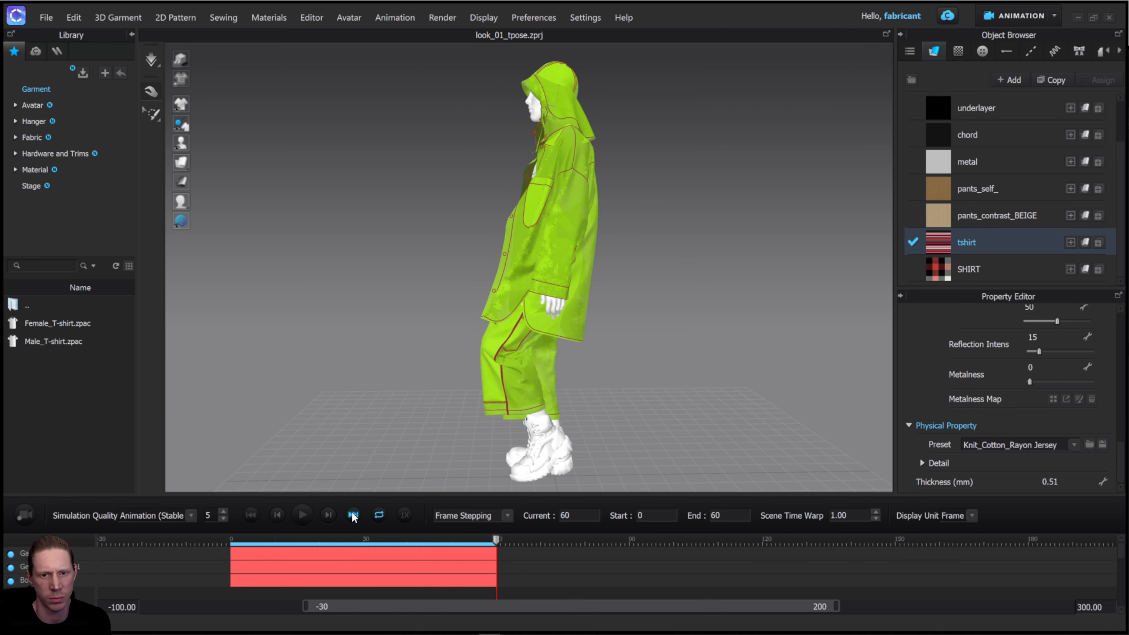
# Step: Delete the recorded garment animation while on frame 60, return to frame 0, and inspect the jacket and T-shirt from the front
pyautogui.rightClick(322, 554)
pyautogui.click(348, 562)
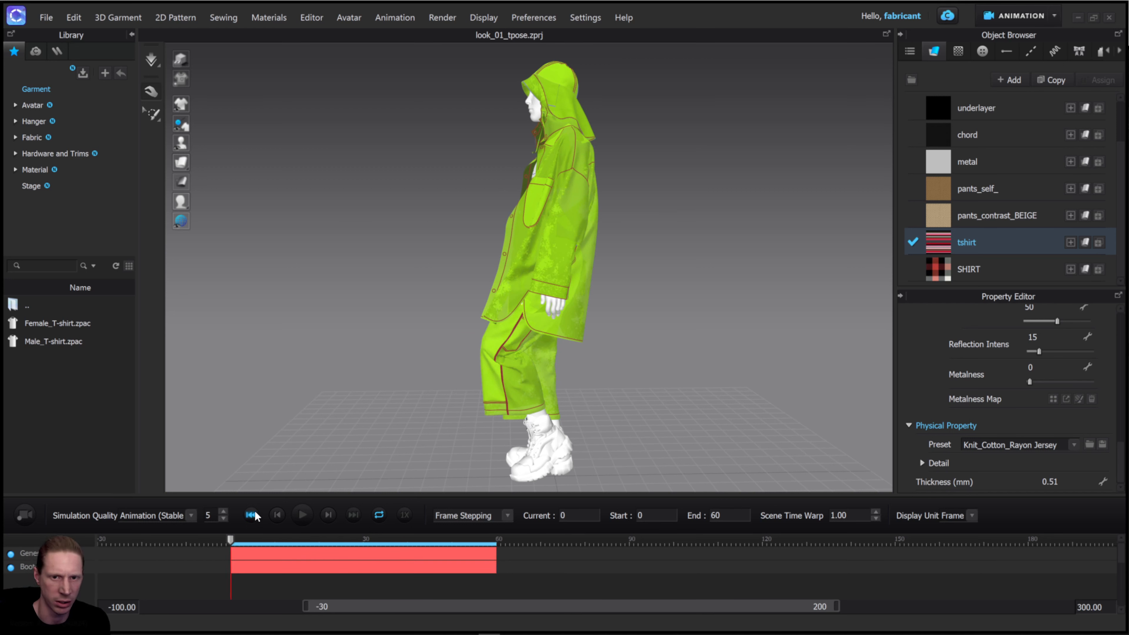
pyautogui.moveTo(680, 244); pyautogui.dragTo(723, 230, button='right')
pyautogui.moveTo(669, 257); pyautogui.dragTo(600, 255, button='right')
pyautogui.scroll(1, 591, 266)
pyautogui.scroll(4, 592, 266)
pyautogui.moveTo(184, 169)
# Step: Switch to Simulation mode, select the T-shirt's front pattern piece and examine its simulation properties
pyautogui.click(1007, 17)
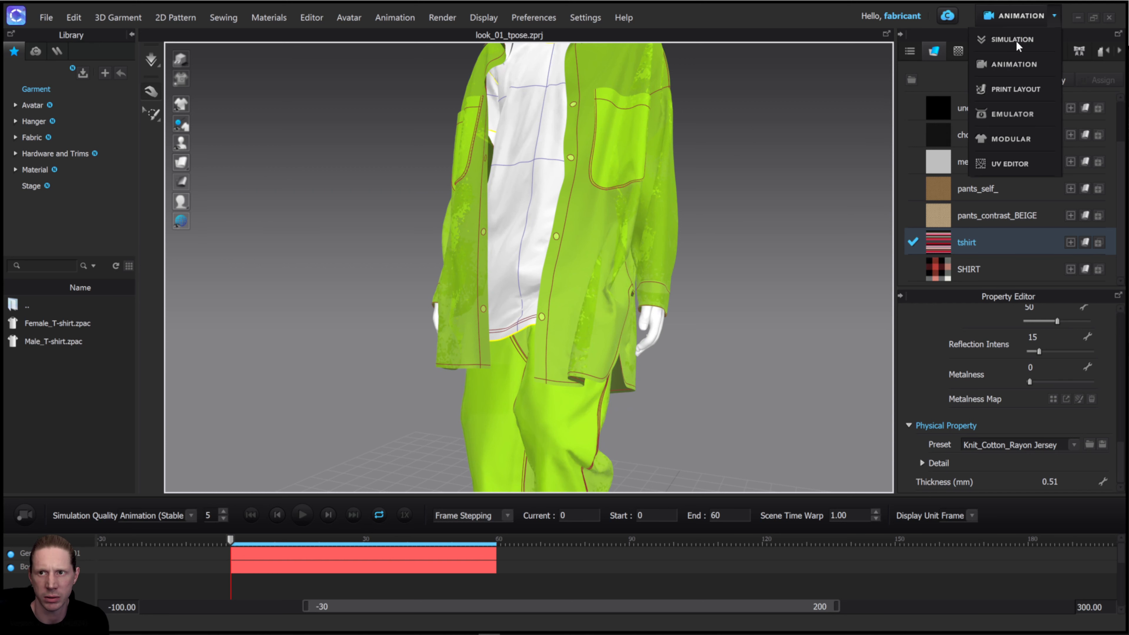
pyautogui.click(1016, 41)
pyautogui.scroll(10, 619, 235)
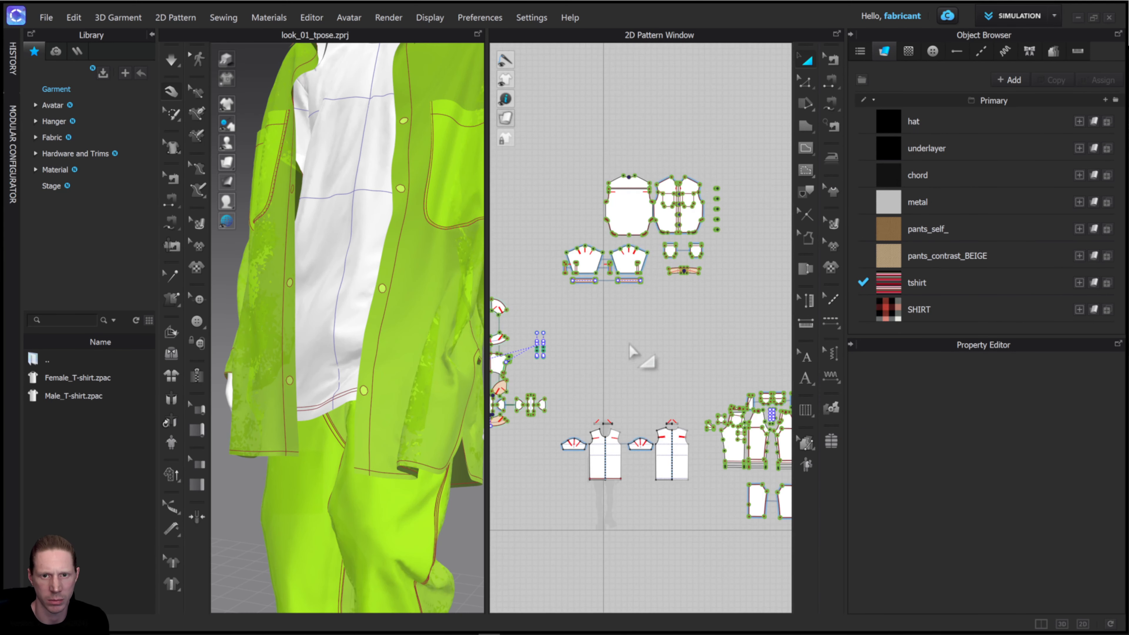
pyautogui.click(614, 341)
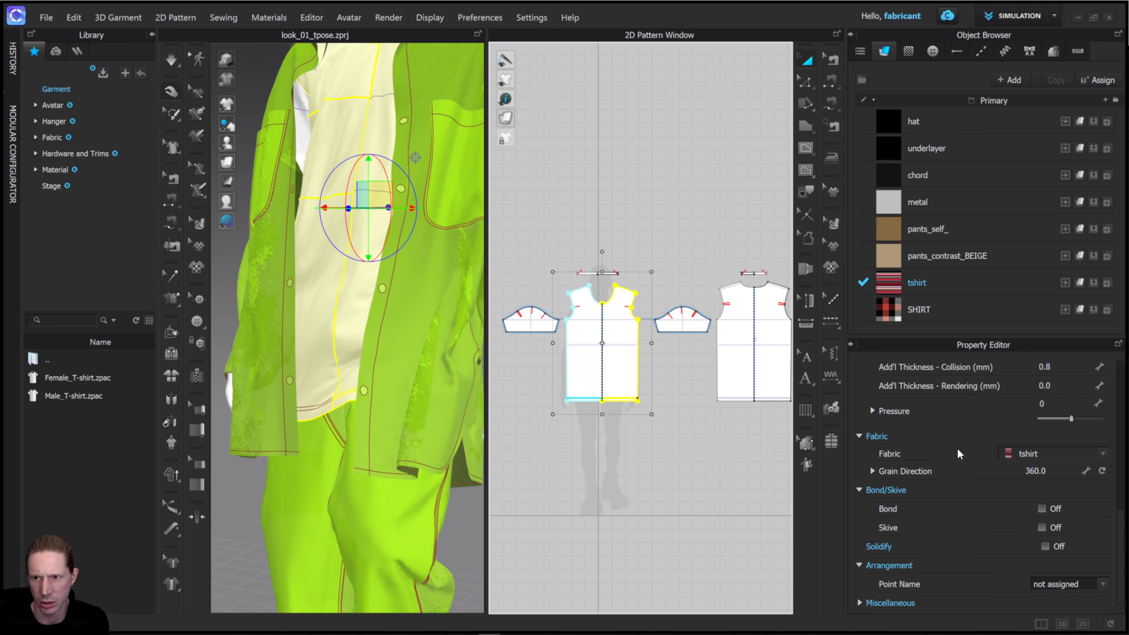
pyautogui.scroll(5, 959, 456)
pyautogui.scroll(5, 751, 400)
pyautogui.scroll(-7, 658, 356)
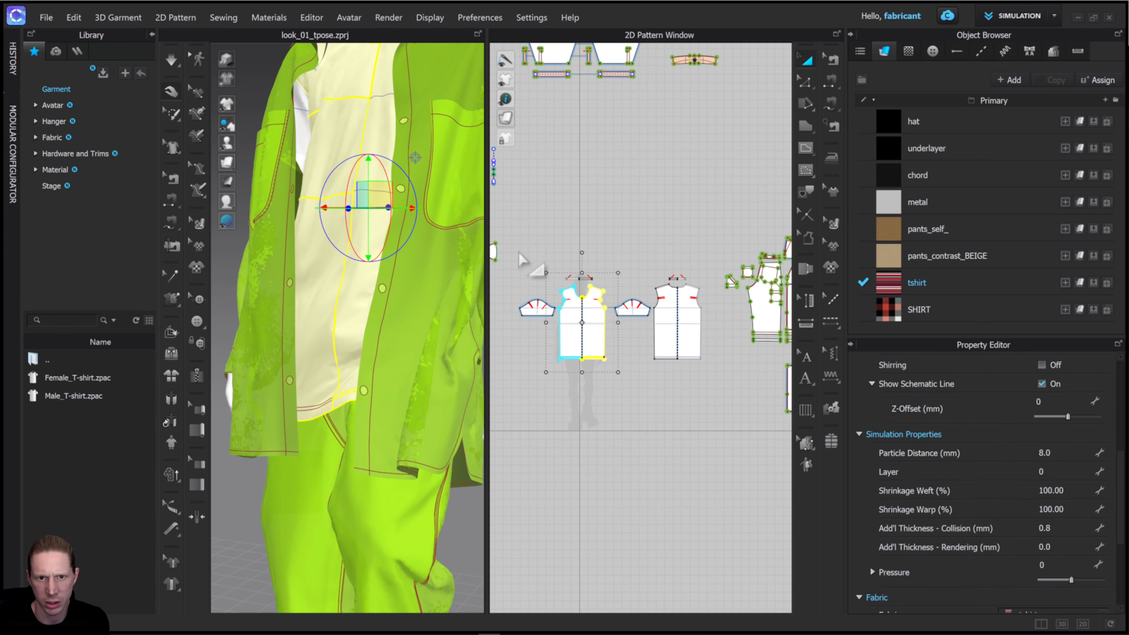
# Step: Select all the T-shirt pattern pieces, set their particle distance to 12 mm and clear the selection
pyautogui.moveTo(512, 257); pyautogui.dragTo(715, 398)
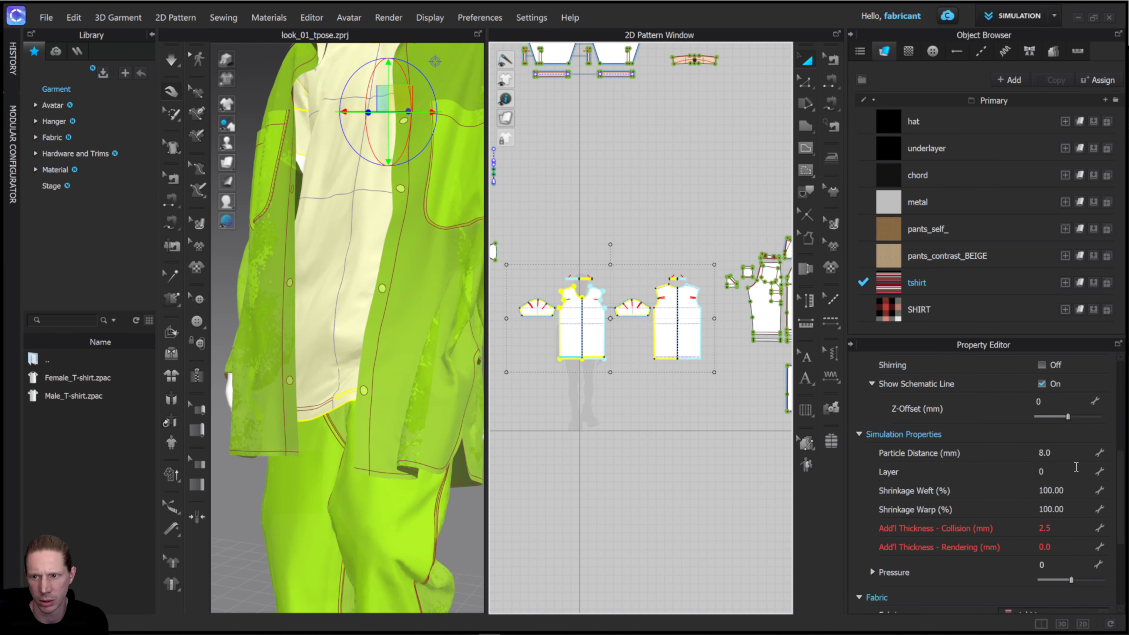
pyautogui.click(1073, 452)
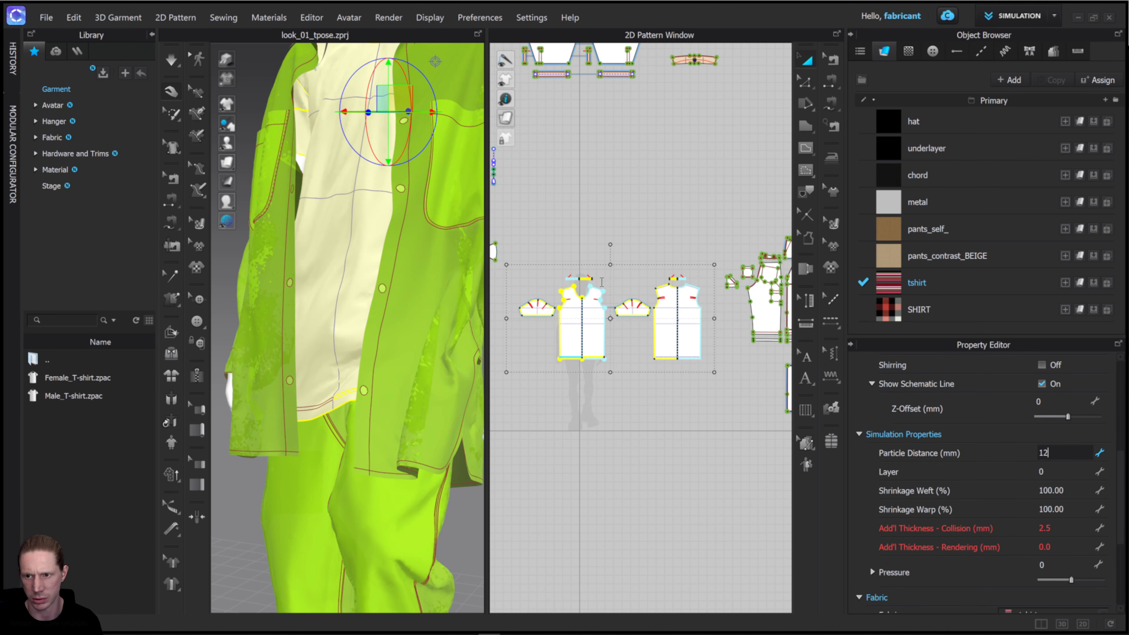
pyautogui.press('Return')
pyautogui.click(628, 238)
# Step: Select all the pants pattern pieces and set their particle distance to 11 mm
pyautogui.moveTo(676, 238); pyautogui.dragTo(568, 230, button='middle')
pyautogui.scroll(2, 586, 222)
pyautogui.scroll(-5, 597, 214)
pyautogui.moveTo(577, 187); pyautogui.dragTo(741, 365)
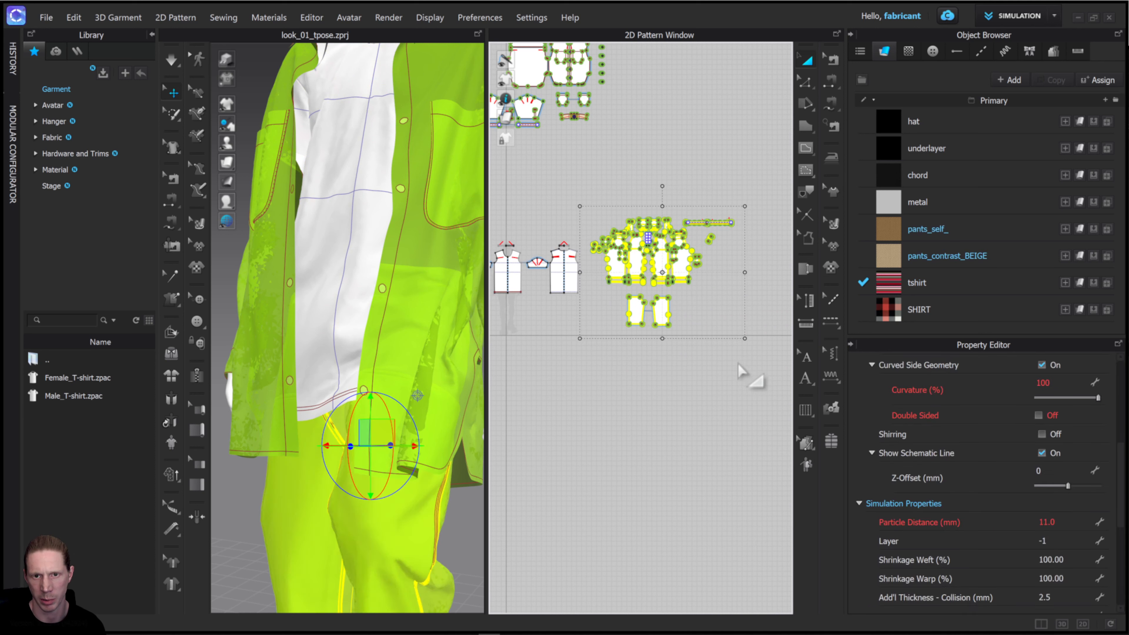
pyautogui.click(1072, 523)
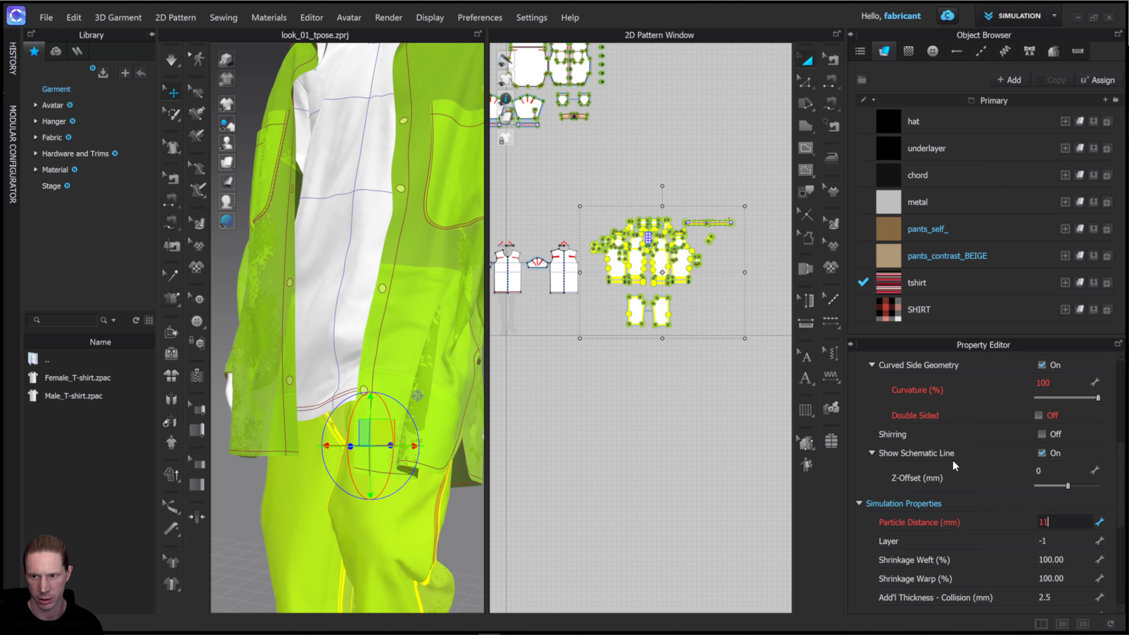
pyautogui.press('Return')
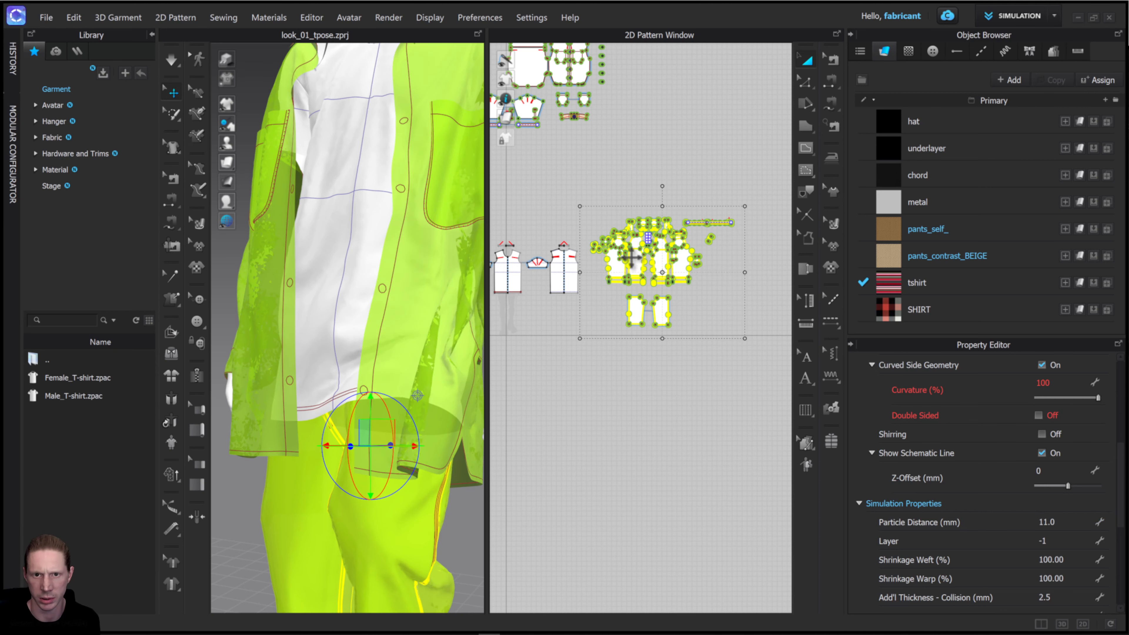
# Step: Select the jacket's pattern pieces to check their particle distance, and clear the selection
pyautogui.moveTo(675, 432); pyautogui.dragTo(741, 525, button='middle')
pyautogui.moveTo(650, 267); pyautogui.dragTo(694, 302, button='middle')
pyautogui.moveTo(568, 141); pyautogui.dragTo(739, 278)
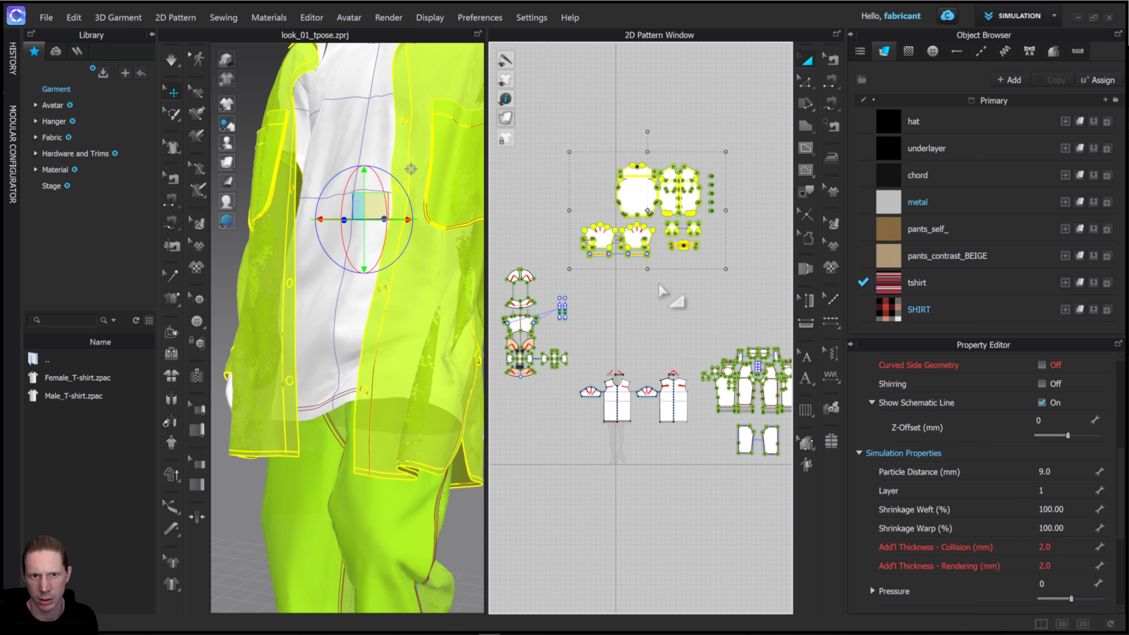
pyautogui.click(649, 332)
# Step: Select all the hat pattern pieces, set their particle distance to 12 mm and clear the selection
pyautogui.scroll(3, 632, 233)
pyautogui.moveTo(653, 276); pyautogui.dragTo(726, 300, button='middle')
pyautogui.scroll(-3, 664, 307)
pyautogui.moveTo(553, 248); pyautogui.dragTo(658, 425)
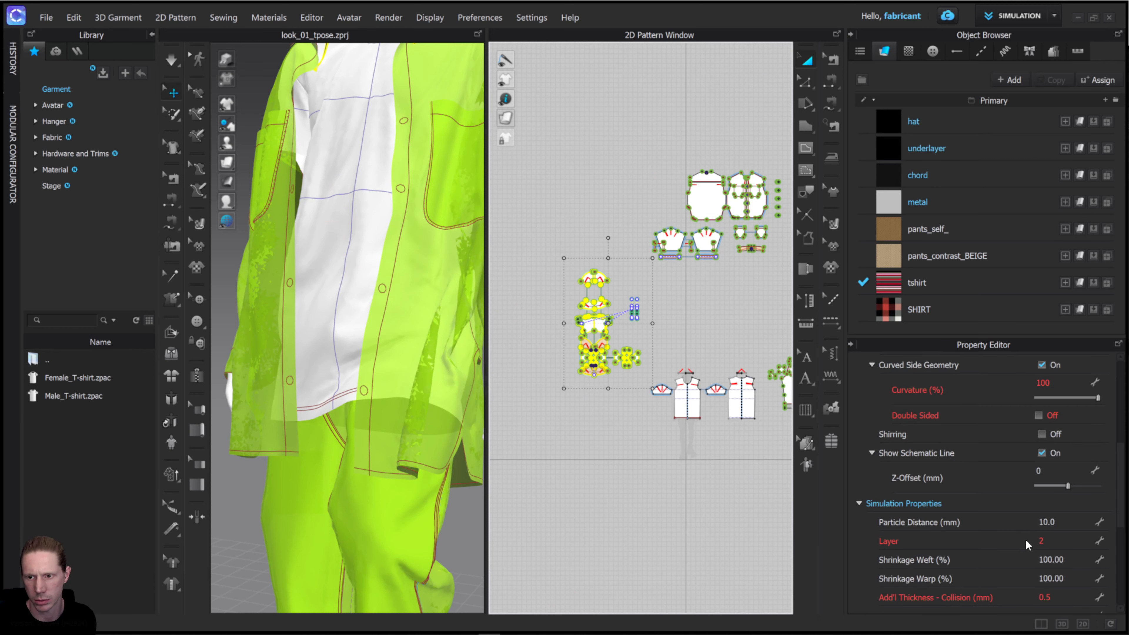
pyautogui.scroll(3, 632, 341)
pyautogui.moveTo(643, 335); pyautogui.dragTo(716, 341, button='middle')
pyautogui.moveTo(593, 201); pyautogui.dragTo(740, 444)
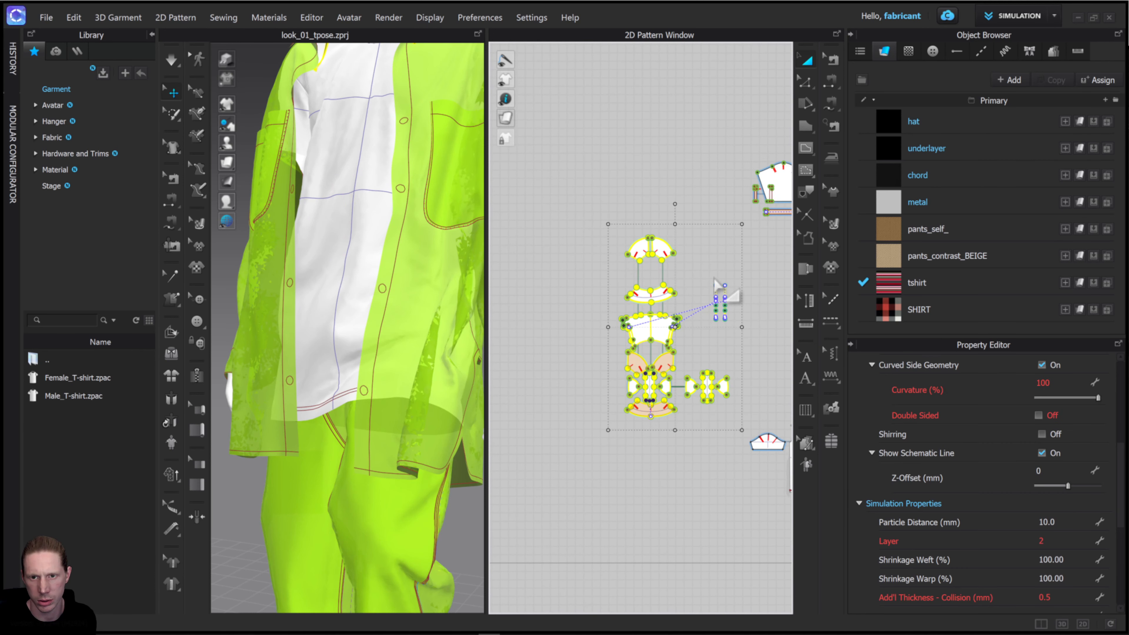
pyautogui.click(1062, 521)
pyautogui.write('12')
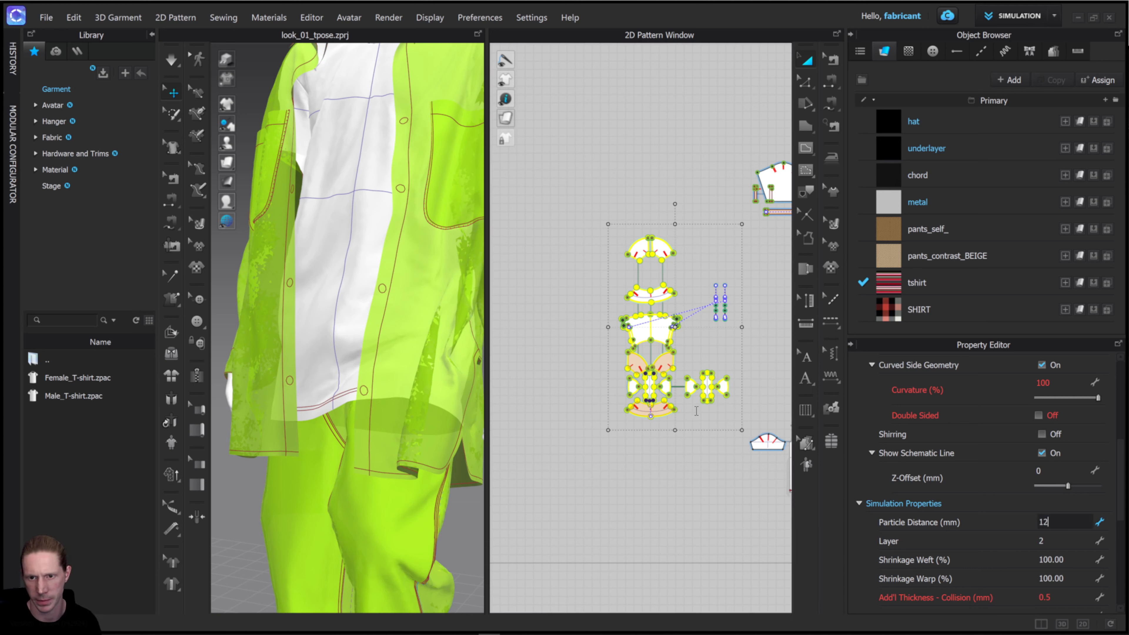
pyautogui.press('Return')
pyautogui.click(655, 487)
# Step: Switch back to Animation mode, view the outfit from the side and start simulating it at frame 0
pyautogui.scroll(-10, 351, 342)
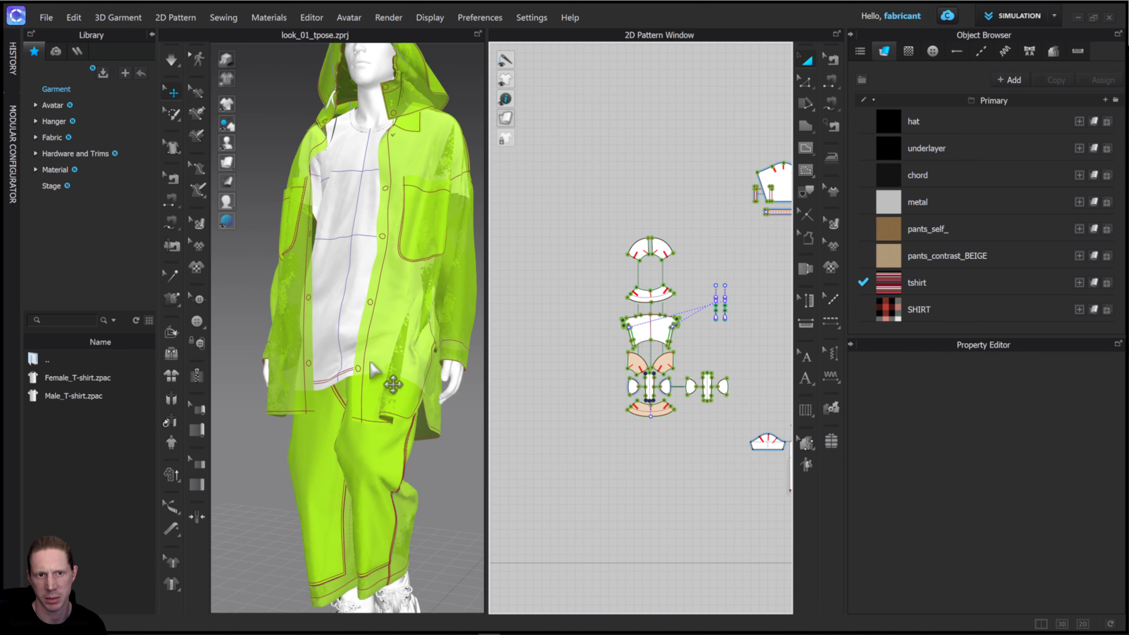
pyautogui.click(1055, 16)
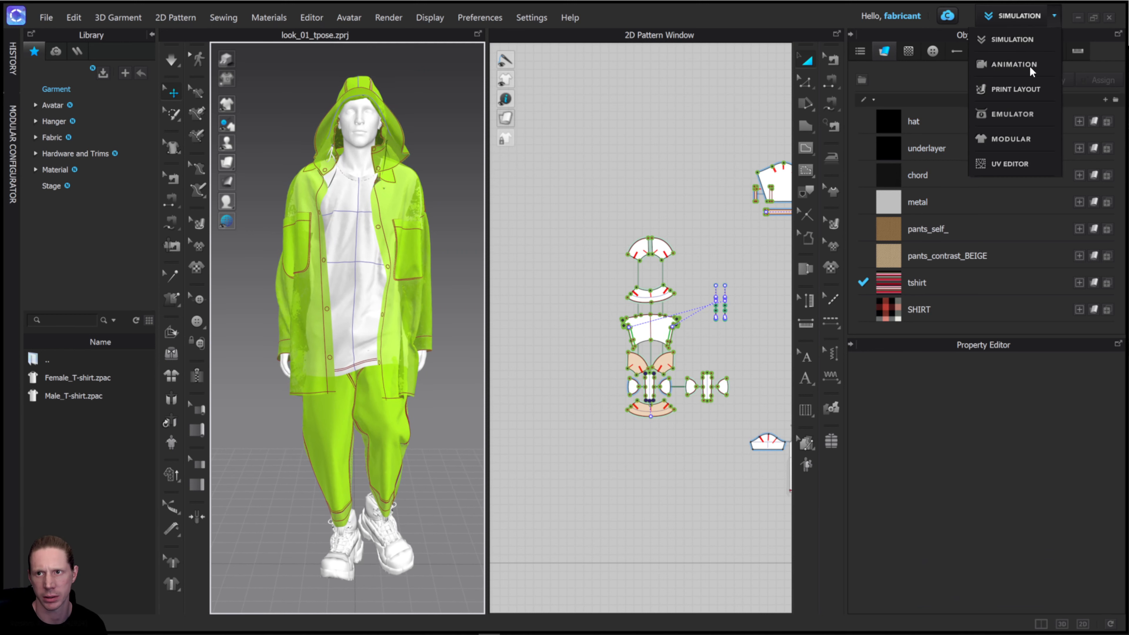
pyautogui.click(1017, 65)
pyautogui.moveTo(713, 347); pyautogui.dragTo(590, 318, button='right')
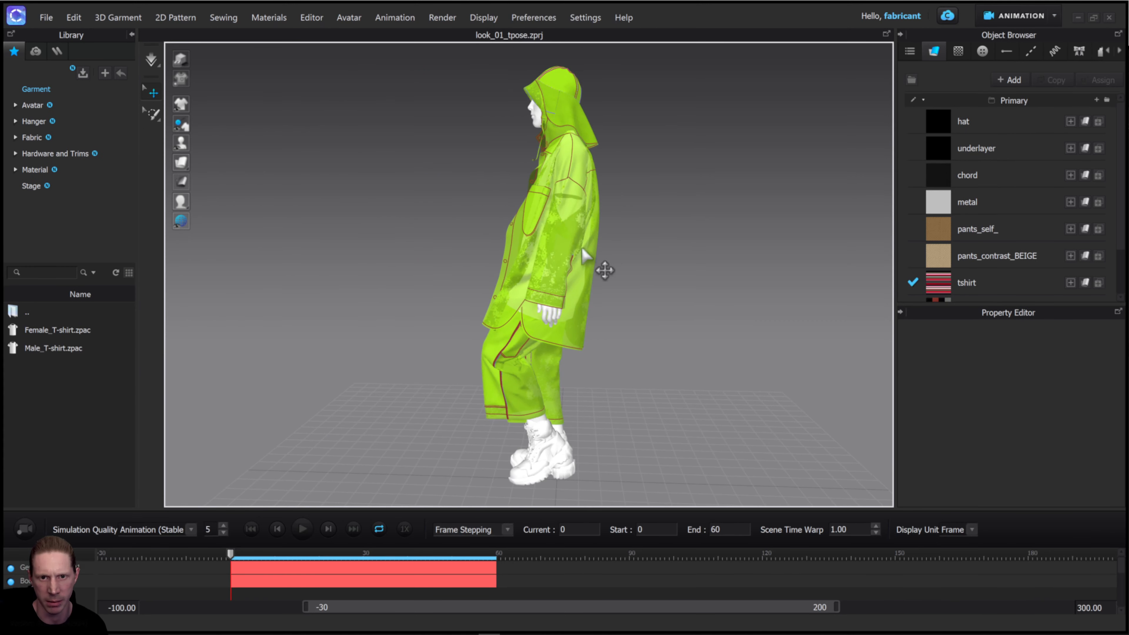
pyautogui.moveTo(378, 240)
pyautogui.mouseDown(button='right')
pyautogui.moveTo(396, 234)
pyautogui.moveTo(370, 231)
pyautogui.mouseUp(button='right')
pyautogui.click(152, 61)
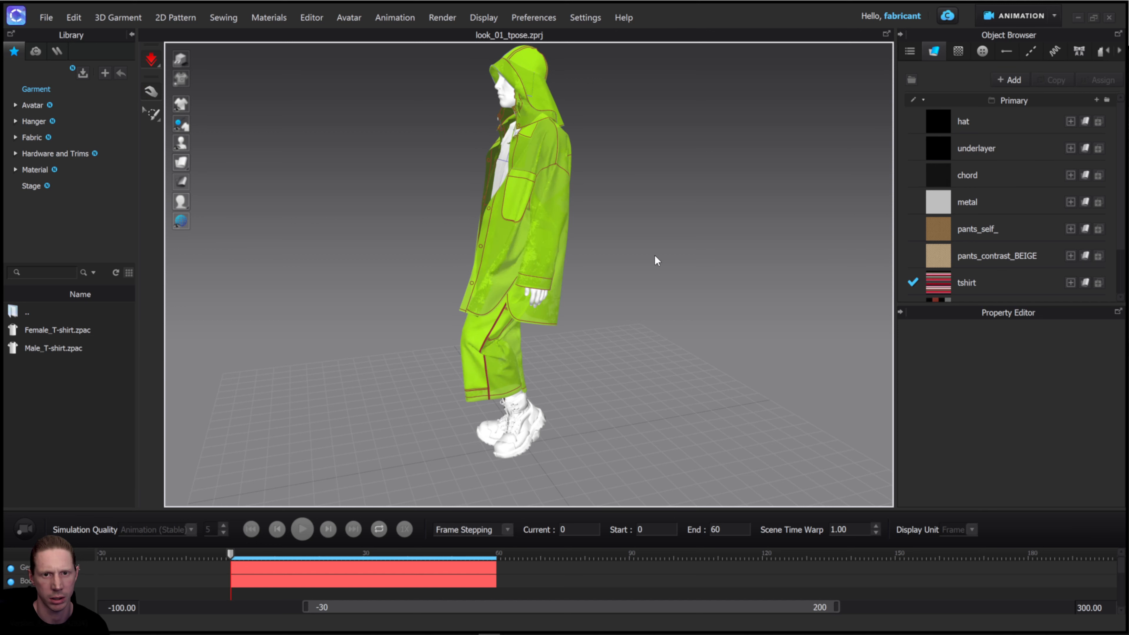
pyautogui.click(22, 533)
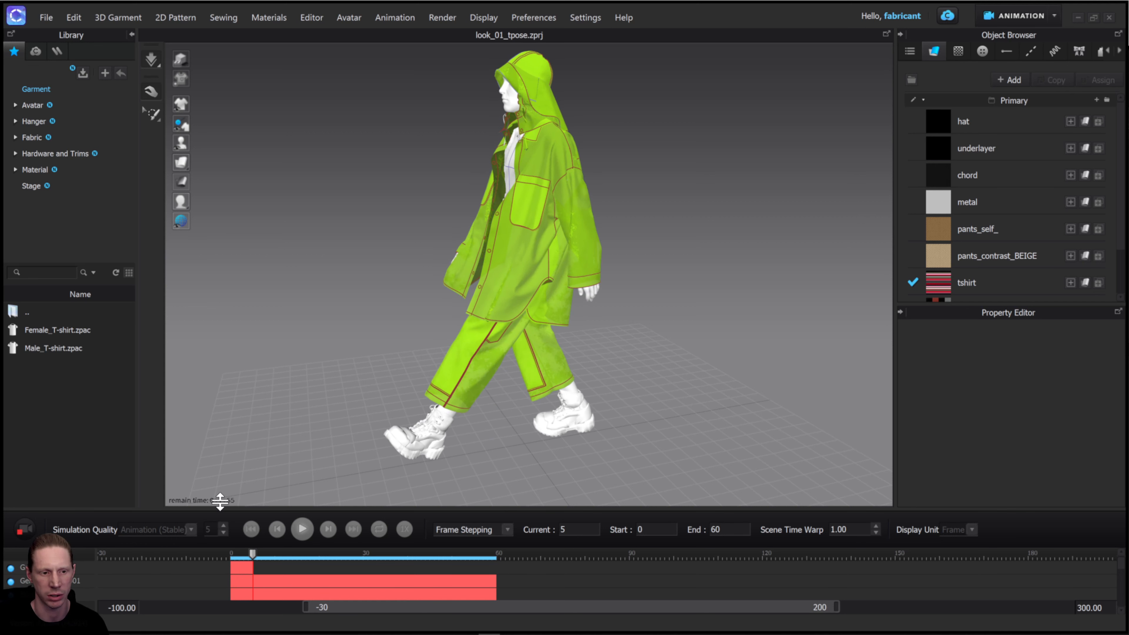
pyautogui.click(23, 534)
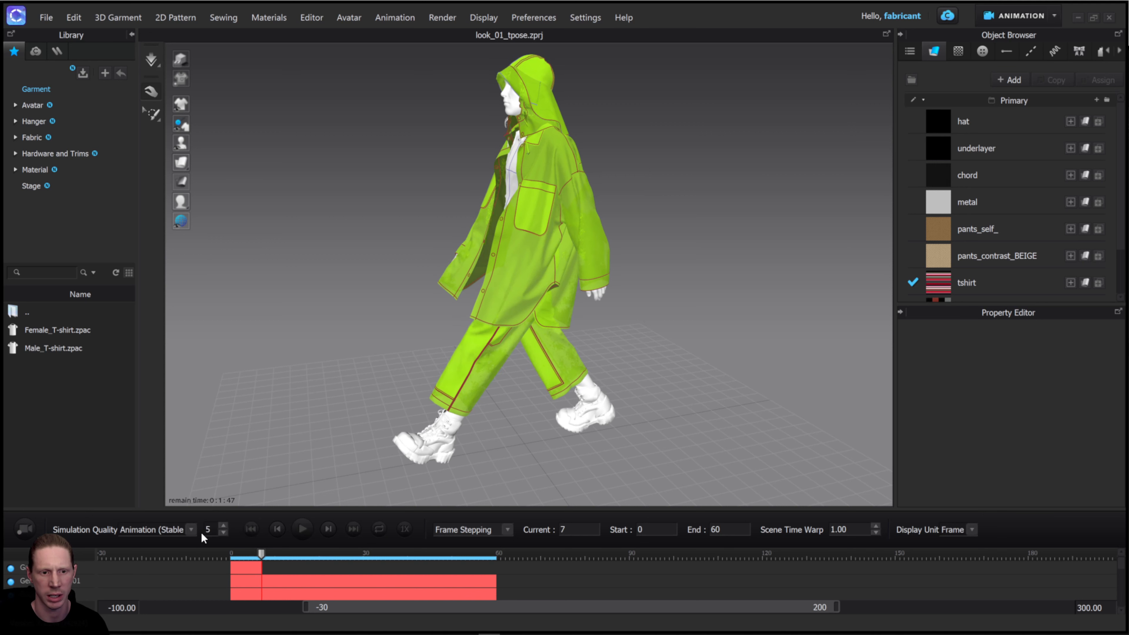
pyautogui.click(252, 529)
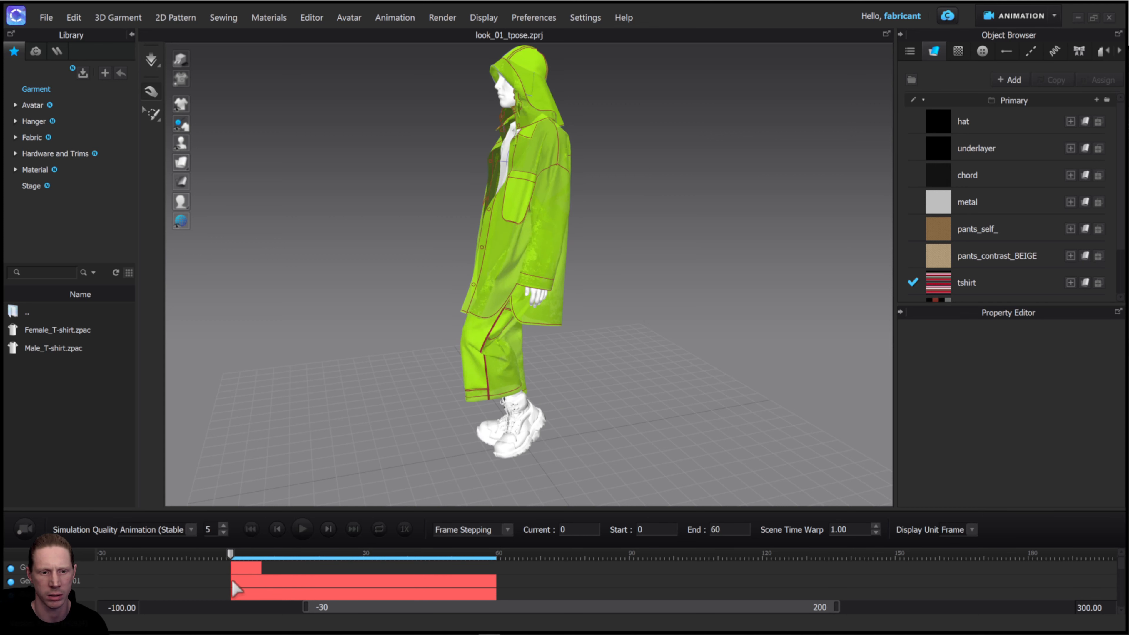
pyautogui.click(240, 564)
pyautogui.click(266, 574)
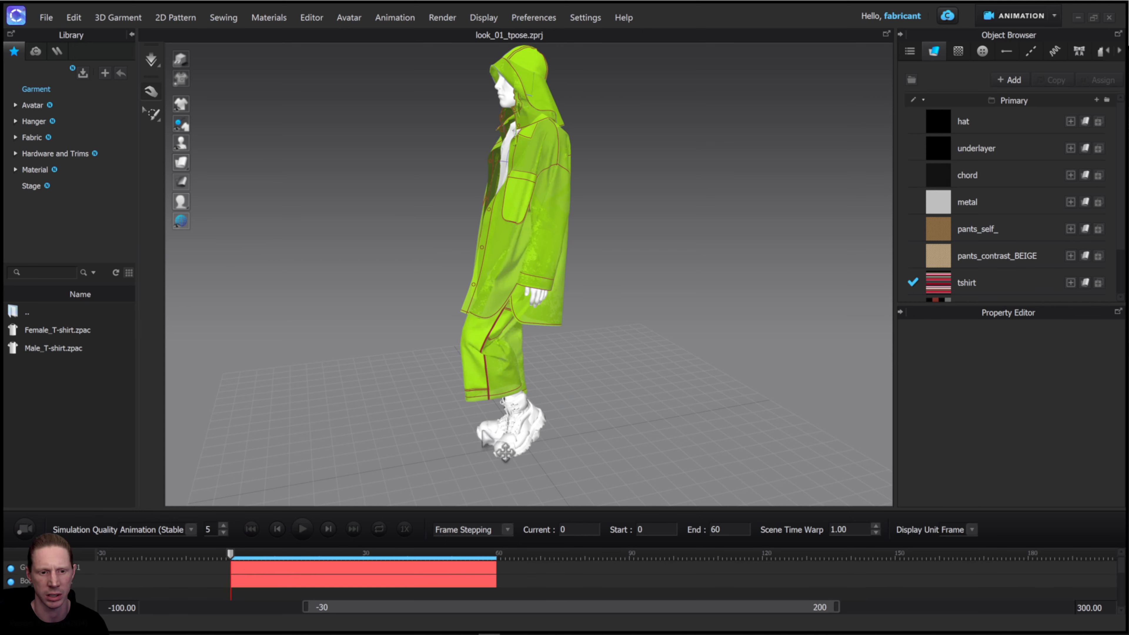
# Step: Switch from Animation to Simulation mode and bring the outfit's 2D pattern pieces into view
pyautogui.moveTo(605, 232); pyautogui.dragTo(632, 218, button='right')
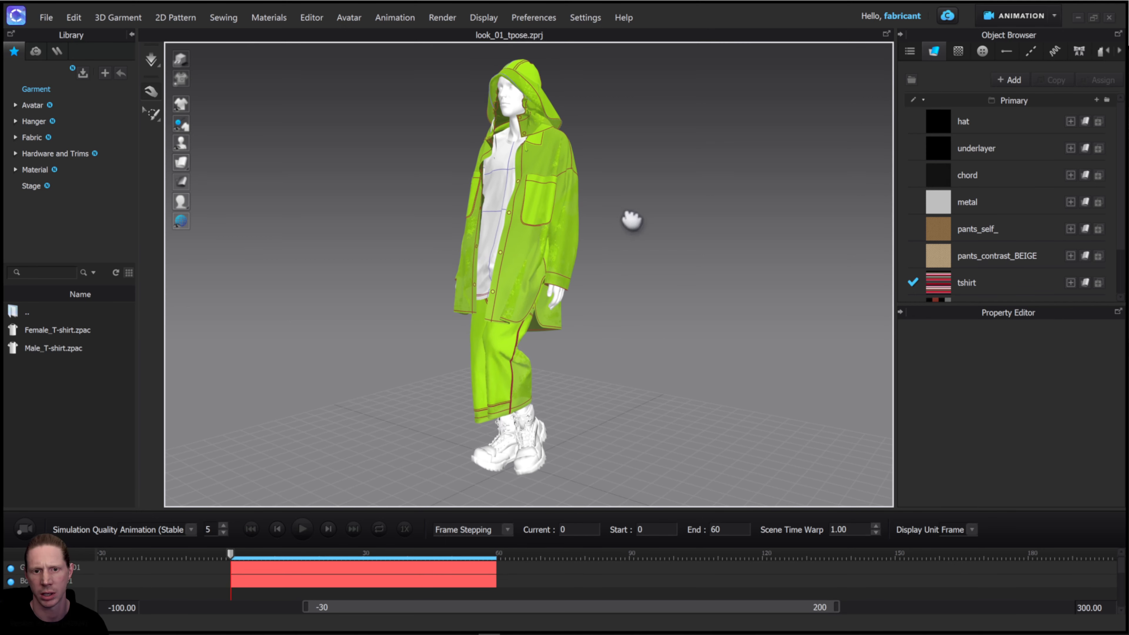
pyautogui.click(1020, 15)
pyautogui.click(1020, 33)
pyautogui.scroll(-3, 740, 285)
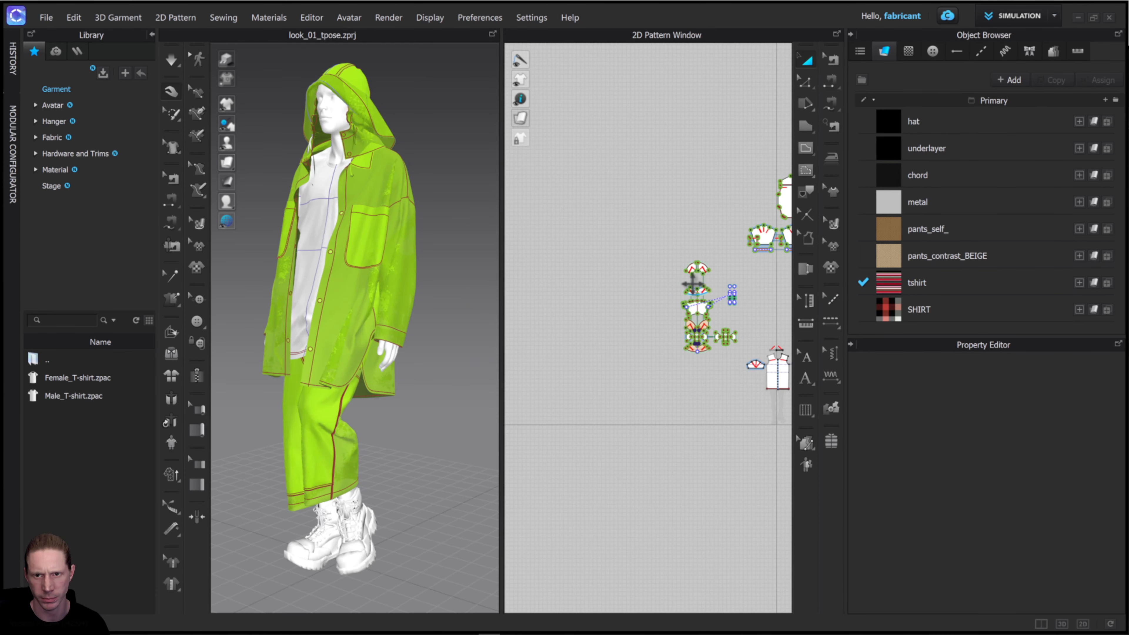
pyautogui.moveTo(680, 275); pyautogui.dragTo(597, 255, button='middle')
# Step: Examine the garment mesh around the jacket cuff in mesh display, and return to a textured surface display
pyautogui.moveTo(222, 169)
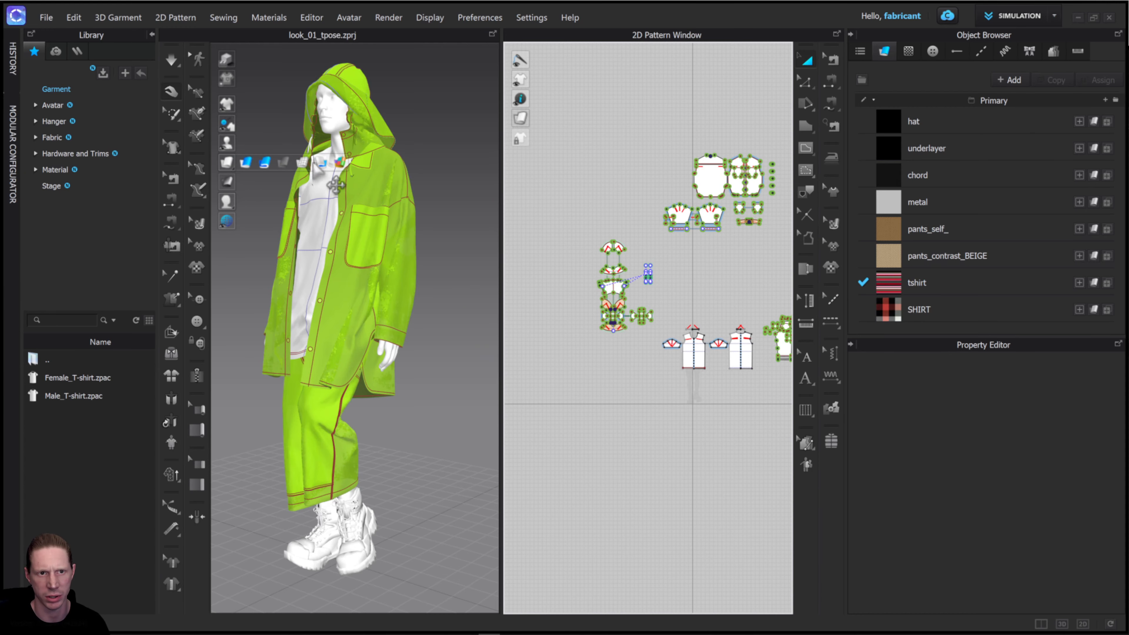
pyautogui.click(305, 164)
pyautogui.scroll(5, 403, 279)
pyautogui.scroll(5, 408, 289)
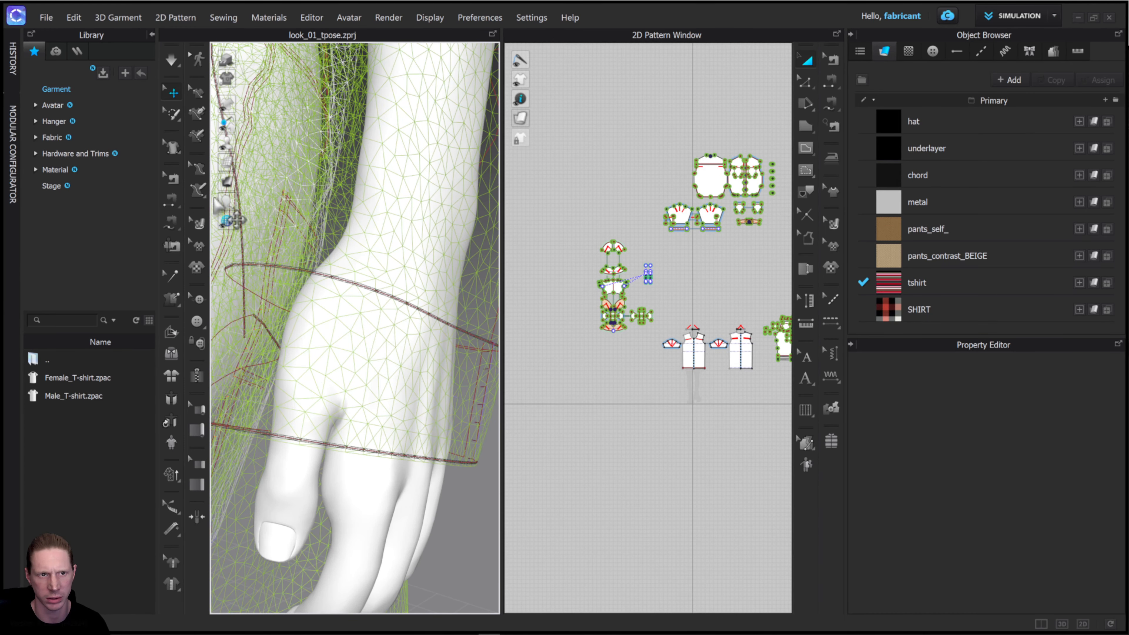
pyautogui.click(248, 162)
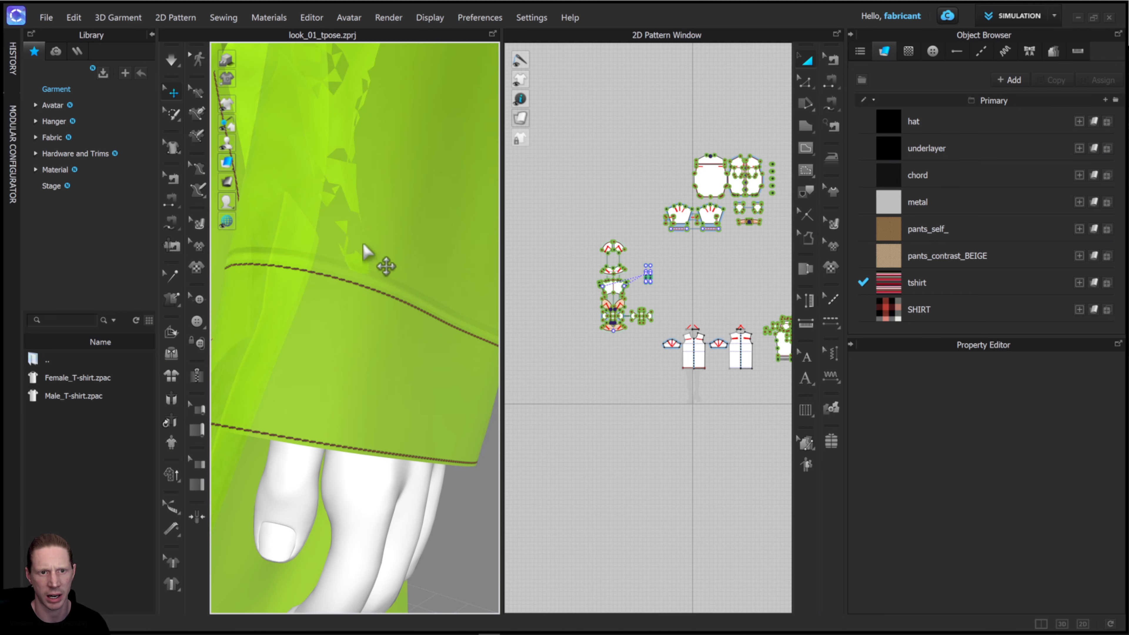
pyautogui.scroll(-3, 445, 289)
pyautogui.scroll(-3, 650, 335)
# Step: Select all the outfit's pattern pieces and set their mesh type to Quad
pyautogui.scroll(4, 636, 302)
pyautogui.scroll(2, 636, 302)
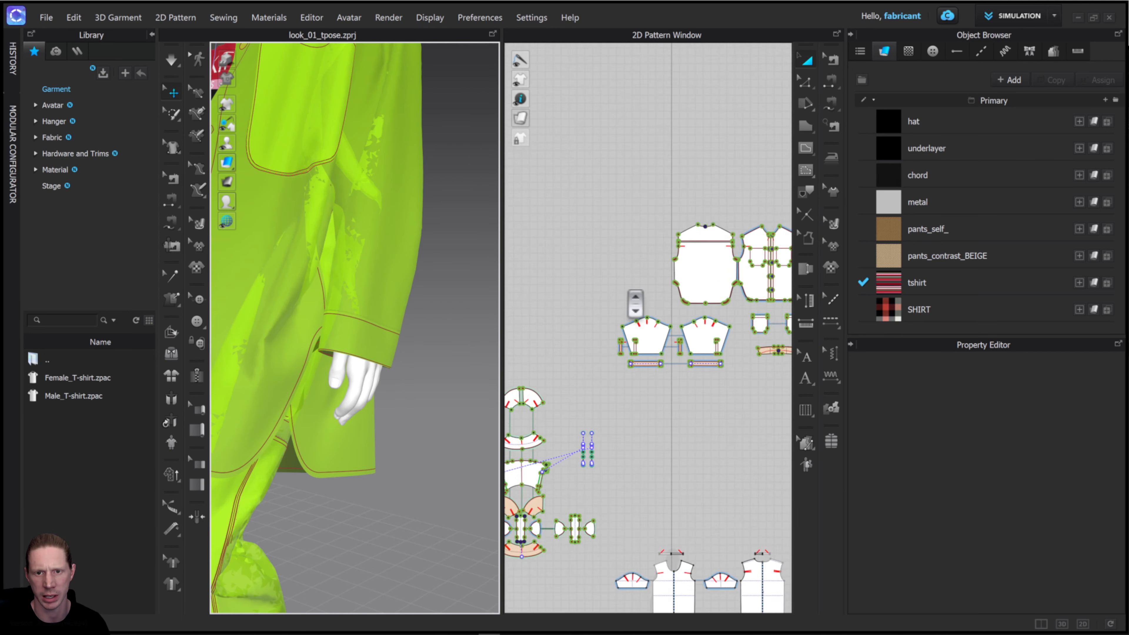
pyautogui.scroll(-5, 636, 303)
pyautogui.moveTo(560, 244); pyautogui.dragTo(750, 439)
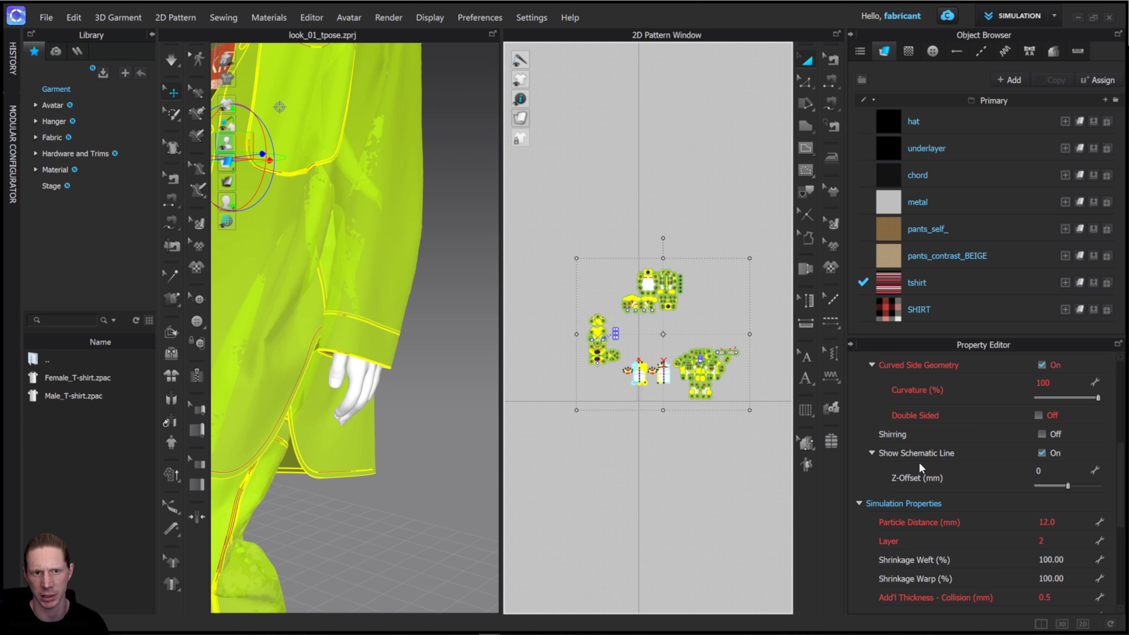
pyautogui.moveTo(550, 202); pyautogui.dragTo(753, 445)
pyautogui.scroll(-3, 999, 503)
pyautogui.scroll(-3, 999, 503)
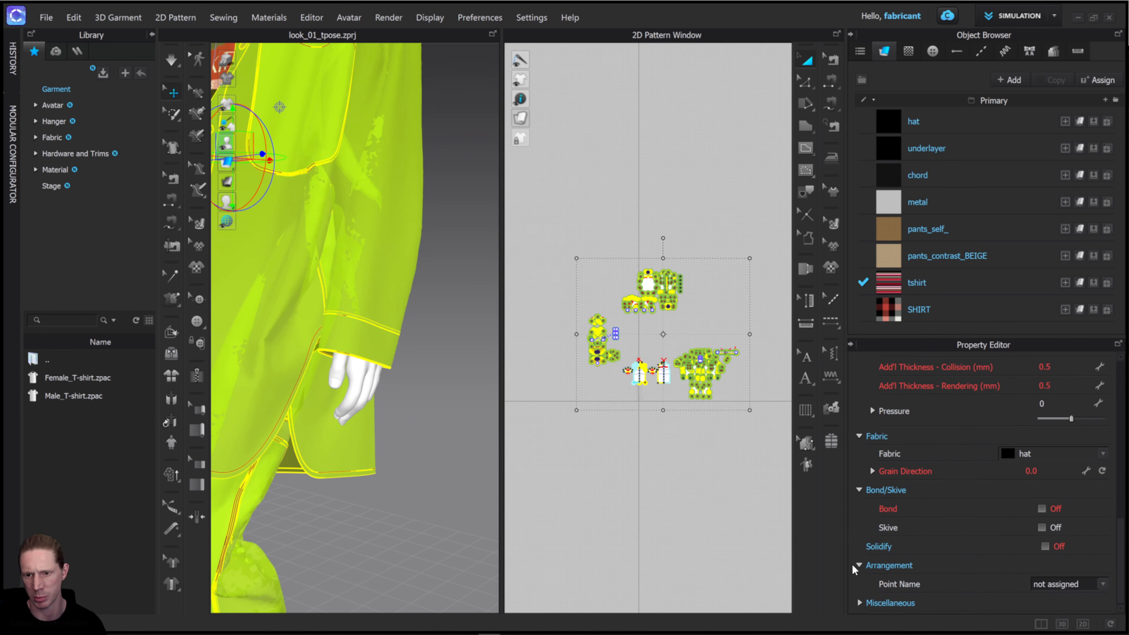
pyautogui.click(860, 602)
pyautogui.scroll(-2, 948, 547)
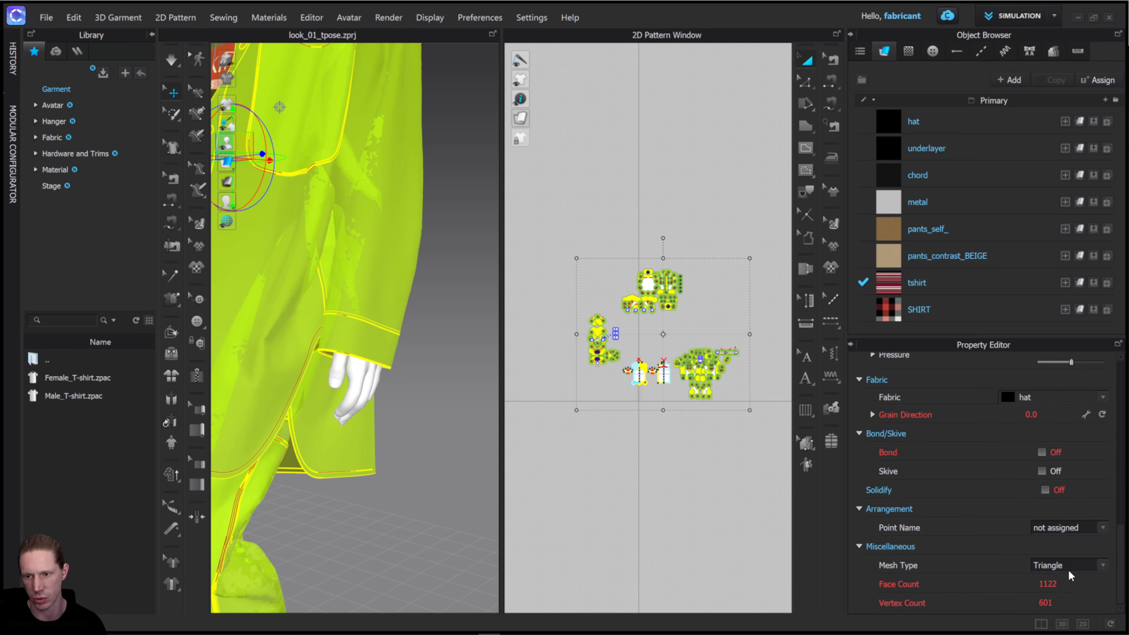
pyautogui.click(1051, 578)
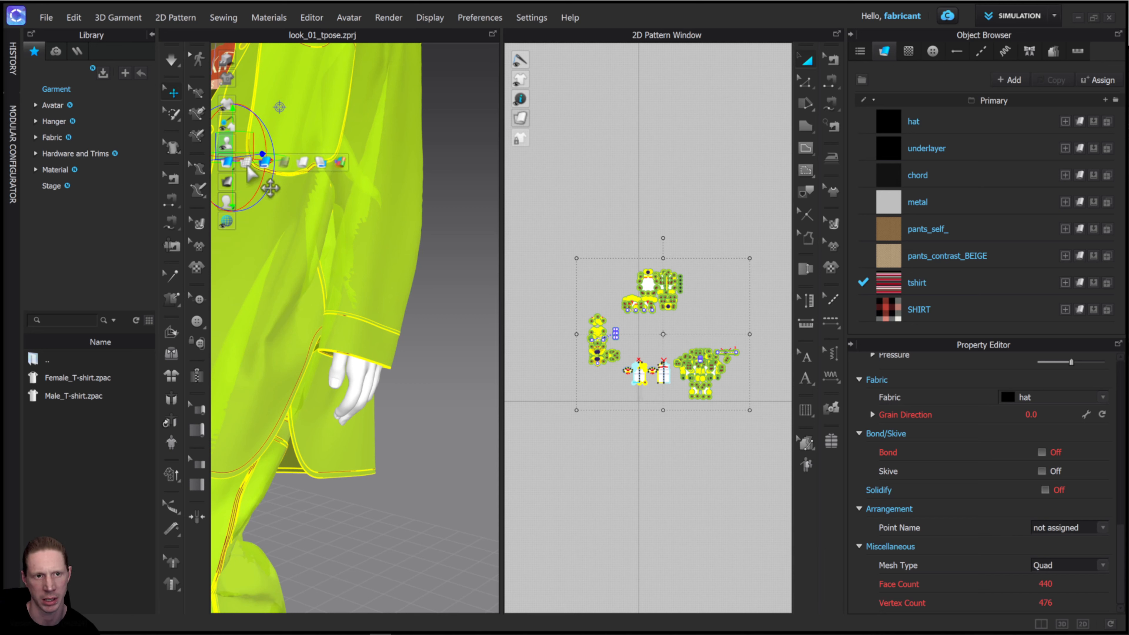
# Step: Examine the quad mesh around the sleeve cuff and jacket in mesh display, and restore the textured surface display
pyautogui.click(246, 161)
pyautogui.scroll(6, 391, 244)
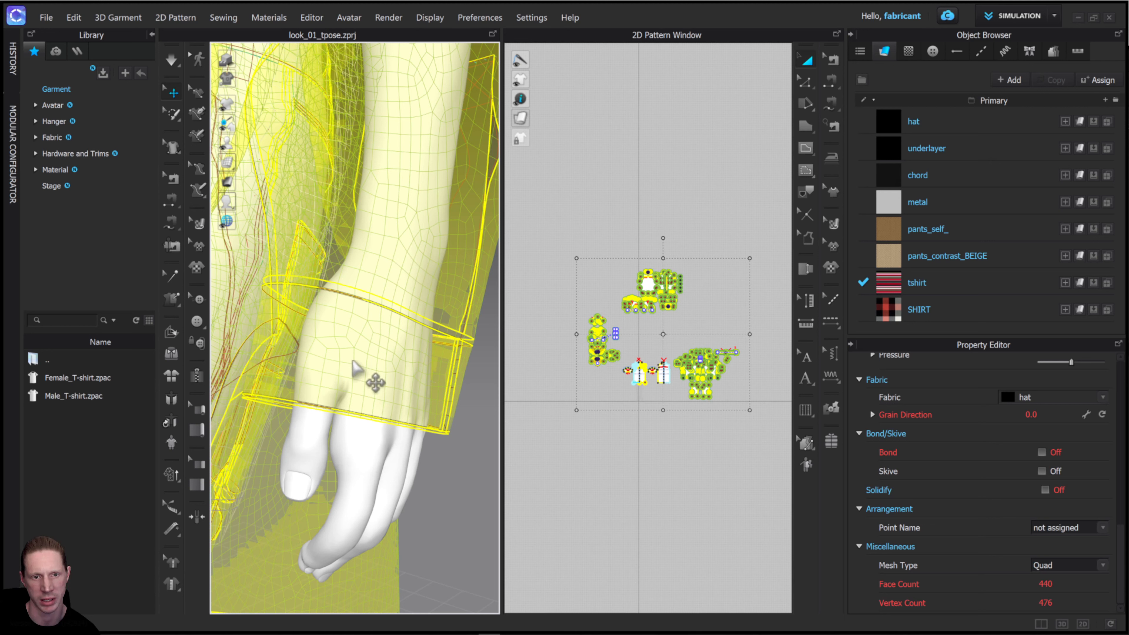
pyautogui.scroll(-6, 431, 229)
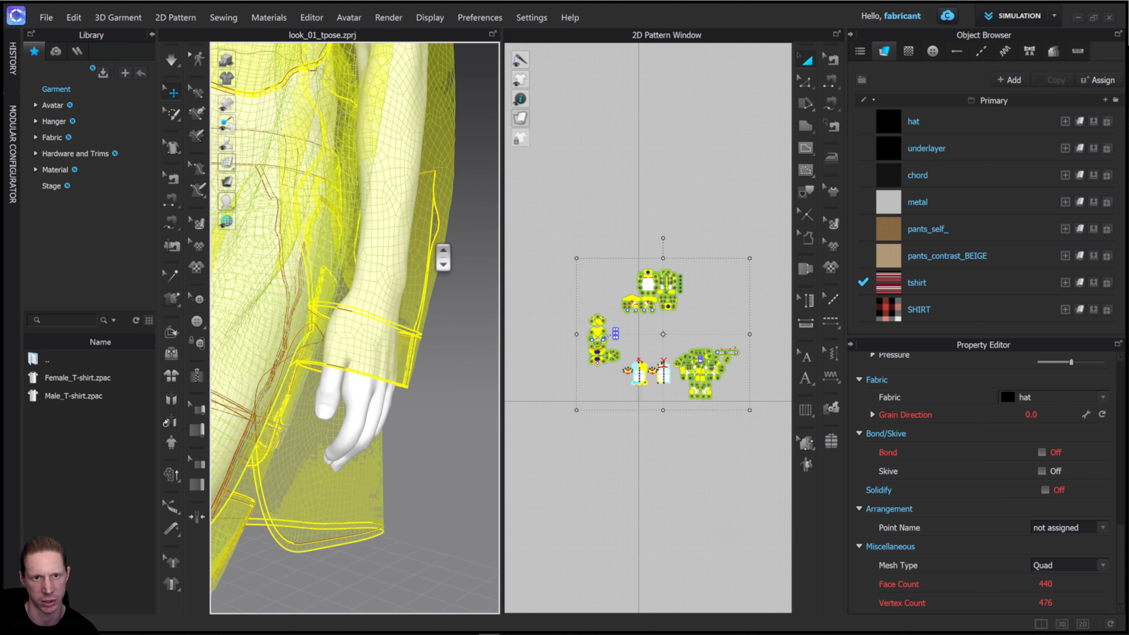
pyautogui.click(227, 162)
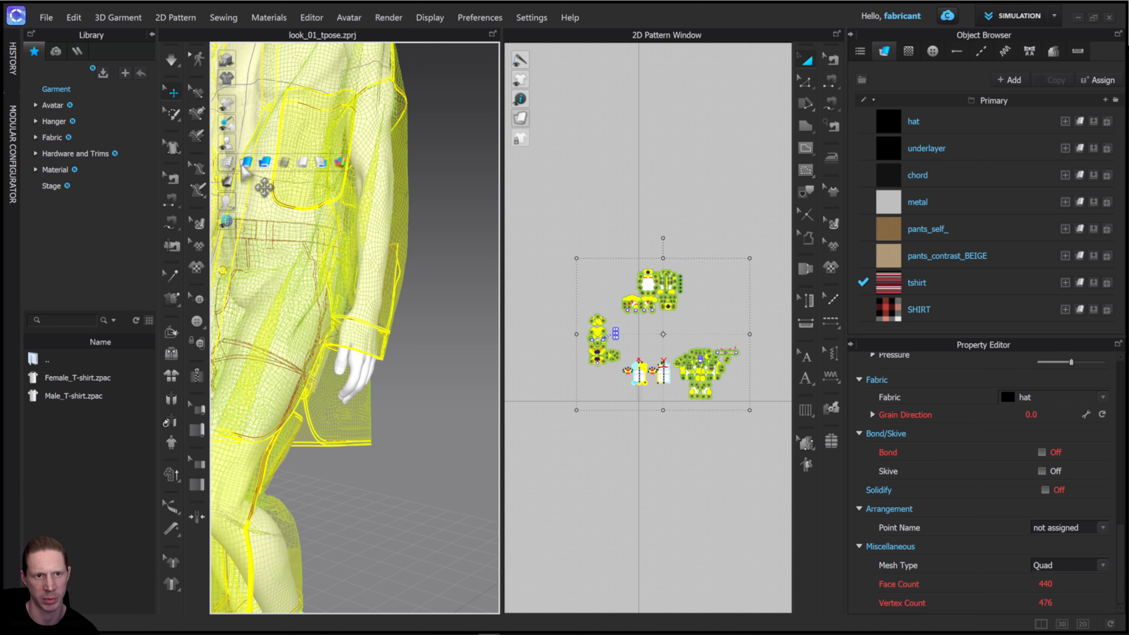
pyautogui.click(253, 165)
pyautogui.moveTo(384, 255); pyautogui.dragTo(474, 303, button='middle')
pyautogui.scroll(-6, 434, 286)
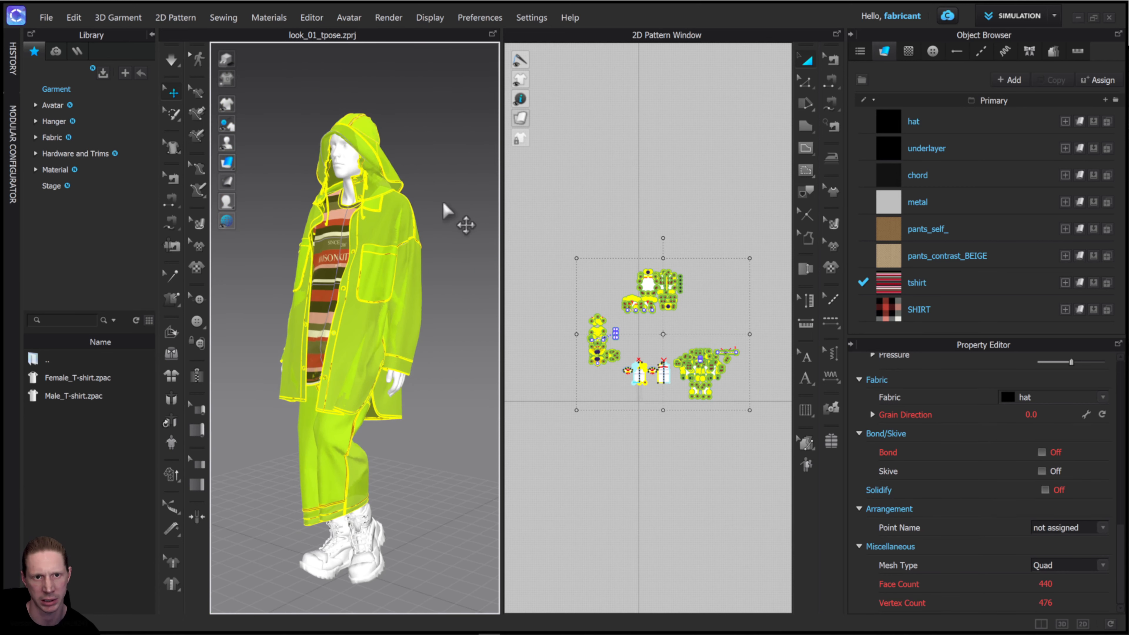
# Step: Return to Animation mode with nothing selected and record the garment animation from frame 0 to 60
pyautogui.click(443, 203)
pyautogui.click(1026, 15)
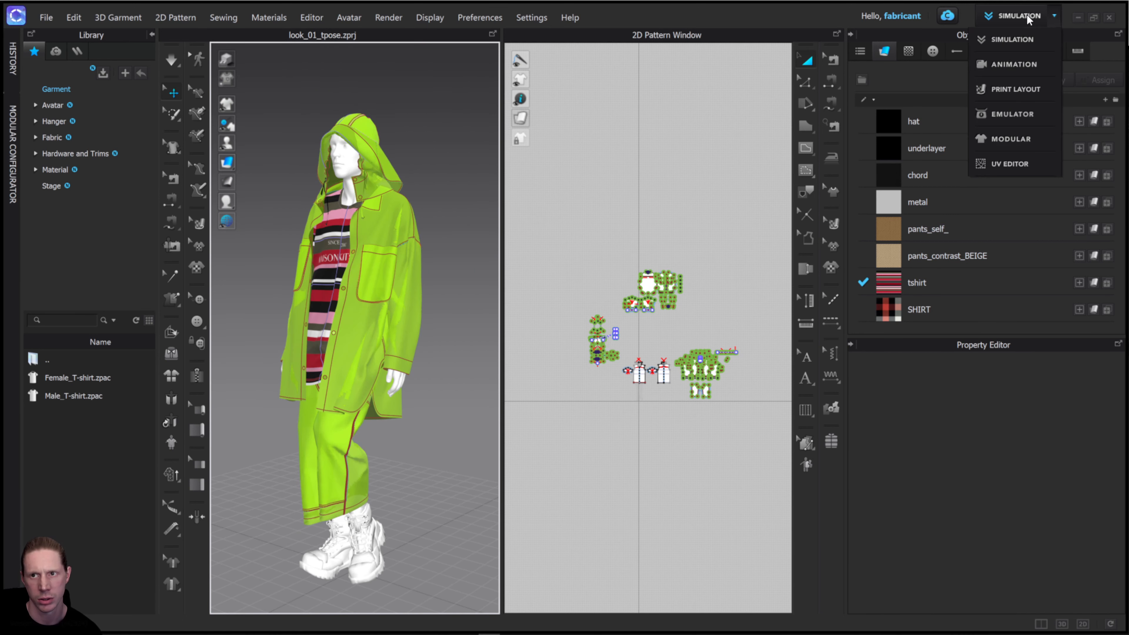
pyautogui.click(1022, 61)
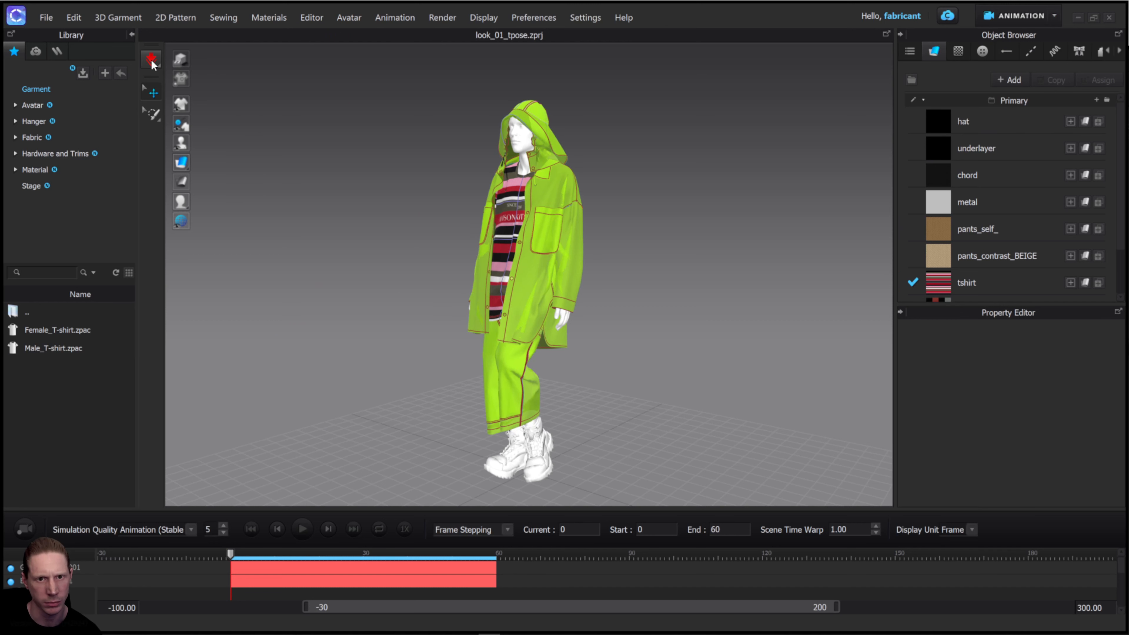
pyautogui.click(152, 62)
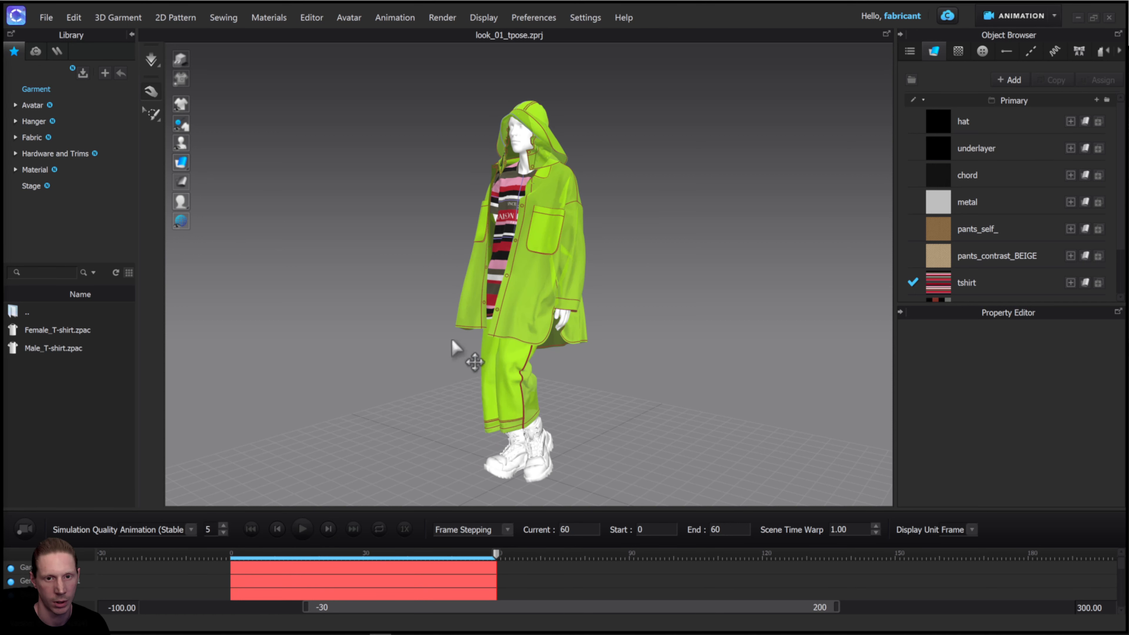
# Step: Inspect the recorded outfit's drape from the front at frames 0, 30 and 60
pyautogui.moveTo(391, 320); pyautogui.dragTo(428, 317, button='right')
pyautogui.scroll(5, 535, 209)
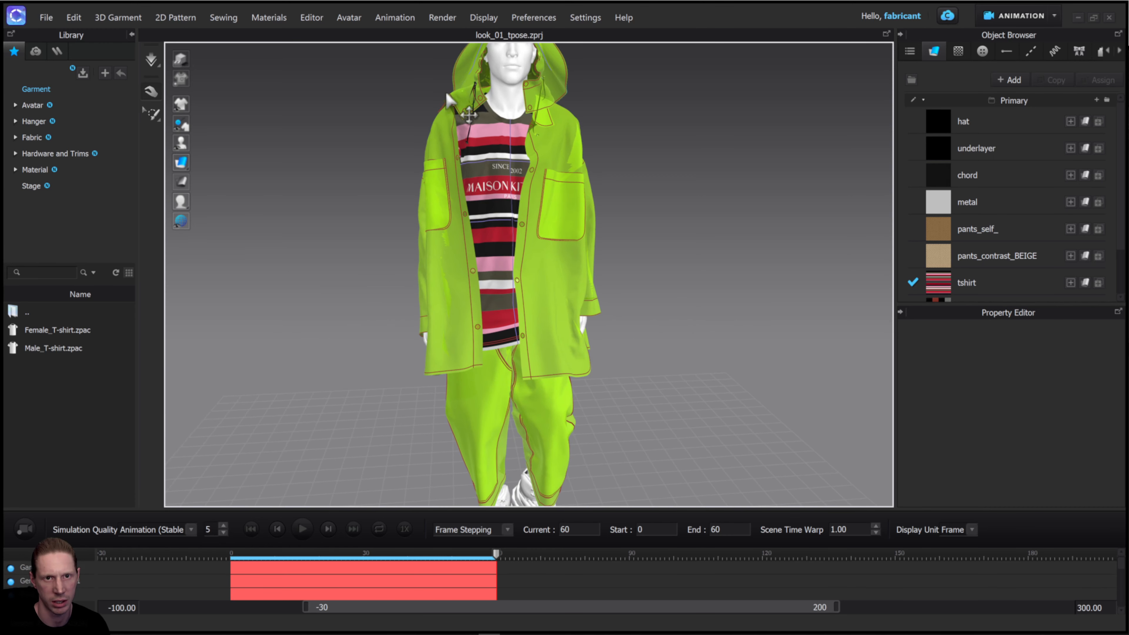
pyautogui.scroll(-5, 624, 327)
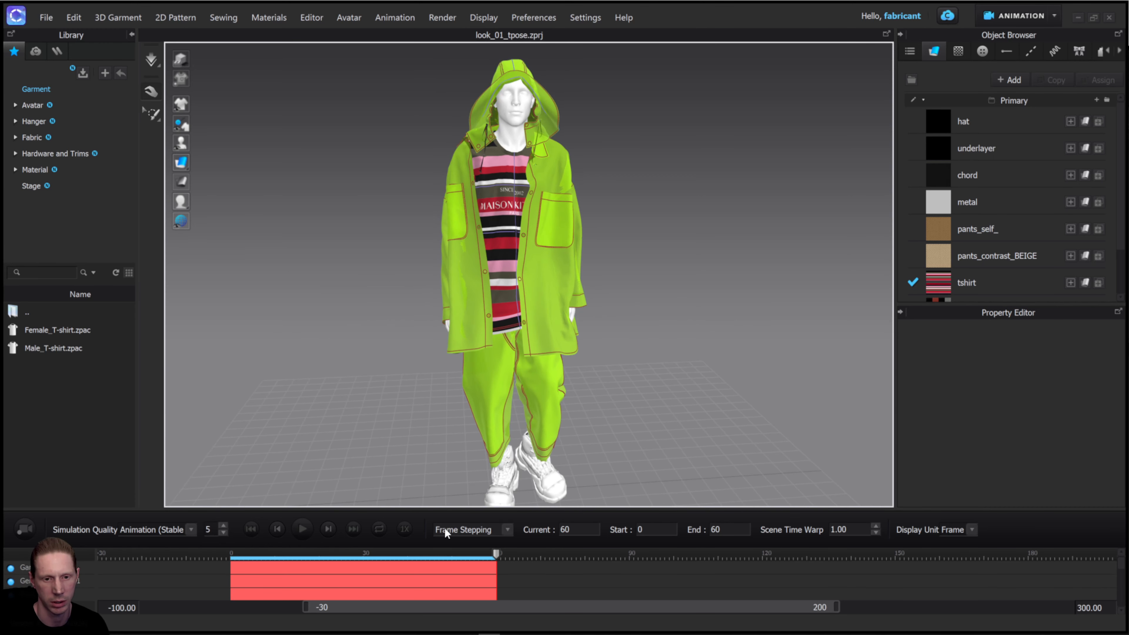
pyautogui.moveTo(637, 242); pyautogui.dragTo(623, 241, button='right')
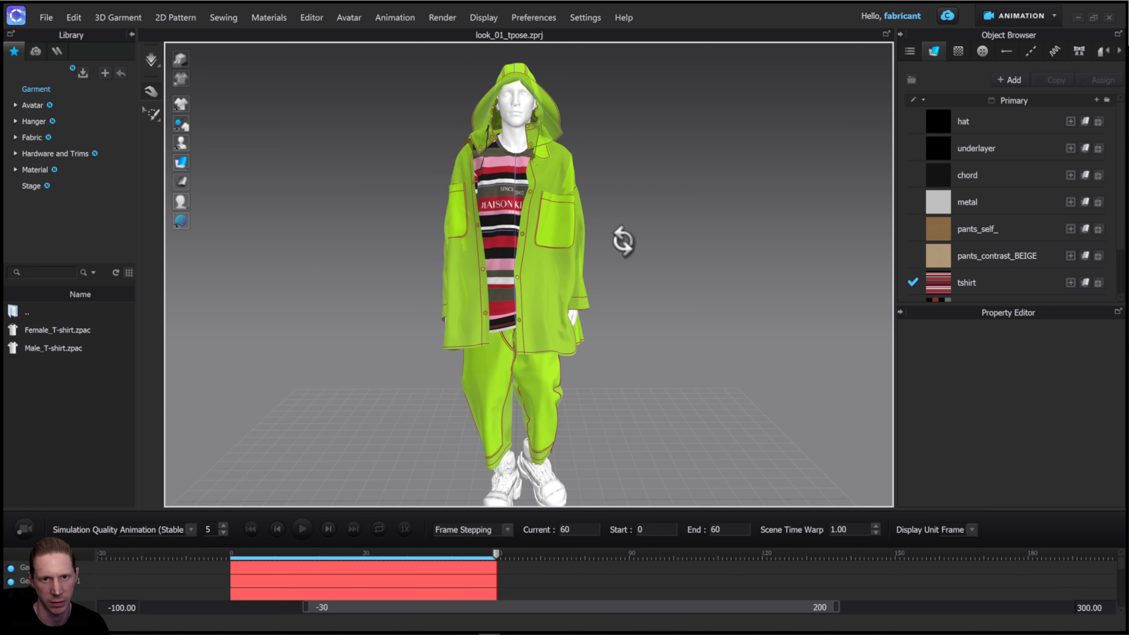
pyautogui.click(251, 529)
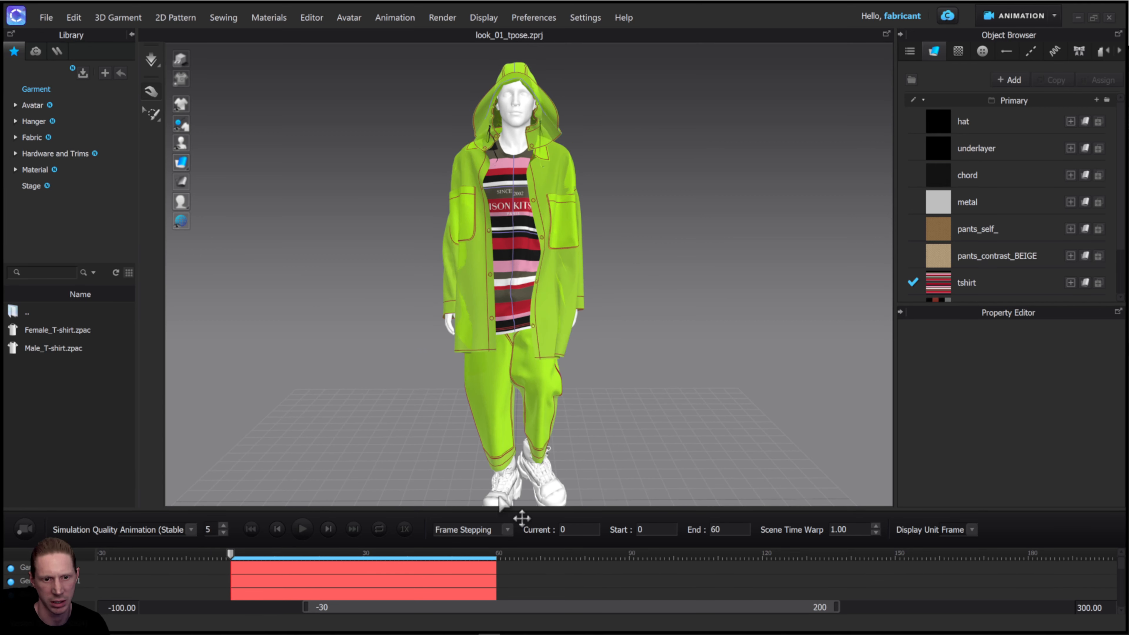
pyautogui.click(363, 554)
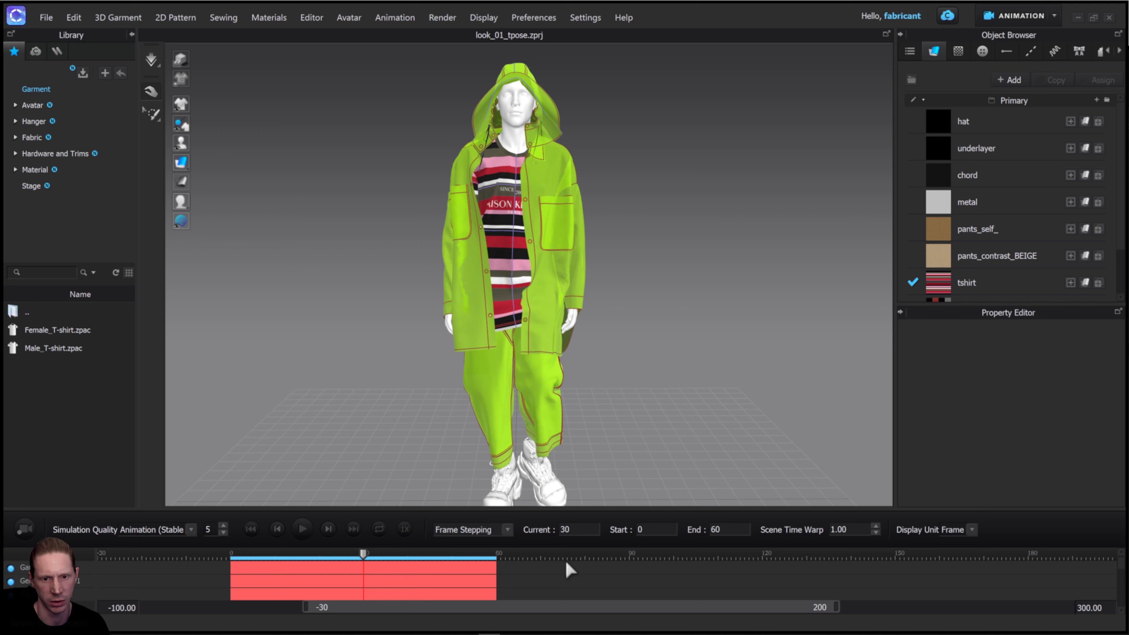
pyautogui.click(353, 529)
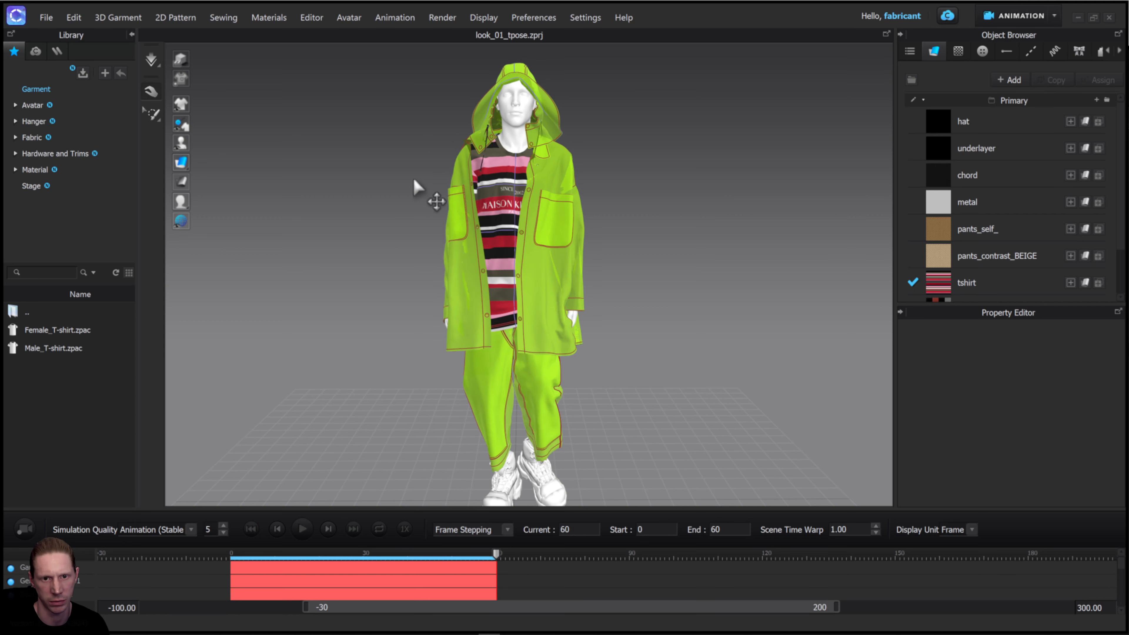
# Step: Turn on looped playback and review the recorded walk from the front and side
pyautogui.click(277, 529)
pyautogui.click(302, 528)
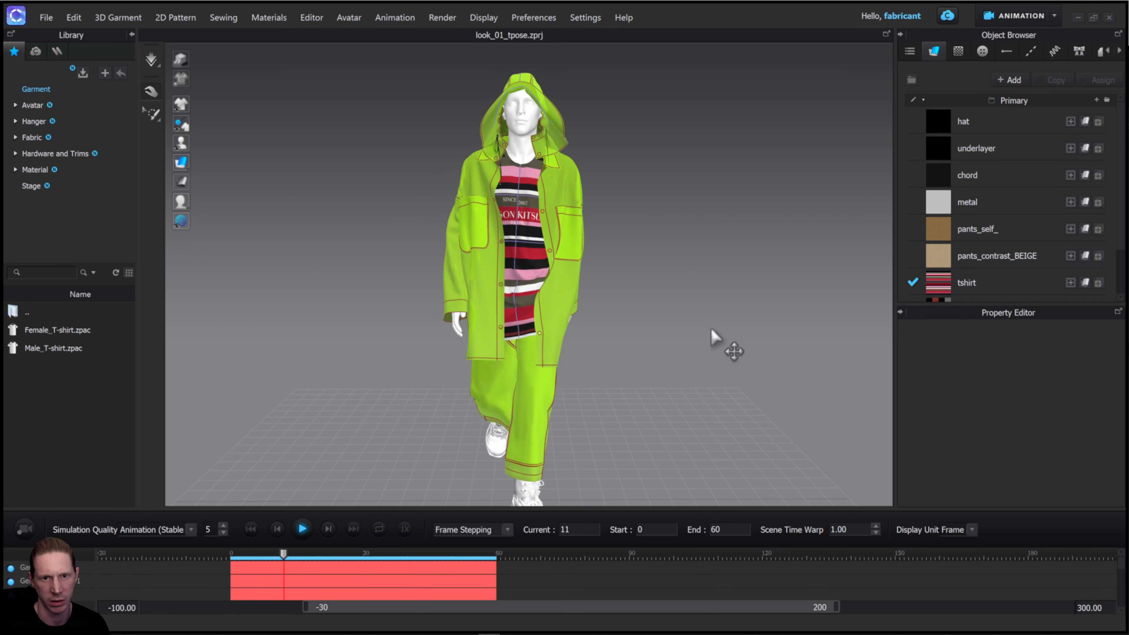
pyautogui.moveTo(708, 318); pyautogui.dragTo(673, 332, button='right')
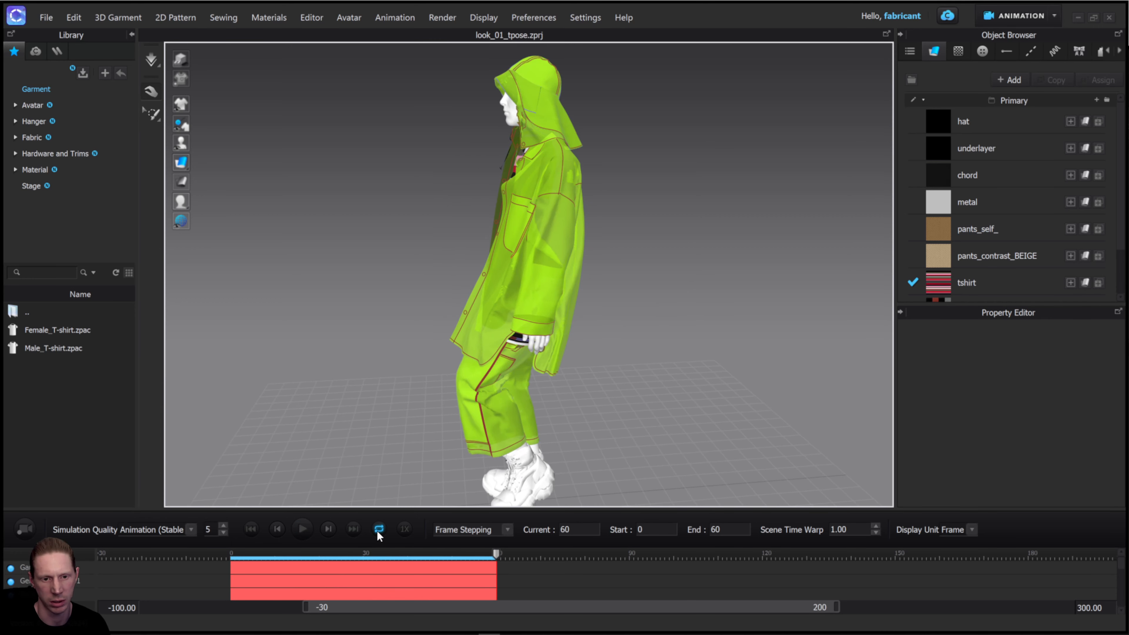
pyautogui.moveTo(612, 384); pyautogui.dragTo(640, 356, button='right')
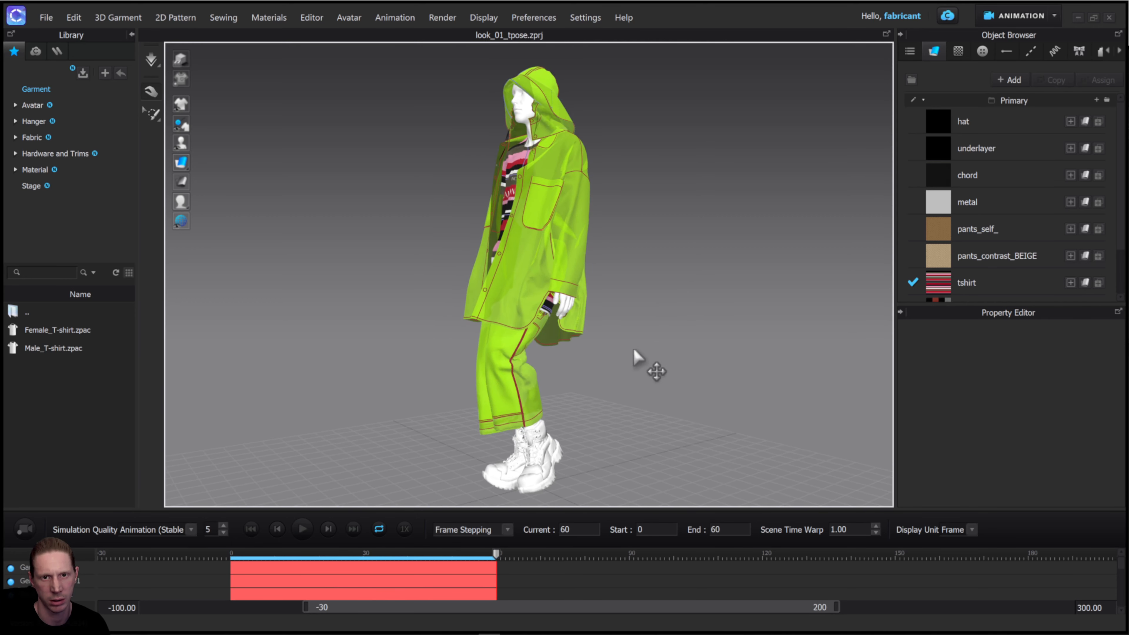
pyautogui.click(302, 528)
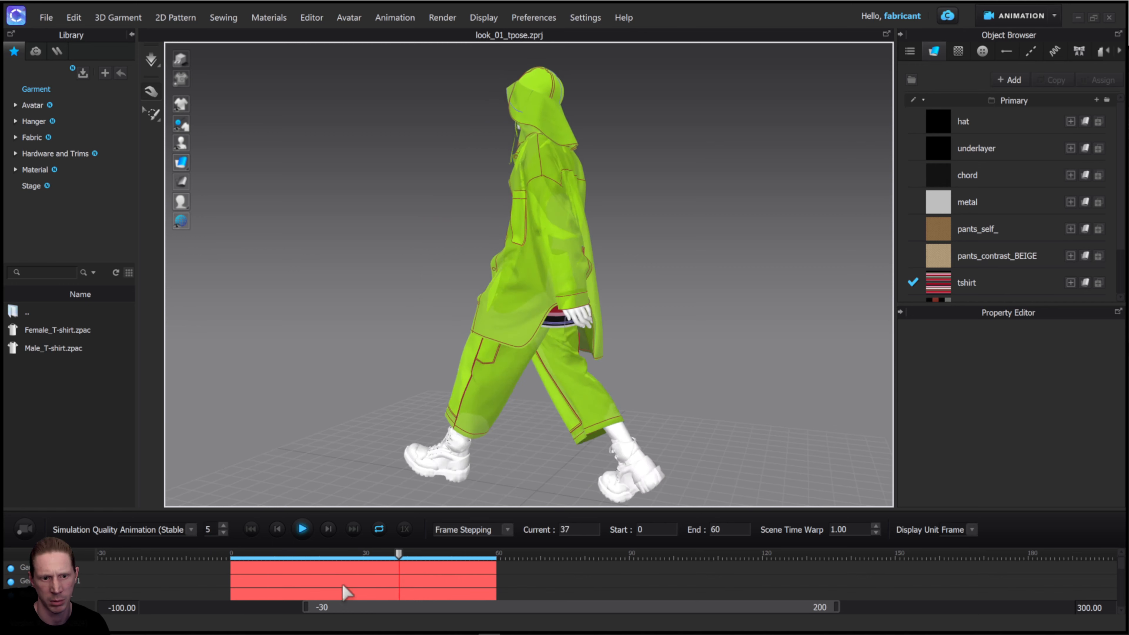
pyautogui.click(301, 529)
pyautogui.moveTo(377, 490); pyautogui.dragTo(354, 486, button='right')
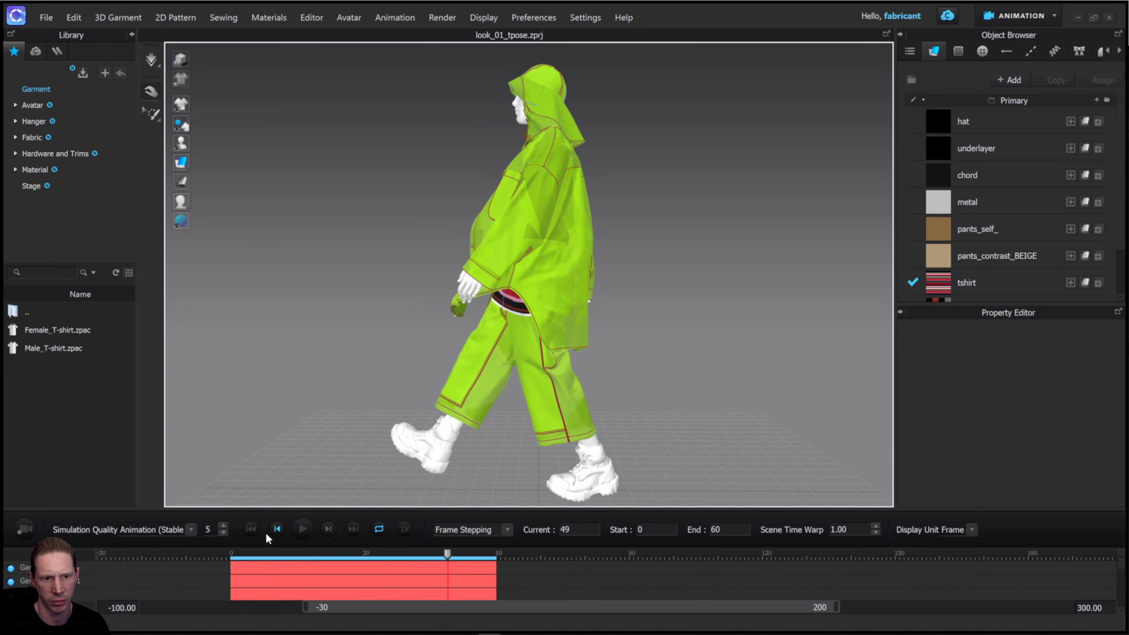
# Step: Compare the outfit's drape at the first and last frames, finishing at frame 0 in front view
pyautogui.click(252, 530)
pyautogui.click(352, 529)
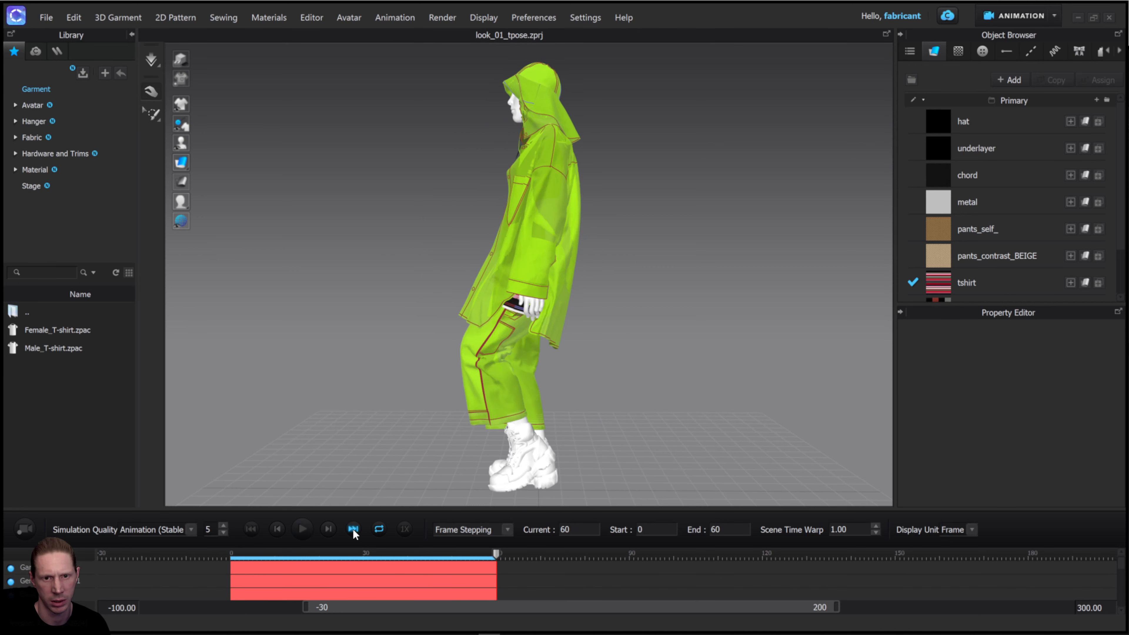
pyautogui.click(253, 528)
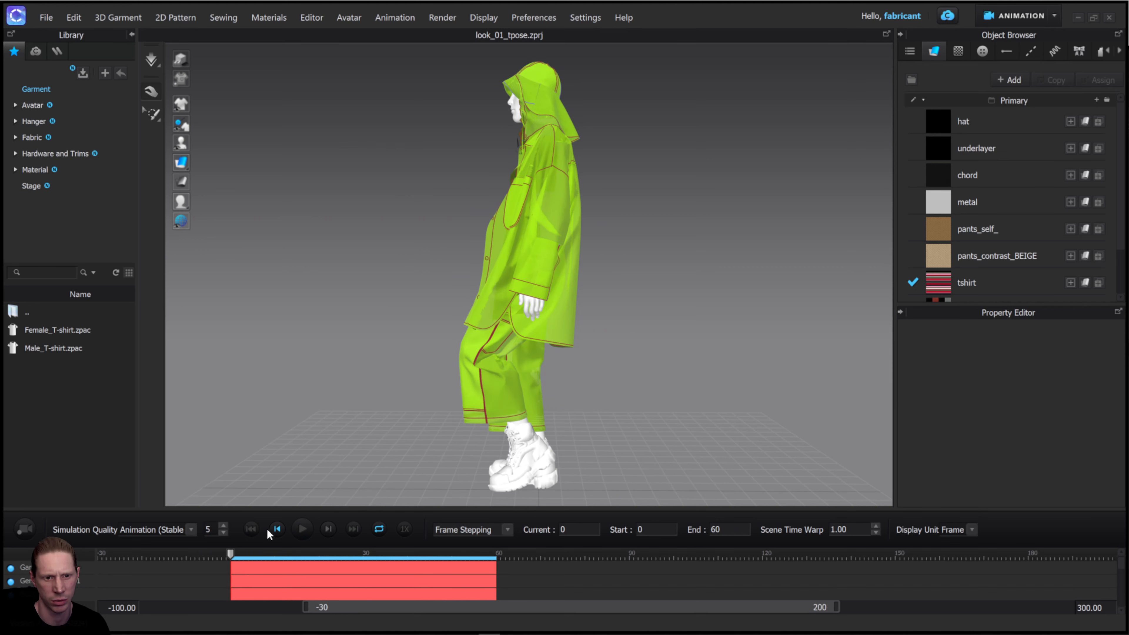
pyautogui.click(353, 528)
pyautogui.click(252, 529)
pyautogui.moveTo(627, 324); pyautogui.dragTo(532, 294, button='right')
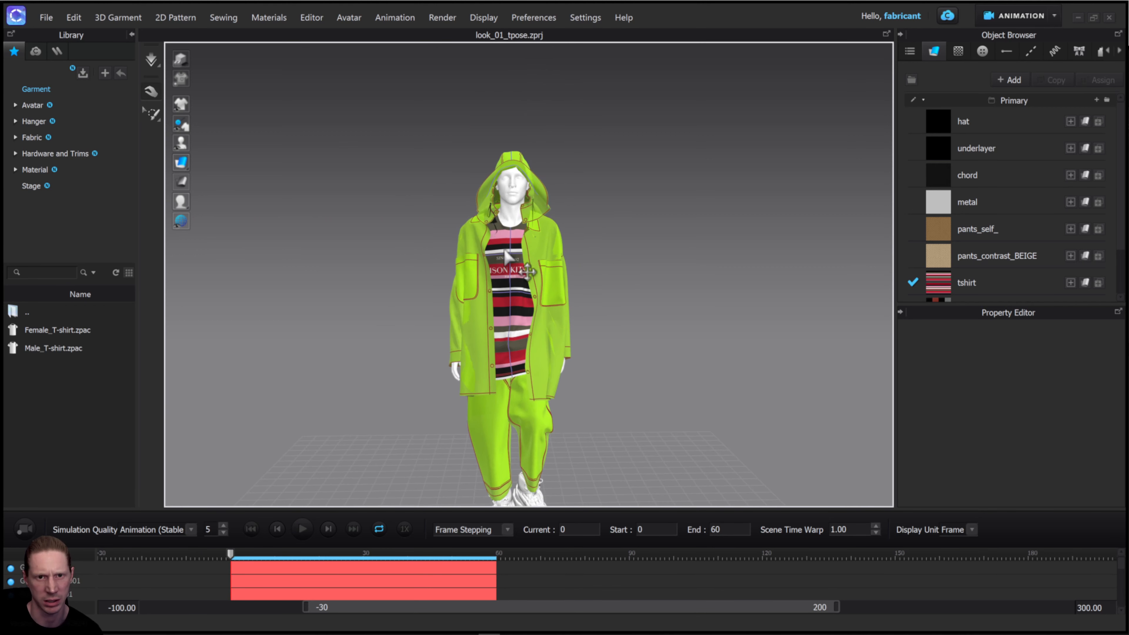
# Step: Check the outfit at frame 14, return the animation to frame 0, and switch to Simulation mode
pyautogui.click(293, 563)
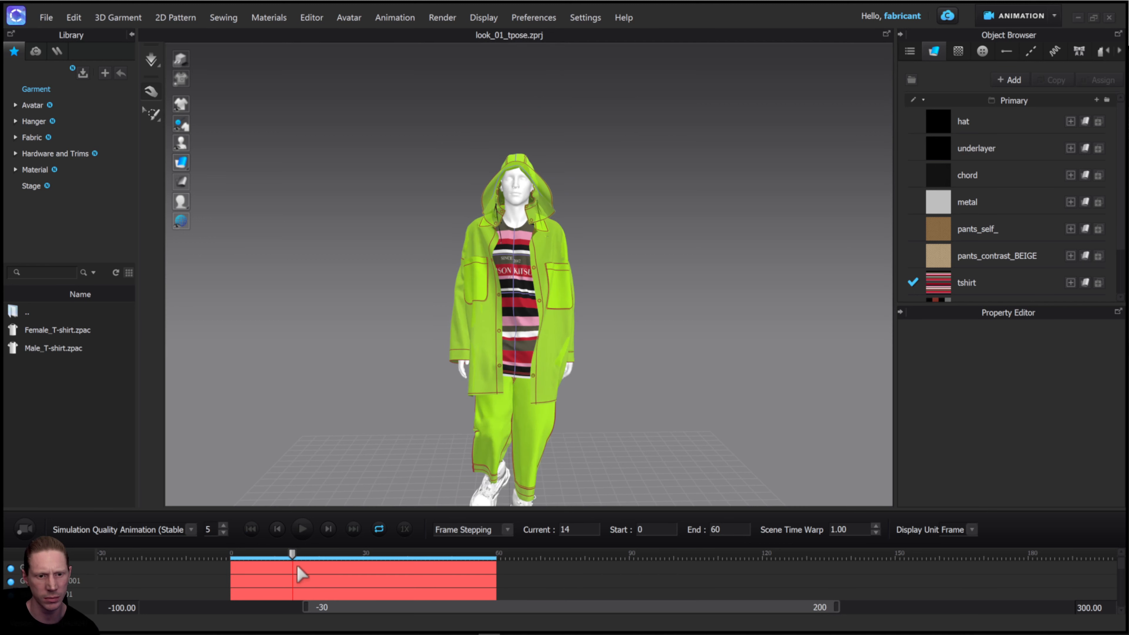
pyautogui.click(251, 529)
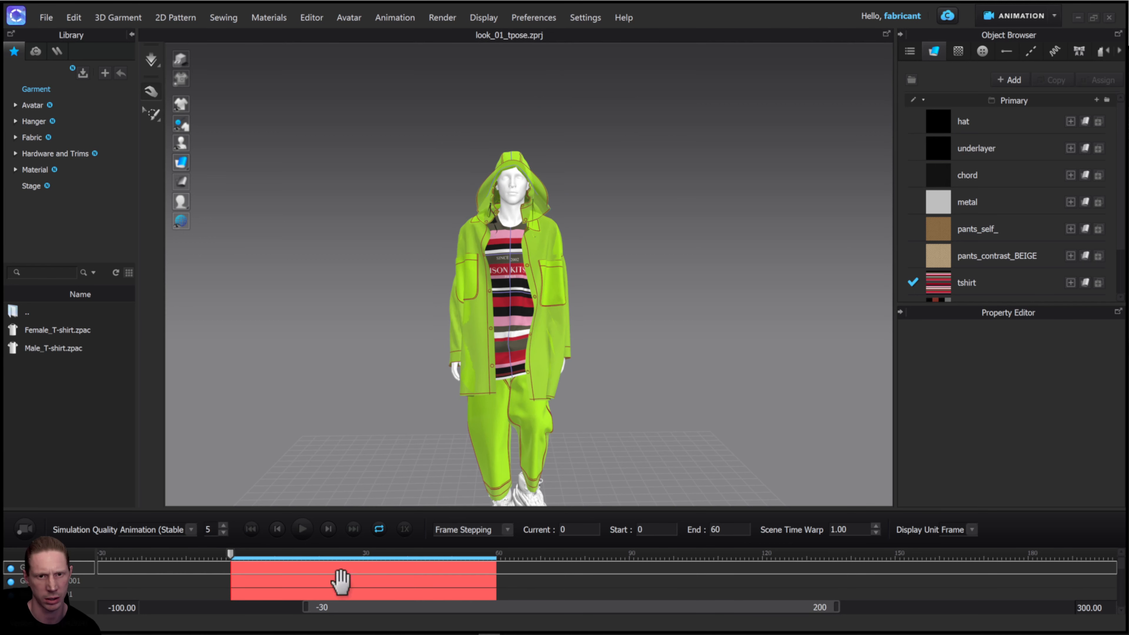
pyautogui.click(1013, 16)
pyautogui.click(1007, 39)
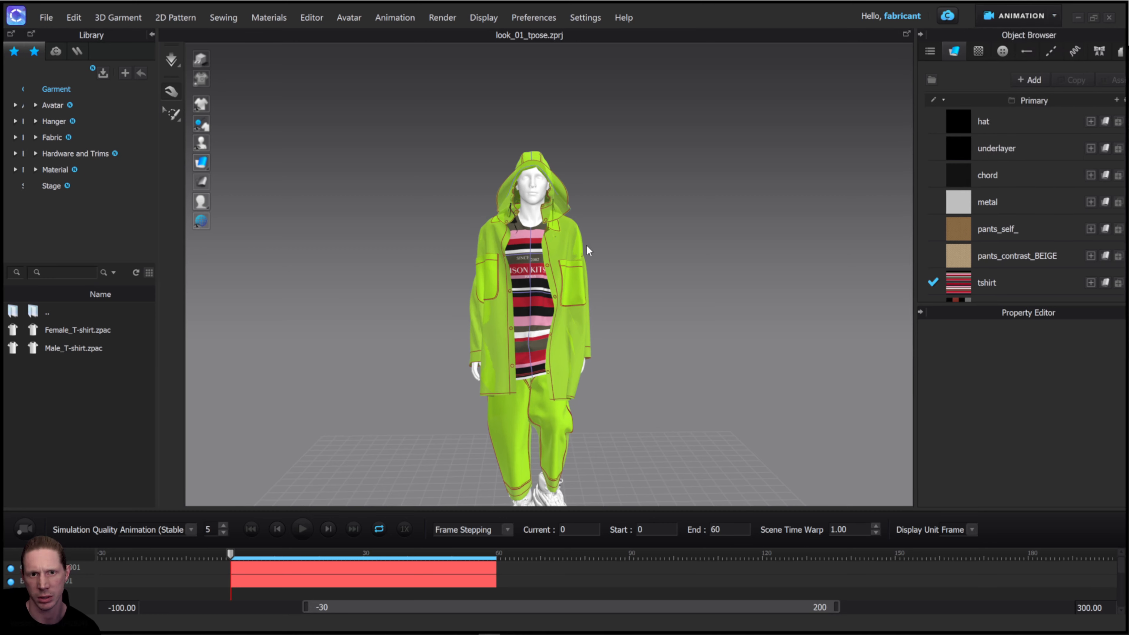
# Step: Select all the hood patterns and hide them in the 3D view to expose the overshirt's collar
pyautogui.moveTo(560, 283); pyautogui.dragTo(634, 393)
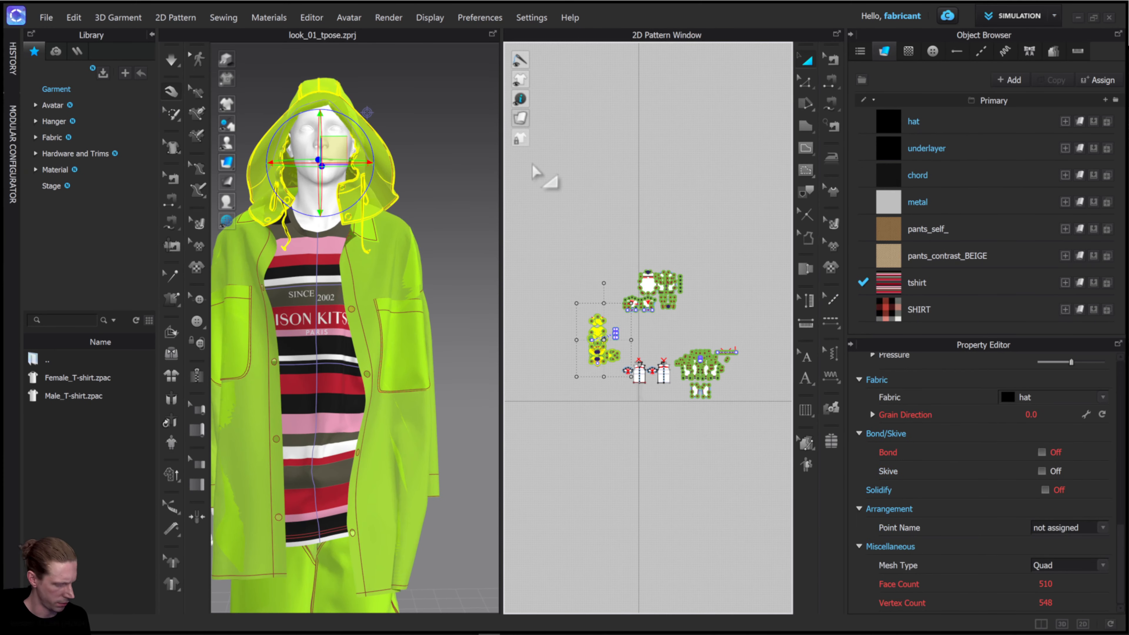
pyautogui.hotkey('shift', 'q')
pyautogui.moveTo(386, 224); pyautogui.dragTo(466, 211, button='middle')
pyautogui.moveTo(640, 318); pyautogui.dragTo(649, 261, button='middle')
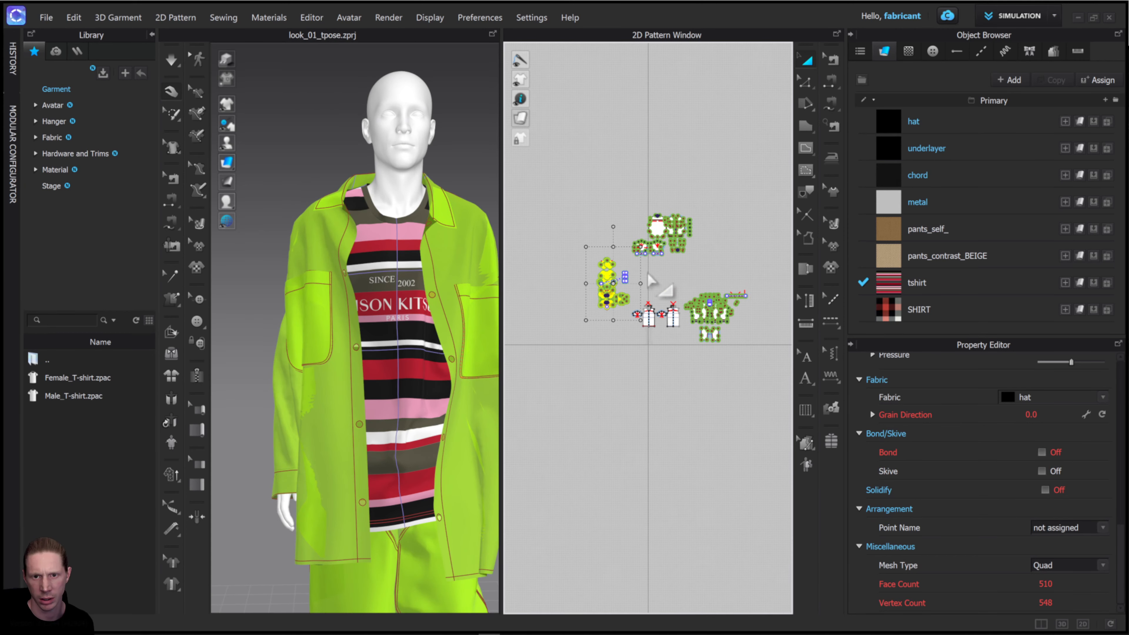
pyautogui.scroll(6, 453, 267)
# Step: Run the simulation and pull the overshirt's collar and button front into place on the avatar's right side
pyautogui.click(171, 59)
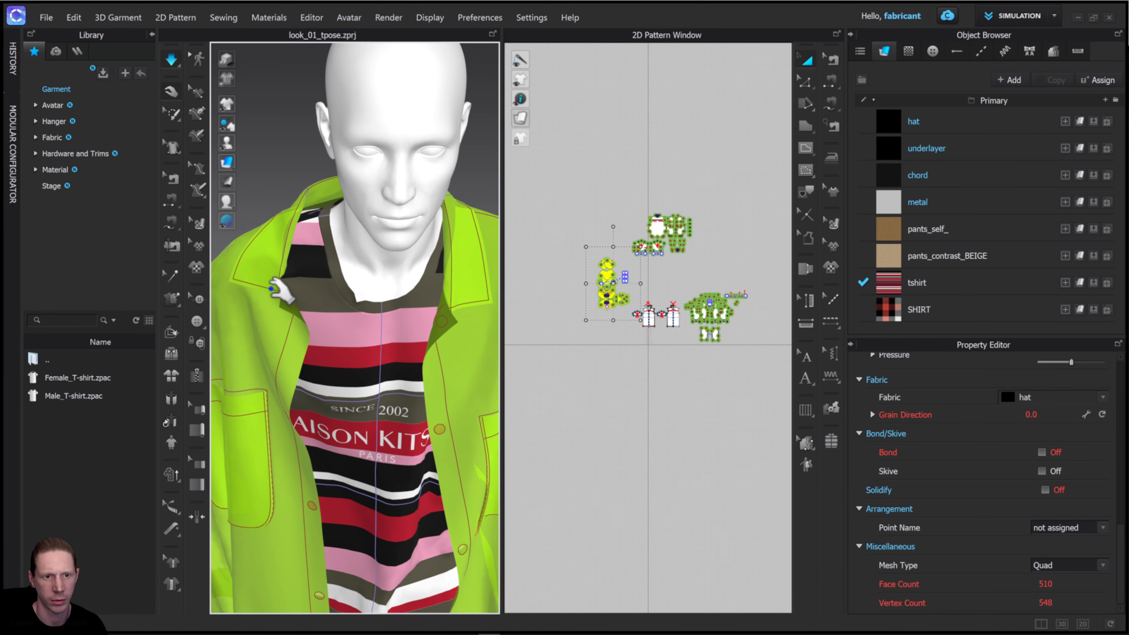
pyautogui.click(305, 323)
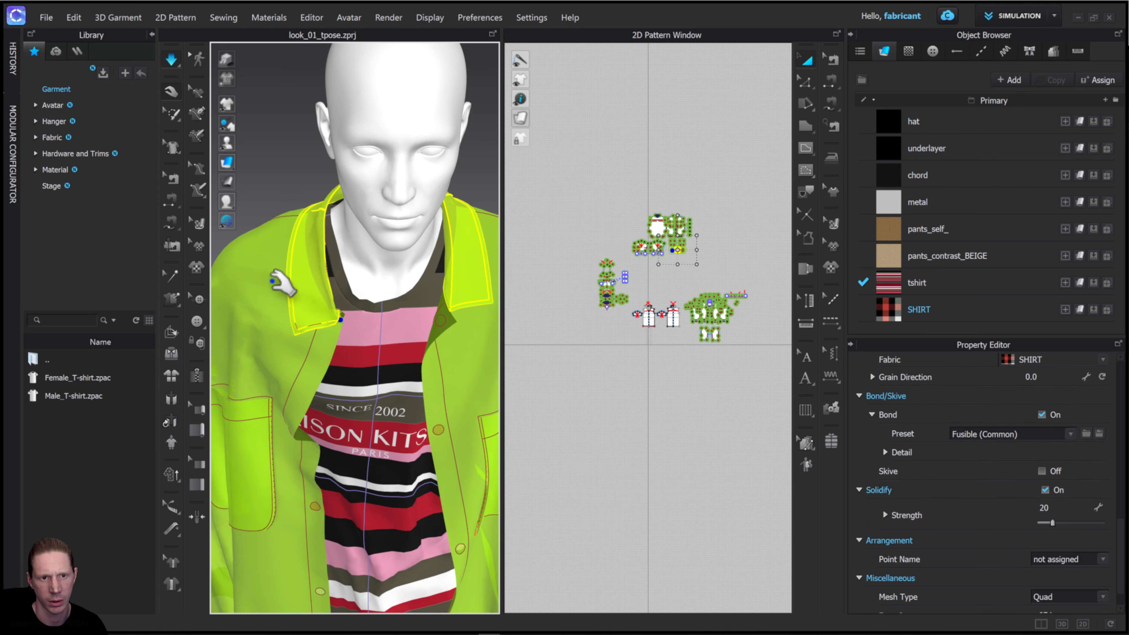
pyautogui.click(352, 367)
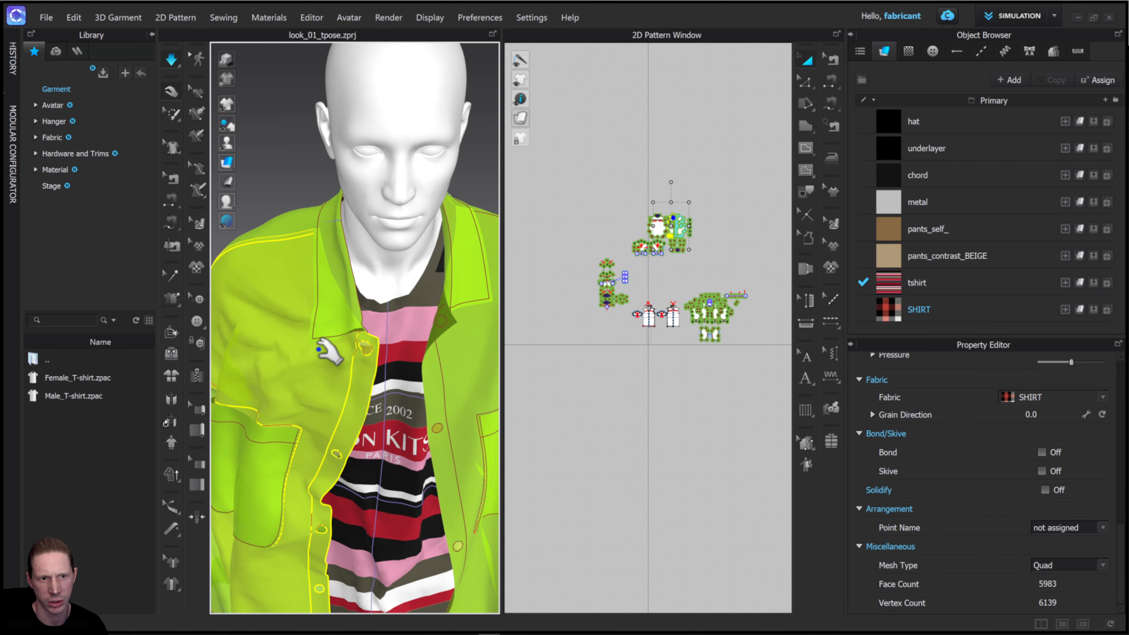
pyautogui.moveTo(345, 391); pyautogui.dragTo(353, 402)
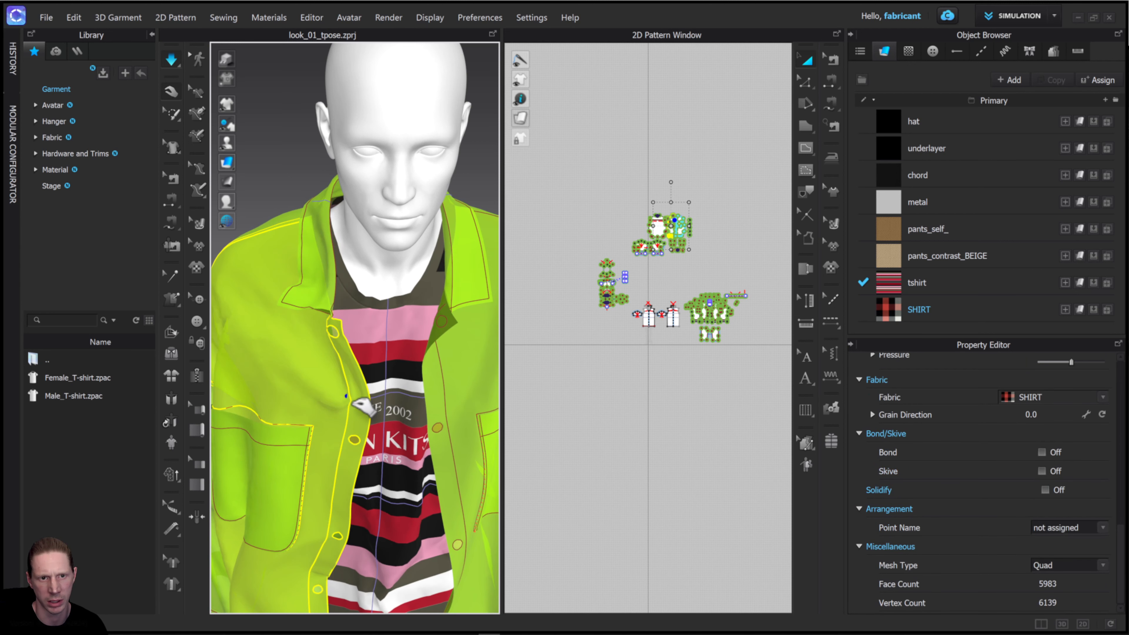
pyautogui.moveTo(355, 393); pyautogui.dragTo(313, 300, button='right')
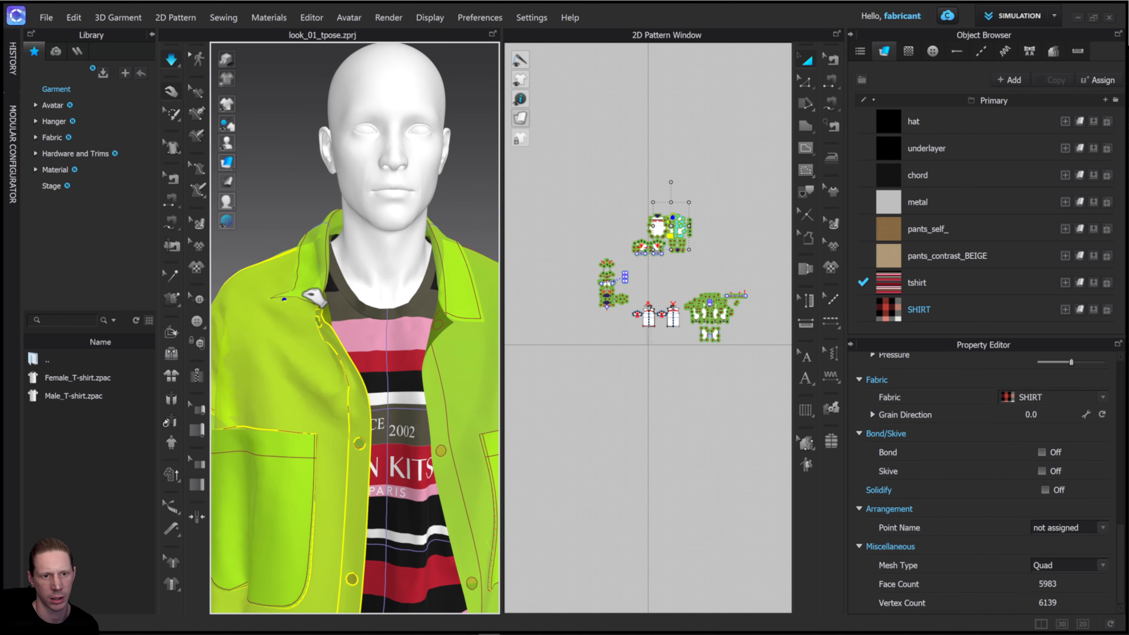
pyautogui.click(312, 297)
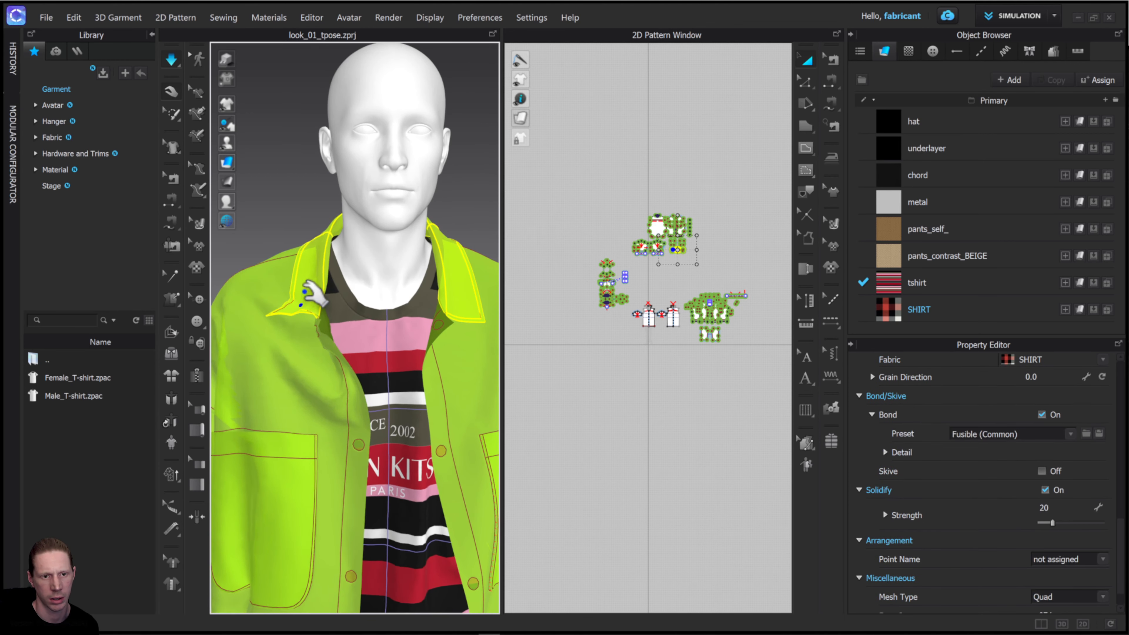
# Step: Unsolidify the overshirt's collar pattern and strengthen it instead
pyautogui.rightClick(311, 293)
pyautogui.click(356, 153)
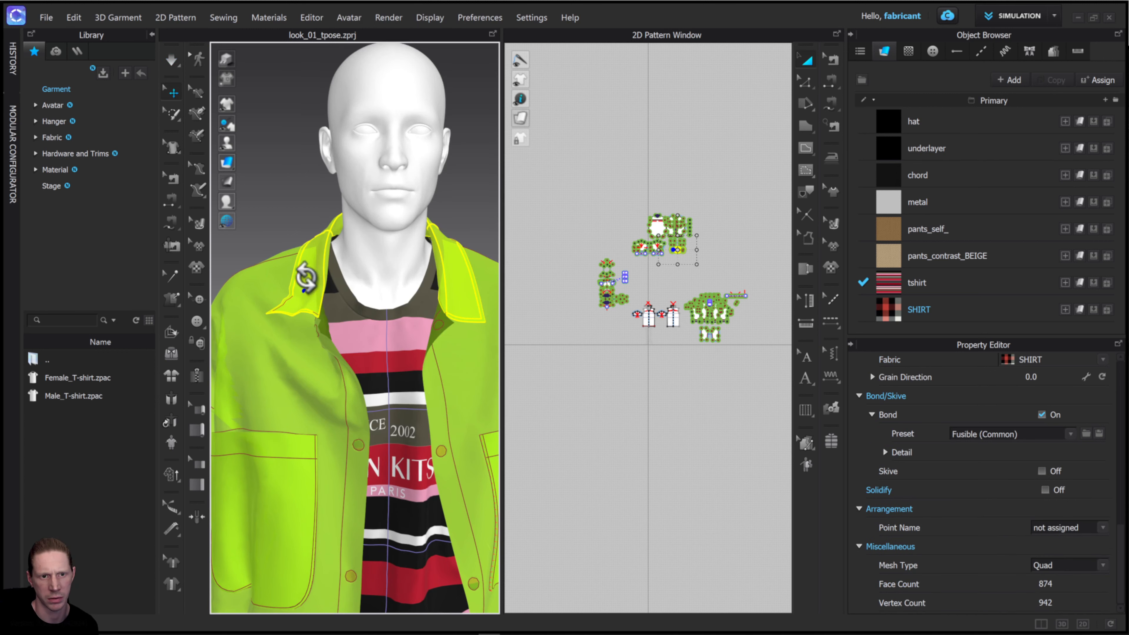
pyautogui.rightClick(306, 277)
pyautogui.click(342, 135)
pyautogui.click(533, 251)
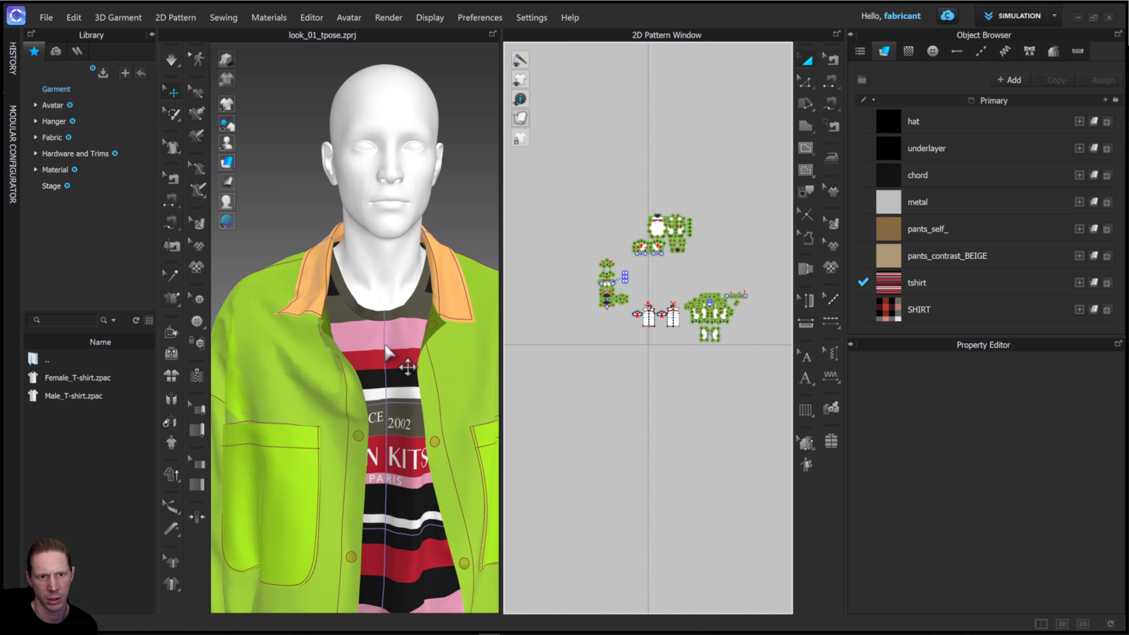
# Step: Resimulate with the strengthened collar, pulling the collar tip and front edge until they lie flat, and stop the simulation
pyautogui.press('space')
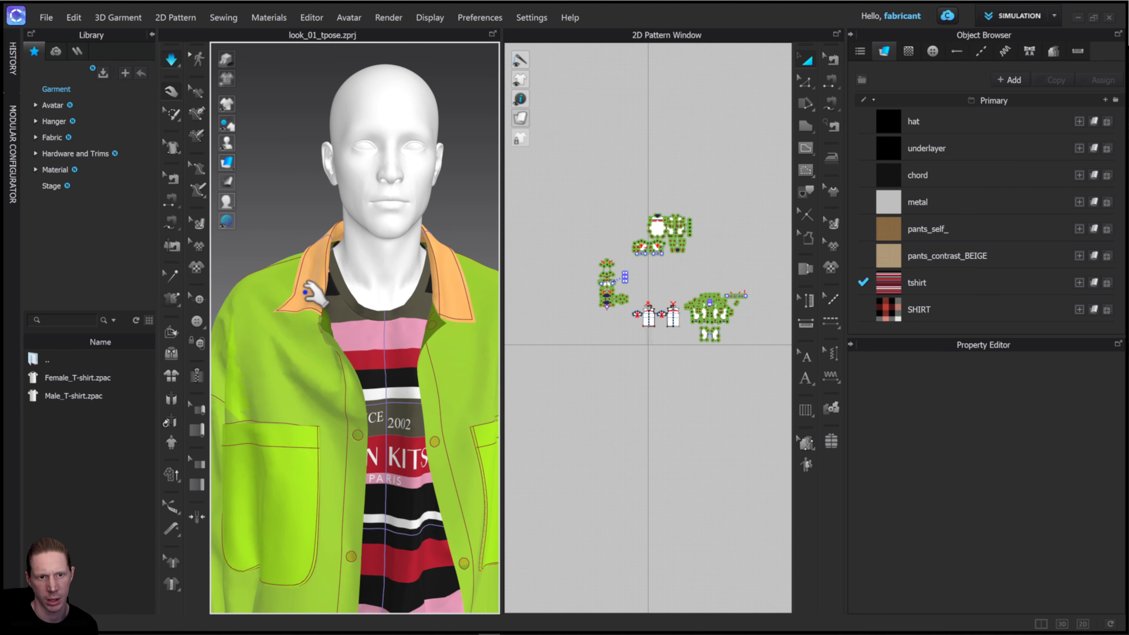
pyautogui.click(294, 305)
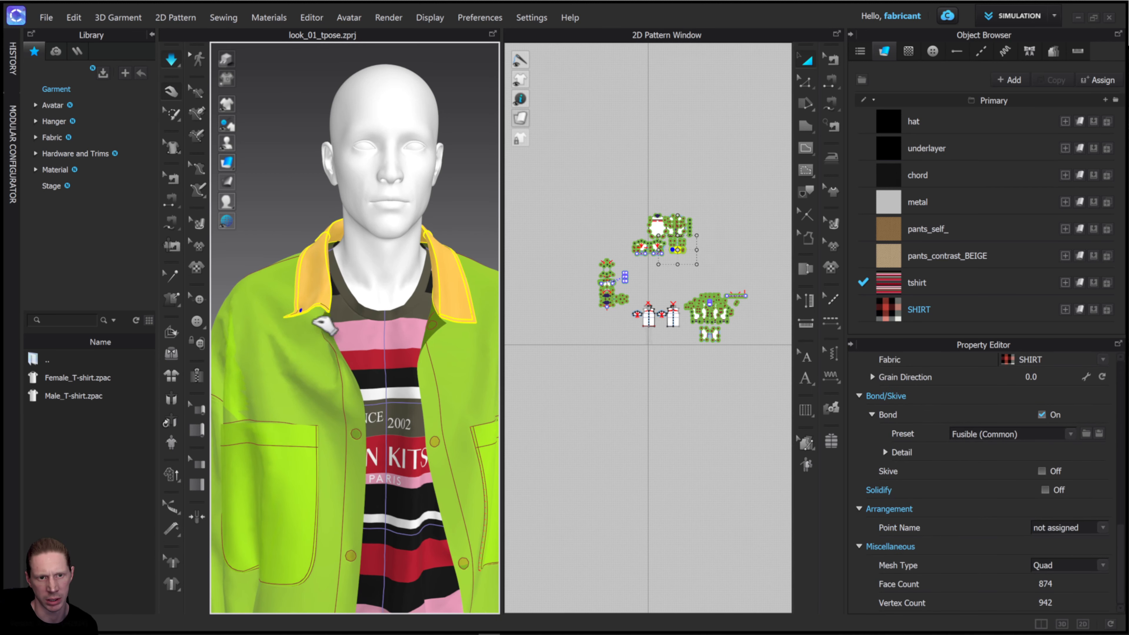
pyautogui.click(349, 347)
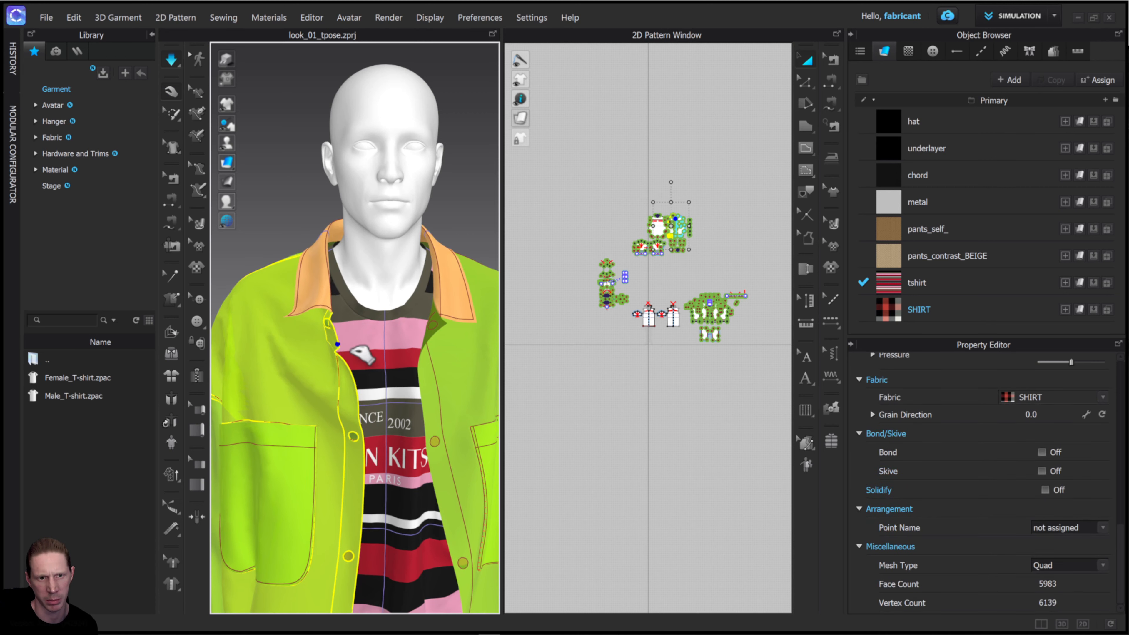
pyautogui.moveTo(351, 348); pyautogui.dragTo(368, 349)
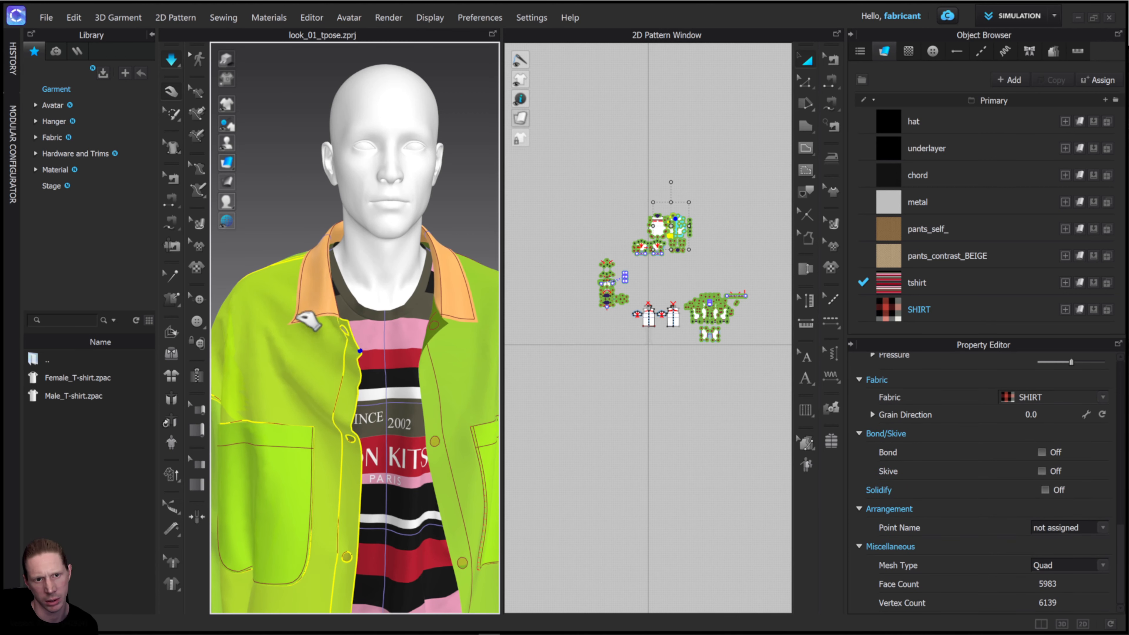
pyautogui.click(305, 312)
pyautogui.press('space')
pyautogui.press('space')
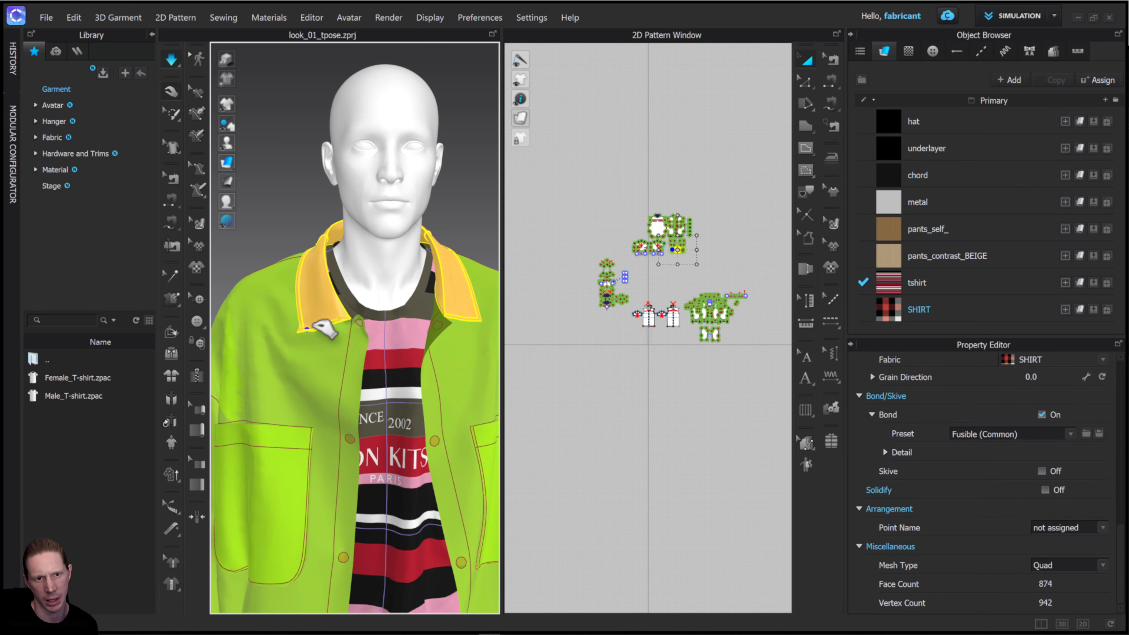
pyautogui.moveTo(445, 320); pyautogui.dragTo(426, 306, button='right')
pyautogui.press('space')
pyautogui.click(307, 231)
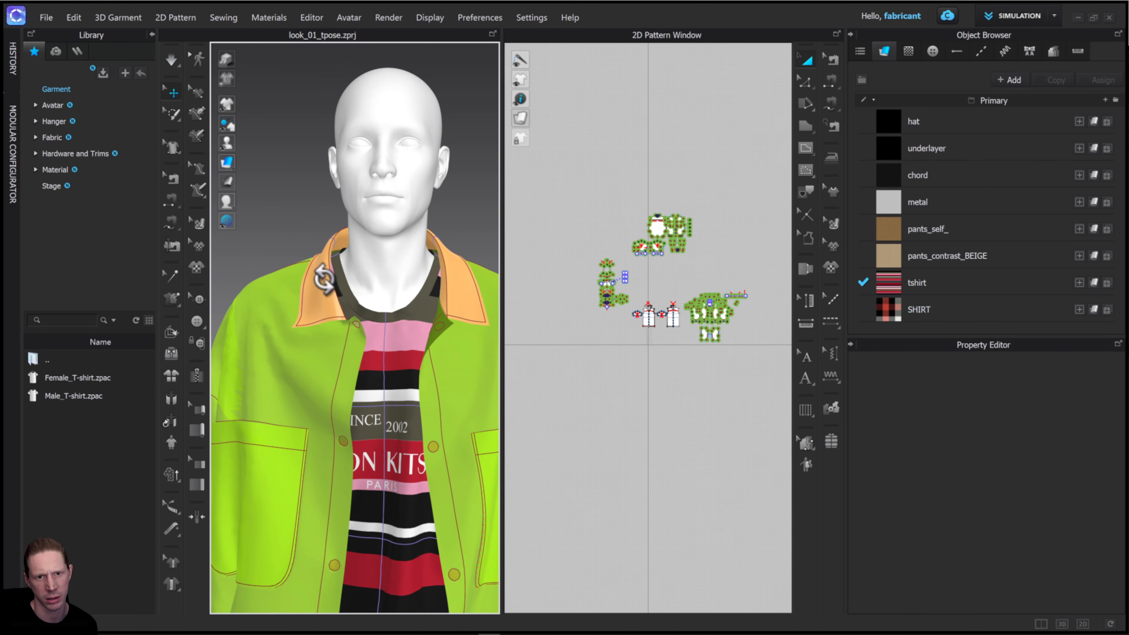
# Step: Toggle the collar's strengthening off and back on, and solidify the collar again
pyautogui.rightClick(323, 279)
pyautogui.click(375, 141)
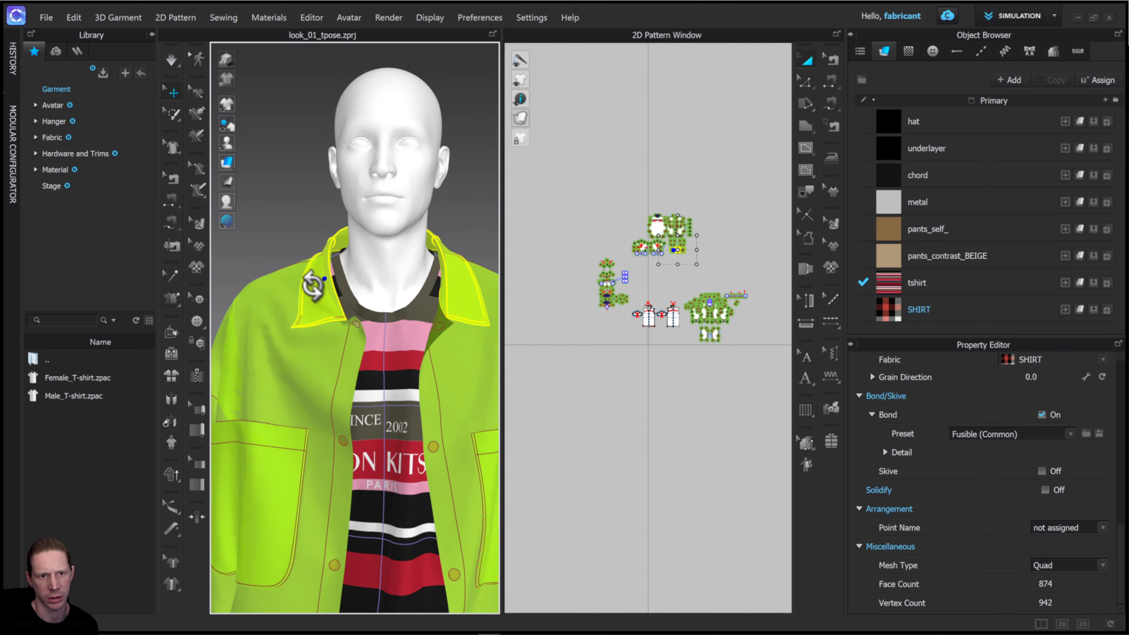
pyautogui.rightClick(312, 284)
pyautogui.click(364, 151)
pyautogui.rightClick(312, 284)
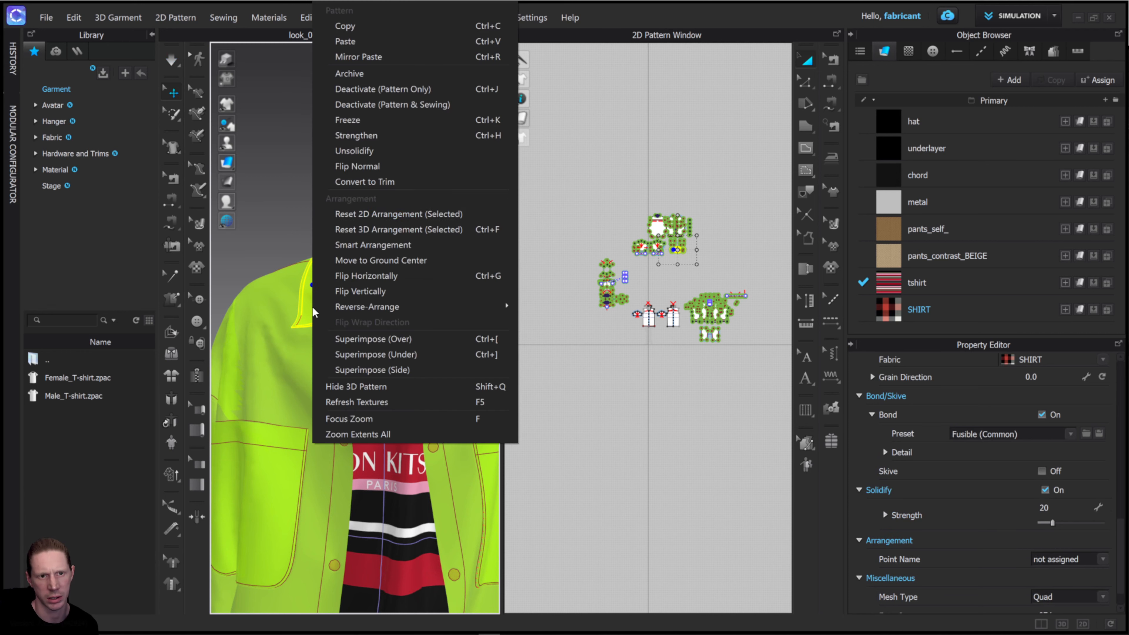
pyautogui.click(358, 139)
# Step: Reselect the collar, open its Solidify strength value for editing, confirm it, and clear the selection
pyautogui.click(306, 188)
pyautogui.moveTo(306, 188); pyautogui.dragTo(335, 208, button='right')
pyautogui.rightClick(302, 263)
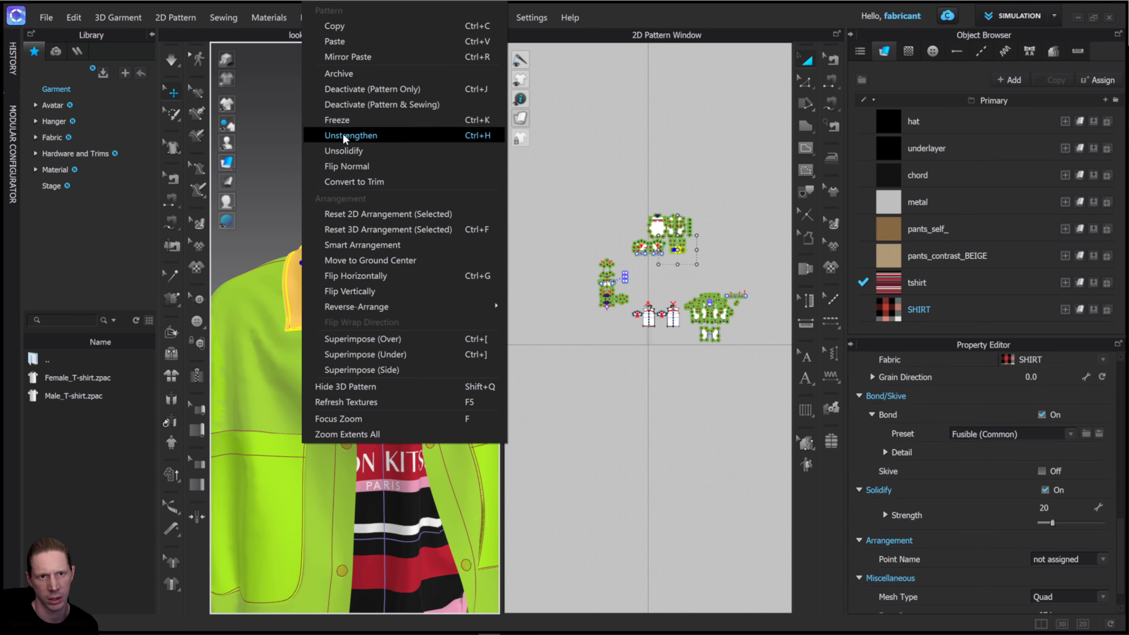
pyautogui.click(344, 151)
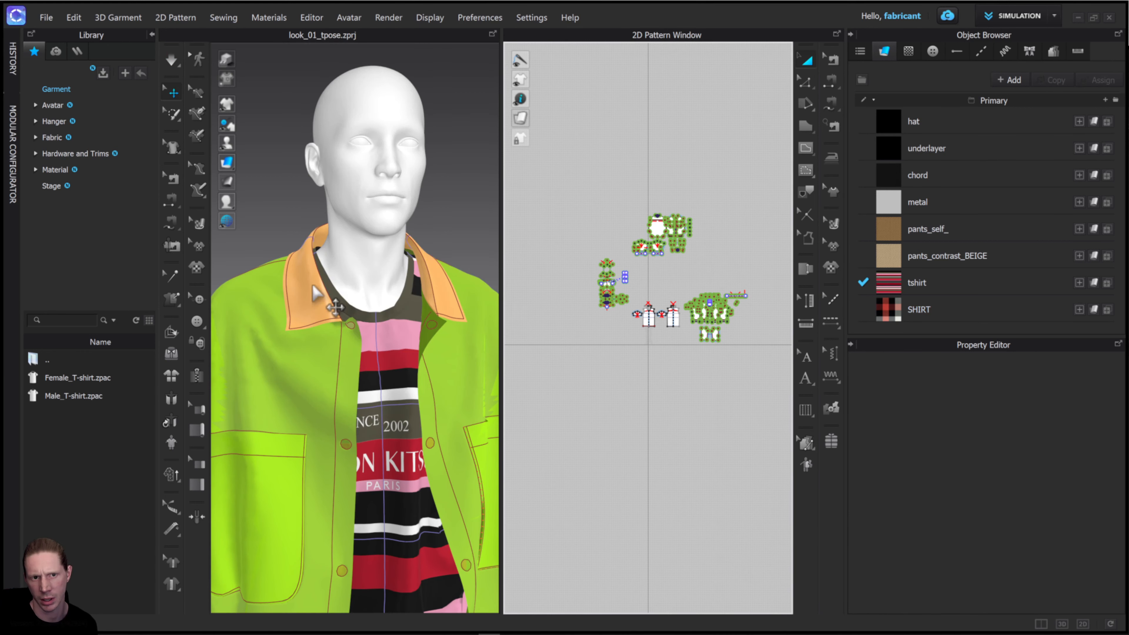
pyautogui.click(316, 294)
pyautogui.click(1063, 507)
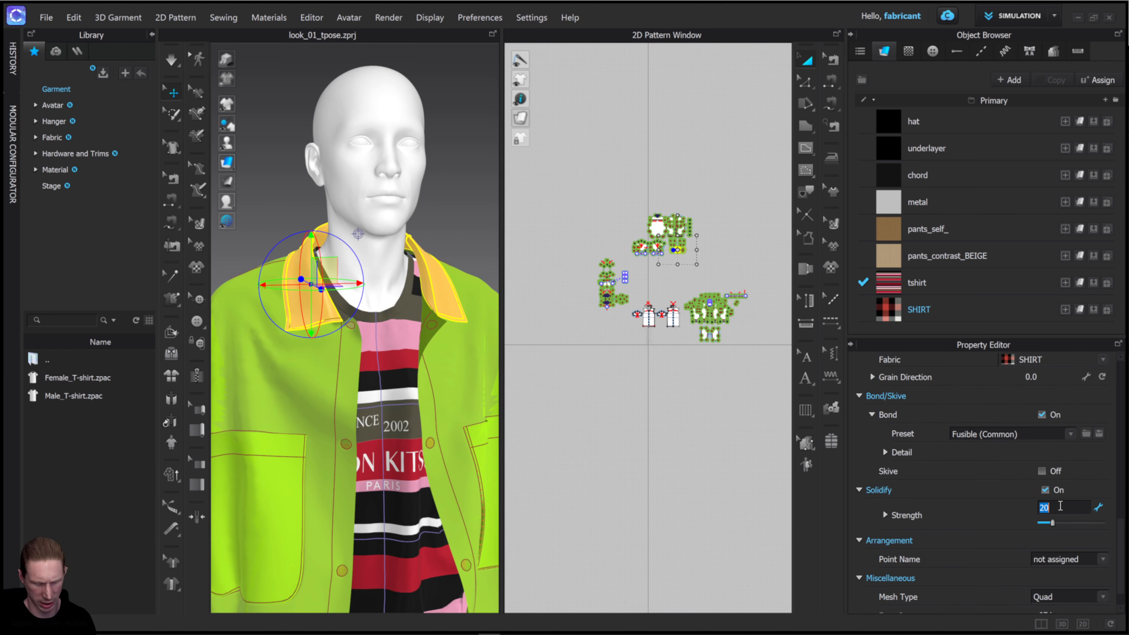
pyautogui.press('Return')
pyautogui.click(638, 402)
# Step: Examine how the overshirt and pants drape from the front and side without the hood
pyautogui.scroll(-4, 436, 386)
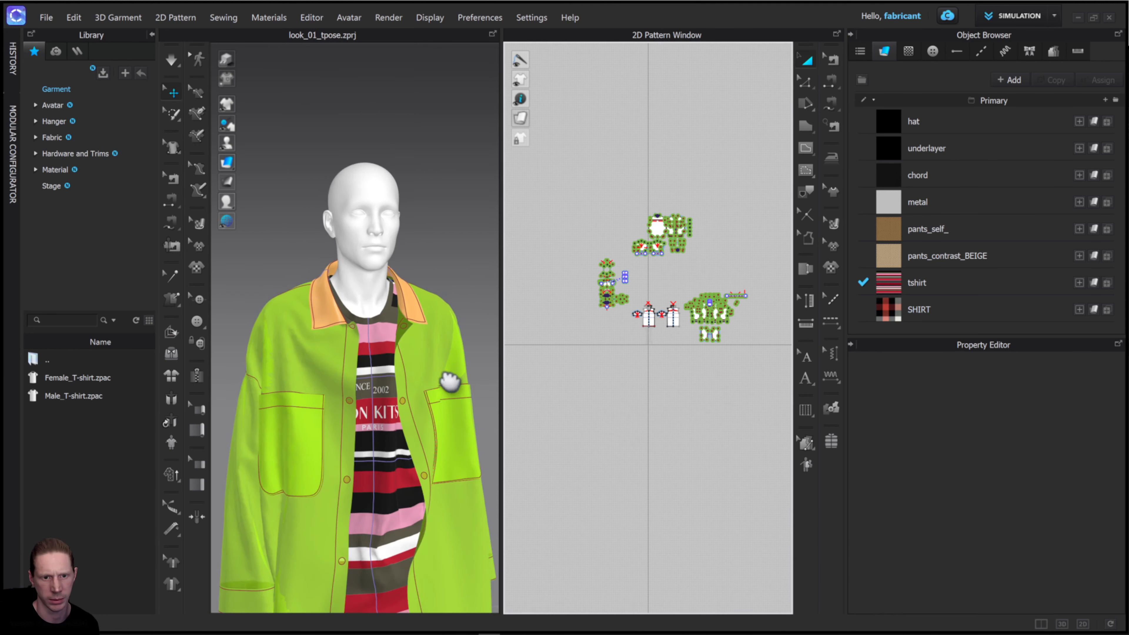
pyautogui.moveTo(451, 384); pyautogui.dragTo(446, 291, button='middle')
pyautogui.moveTo(446, 291); pyautogui.dragTo(419, 295, button='right')
pyautogui.scroll(-4, 459, 326)
pyautogui.moveTo(460, 328); pyautogui.dragTo(458, 325, button='middle')
pyautogui.moveTo(458, 318); pyautogui.dragTo(371, 278, button='right')
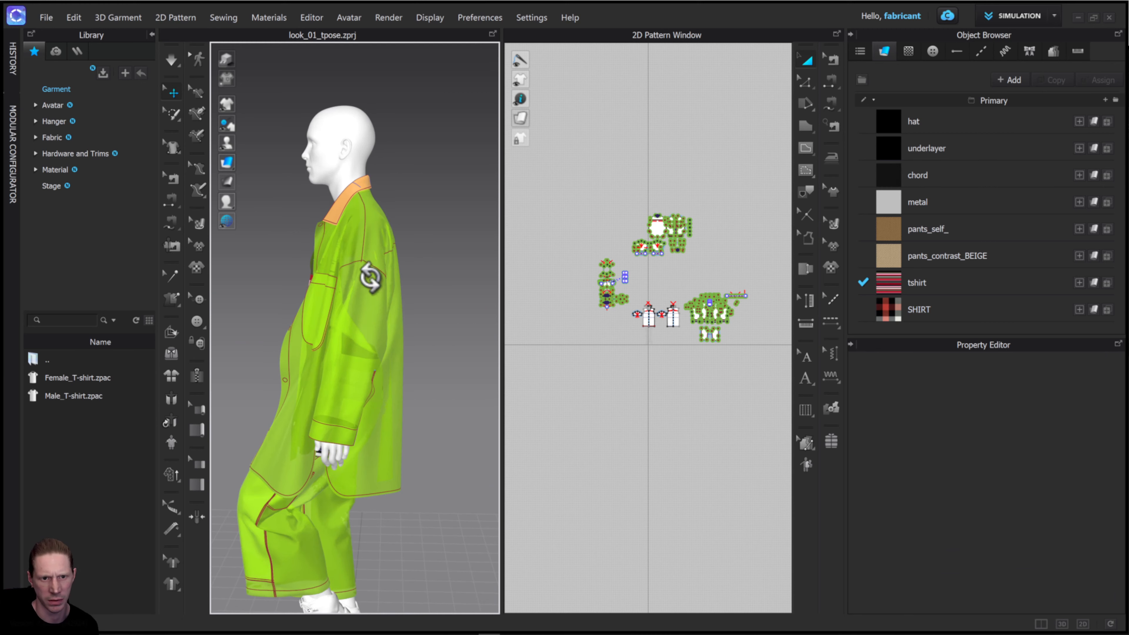
pyautogui.moveTo(425, 316); pyautogui.dragTo(417, 297, button='middle')
pyautogui.moveTo(409, 293); pyautogui.dragTo(467, 324, button='right')
# Step: Bring all hidden patterns back into the 3D view, including the hood, and clear the selection
pyautogui.hotkey('ctrl', 'a')
pyautogui.hotkey('shift', 'q')
pyautogui.hotkey('shift', 'q')
pyautogui.click(334, 321)
pyautogui.click(622, 185)
# Step: Solidify the overshirt's two front panels with a strength of 10
pyautogui.click(394, 242)
pyautogui.moveTo(394, 243); pyautogui.dragTo(448, 267, button='right')
pyautogui.rightClick(347, 234)
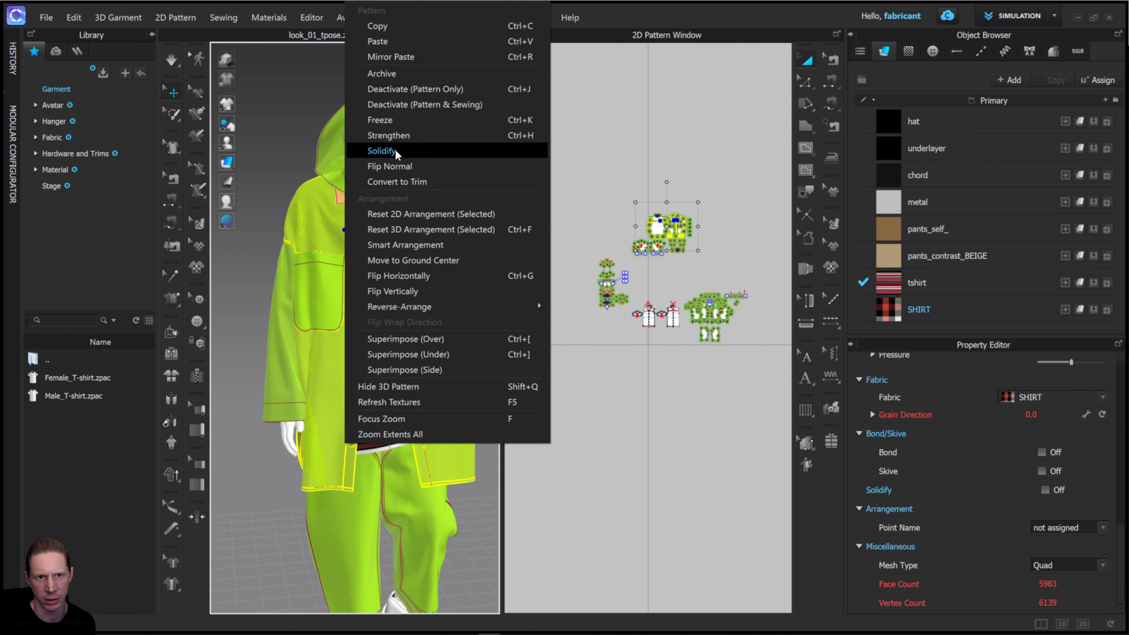
pyautogui.click(378, 150)
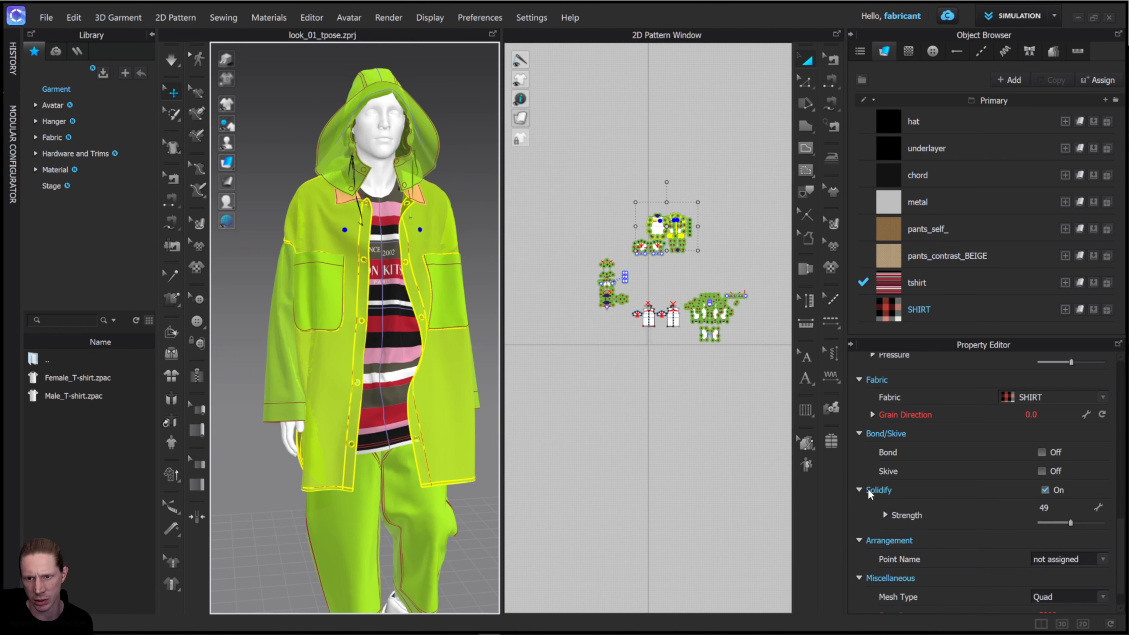
pyautogui.click(1055, 507)
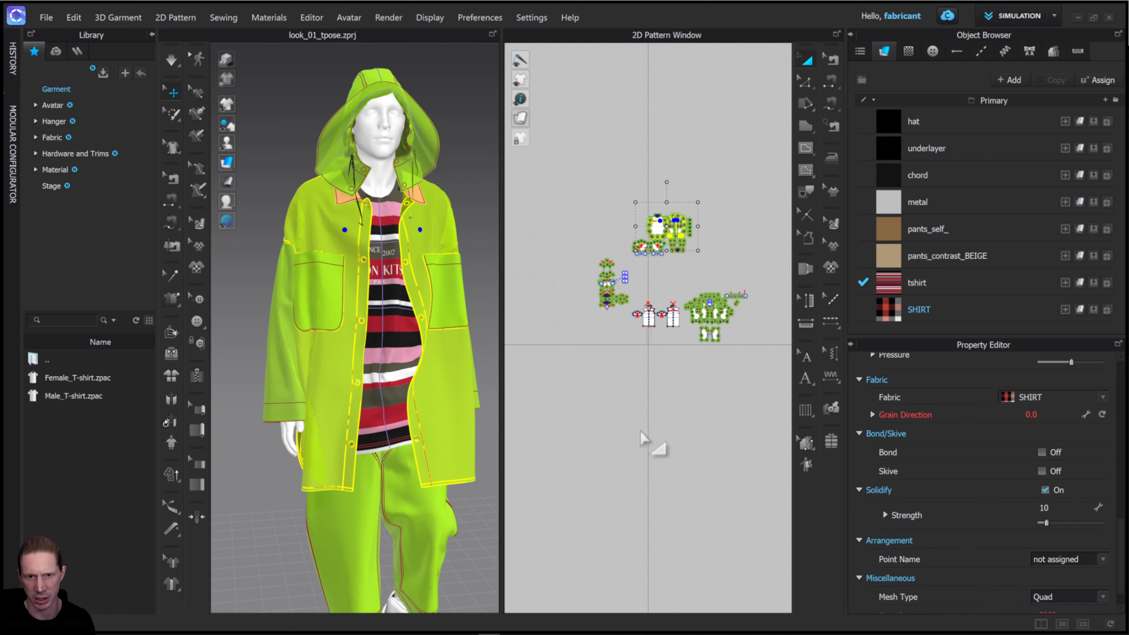
pyautogui.click(496, 396)
# Step: Return to Animation mode and set the Self Collision Iteration Count to 2 in the Simulation Properties
pyautogui.moveTo(496, 396); pyautogui.dragTo(377, 371, button='right')
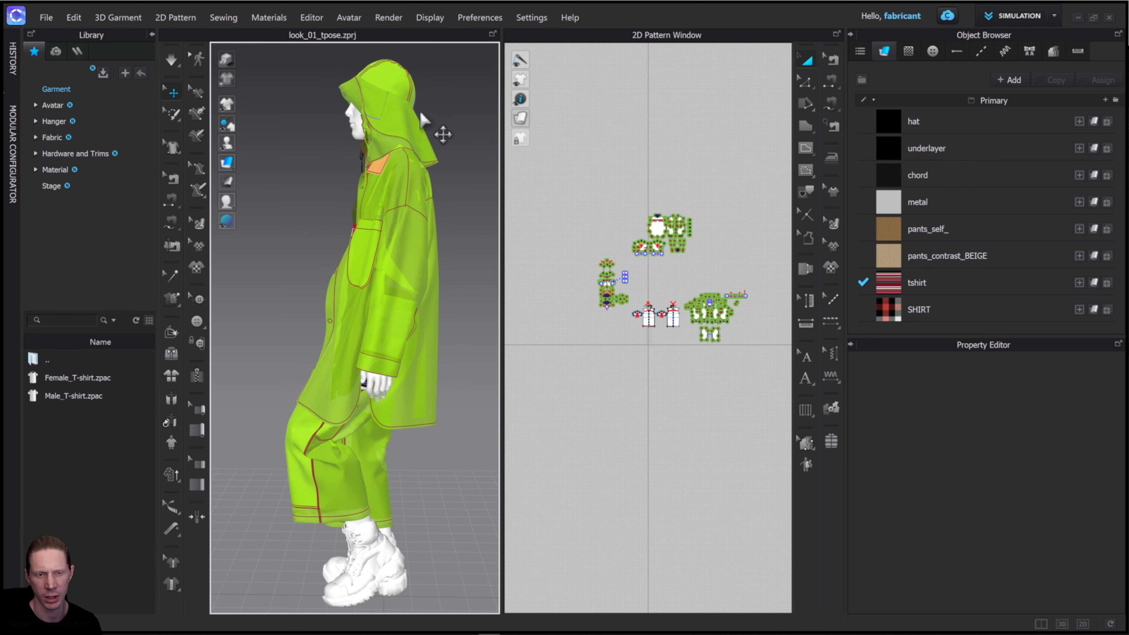
pyautogui.moveTo(441, 126); pyautogui.dragTo(485, 134, button='right')
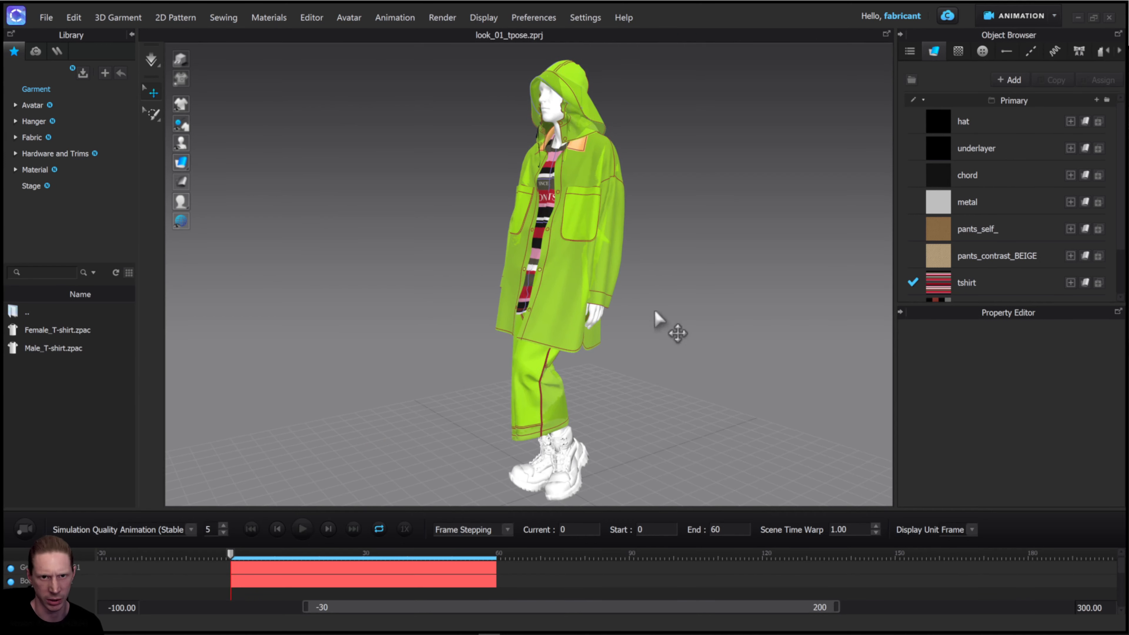
pyautogui.rightClick(665, 224)
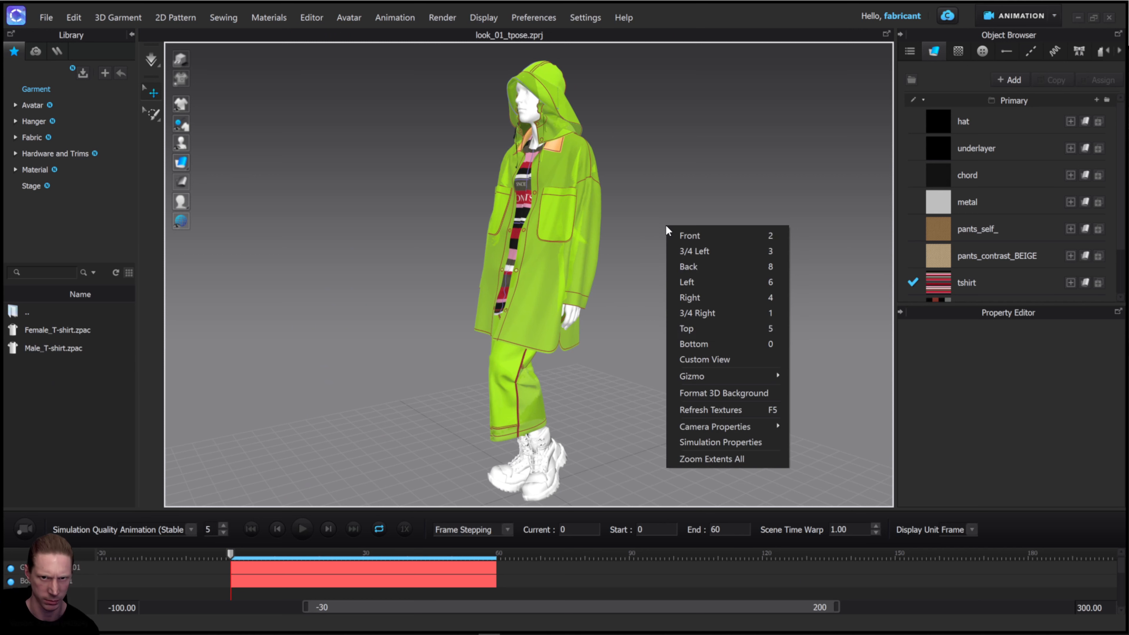
pyautogui.click(726, 443)
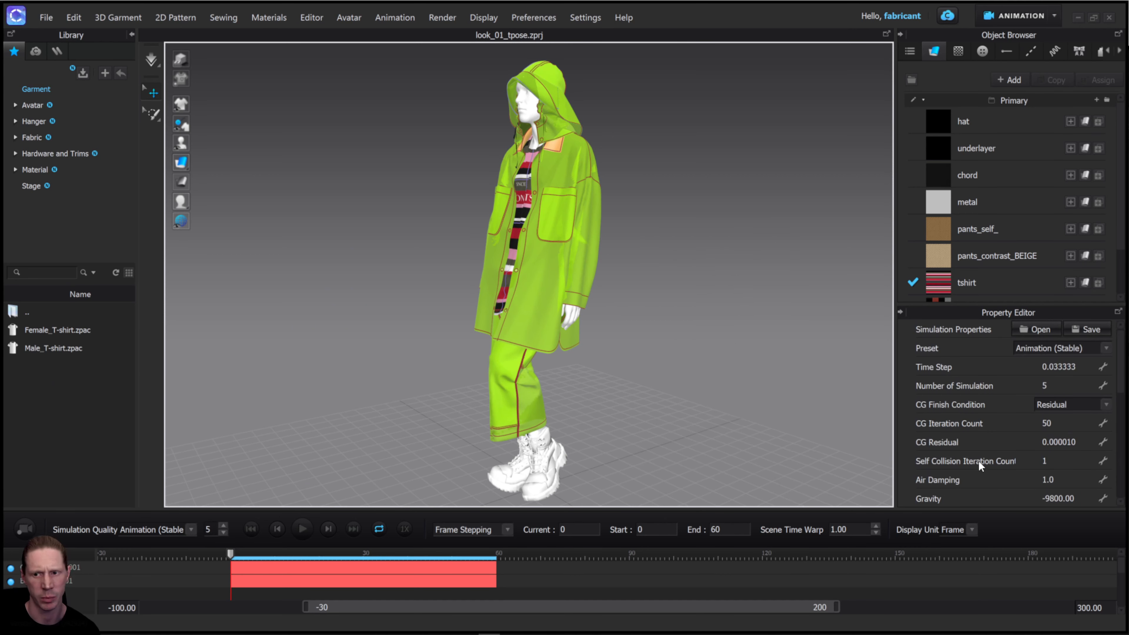
pyautogui.doubleClick(1054, 465)
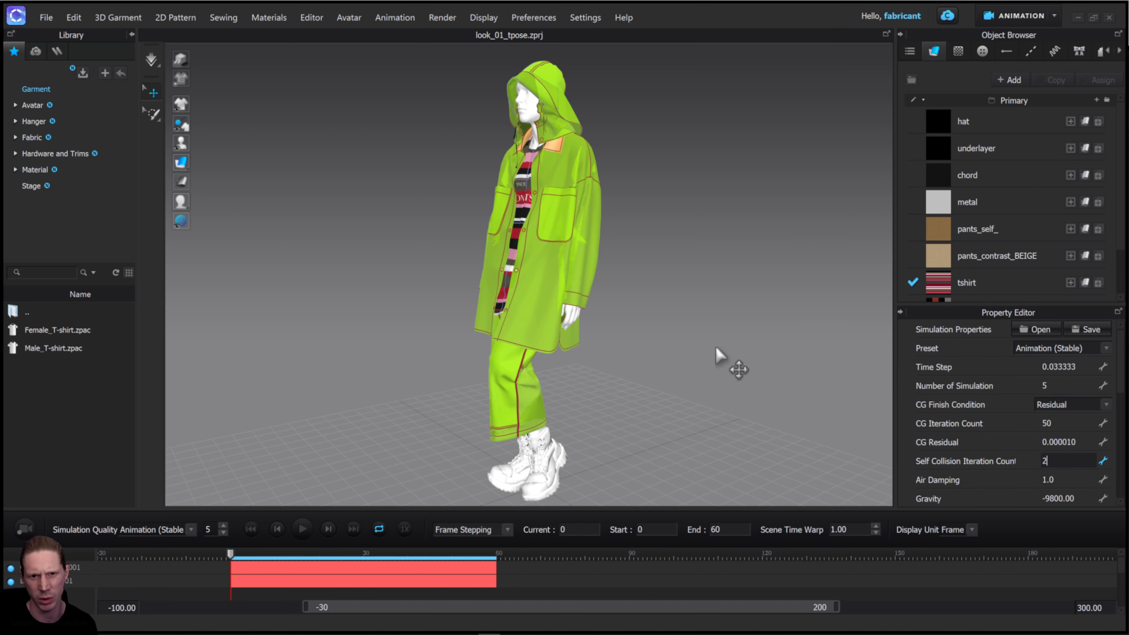
pyautogui.click(748, 354)
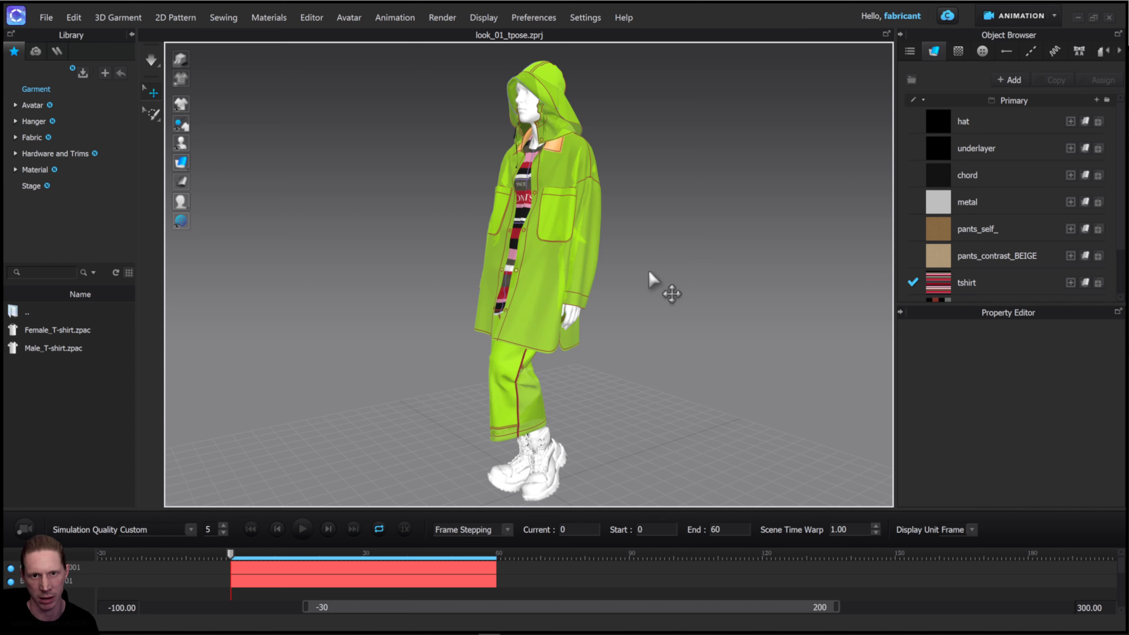
# Step: Set the Time Step to 0.022222 in the Simulation Properties
pyautogui.moveTo(653, 279); pyautogui.dragTo(675, 282, button='right')
pyautogui.rightClick(675, 280)
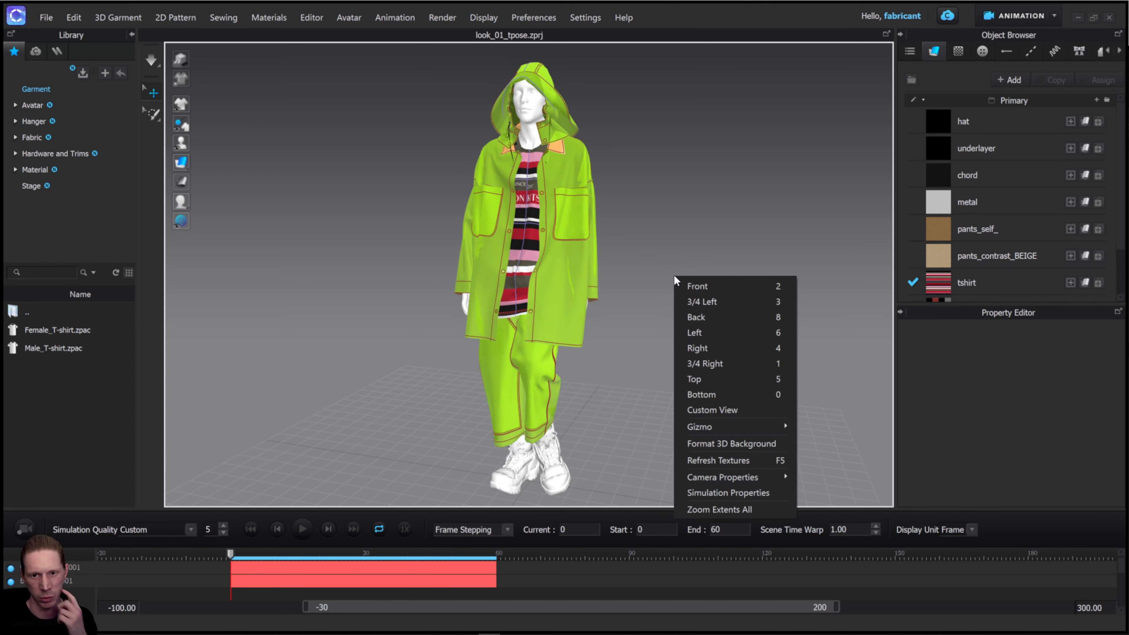
pyautogui.click(711, 494)
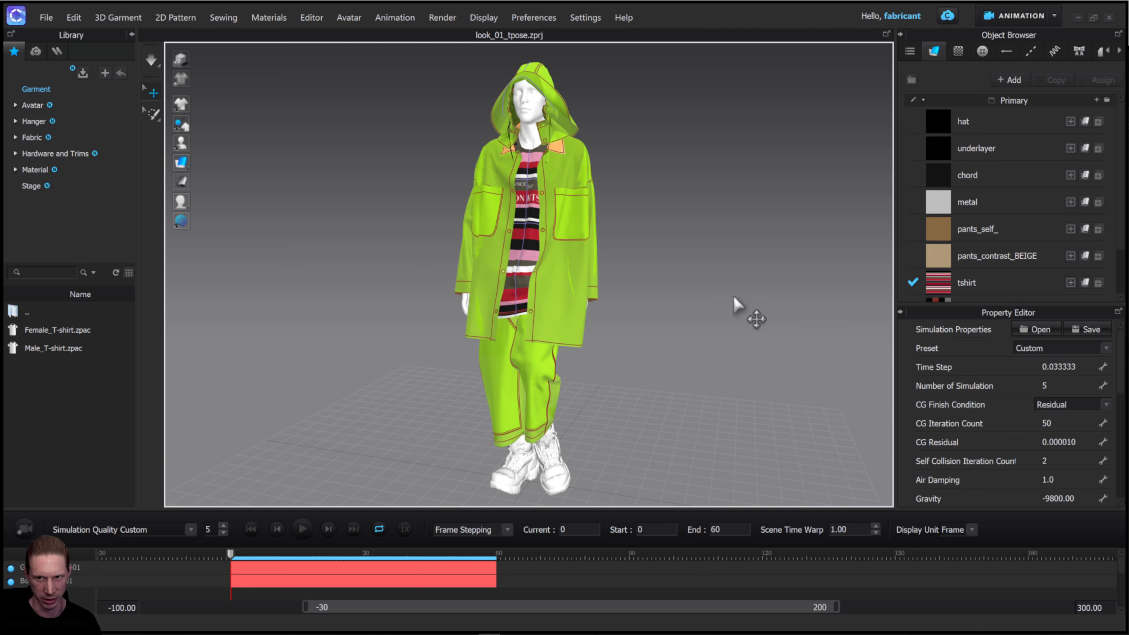
pyautogui.click(1080, 366)
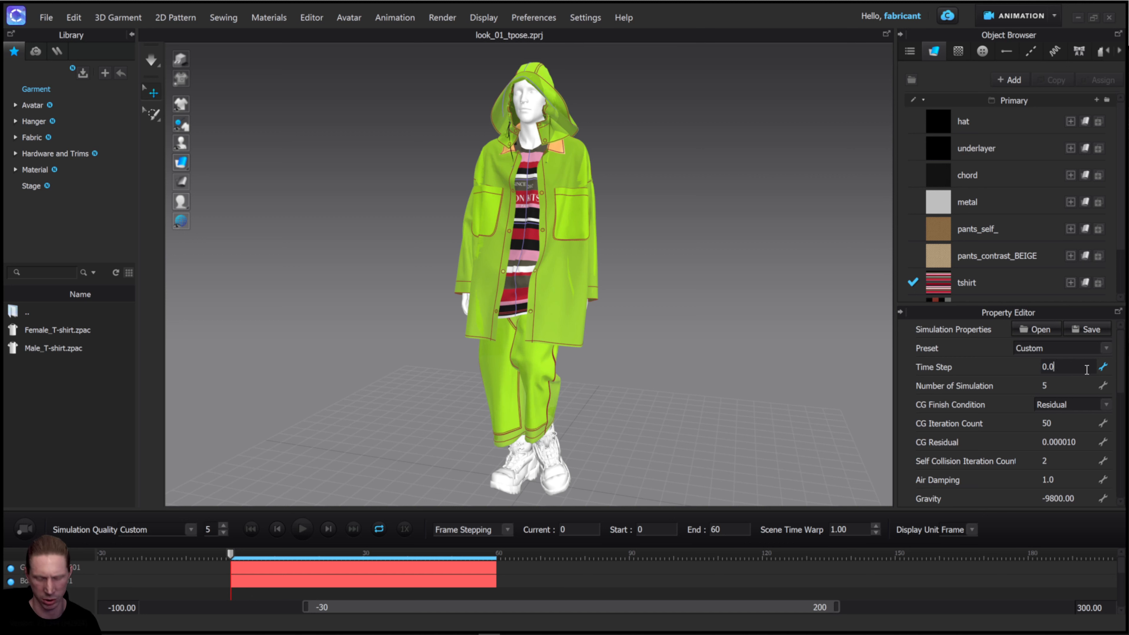
pyautogui.press('Return')
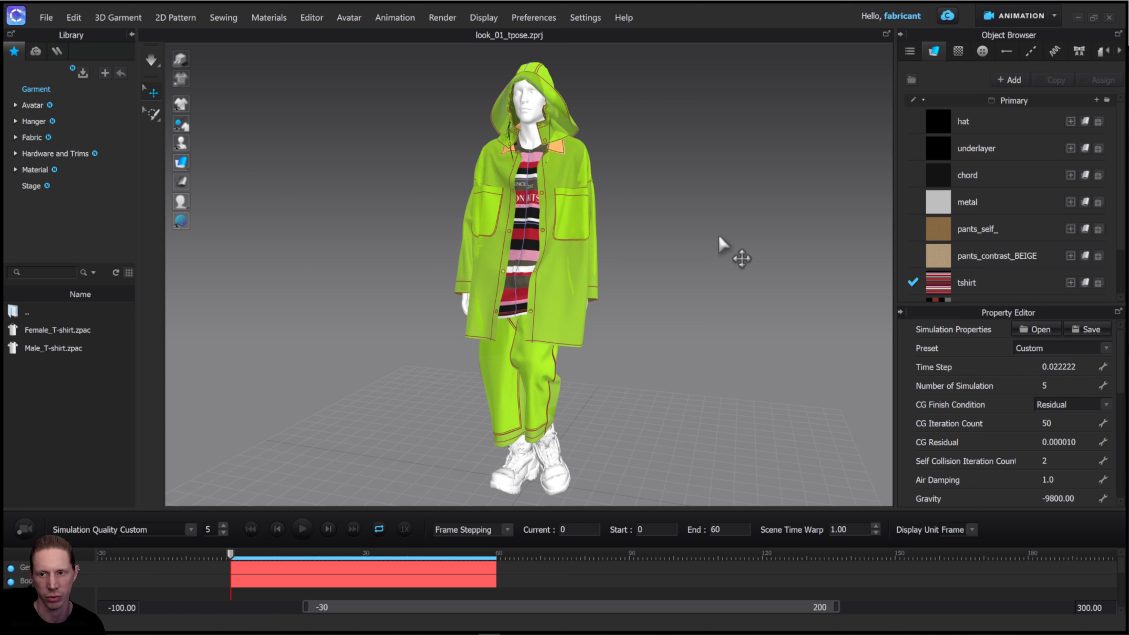
# Step: Activate the garment simulation and record the garment animation over frames 0 to 60
pyautogui.moveTo(718, 244); pyautogui.dragTo(680, 251, button='right')
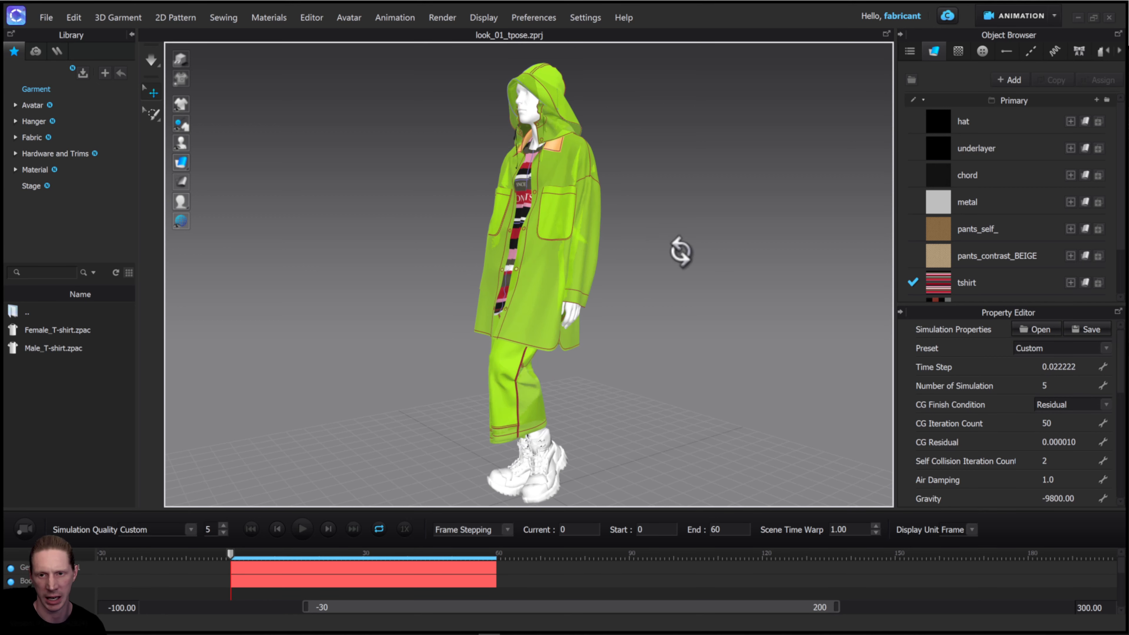
pyautogui.moveTo(637, 273); pyautogui.dragTo(635, 244, button='middle')
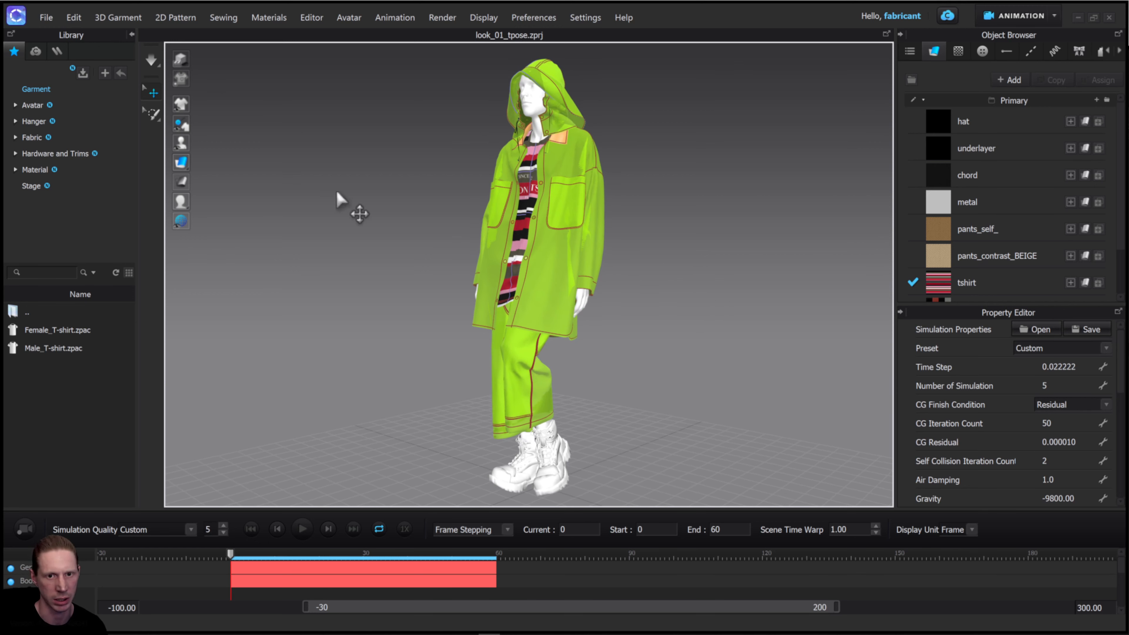
pyautogui.moveTo(428, 270); pyautogui.dragTo(409, 252, button='right')
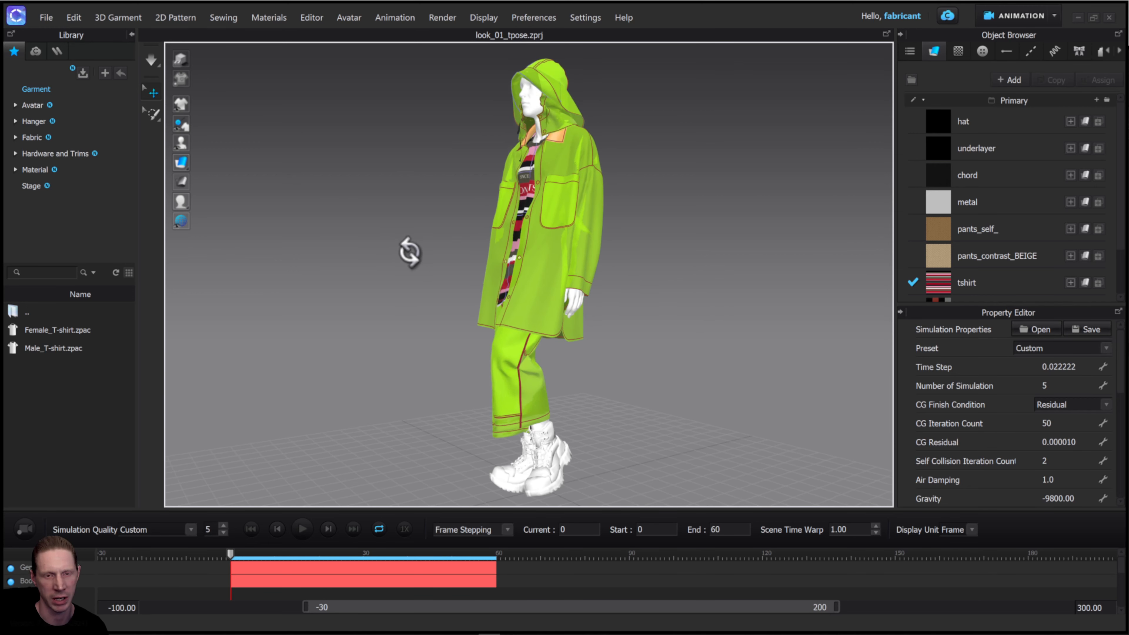
pyautogui.moveTo(267, 107); pyautogui.dragTo(304, 114, button='right')
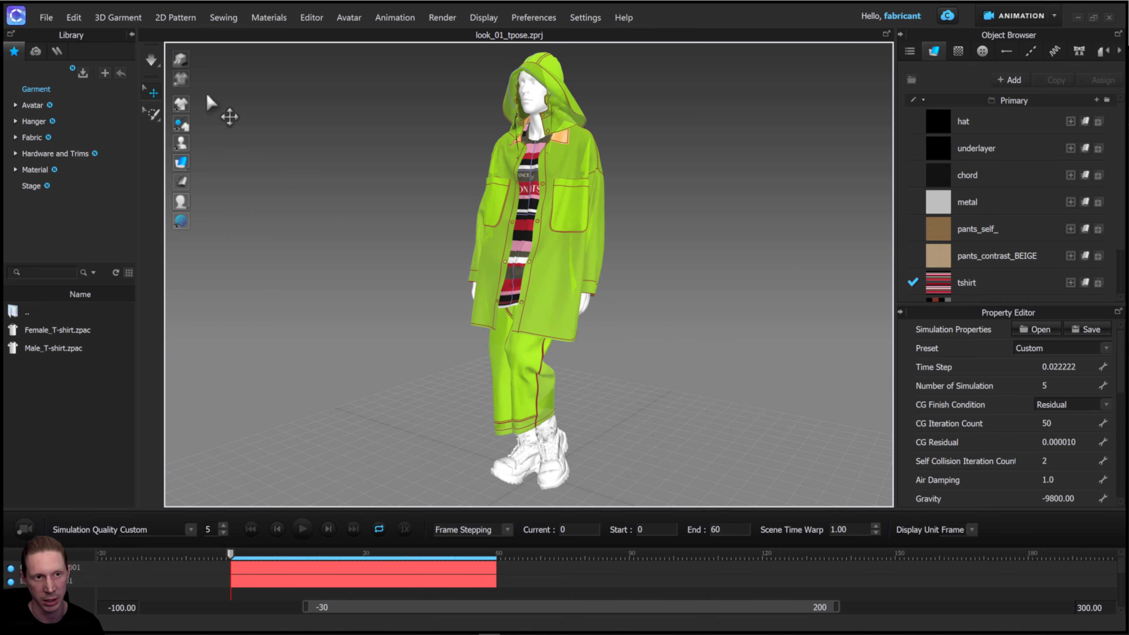
pyautogui.click(152, 60)
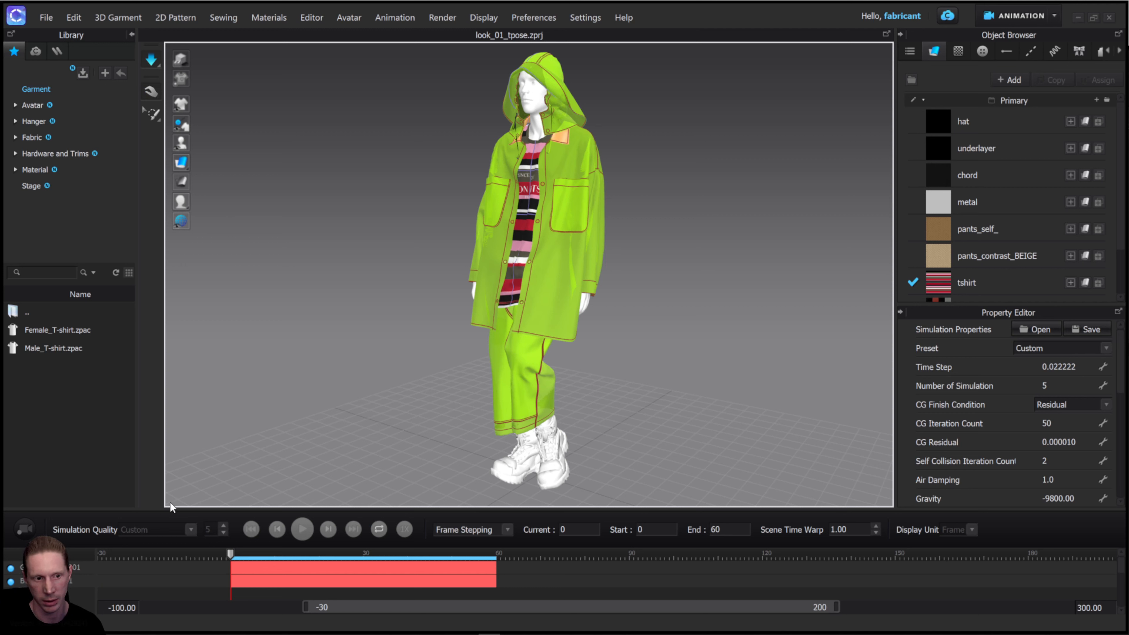
pyautogui.click(21, 534)
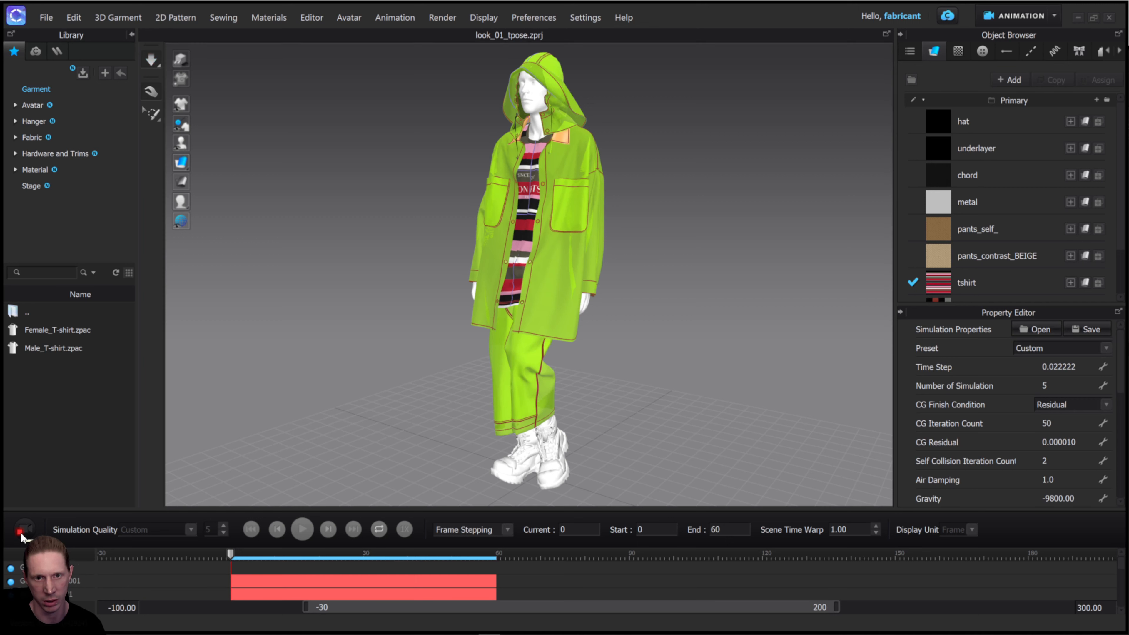
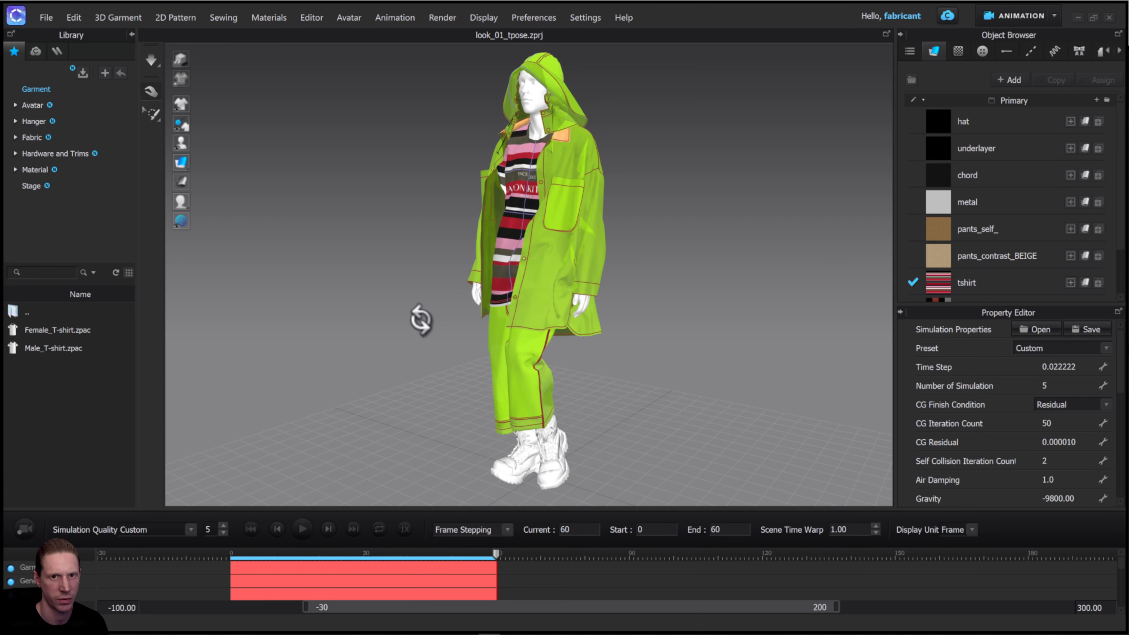
# Step: Compare the recorded garment drape at frames 0, 30 and 60 from the front and side
pyautogui.moveTo(421, 320); pyautogui.dragTo(434, 323, button='right')
pyautogui.click(251, 529)
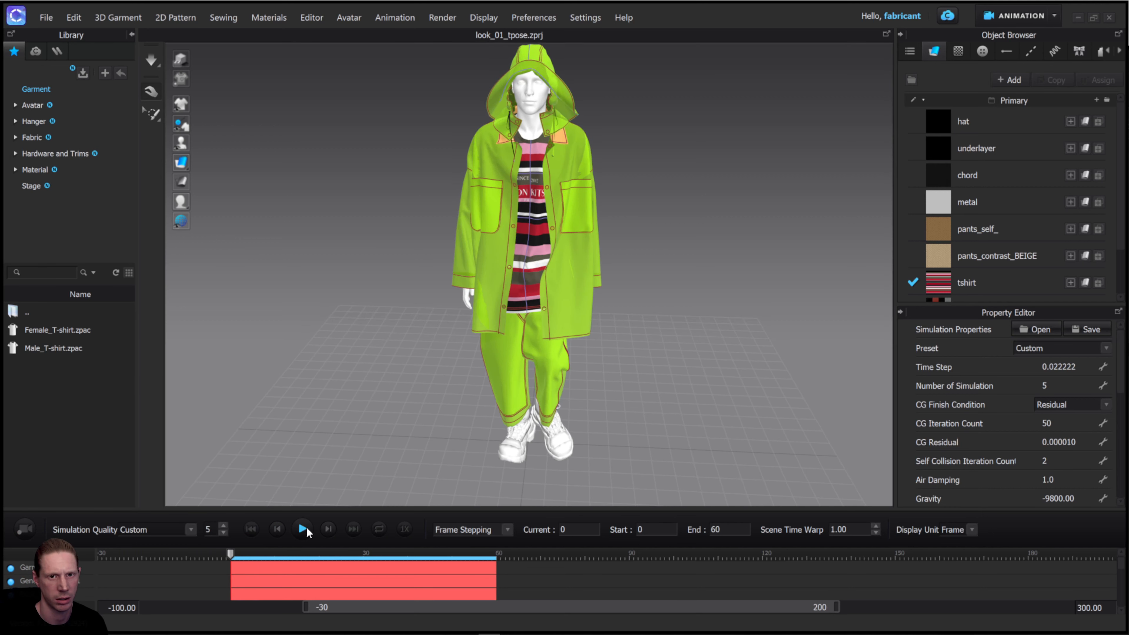
pyautogui.click(354, 530)
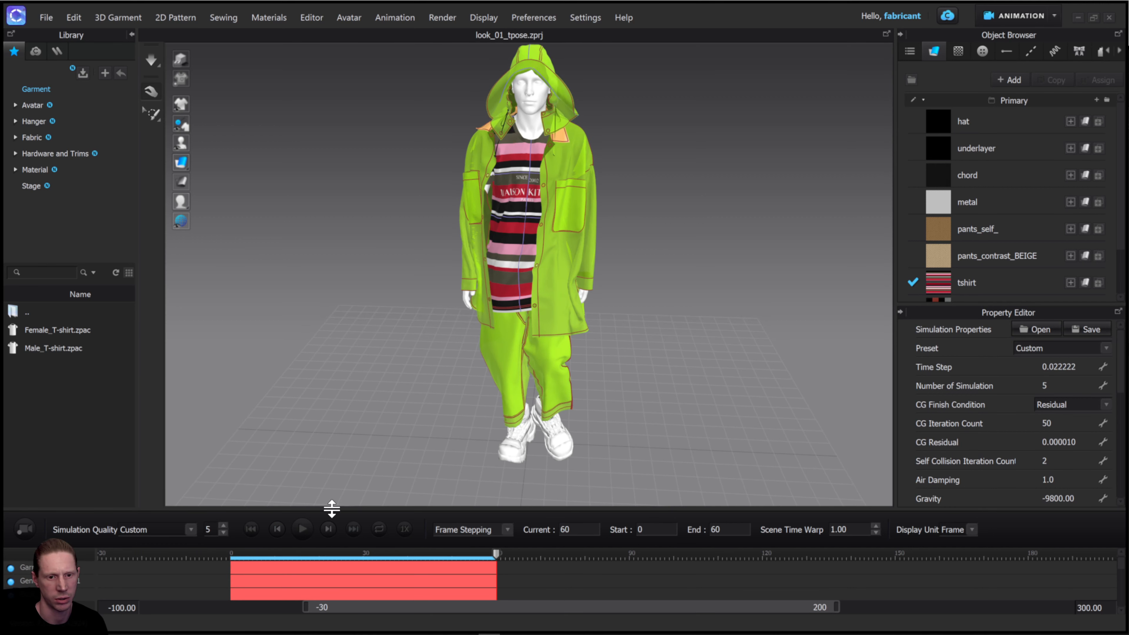
pyautogui.click(365, 553)
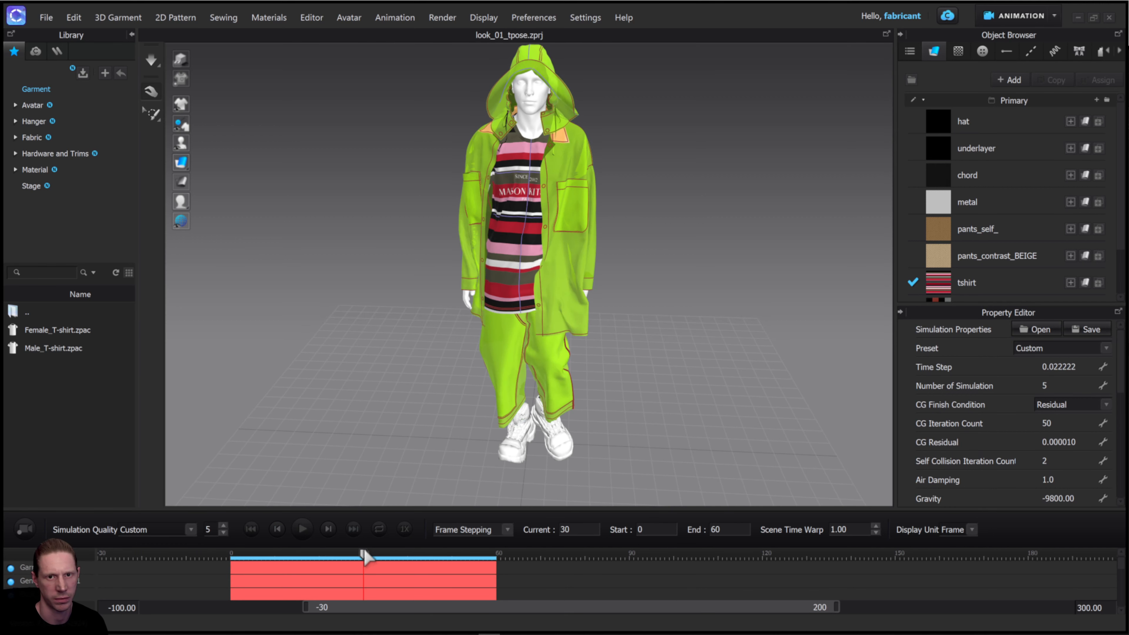
pyautogui.click(251, 529)
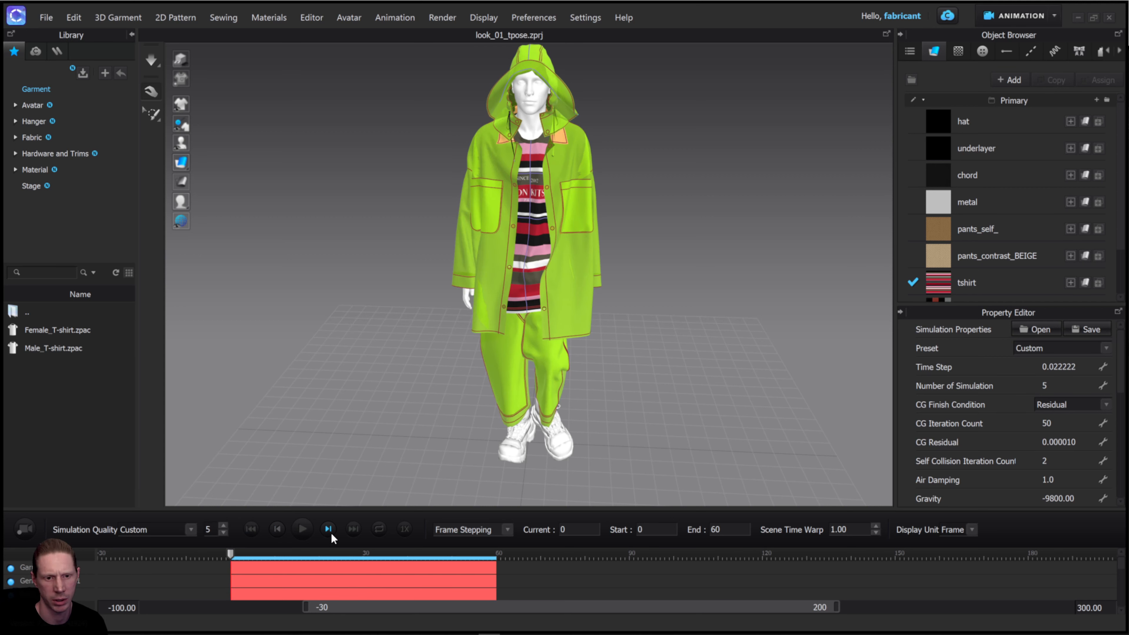
pyautogui.click(351, 530)
pyautogui.moveTo(362, 491); pyautogui.dragTo(385, 491, button='right')
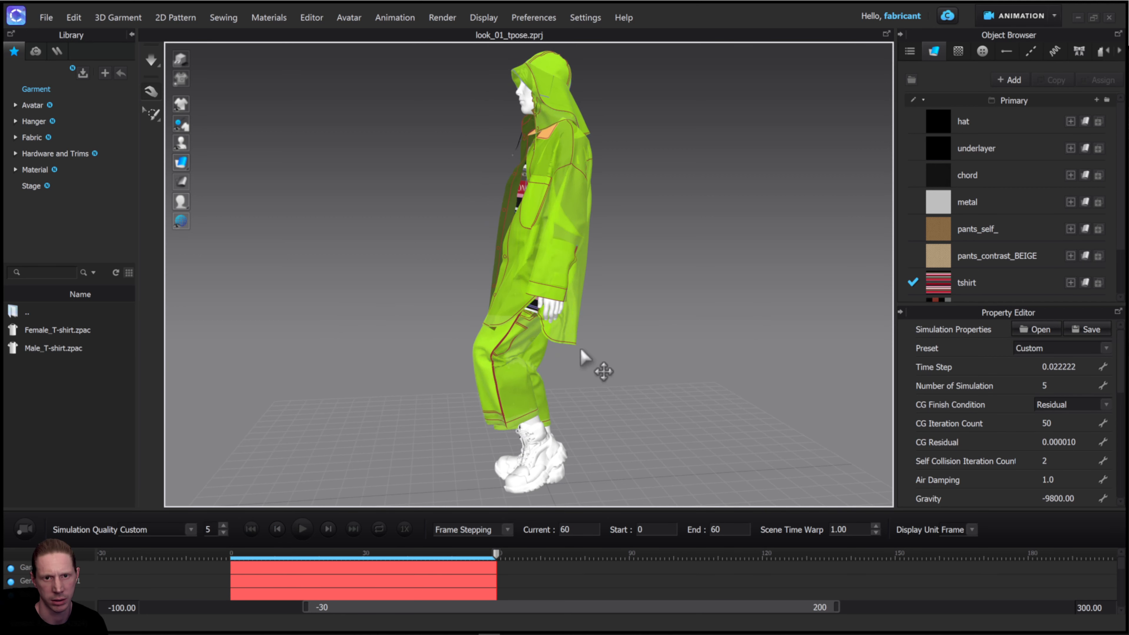
# Step: Play the recorded animation in a loop and examine the walking outfit from several angles
pyautogui.click(251, 529)
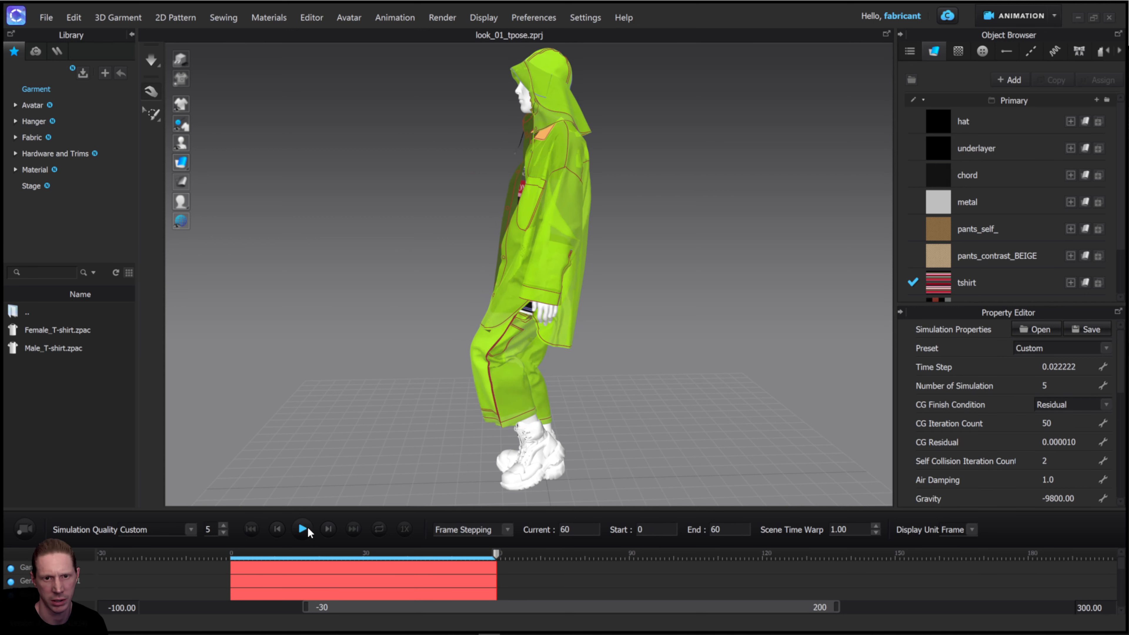
pyautogui.click(378, 529)
pyautogui.click(303, 529)
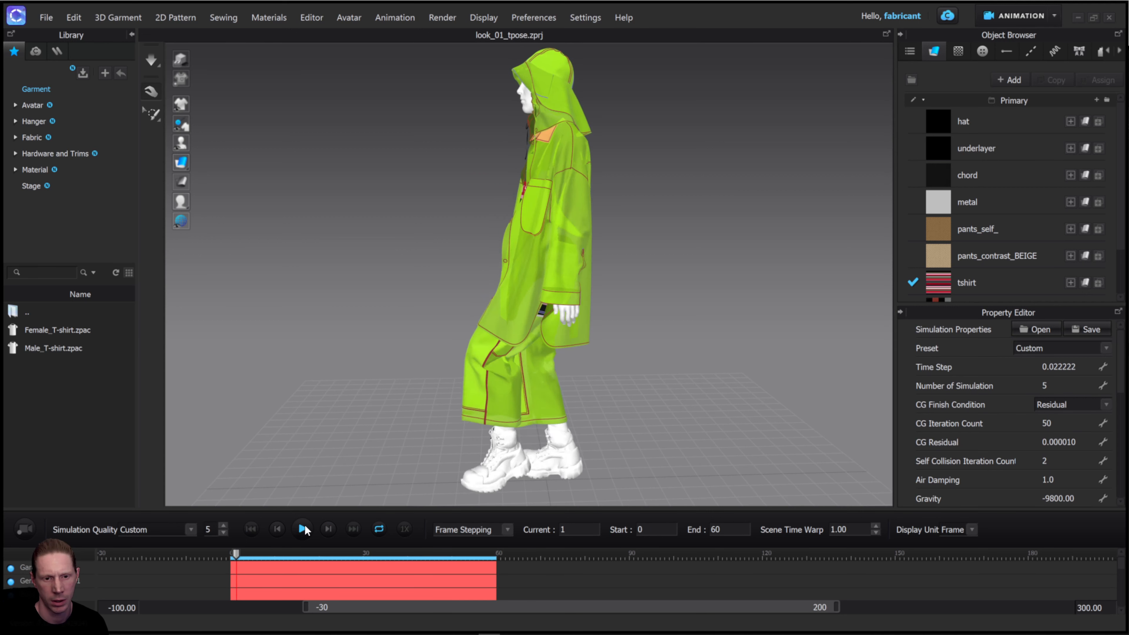
pyautogui.moveTo(335, 385); pyautogui.dragTo(378, 409, button='right')
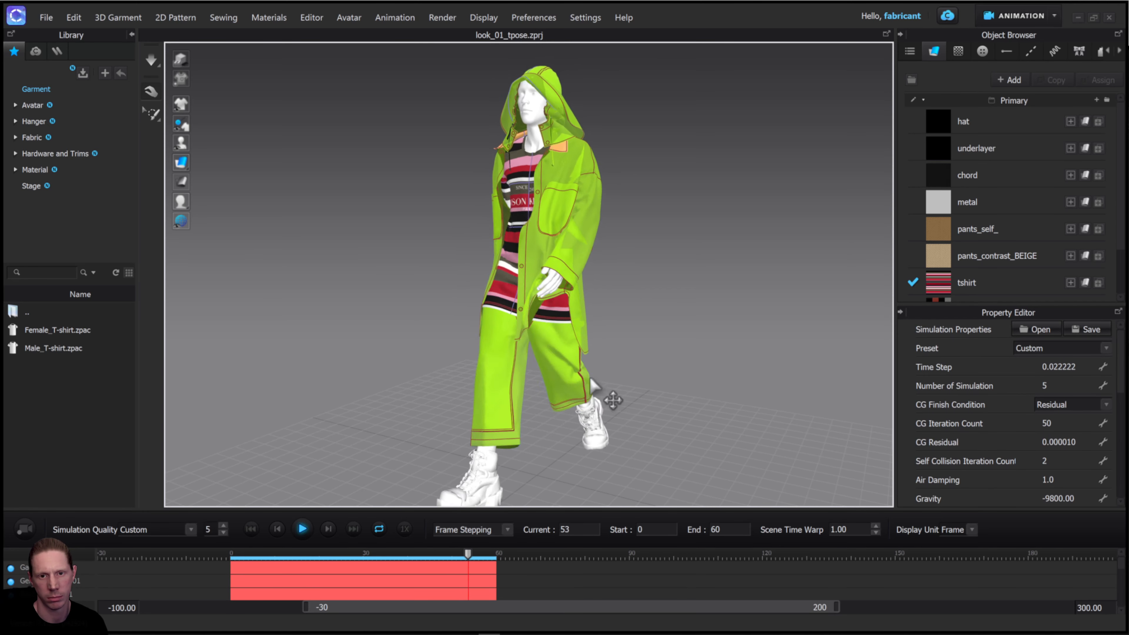
pyautogui.moveTo(610, 391); pyautogui.dragTo(586, 374, button='right')
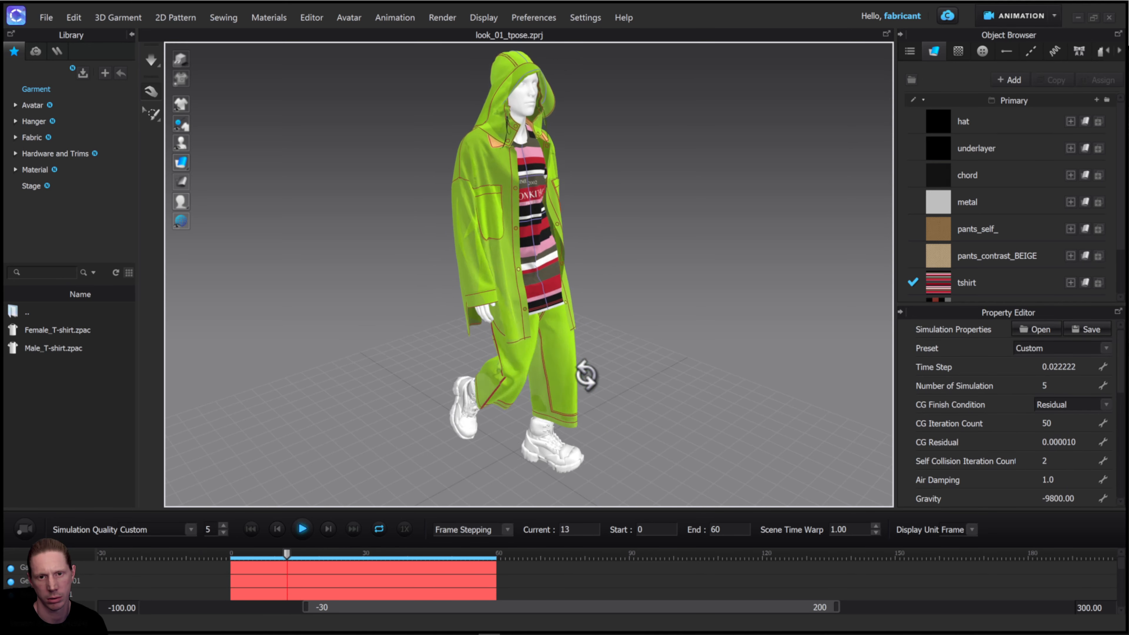
pyautogui.moveTo(584, 373); pyautogui.dragTo(467, 378, button='right')
# Step: Return to frame 0 and delete the recorded garment animation from the timeline
pyautogui.click(251, 530)
pyautogui.moveTo(536, 323); pyautogui.dragTo(616, 321, button='right')
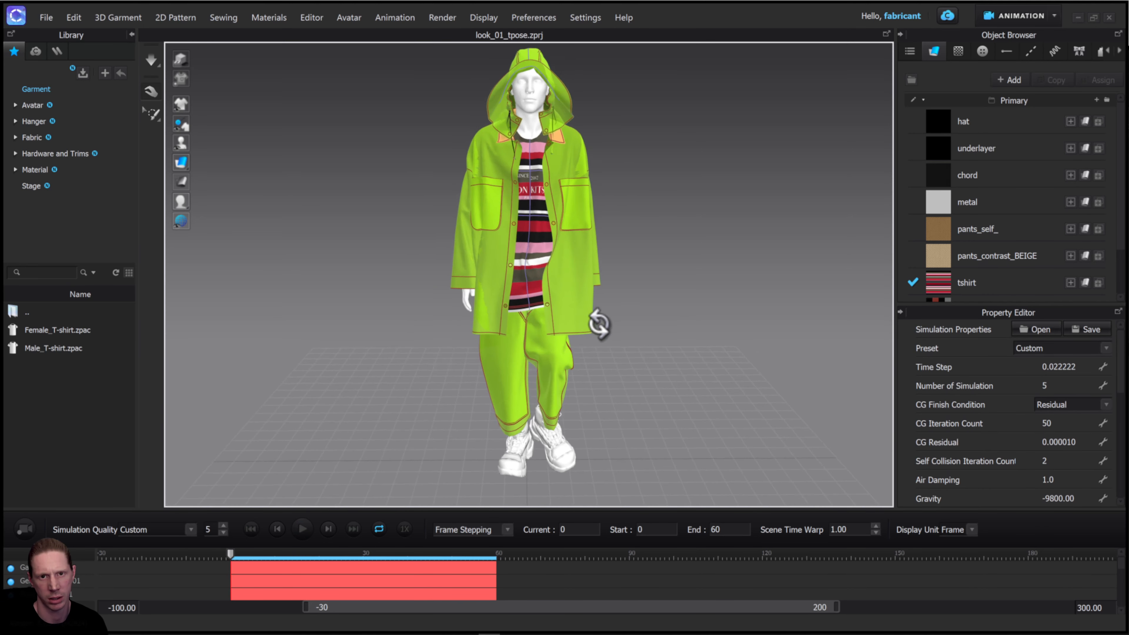
pyautogui.rightClick(249, 565)
pyautogui.click(289, 570)
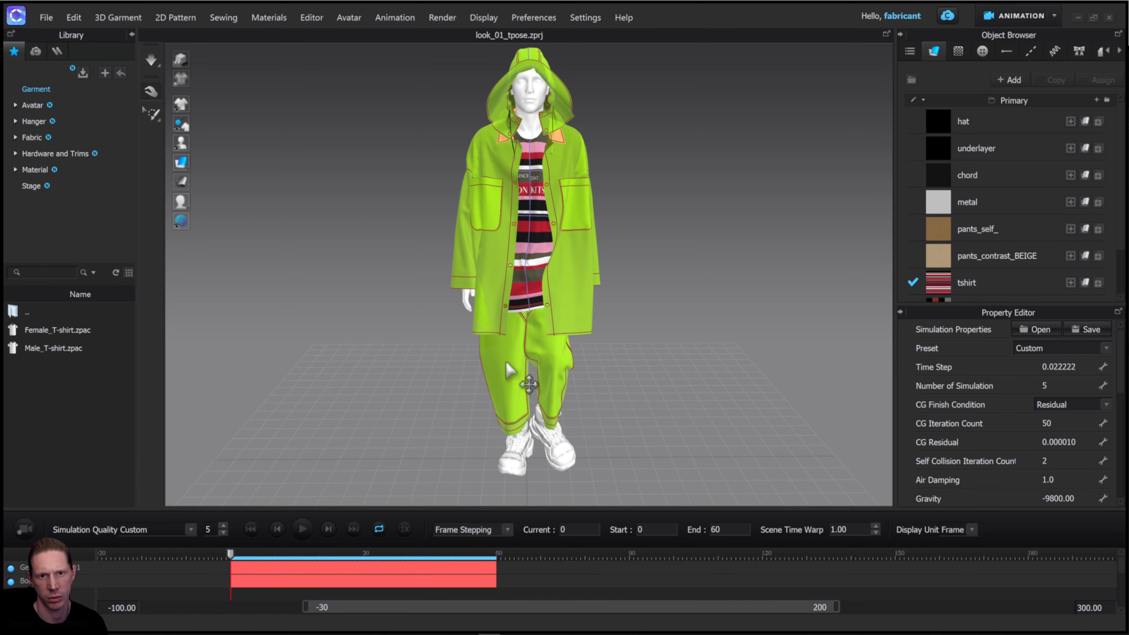
# Step: Switch to Simulation mode and hide all the hood's patterns in the 3D view
pyautogui.click(1058, 15)
pyautogui.click(1008, 40)
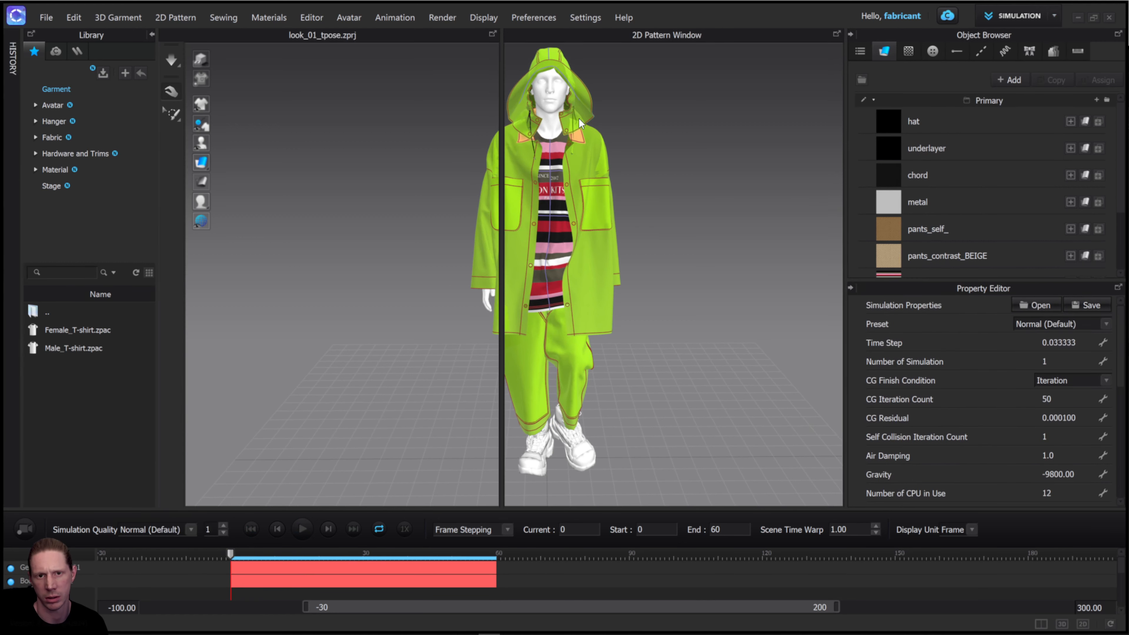
pyautogui.click(605, 273)
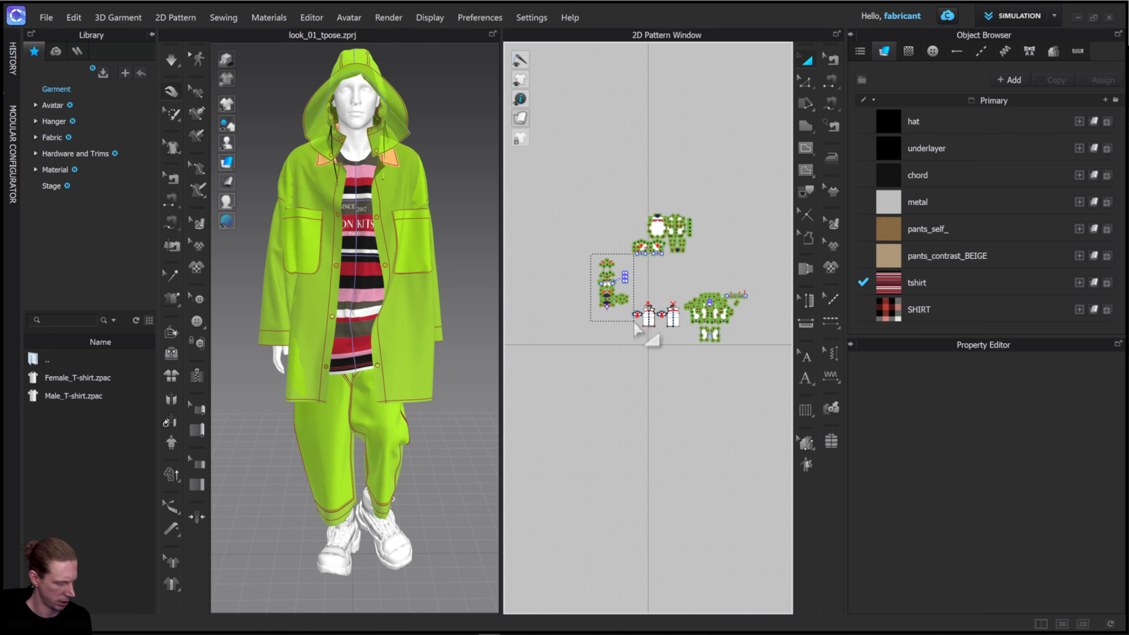
pyautogui.hotkey('shift', 'q')
# Step: Tack the overshirt's collar to the avatar's neck on the avatar's right side
pyautogui.scroll(4, 331, 187)
pyautogui.moveTo(355, 214); pyautogui.dragTo(400, 369, button='middle')
pyautogui.scroll(4, 385, 269)
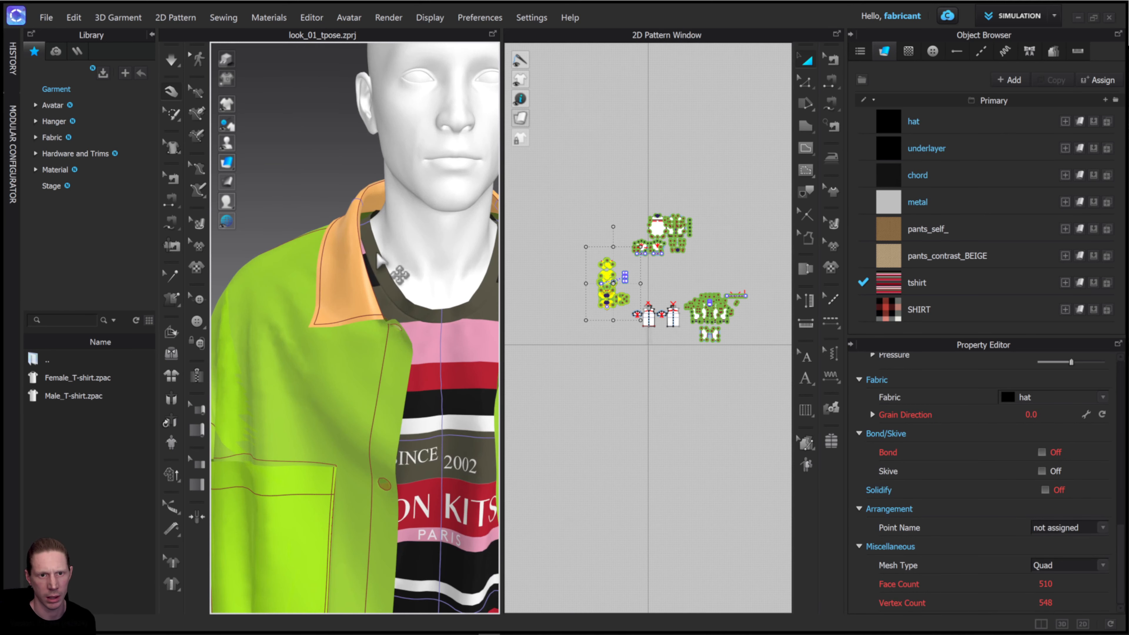
pyautogui.moveTo(367, 265); pyautogui.dragTo(375, 265, button='right')
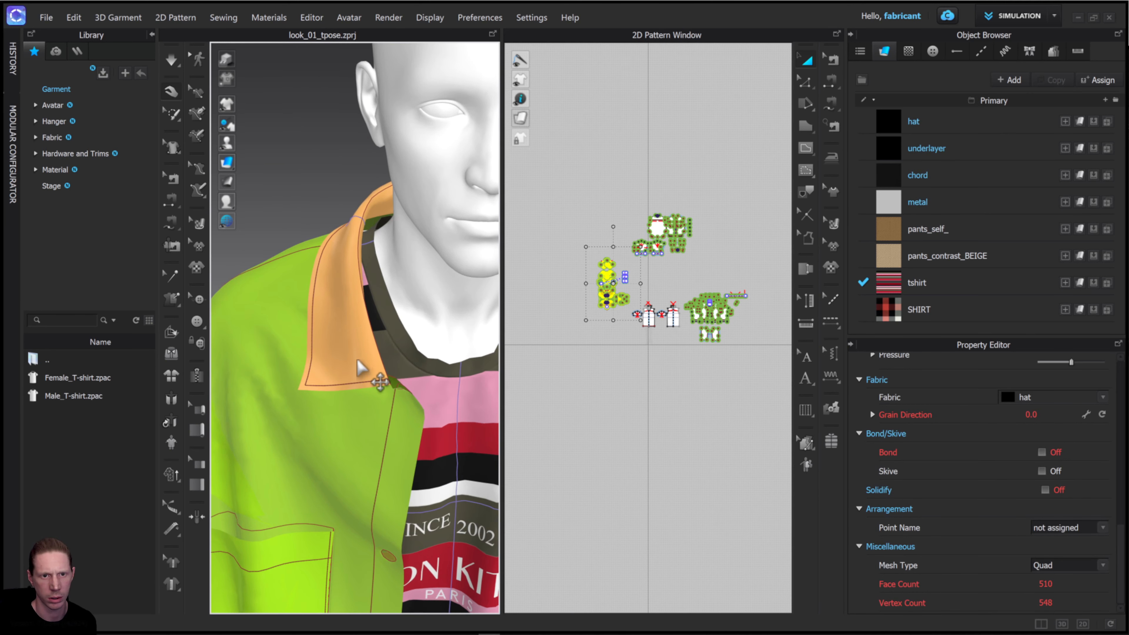
pyautogui.scroll(10, 672, 289)
pyautogui.moveTo(394, 248); pyautogui.dragTo(415, 231, button='right')
pyautogui.click(181, 302)
pyautogui.click(222, 317)
pyautogui.click(389, 203)
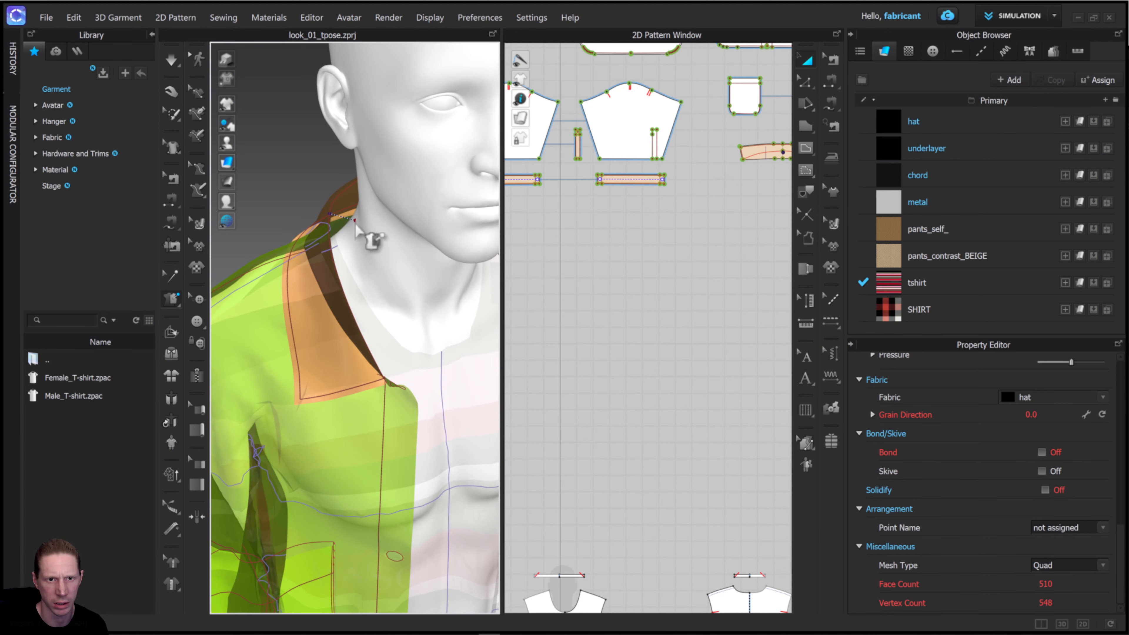
pyautogui.click(413, 259)
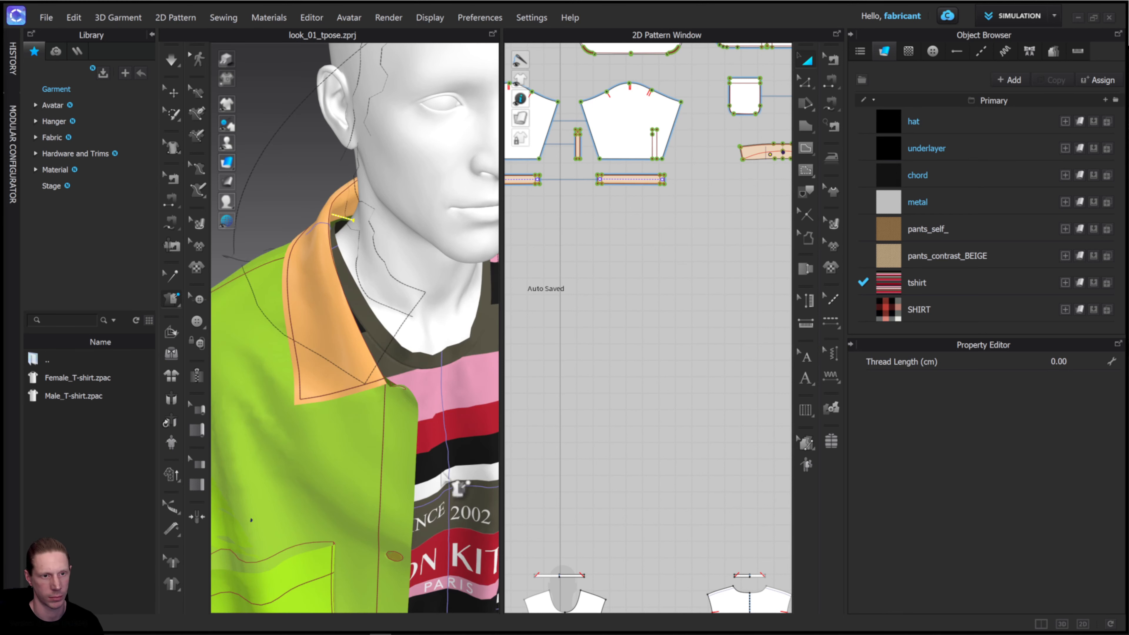
# Step: Add a matching collar-to-neck tack on the avatar's left side
pyautogui.moveTo(418, 260); pyautogui.dragTo(348, 249, button='right')
pyautogui.click(322, 197)
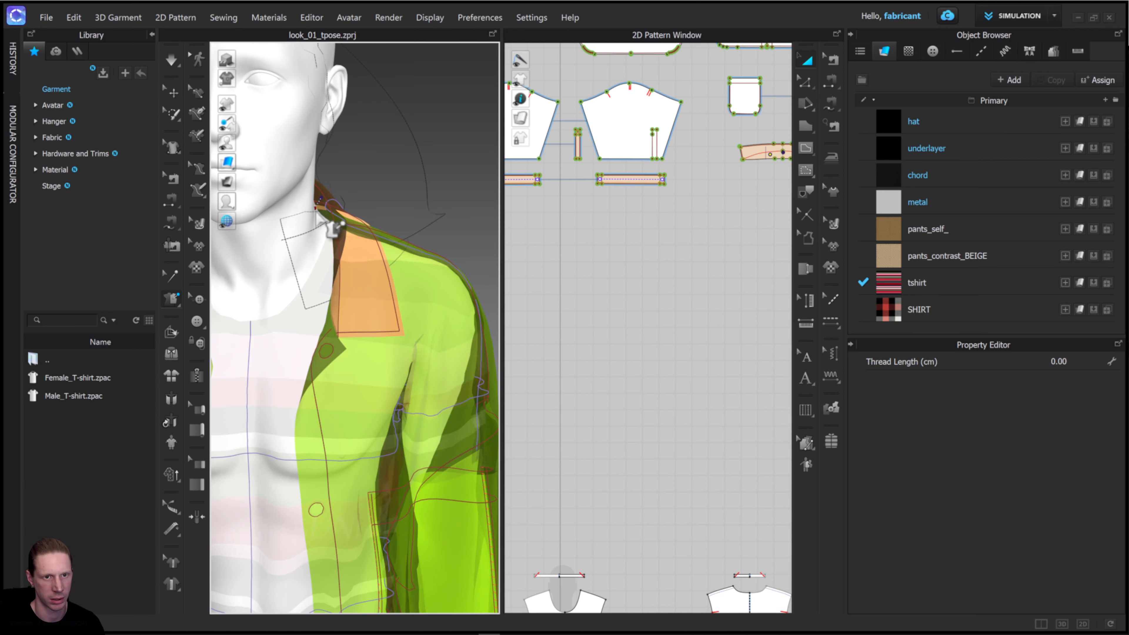
pyautogui.click(331, 228)
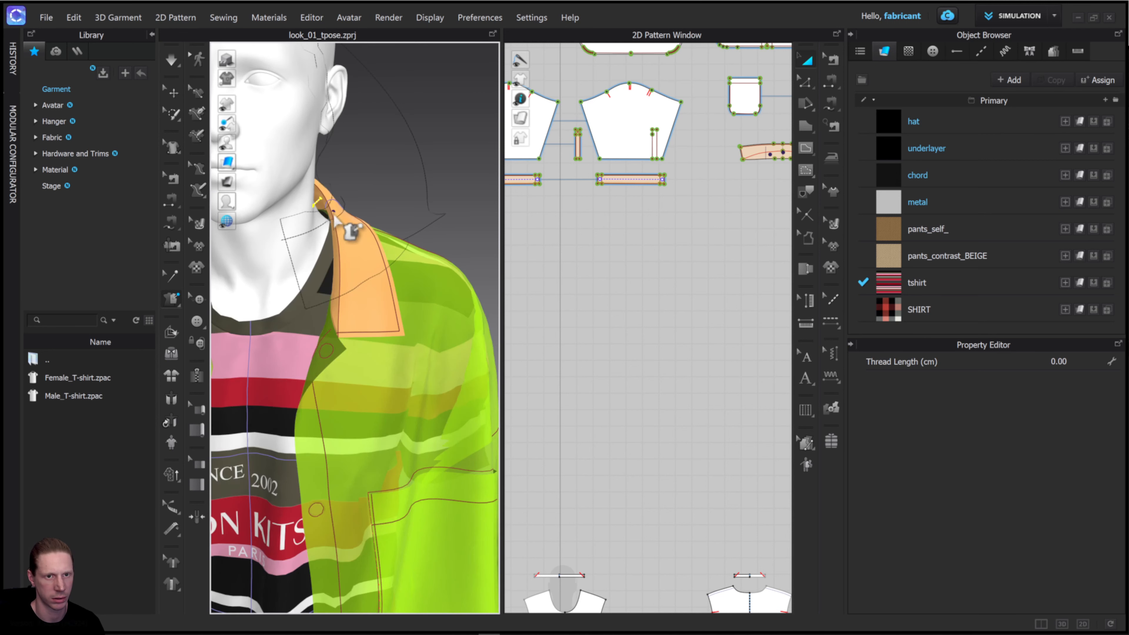
# Step: Edit the left-side collar tack, moving its attachment point on the avatar's neck closer to the collar
pyautogui.moveTo(331, 228); pyautogui.dragTo(327, 223, button='right')
pyautogui.click(175, 280)
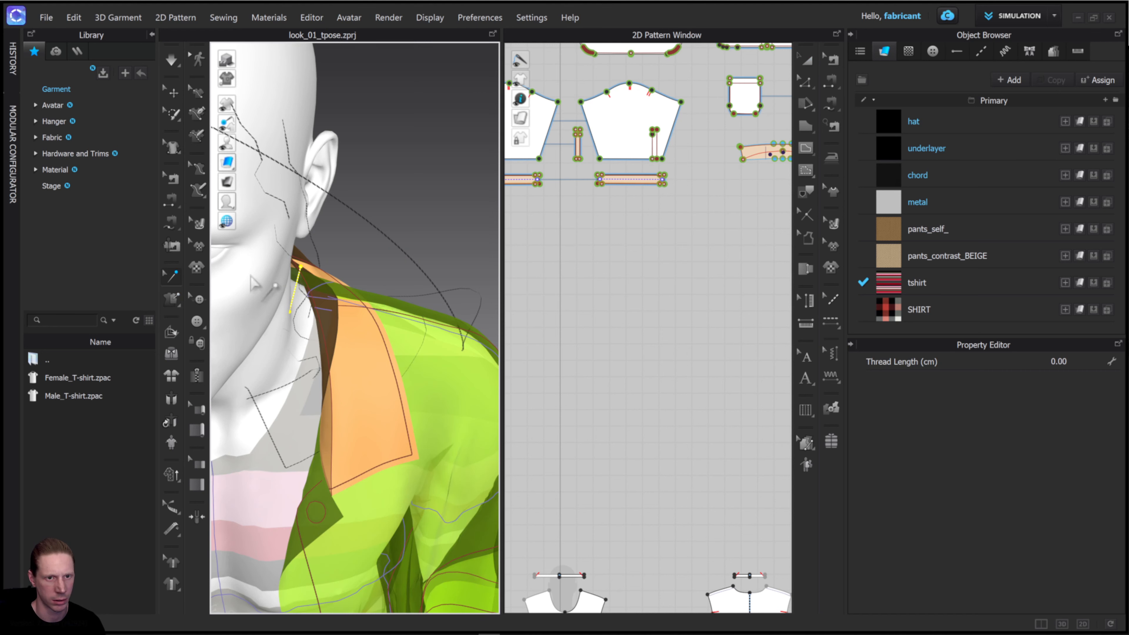
pyautogui.click(300, 269)
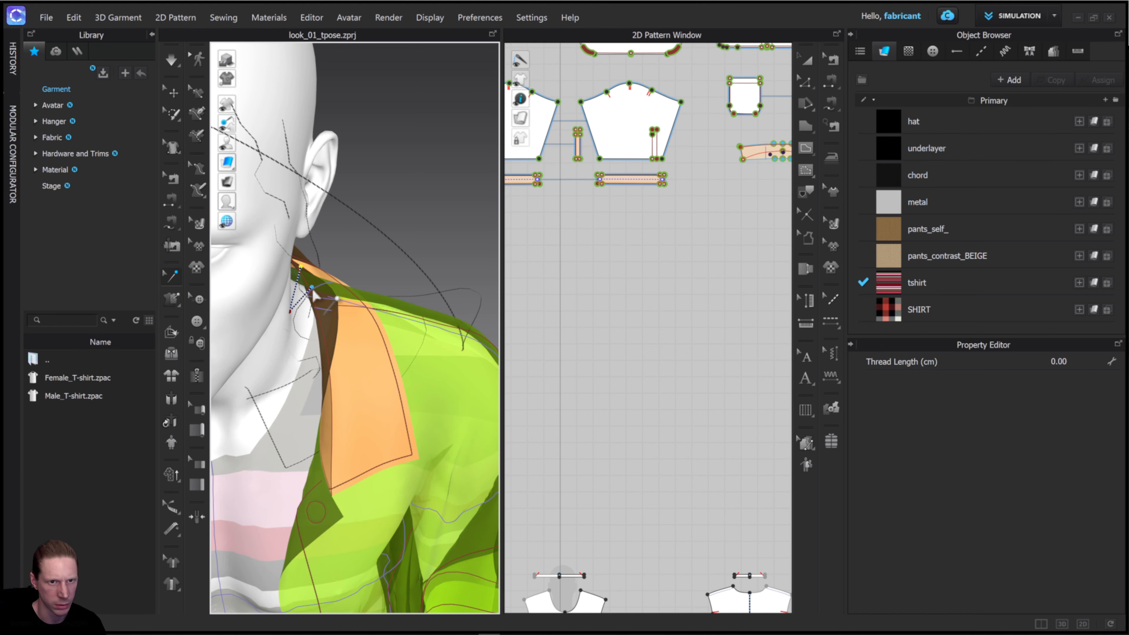
pyautogui.scroll(-5, 316, 291)
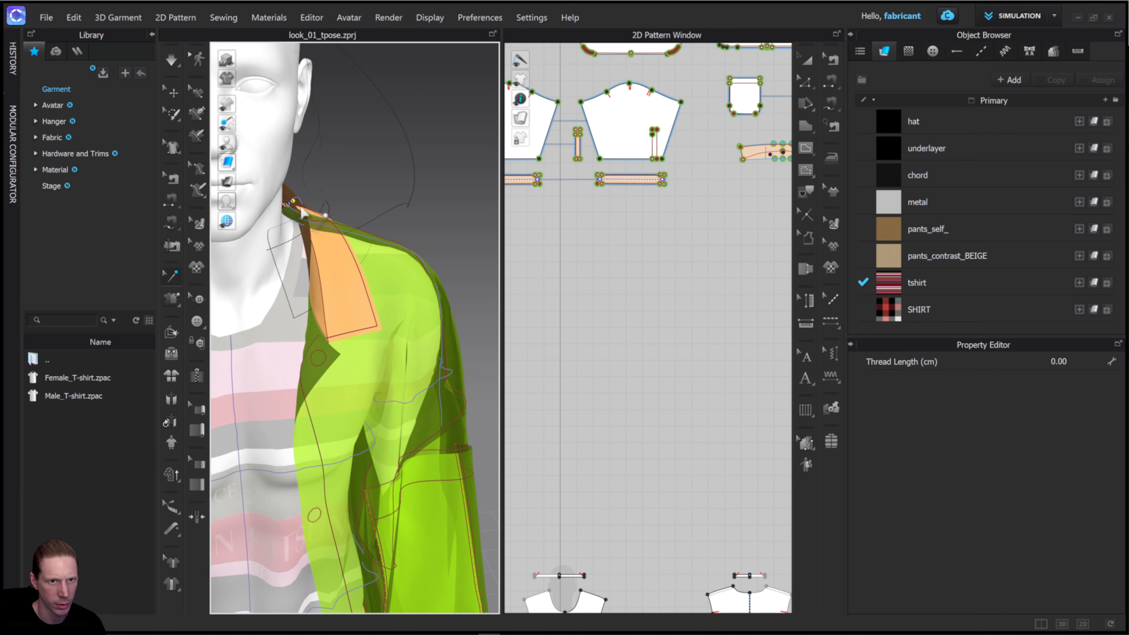
pyautogui.scroll(-6, 277, 222)
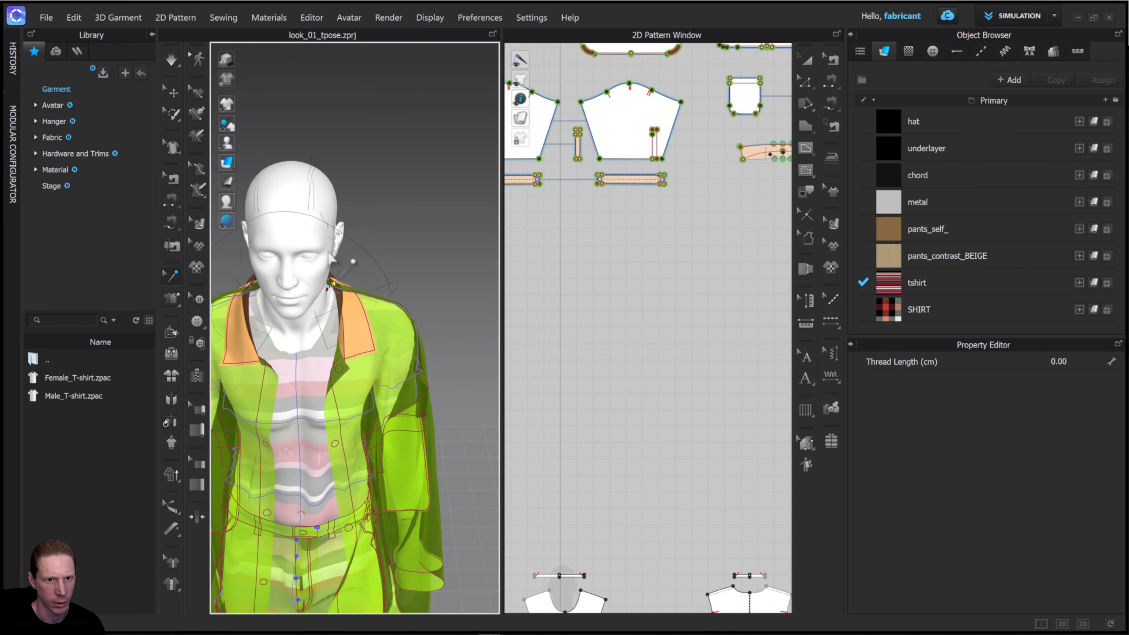
pyautogui.scroll(-3, 422, 307)
pyautogui.scroll(6, 420, 298)
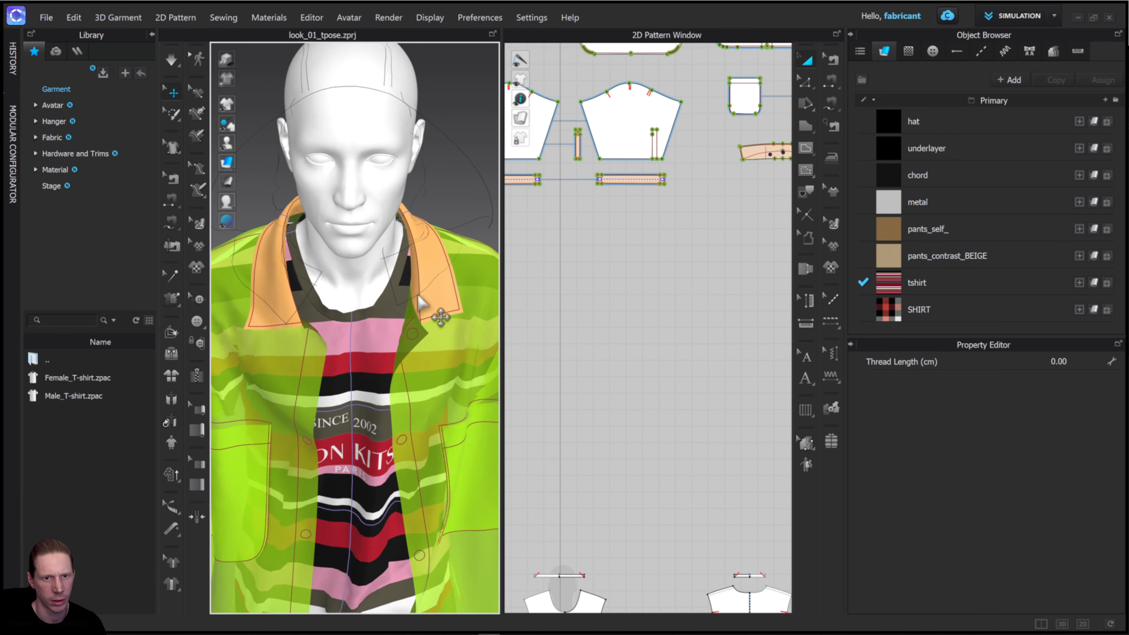
# Step: Set the solidify strength of the overshirt's collar to 95
pyautogui.click(453, 242)
pyautogui.click(1057, 508)
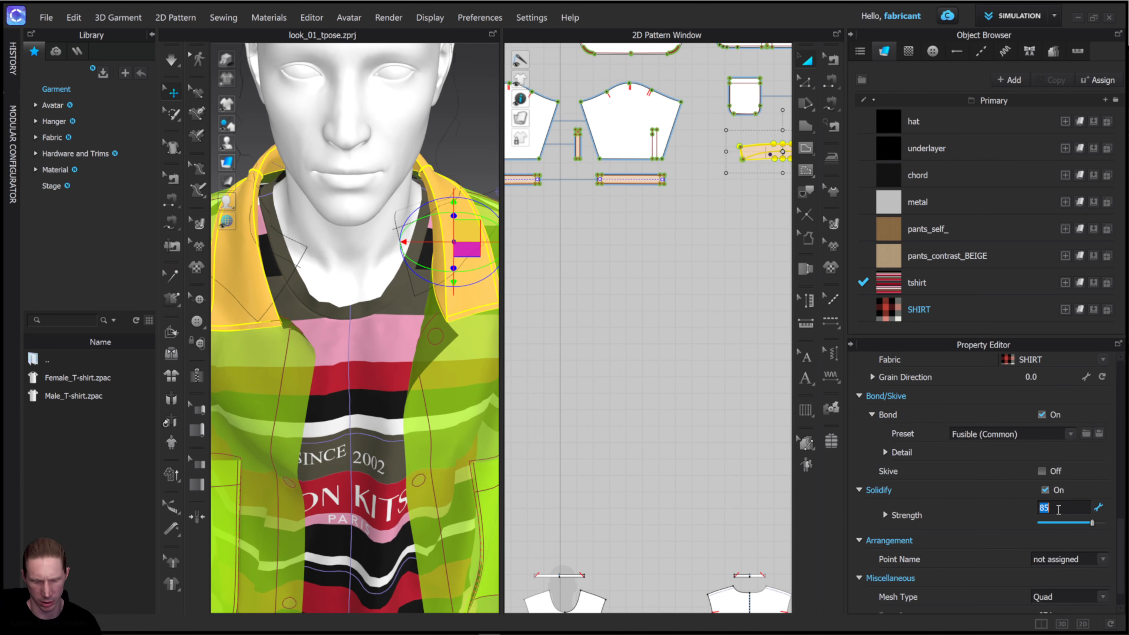
pyautogui.press('Return')
pyautogui.click(628, 301)
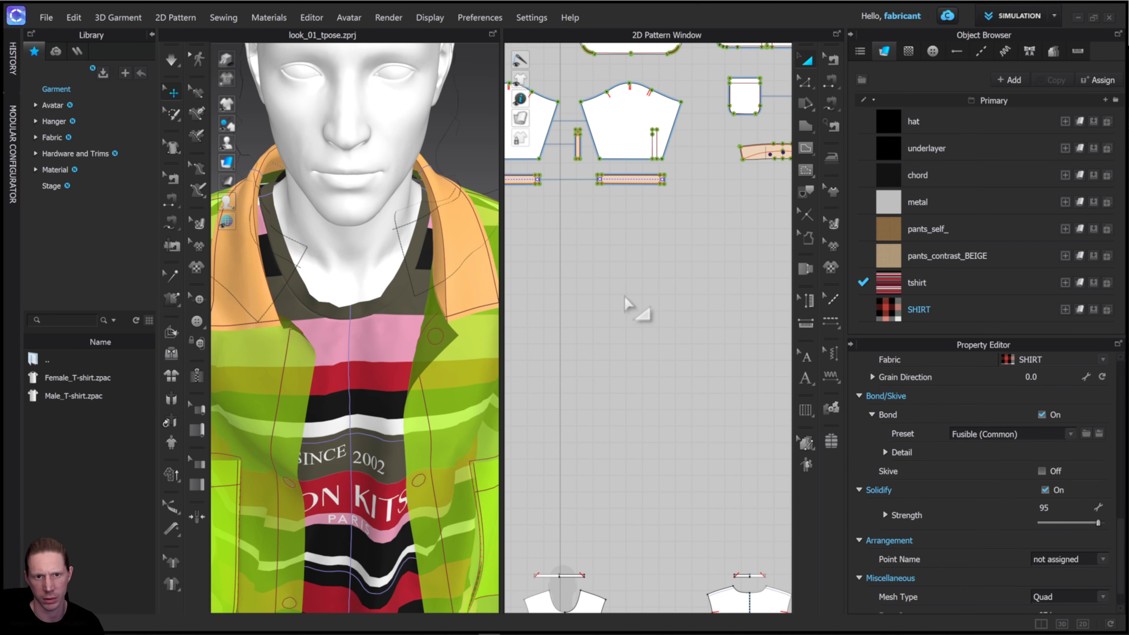
# Step: Solidify the overshirt's back yoke with a strength of 60
pyautogui.scroll(-5, 379, 357)
pyautogui.scroll(-2, 379, 357)
pyautogui.moveTo(380, 356); pyautogui.dragTo(453, 272, button='right')
pyautogui.click(453, 271)
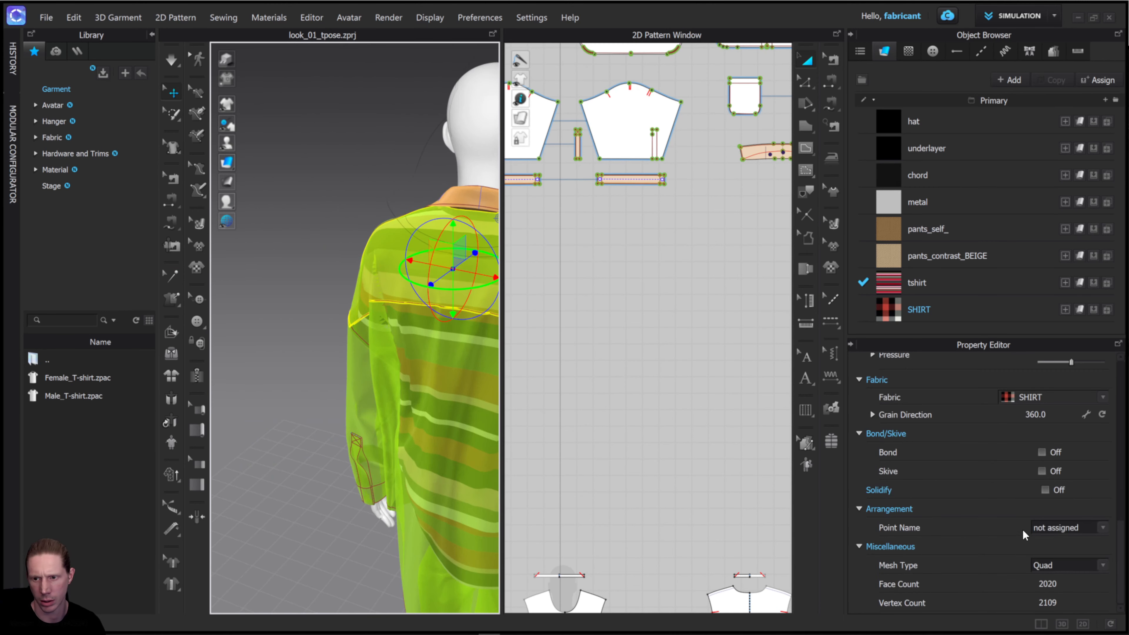
pyautogui.moveTo(415, 310); pyautogui.dragTo(295, 300, button='middle')
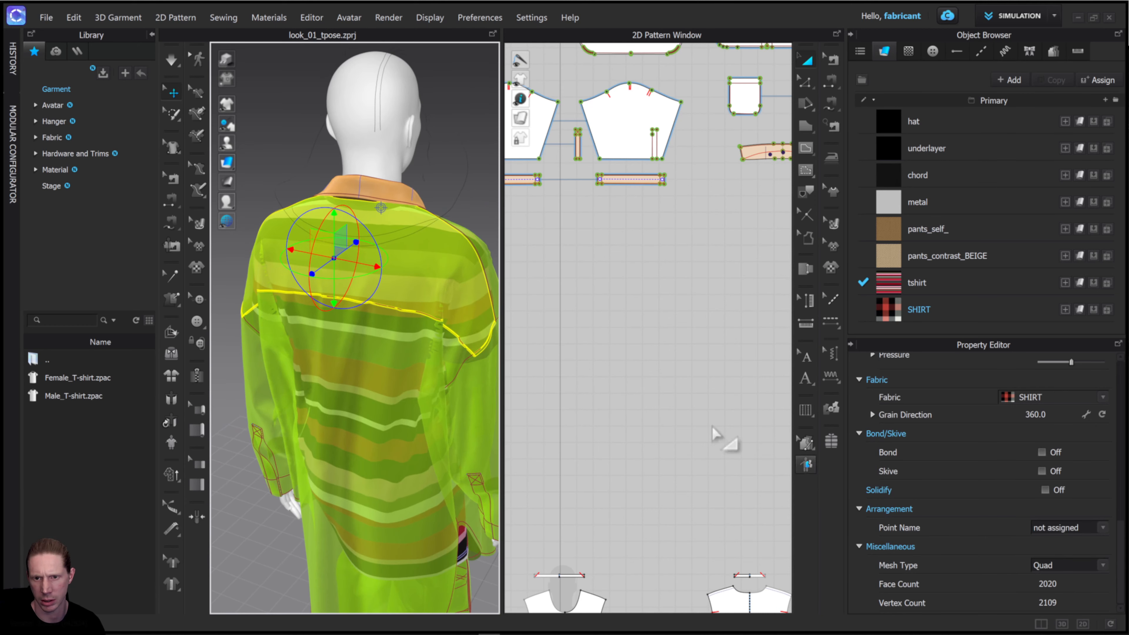
pyautogui.rightClick(339, 257)
pyautogui.click(400, 151)
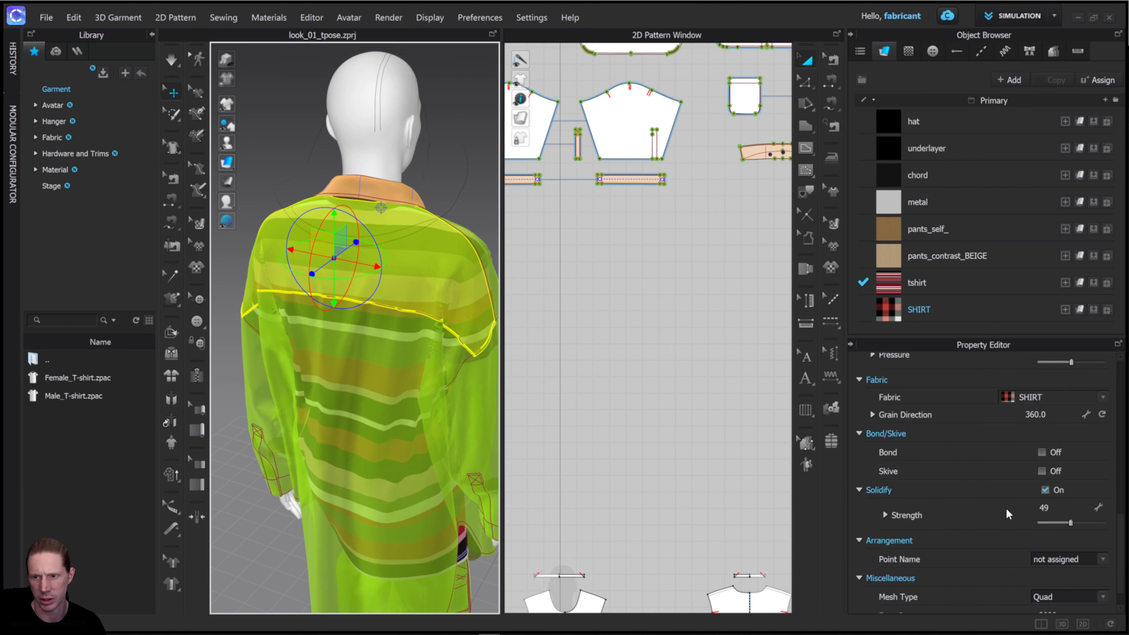
pyautogui.click(1056, 507)
pyautogui.press('Return')
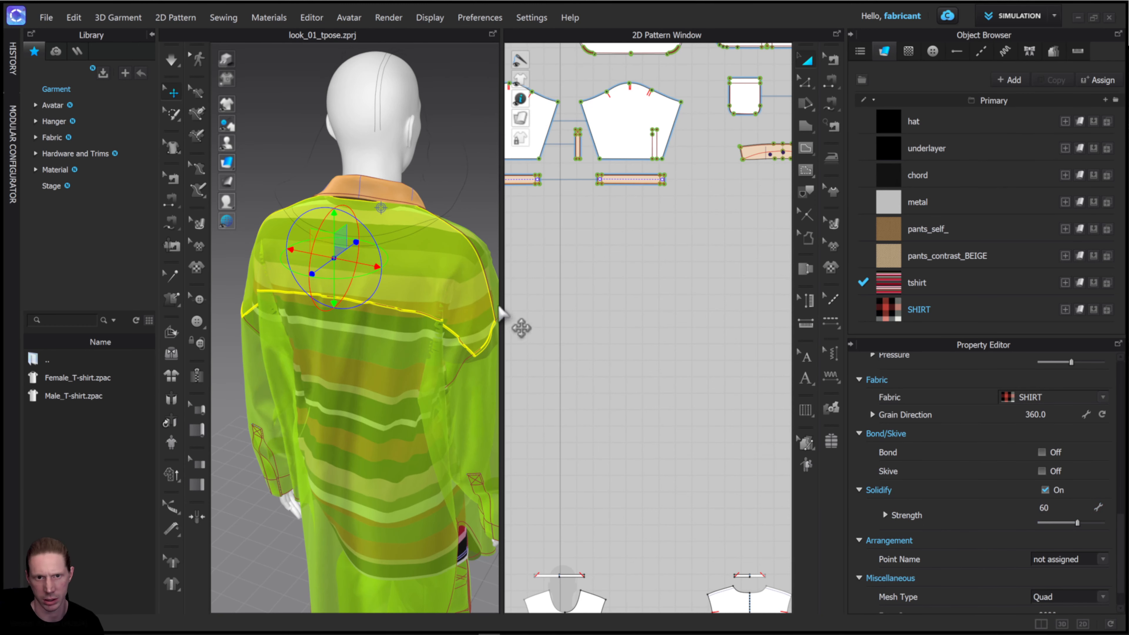
pyautogui.click(645, 333)
# Step: Show all the hidden hood patterns again in the 3D view and clear the pattern selection
pyautogui.scroll(-3, 411, 392)
pyautogui.moveTo(422, 395); pyautogui.dragTo(369, 368, button='right')
pyautogui.moveTo(369, 368); pyautogui.dragTo(383, 303, button='middle')
pyautogui.moveTo(383, 304); pyautogui.dragTo(324, 316, button='right')
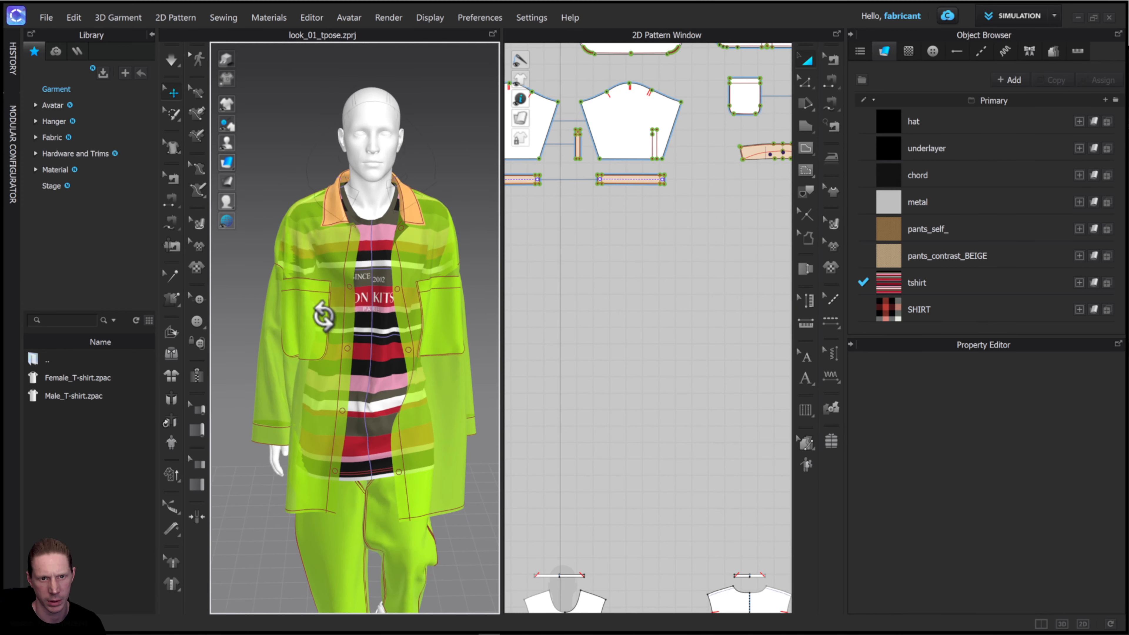
pyautogui.moveTo(402, 260)
pyautogui.mouseDown(button='right')
pyautogui.moveTo(387, 252)
pyautogui.moveTo(397, 254)
pyautogui.mouseUp(button='right')
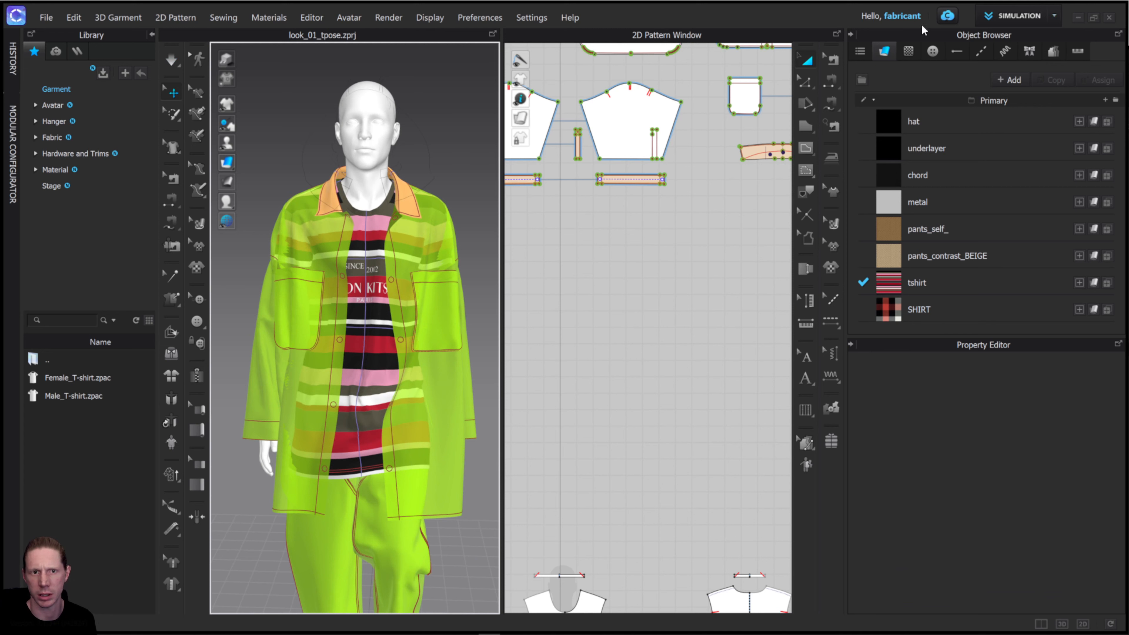
pyautogui.click(697, 311)
pyautogui.hotkey('ctrl', 'a')
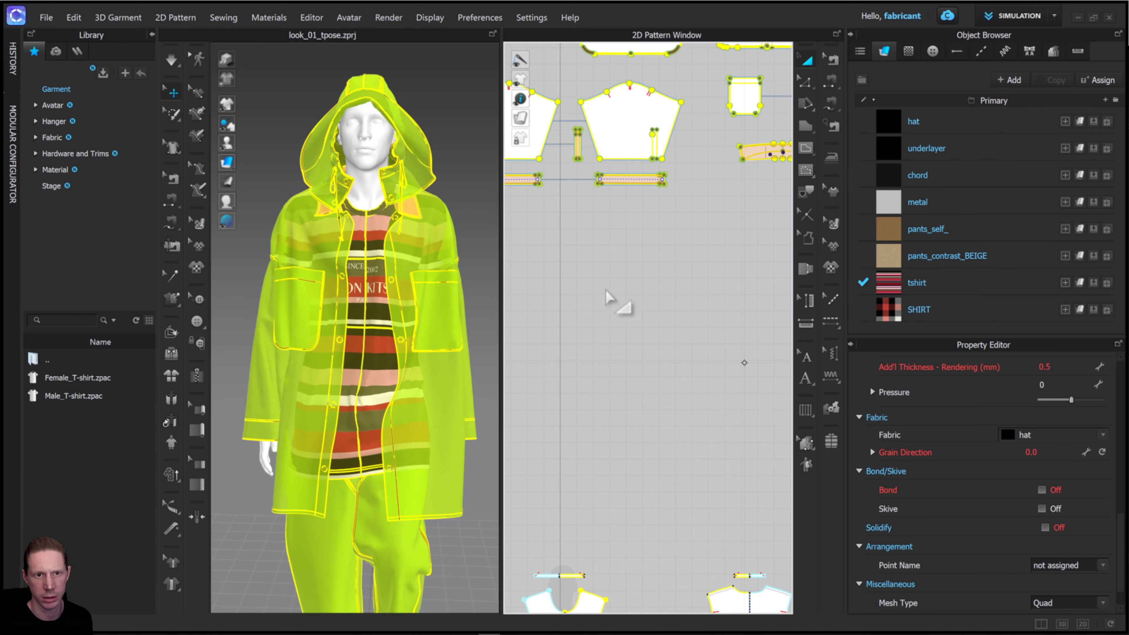
pyautogui.click(605, 289)
pyautogui.moveTo(377, 289); pyautogui.dragTo(346, 232, button='right')
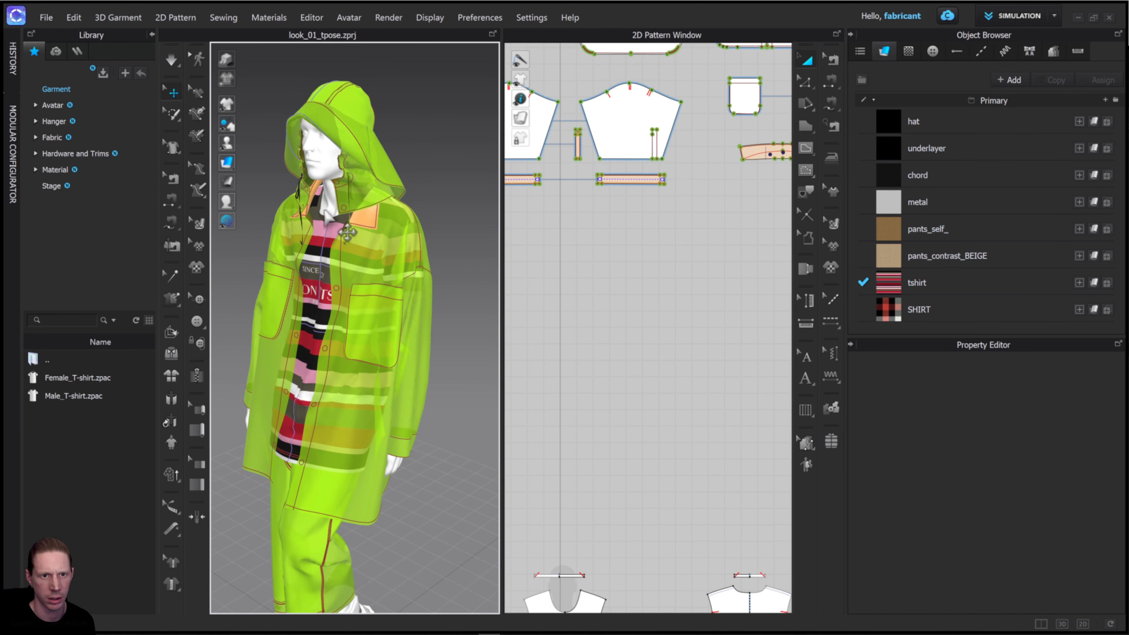
# Step: Simulate the outfit and pull the overshirt's front panel and chest pocket on the avatar's right side into place
pyautogui.click(169, 61)
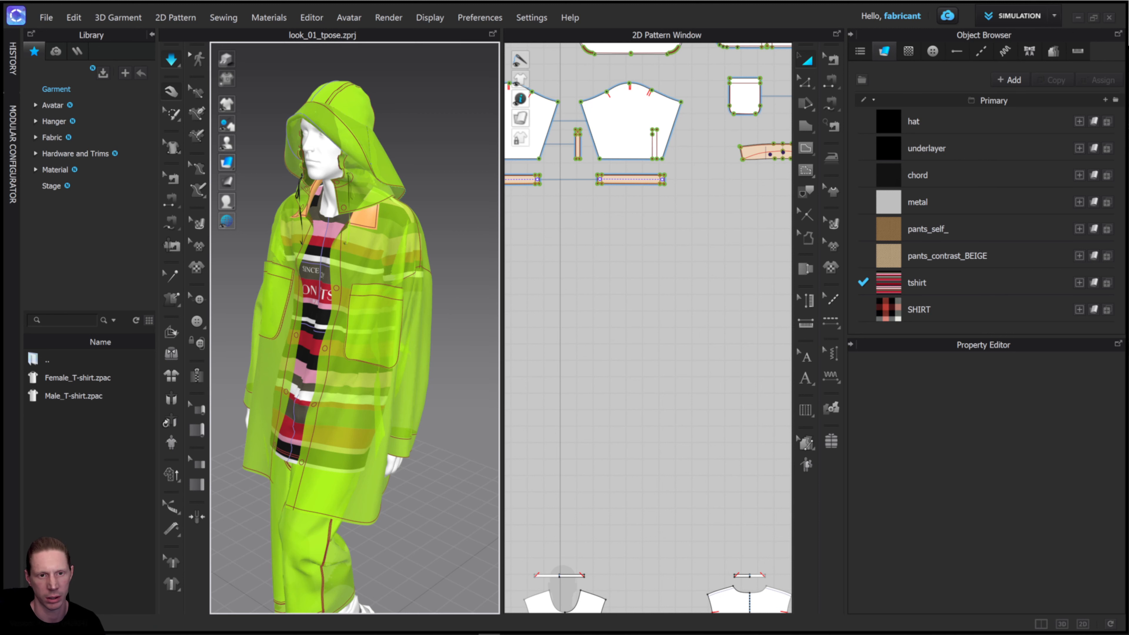
pyautogui.moveTo(438, 296)
pyautogui.mouseDown(button='right')
pyautogui.moveTo(416, 313)
pyautogui.moveTo(346, 243)
pyautogui.moveTo(429, 320)
pyautogui.moveTo(418, 288)
pyautogui.moveTo(443, 248)
pyautogui.moveTo(467, 277)
pyautogui.moveTo(443, 312)
pyautogui.mouseUp(button='right')
pyautogui.moveTo(400, 239); pyautogui.dragTo(332, 265, button='right')
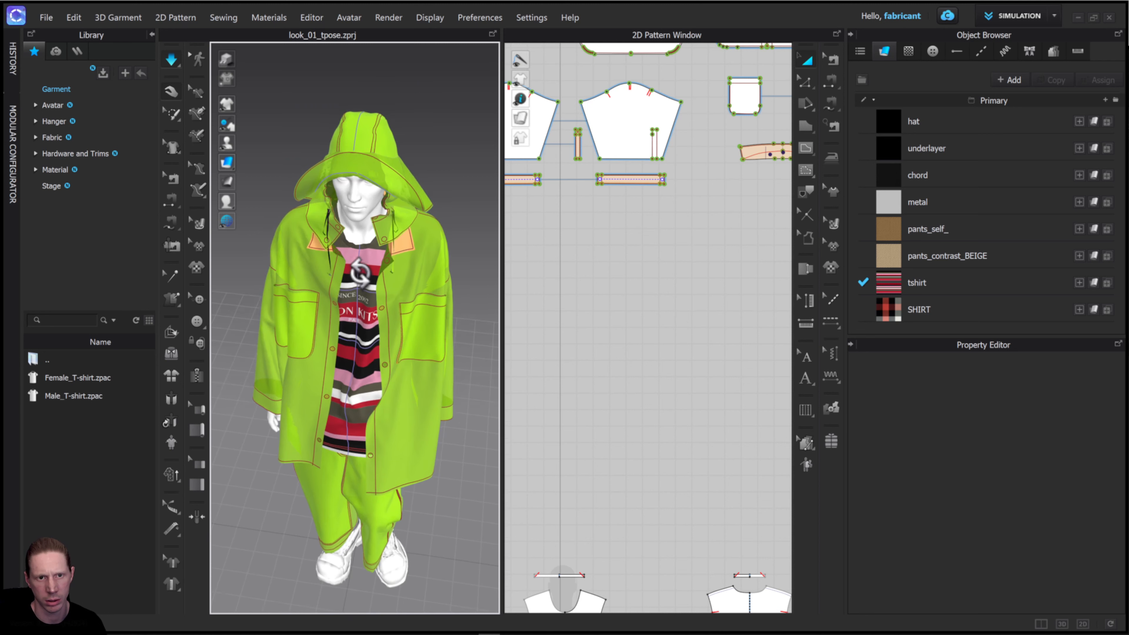
pyautogui.click(345, 268)
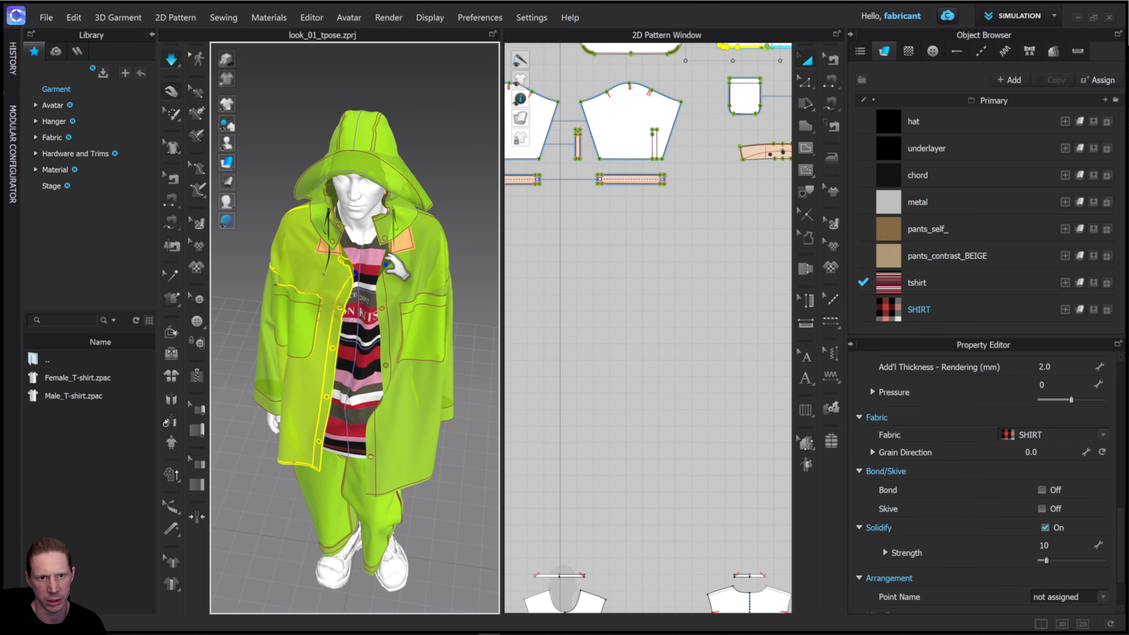
pyautogui.click(378, 270)
pyautogui.moveTo(377, 270); pyautogui.dragTo(364, 265)
pyautogui.click(333, 370)
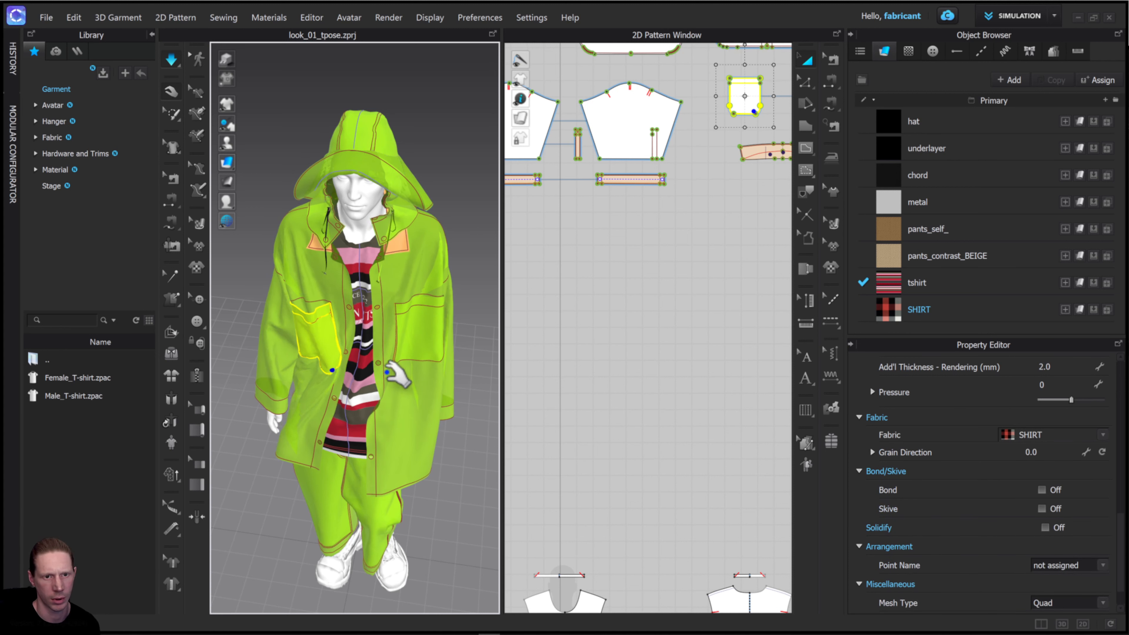
# Step: Pull the overshirt's front and back hems outward from the side, then stop the simulation
pyautogui.moveTo(397, 430); pyautogui.dragTo(348, 422, button='right')
pyautogui.click(275, 510)
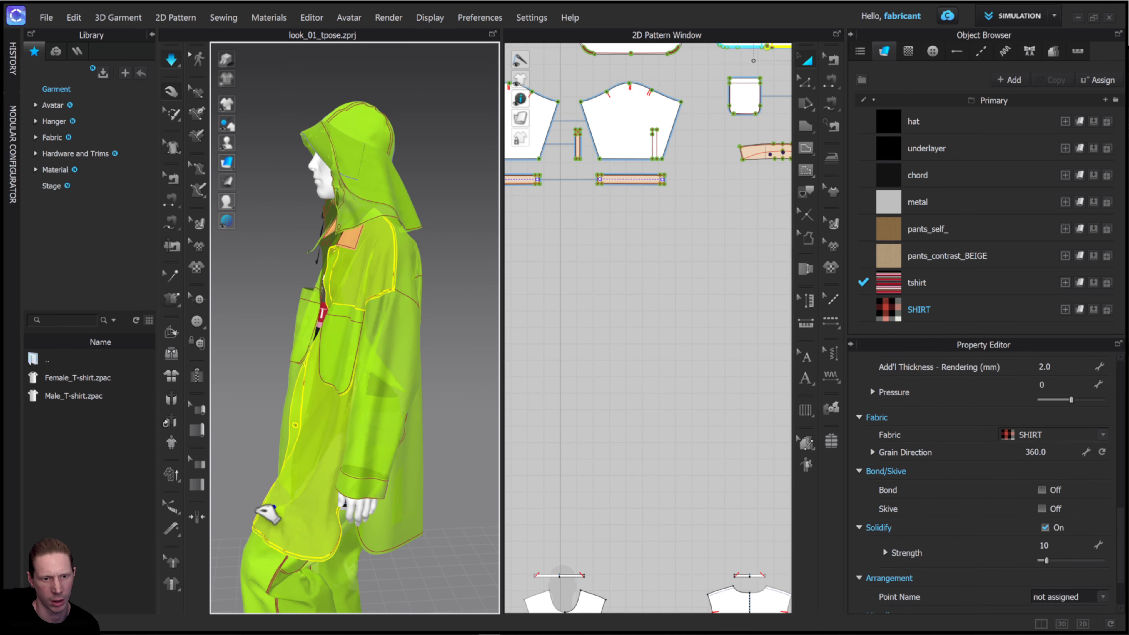
pyautogui.moveTo(367, 545); pyautogui.dragTo(362, 542)
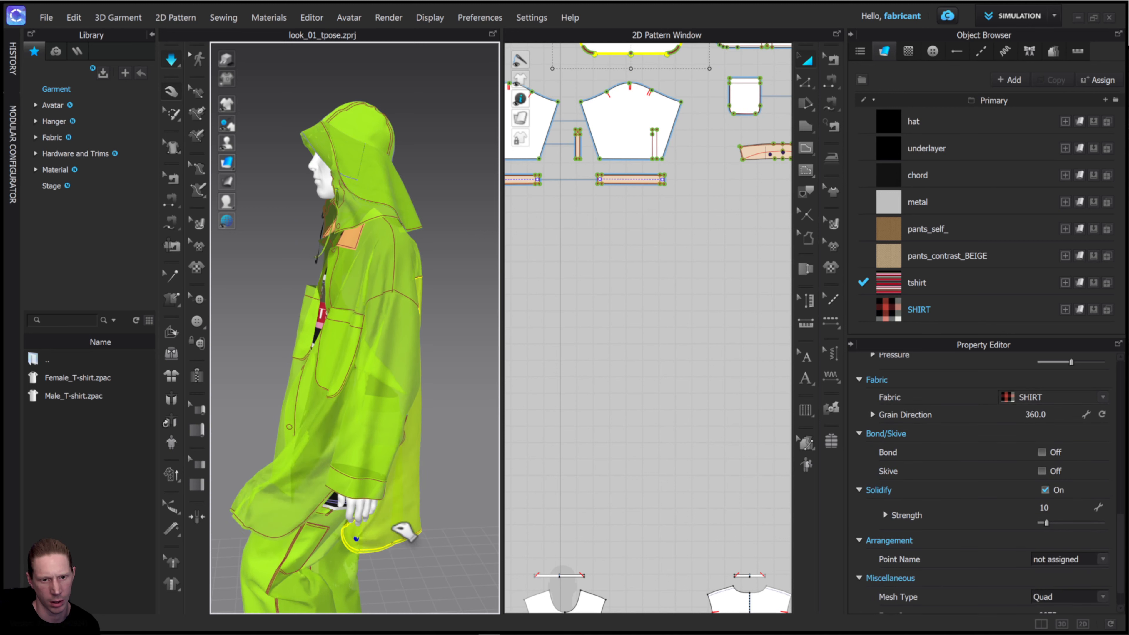
pyautogui.press('space')
pyautogui.moveTo(441, 465); pyautogui.dragTo(455, 390, button='middle')
pyautogui.scroll(-2, 428, 399)
pyautogui.moveTo(424, 392); pyautogui.dragTo(481, 395, button='right')
pyautogui.moveTo(437, 145); pyautogui.dragTo(418, 152, button='right')
pyautogui.click(361, 98)
pyautogui.moveTo(391, 66); pyautogui.dragTo(437, 122, button='middle')
pyautogui.scroll(2, 438, 122)
pyautogui.click(437, 61)
pyautogui.click(388, 147)
pyautogui.rightClick(388, 146)
pyautogui.click(402, 77)
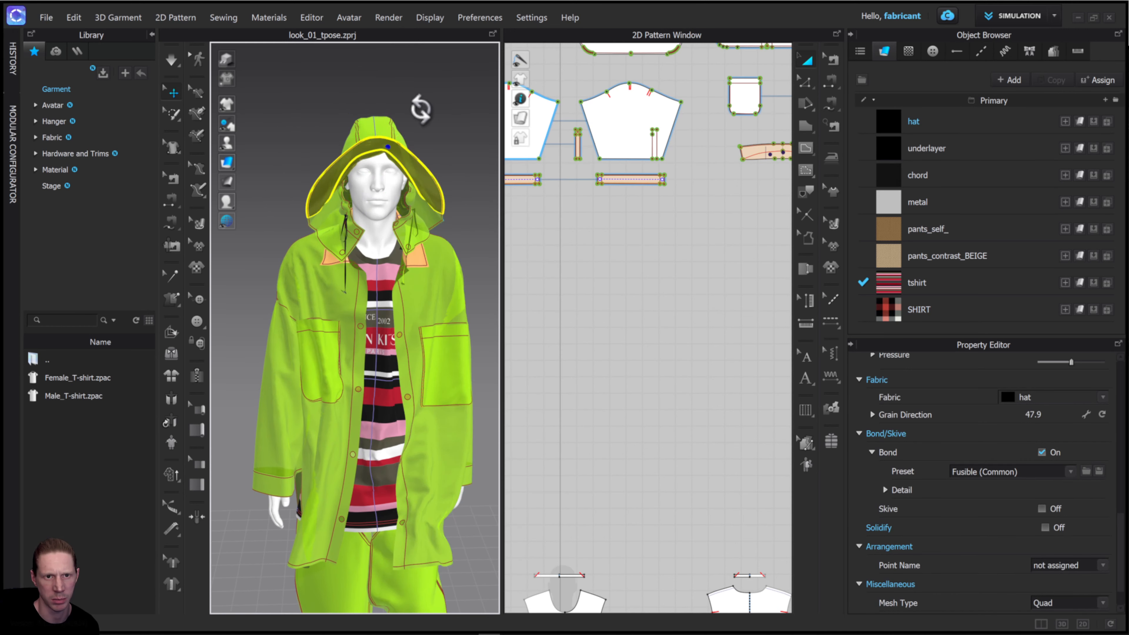
# Step: Strengthen the hood's brim pattern
pyautogui.scroll(3, 417, 133)
pyautogui.moveTo(396, 113); pyautogui.dragTo(375, 181, button='middle')
pyautogui.click(418, 129)
pyautogui.click(393, 162)
pyautogui.rightClick(393, 161)
pyautogui.click(439, 266)
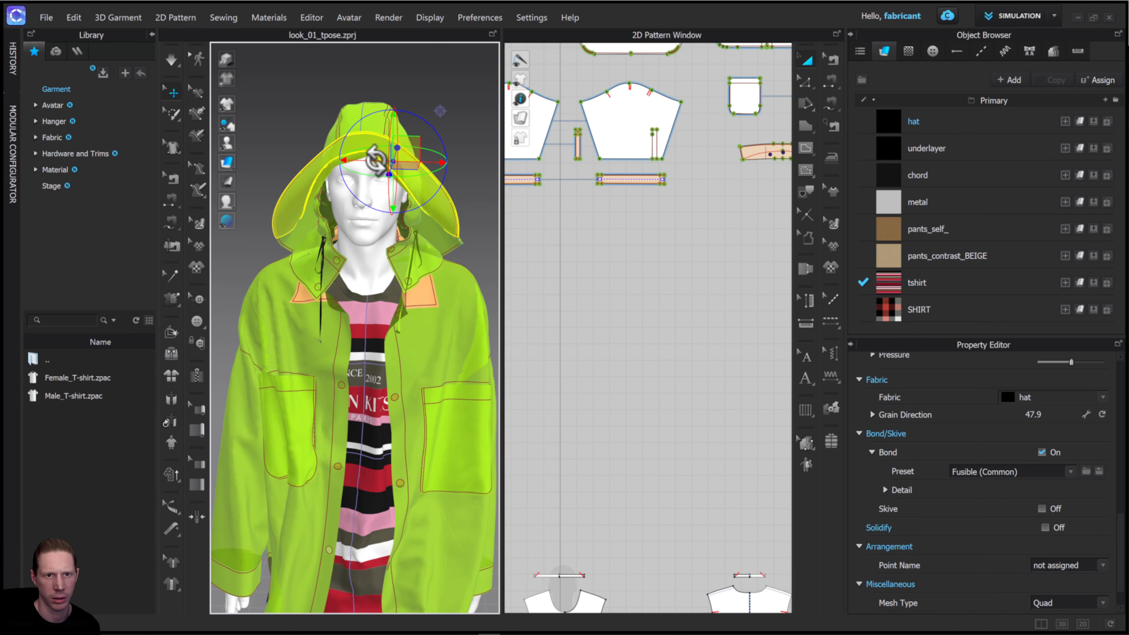
pyautogui.rightClick(368, 145)
pyautogui.click(427, 280)
pyautogui.click(435, 116)
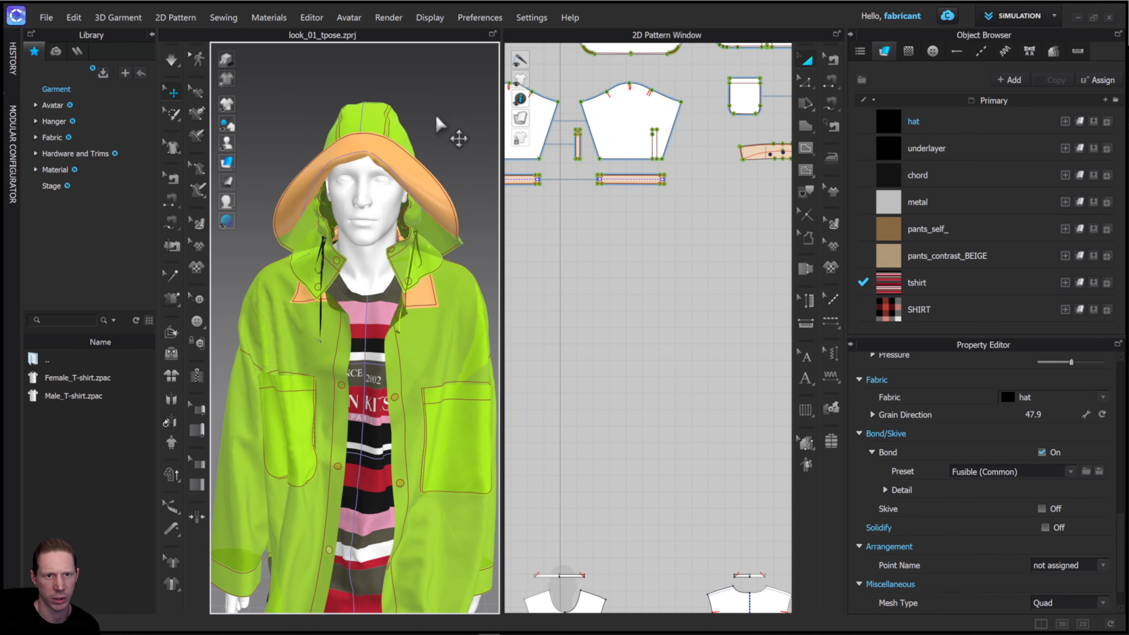
# Step: Simulate with the strengthened brim, pull its front edge into shape above the avatar's face, and stop the simulation
pyautogui.moveTo(435, 116); pyautogui.dragTo(389, 137, button='right')
pyautogui.click(363, 126)
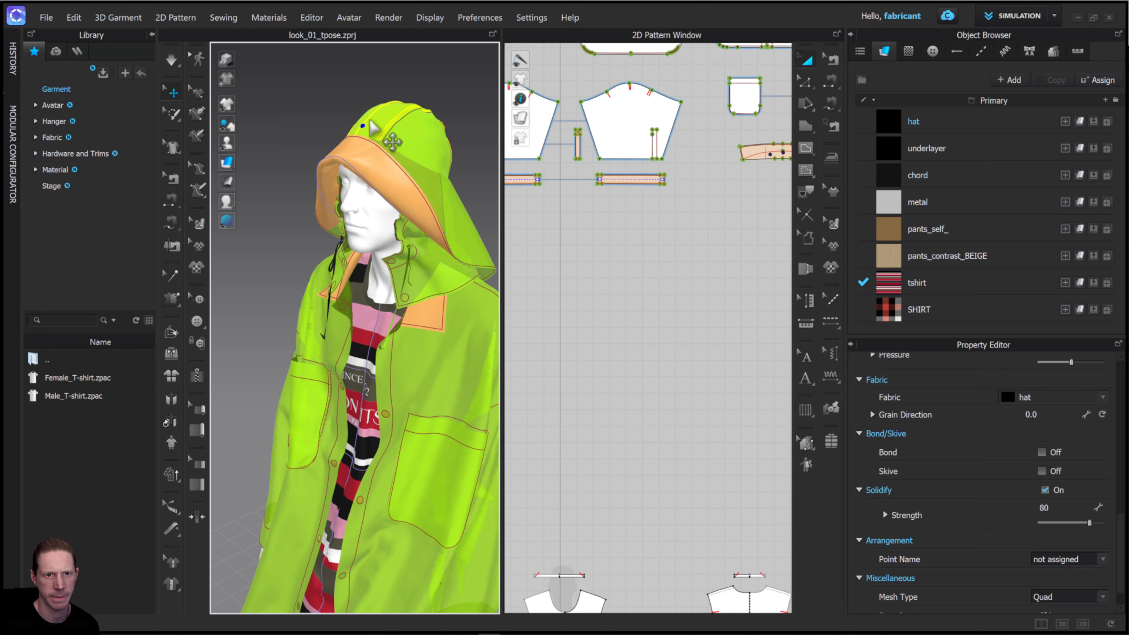
pyautogui.press('space')
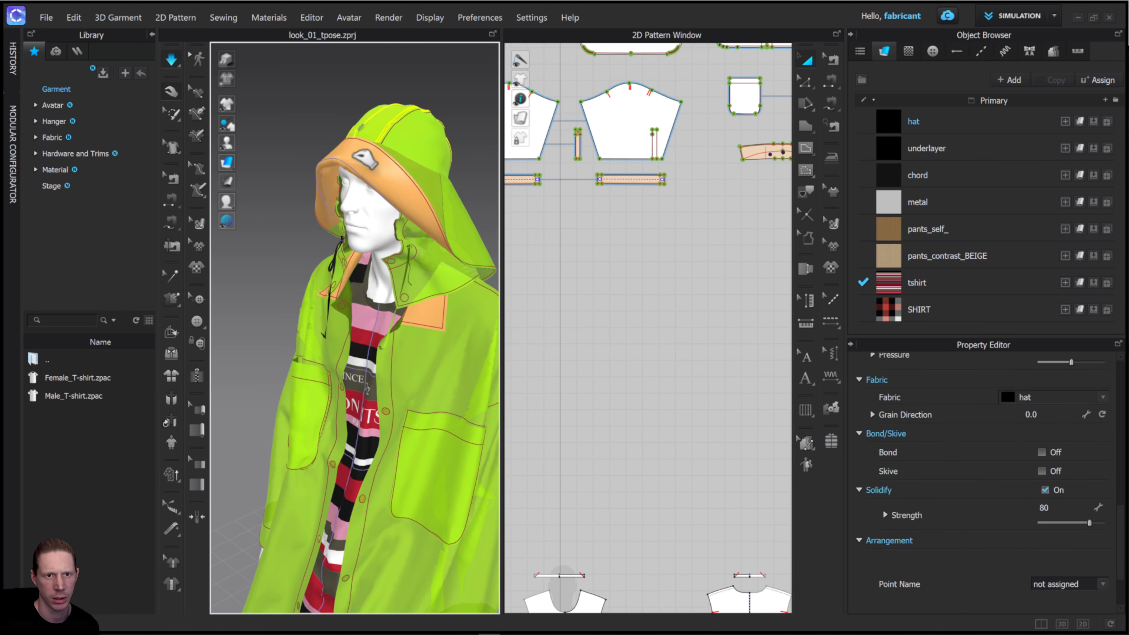
pyautogui.moveTo(354, 157); pyautogui.dragTo(355, 156)
pyautogui.moveTo(413, 133)
pyautogui.mouseDown(button='right')
pyautogui.moveTo(448, 114)
pyautogui.moveTo(425, 131)
pyautogui.mouseUp(button='right')
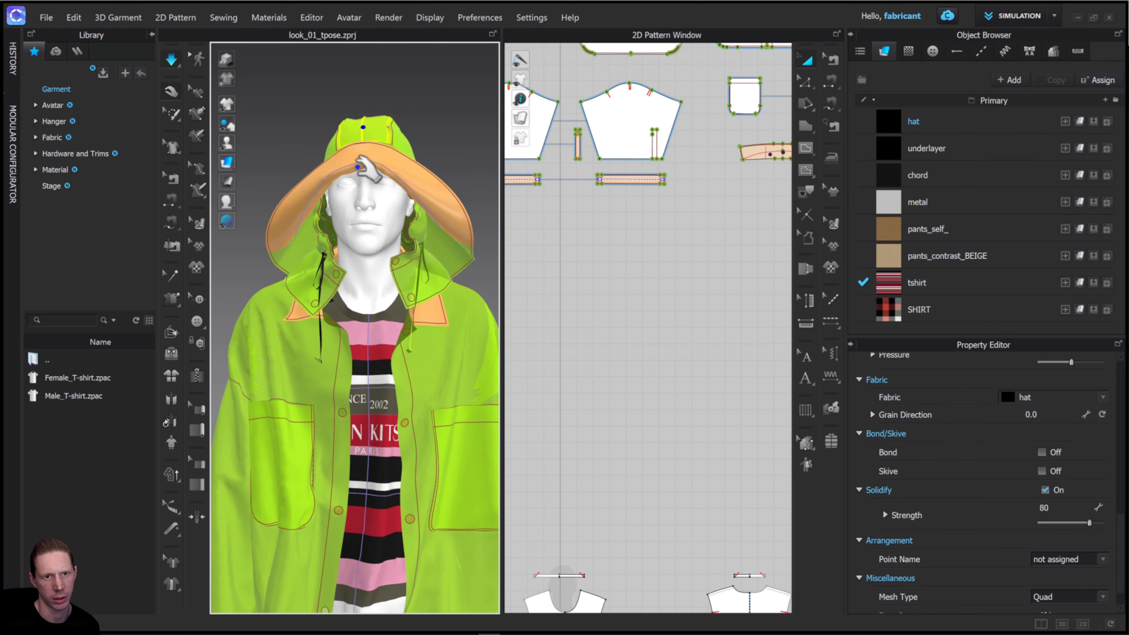
pyautogui.click(361, 163)
pyautogui.press('space')
# Step: Remove the strengthening from the hood's brim
pyautogui.moveTo(395, 167); pyautogui.dragTo(395, 167, button='right')
pyautogui.rightClick(395, 167)
pyautogui.click(458, 302)
pyautogui.moveTo(454, 138); pyautogui.dragTo(446, 130, button='right')
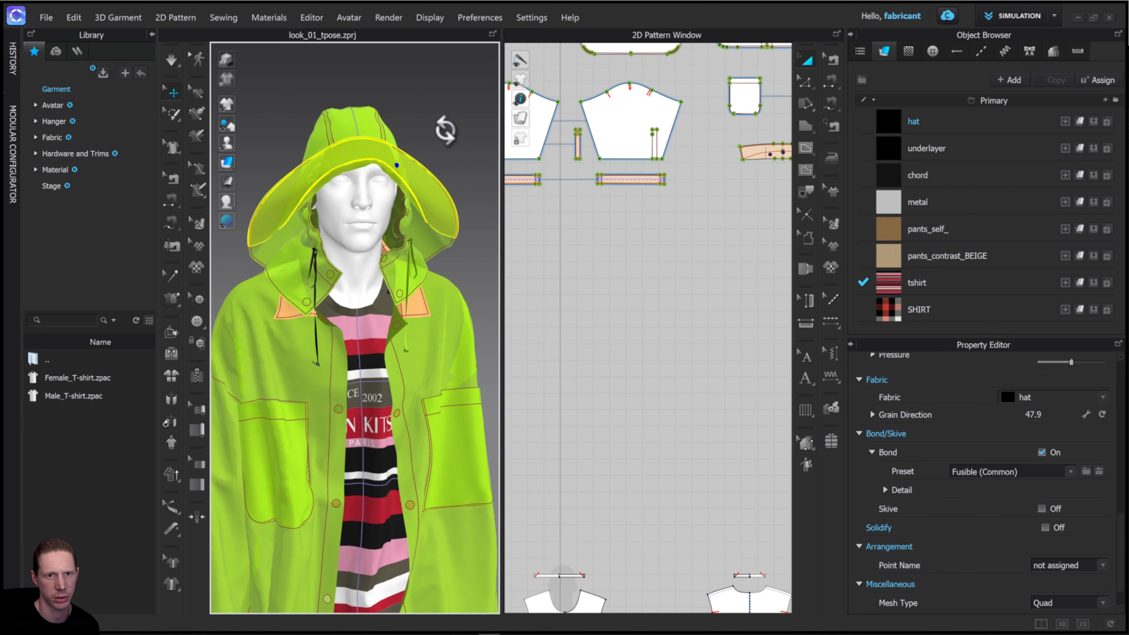
# Step: Simulate and pull both sides of the hood's brim inward and its front edge down, then stop the simulation
pyautogui.moveTo(467, 189); pyautogui.dragTo(305, 240, button='right')
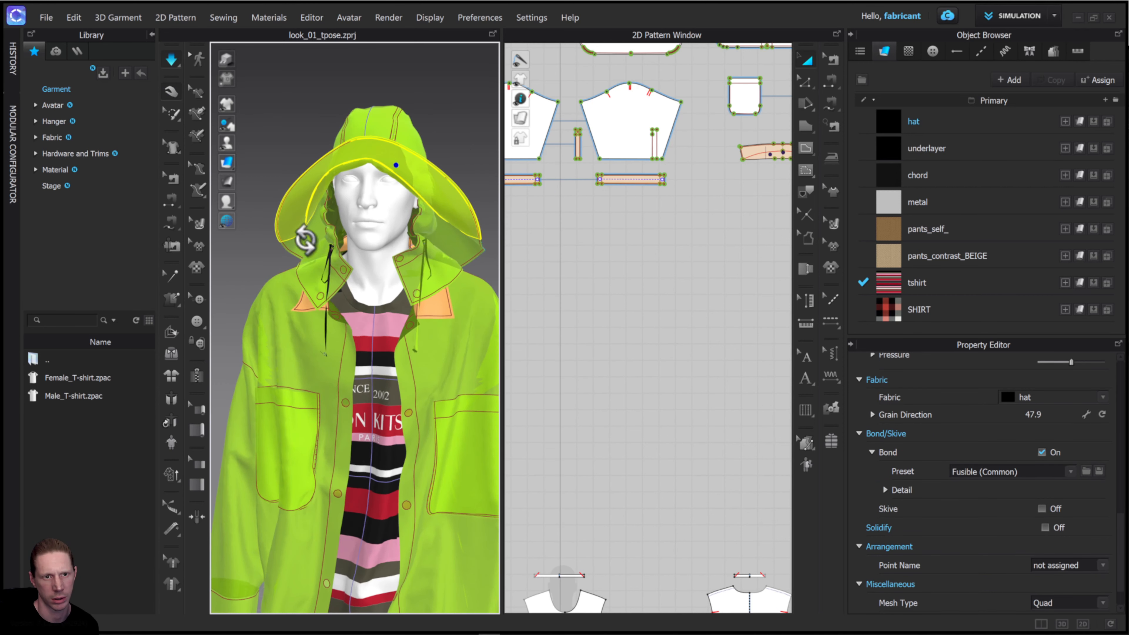
pyautogui.moveTo(308, 237); pyautogui.dragTo(336, 237)
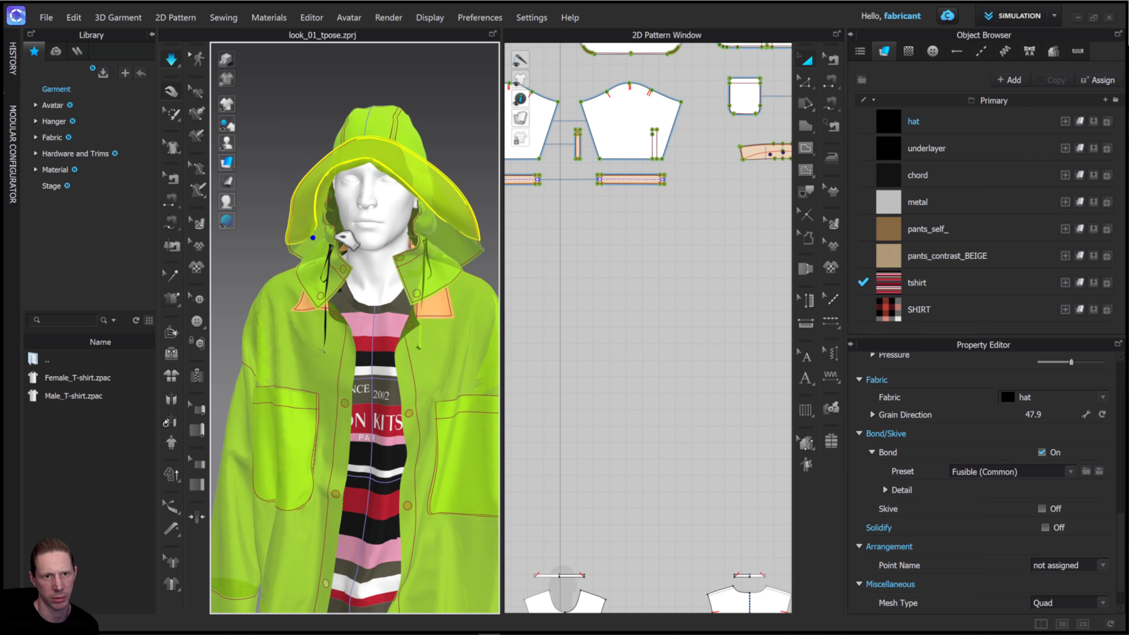
pyautogui.moveTo(458, 231); pyautogui.dragTo(447, 234)
pyautogui.moveTo(457, 182); pyautogui.dragTo(461, 183, button='right')
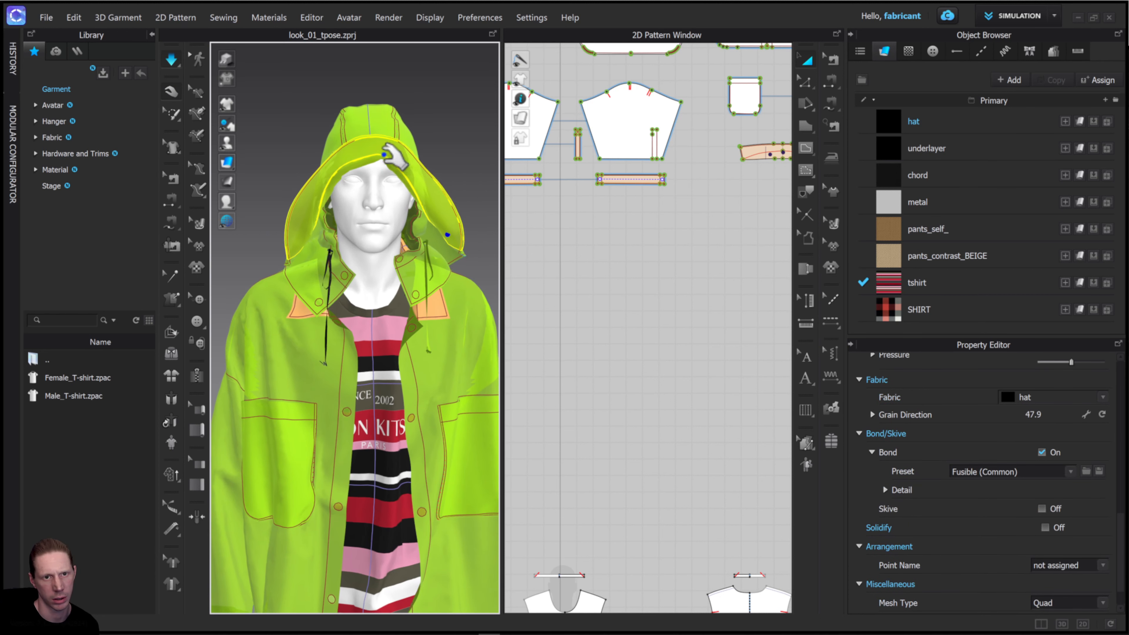
pyautogui.moveTo(383, 154); pyautogui.dragTo(384, 169)
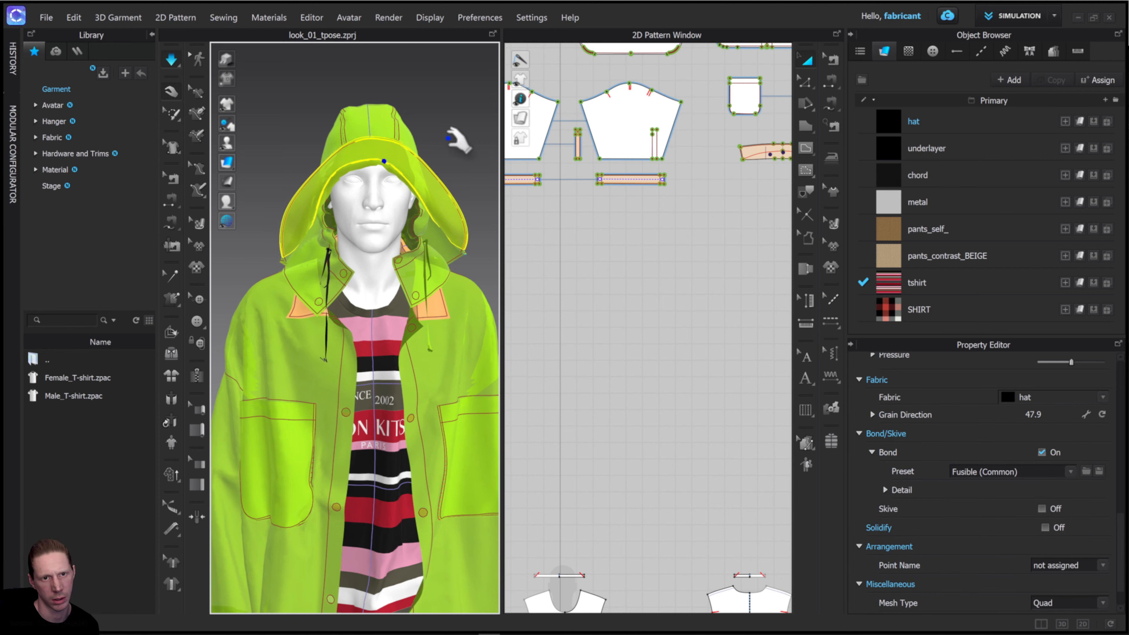
pyautogui.press('space')
# Step: Solidify the hood's brim with a strength of 45
pyautogui.click(408, 168)
pyautogui.rightClick(408, 169)
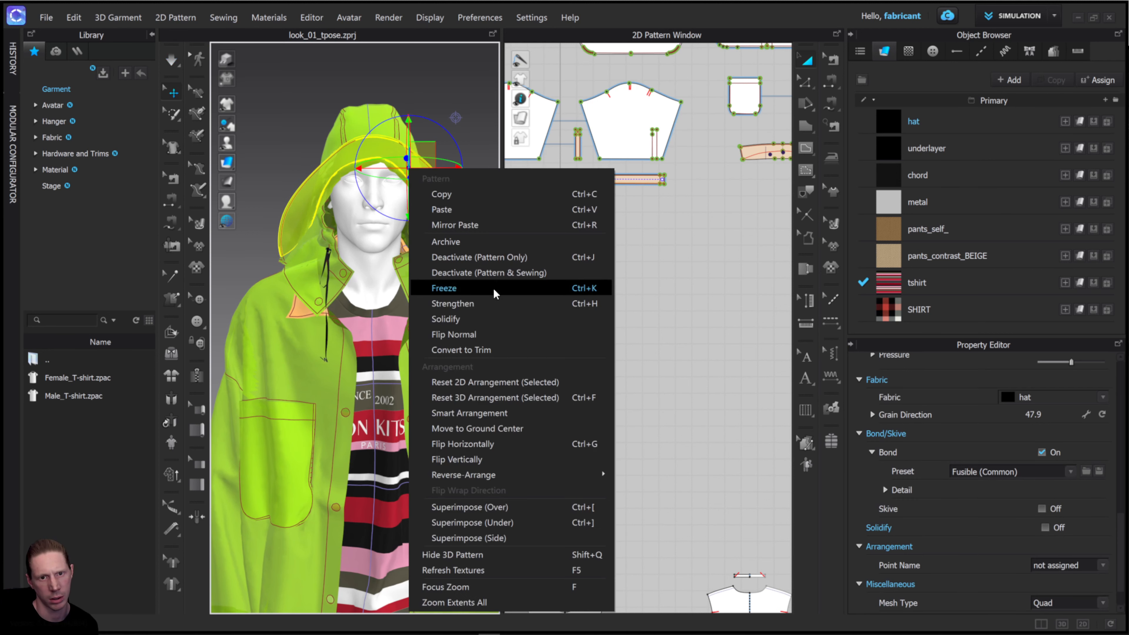
pyautogui.click(493, 319)
pyautogui.doubleClick(1060, 546)
pyautogui.write('45')
pyautogui.press('Return')
pyautogui.click(639, 304)
# Step: Switch to Animation mode and simulate the outfit on the avatar
pyautogui.scroll(-6, 373, 245)
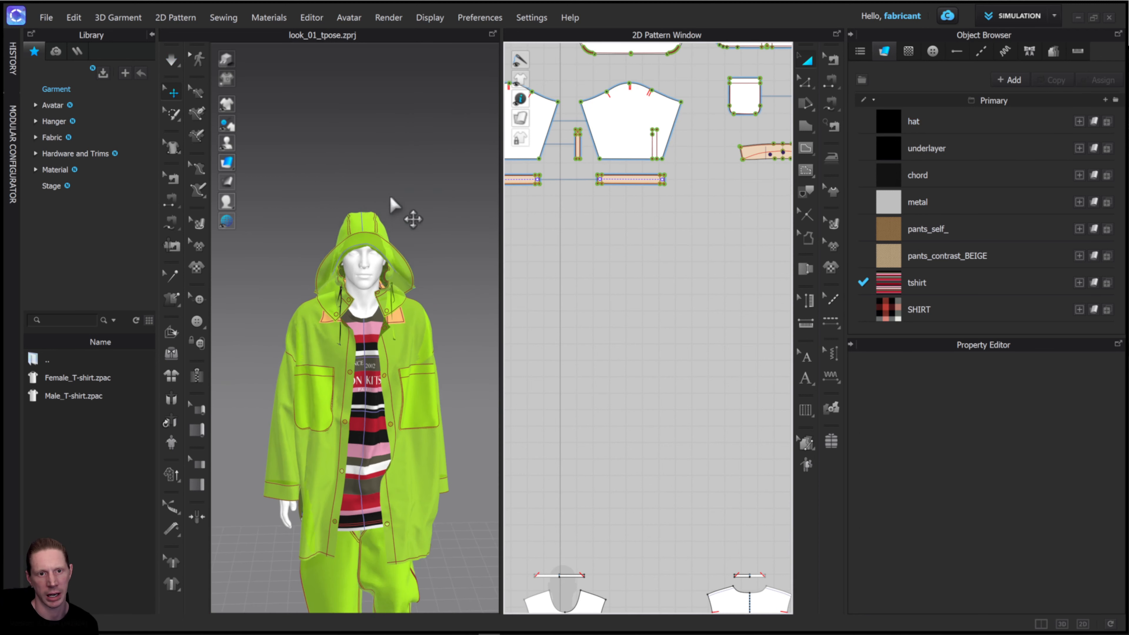
pyautogui.moveTo(390, 198); pyautogui.dragTo(373, 158, button='right')
pyautogui.click(1024, 21)
pyautogui.click(1030, 66)
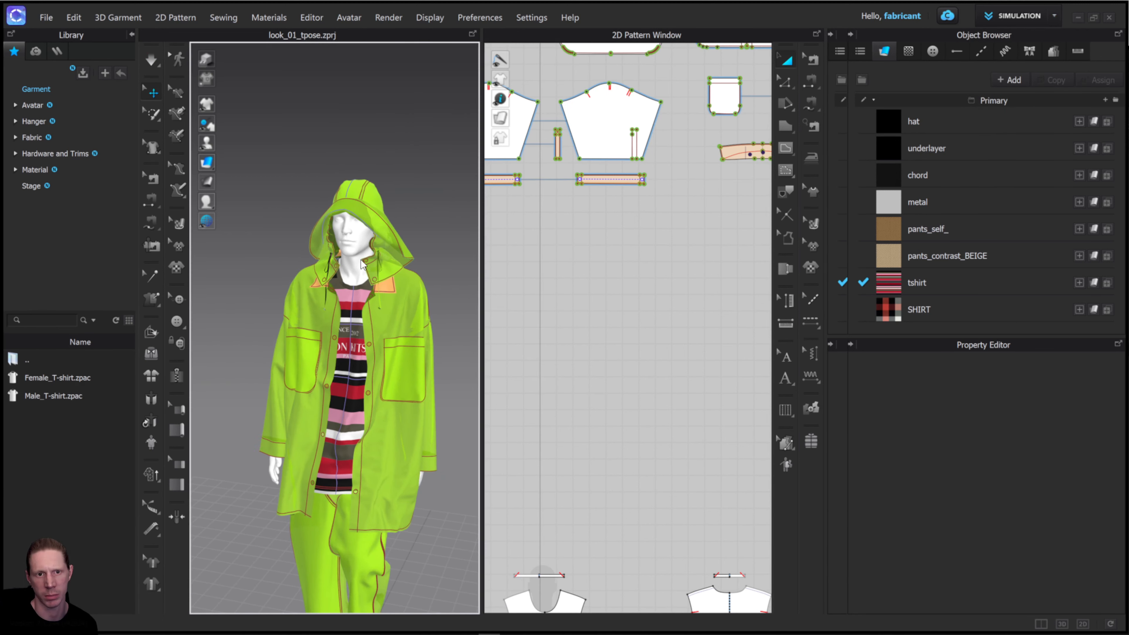
pyautogui.moveTo(612, 322); pyautogui.dragTo(403, 429, button='right')
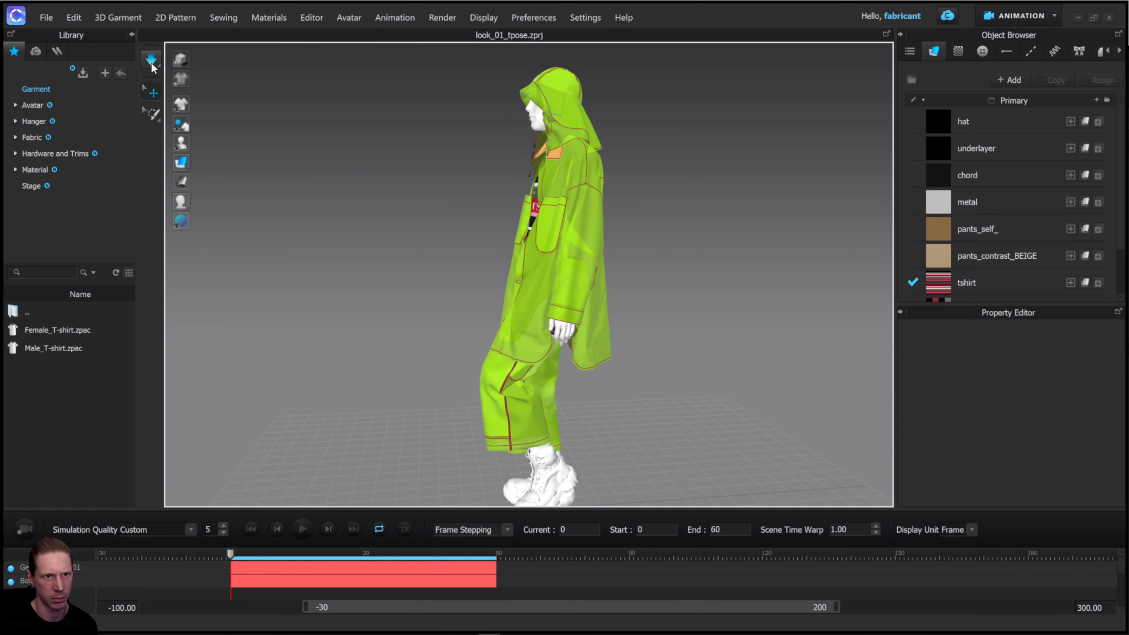
pyautogui.click(152, 62)
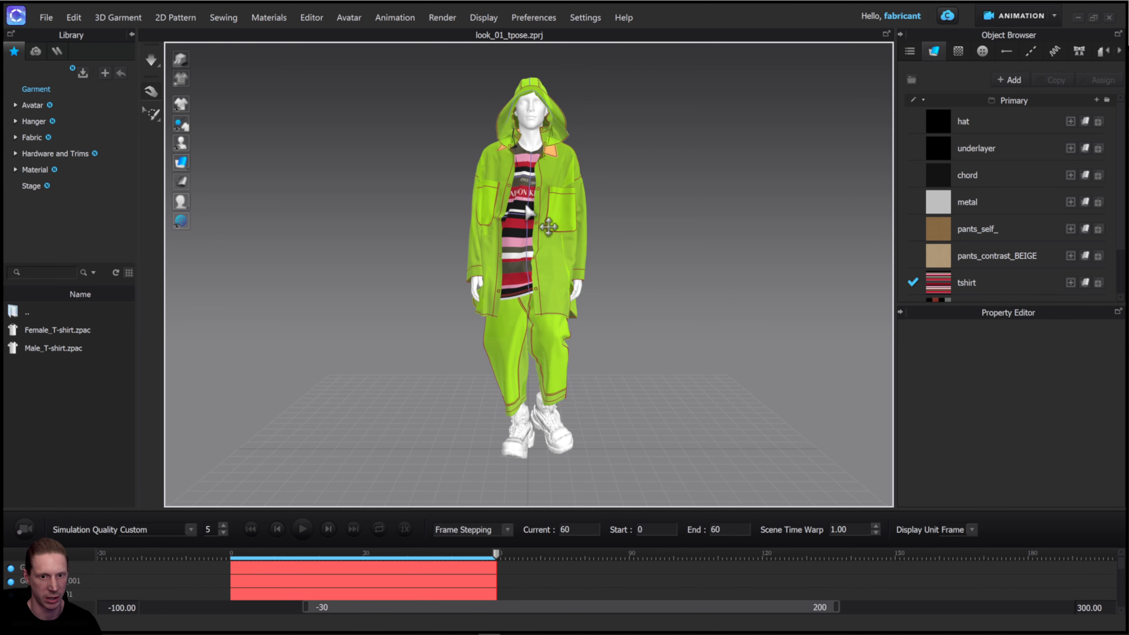
# Step: Move the animation playhead to frame 30 to examine how the garments sit mid-walk
pyautogui.click(379, 529)
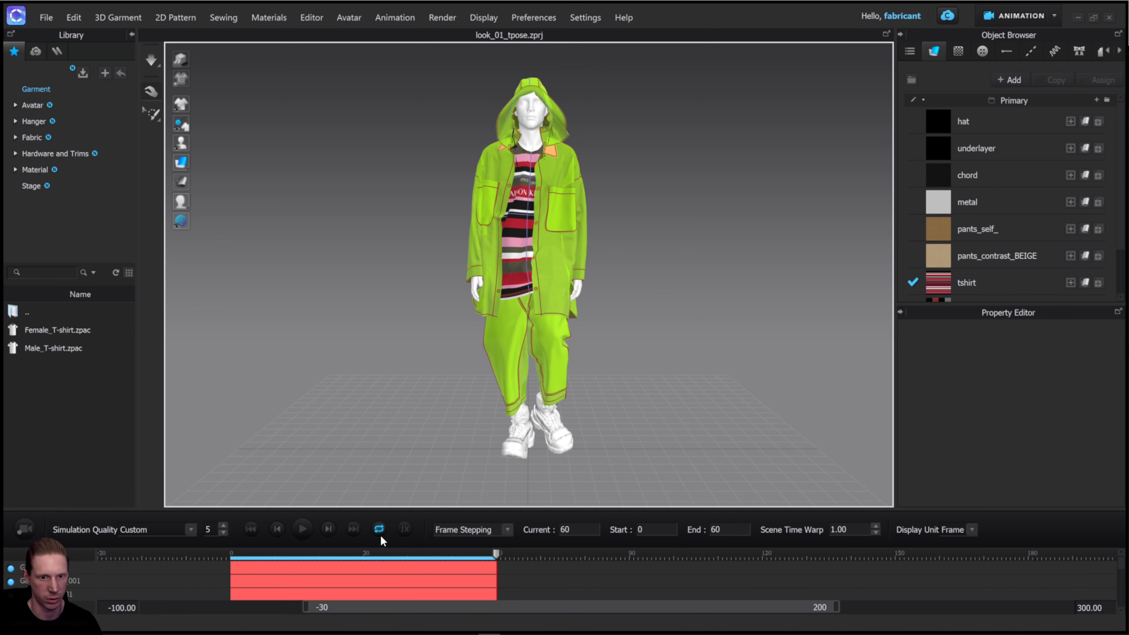
pyautogui.click(369, 555)
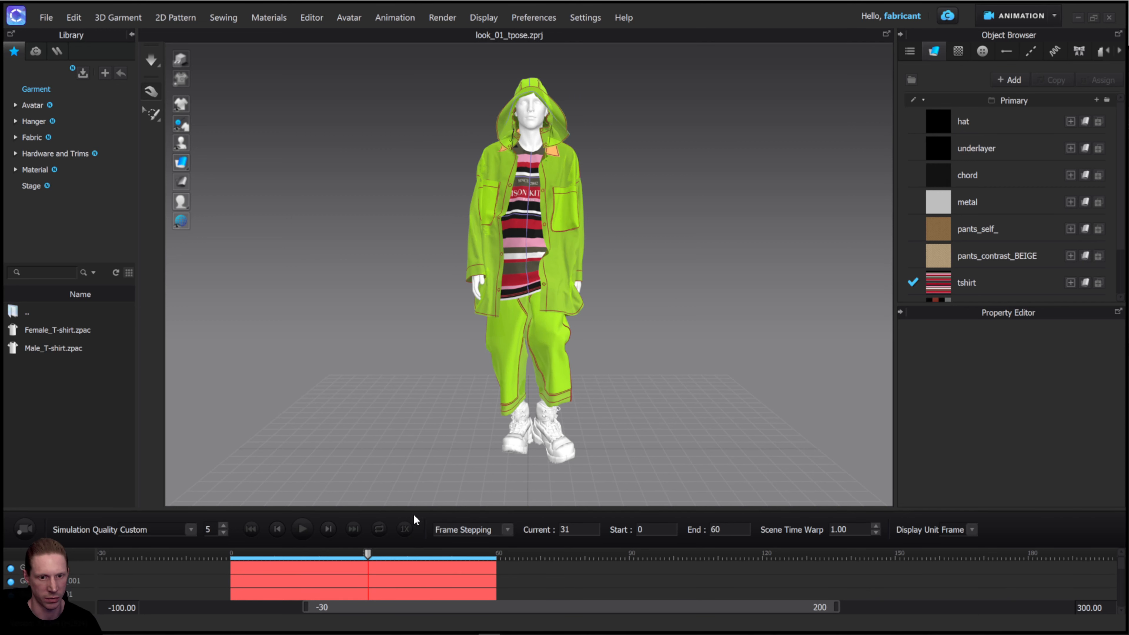
pyautogui.moveTo(368, 554); pyautogui.dragTo(364, 555)
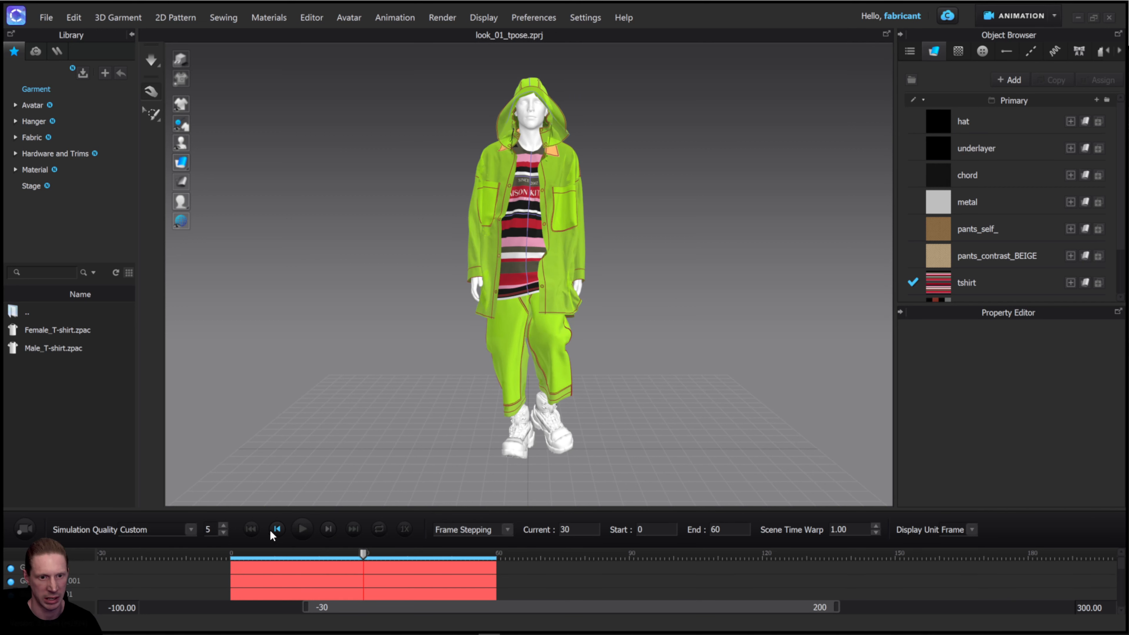
# Step: Compare the garments at frames 0 and 60 from the front and the side to check how well the animation loops
pyautogui.click(250, 529)
pyautogui.click(353, 528)
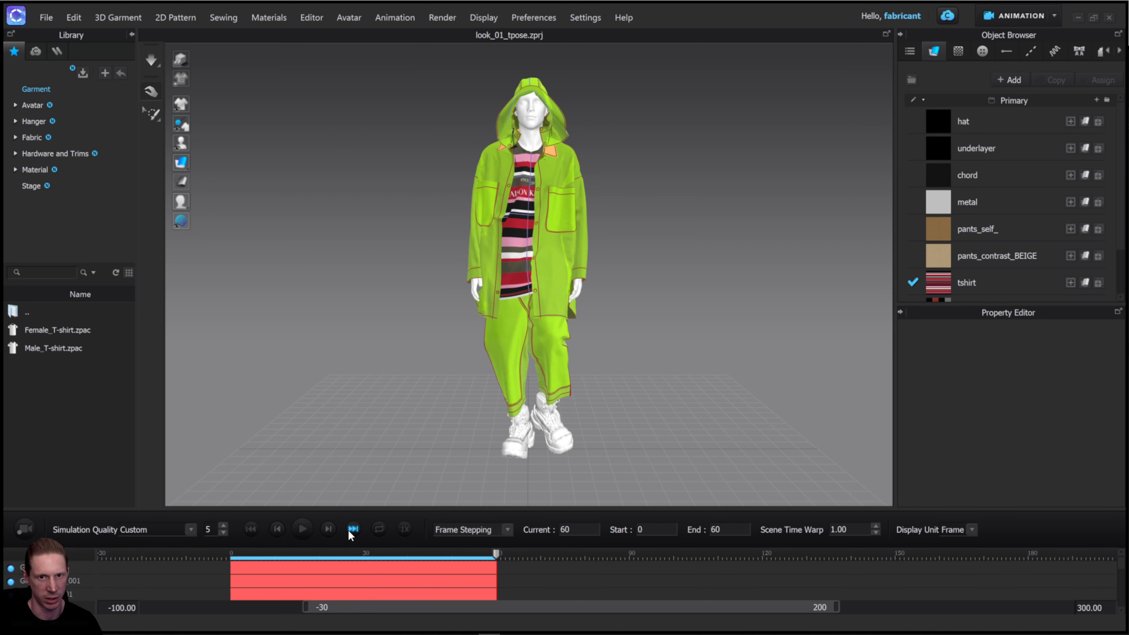
pyautogui.click(277, 528)
pyautogui.moveTo(555, 401); pyautogui.dragTo(612, 342, button='right')
pyautogui.click(352, 529)
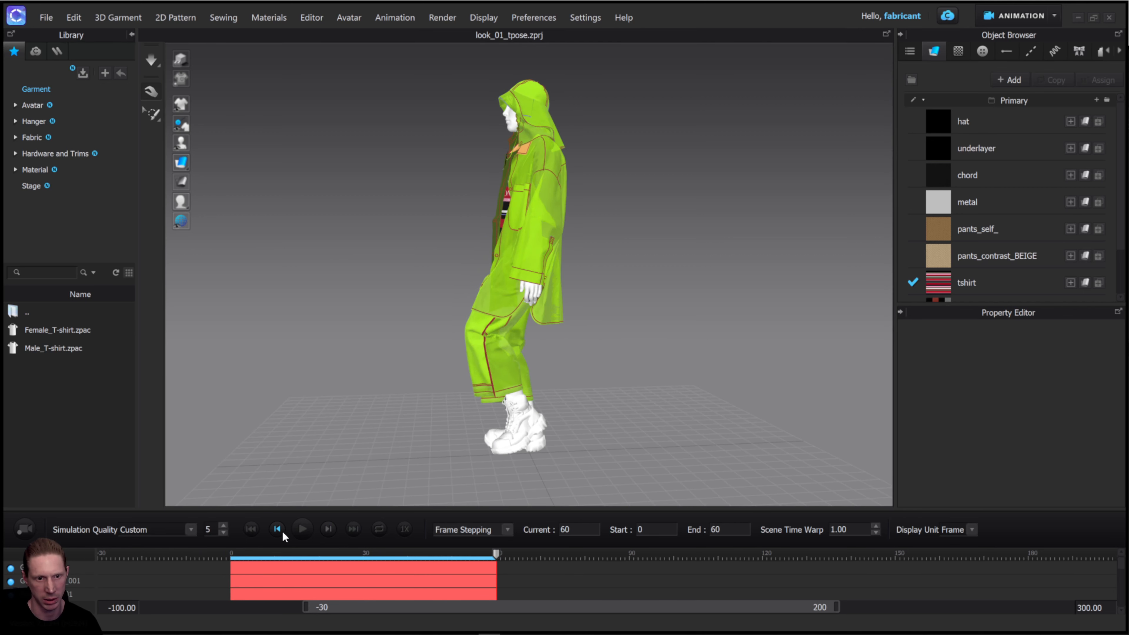
pyautogui.click(251, 528)
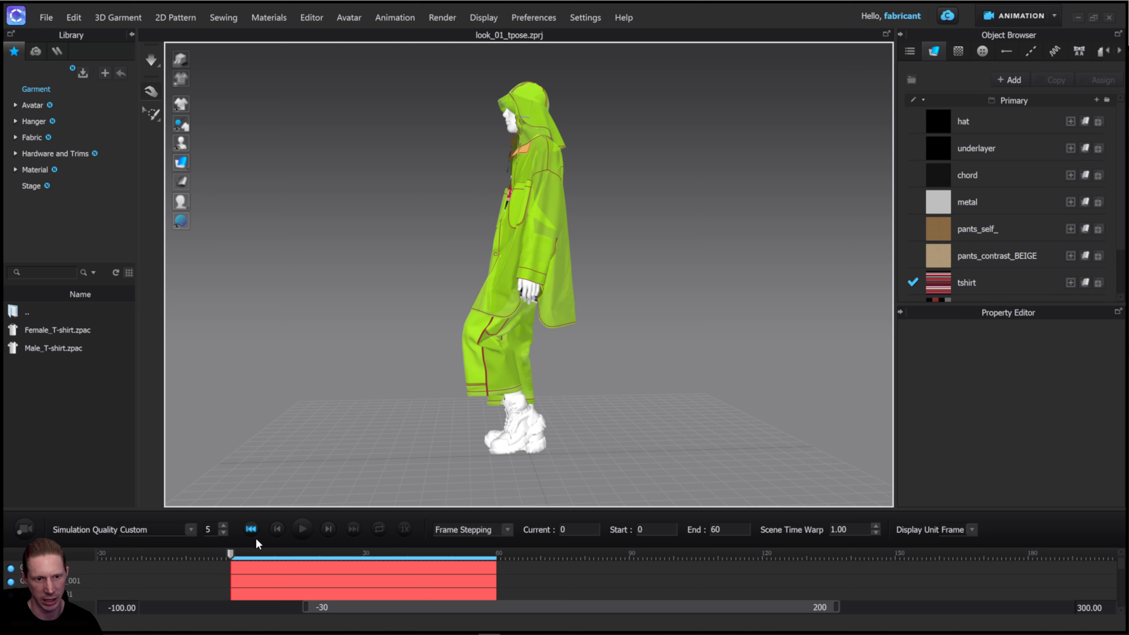
pyautogui.click(353, 529)
pyautogui.moveTo(552, 312); pyautogui.dragTo(512, 310, button='right')
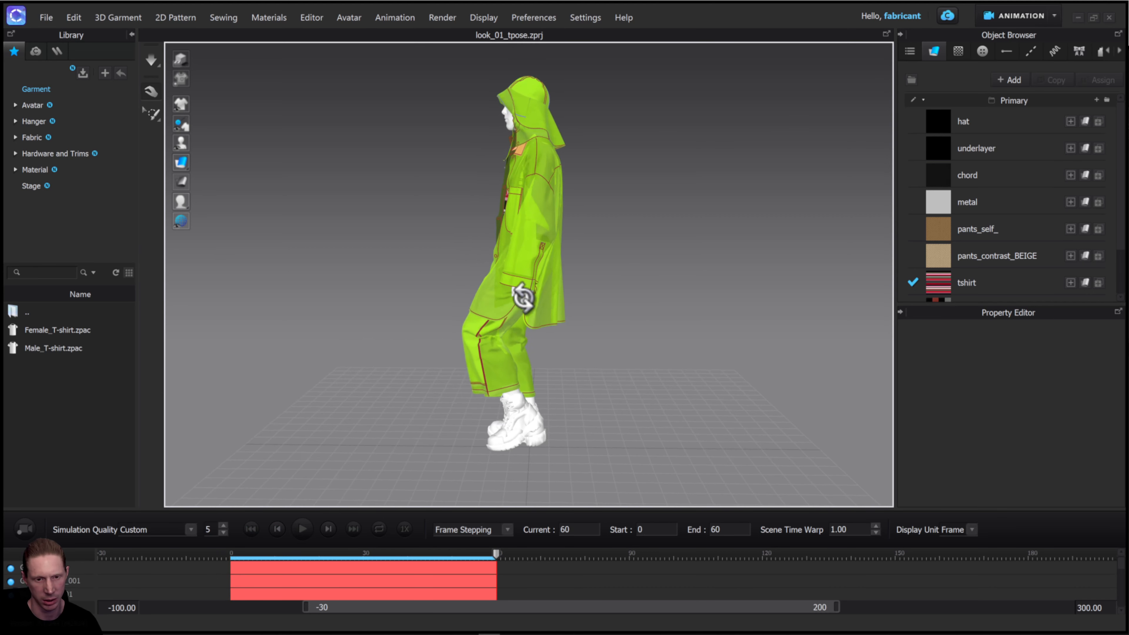
# Step: Recheck the garments' first and last frames from a three-quarter front angle, finishing at frame 0
pyautogui.click(252, 535)
pyautogui.moveTo(528, 418)
pyautogui.mouseDown(button='right')
pyautogui.moveTo(572, 416)
pyautogui.moveTo(546, 425)
pyautogui.mouseUp(button='right')
pyautogui.click(352, 535)
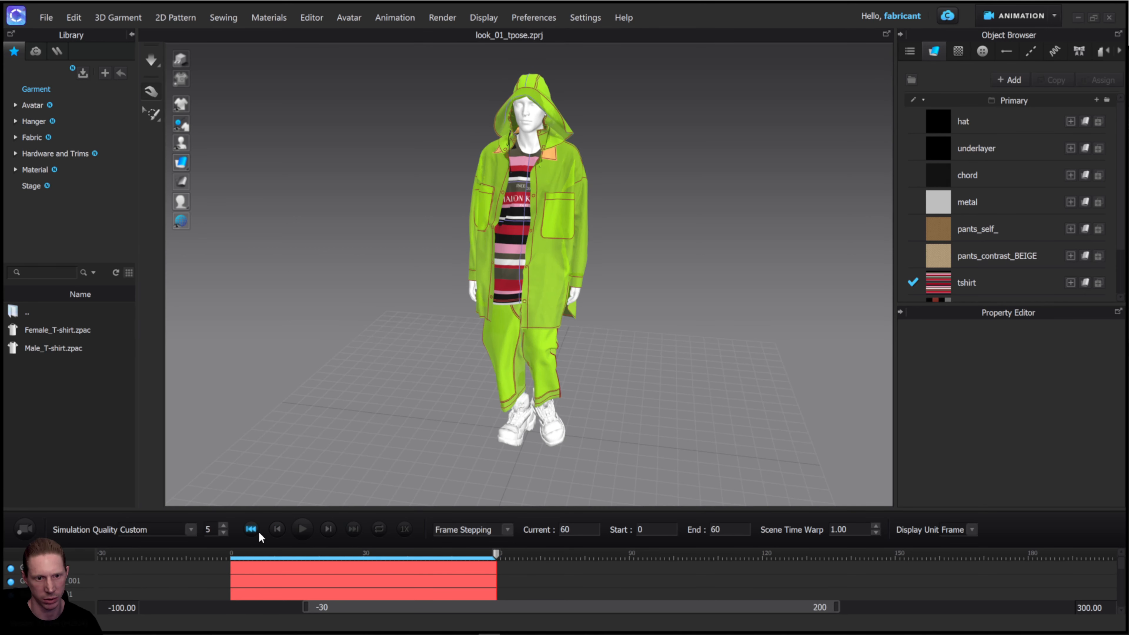
pyautogui.click(251, 530)
pyautogui.click(353, 528)
pyautogui.click(251, 529)
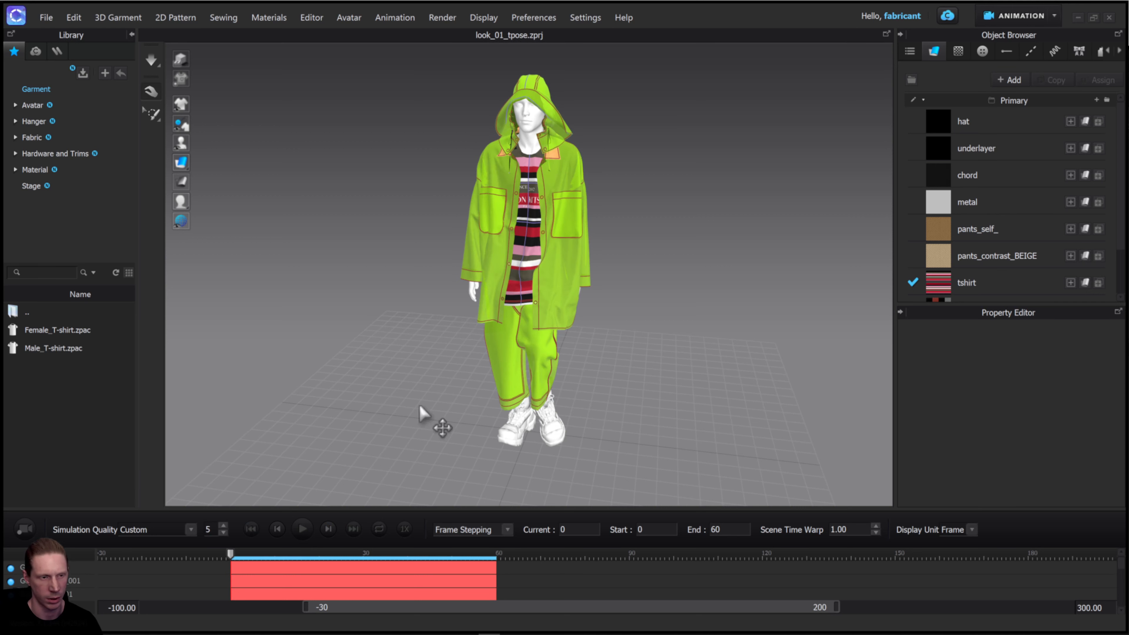
pyautogui.moveTo(693, 303); pyautogui.dragTo(648, 274, button='right')
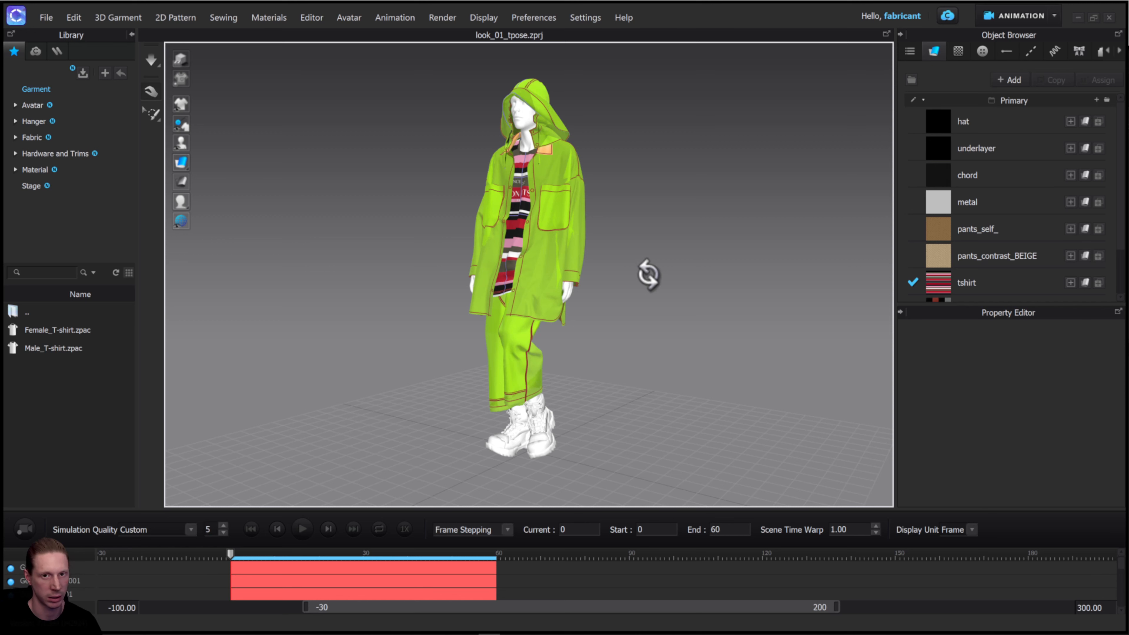
# Step: Switch to Simulation mode to view all pattern pieces together in the 2D window, then return to Animation mode
pyautogui.click(1020, 15)
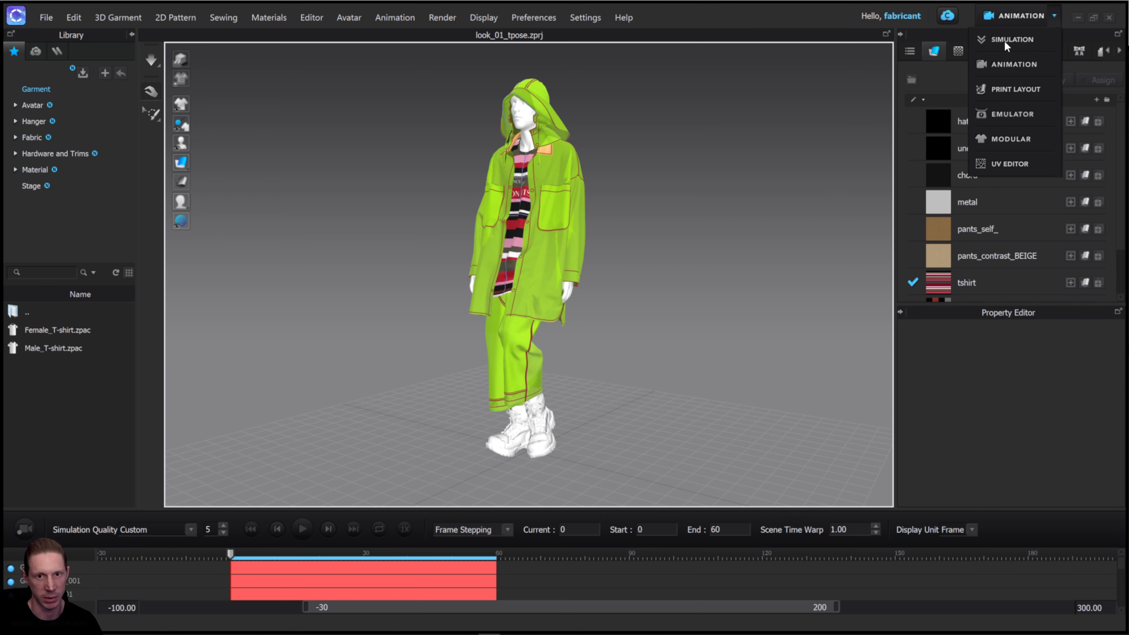
pyautogui.click(1004, 40)
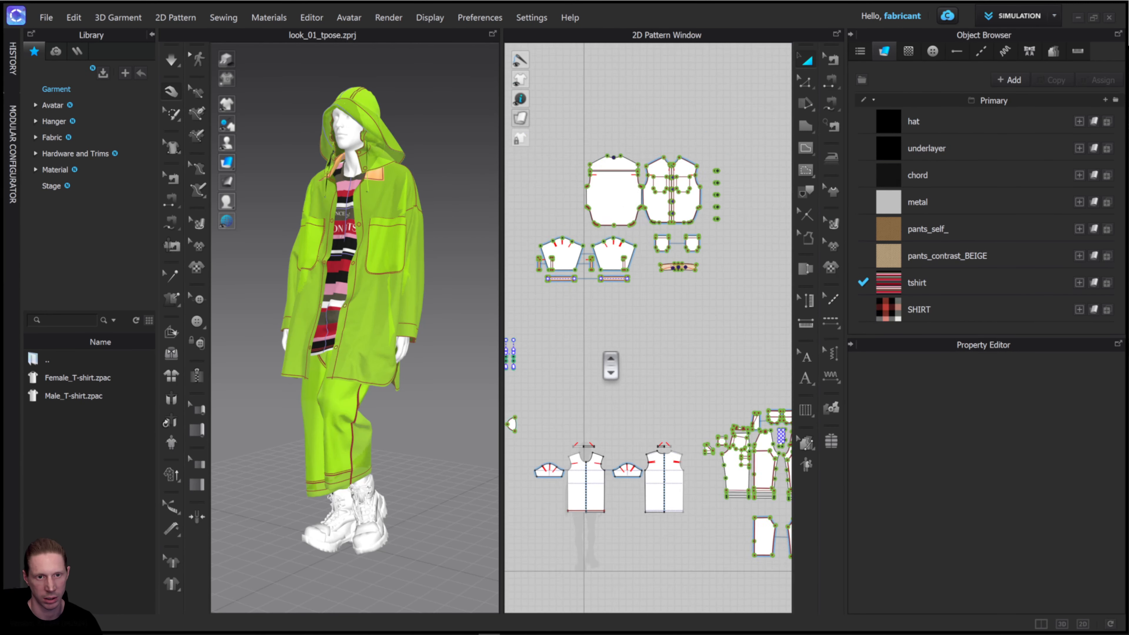
pyautogui.scroll(-9, 611, 365)
pyautogui.moveTo(599, 283); pyautogui.dragTo(618, 245, button='middle')
pyautogui.moveTo(557, 221); pyautogui.dragTo(733, 410)
pyautogui.click(1006, 18)
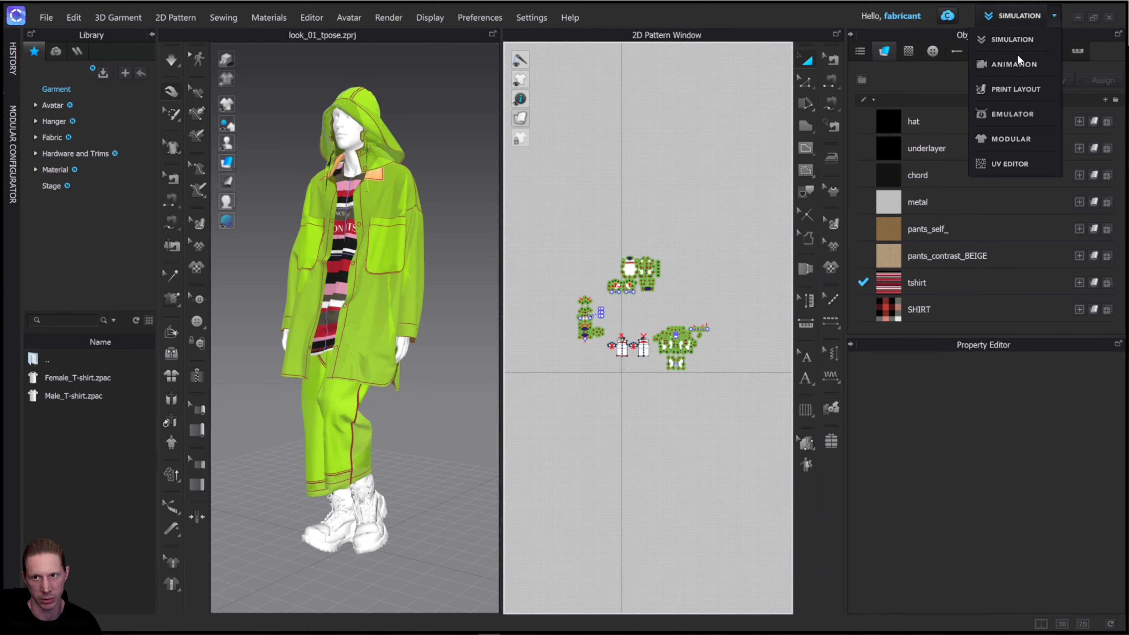
pyautogui.click(1016, 64)
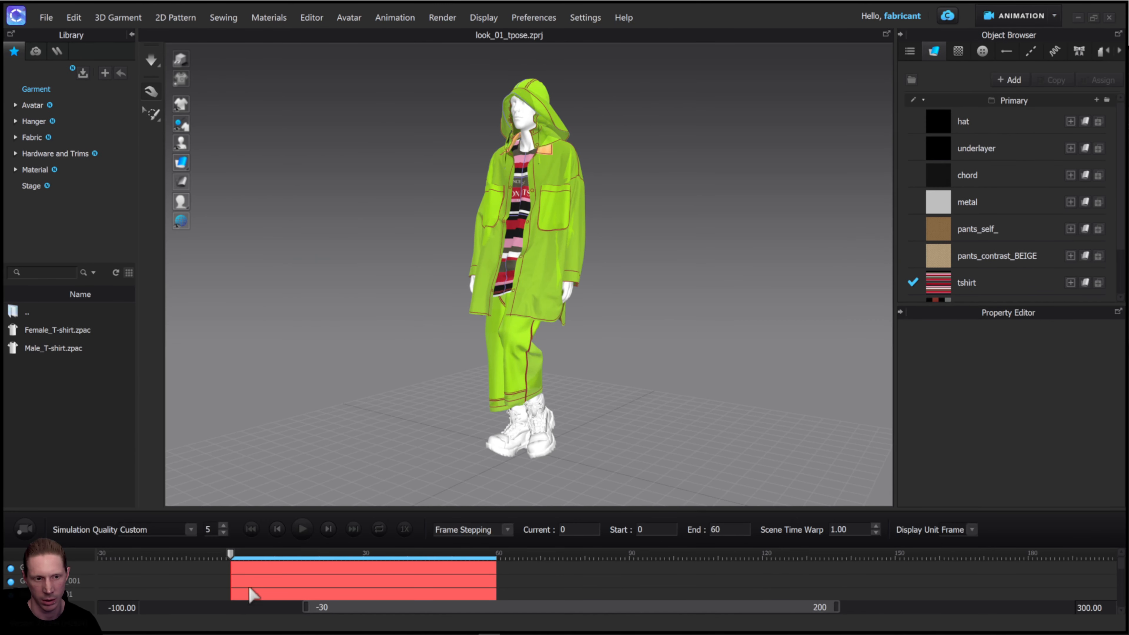
# Step: Disable the existing garment track while keeping the frame 60 drape, return to frame 0 and record a new garment animation
pyautogui.click(353, 529)
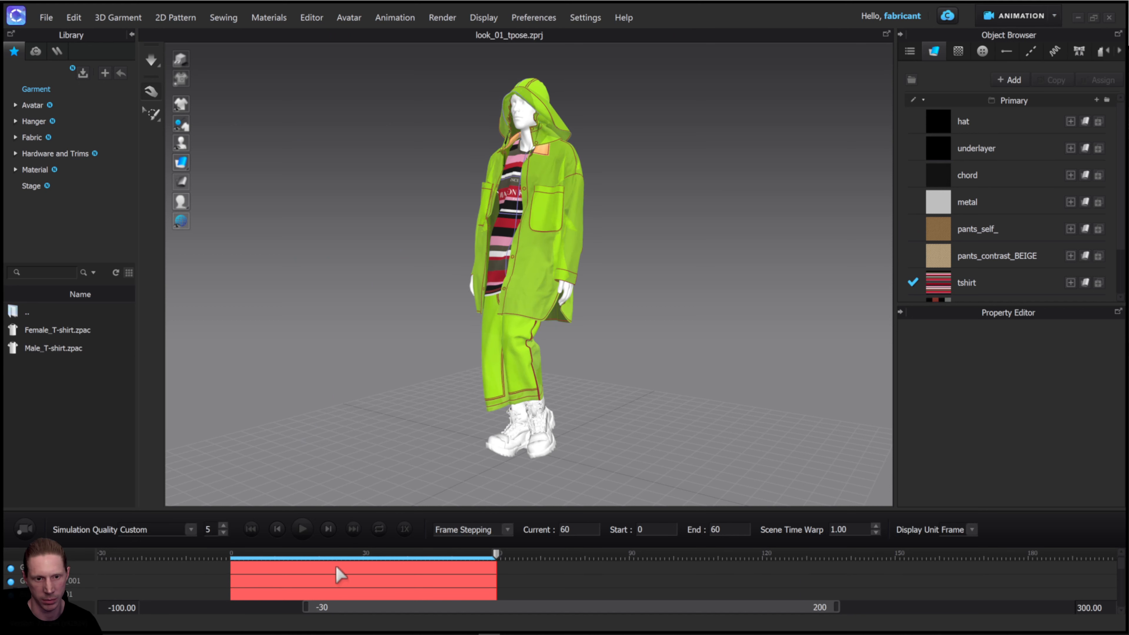
pyautogui.click(13, 572)
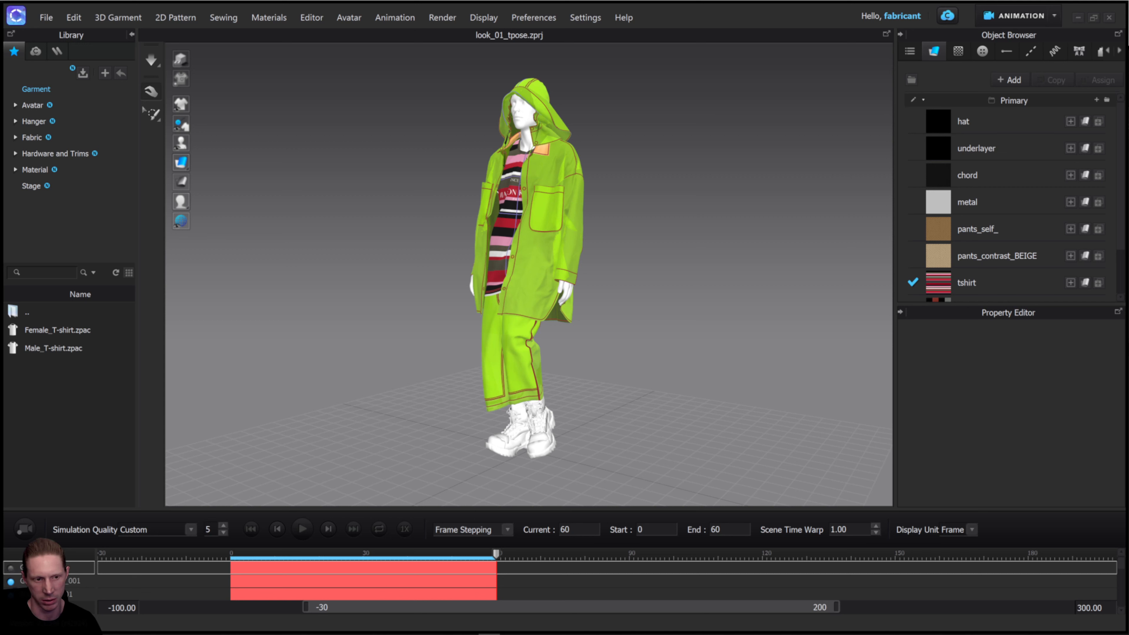
pyautogui.click(251, 529)
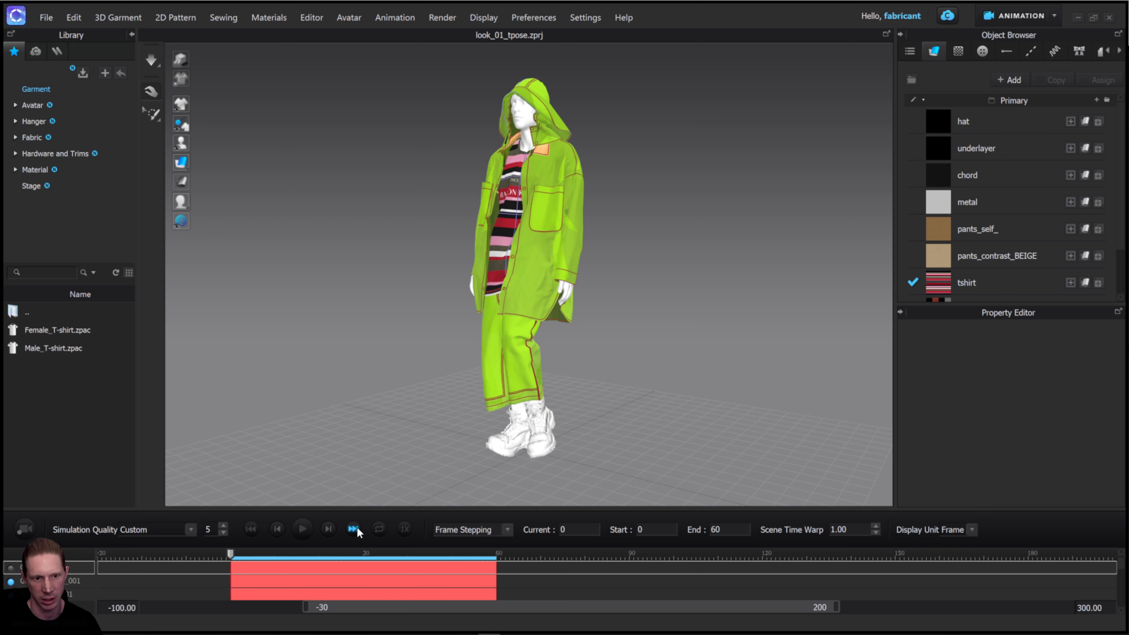
pyautogui.moveTo(567, 283); pyautogui.dragTo(576, 283, button='right')
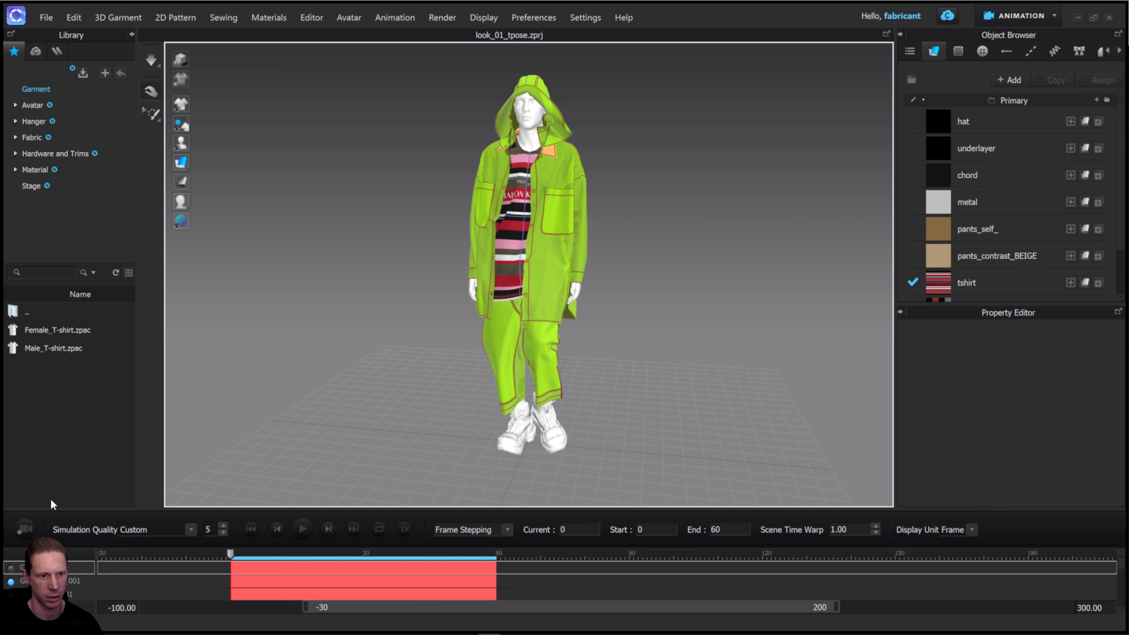
pyautogui.click(26, 534)
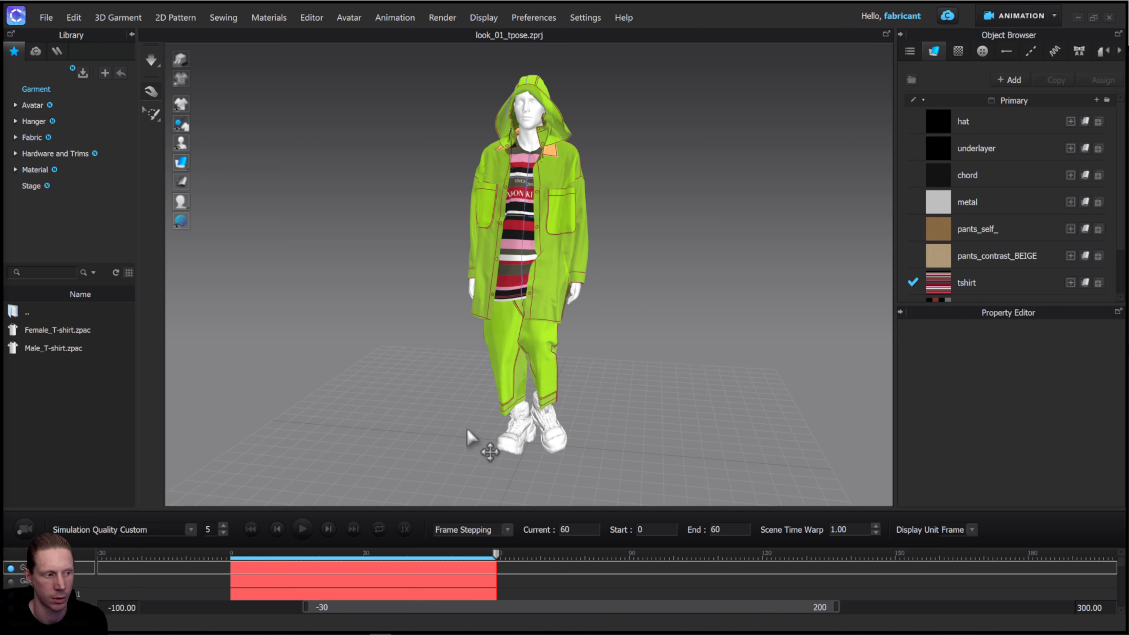
# Step: Compare the newly recorded garment animation at frames 0, 30 and 60 from the front
pyautogui.moveTo(622, 270); pyautogui.dragTo(643, 266, button='right')
pyautogui.click(251, 529)
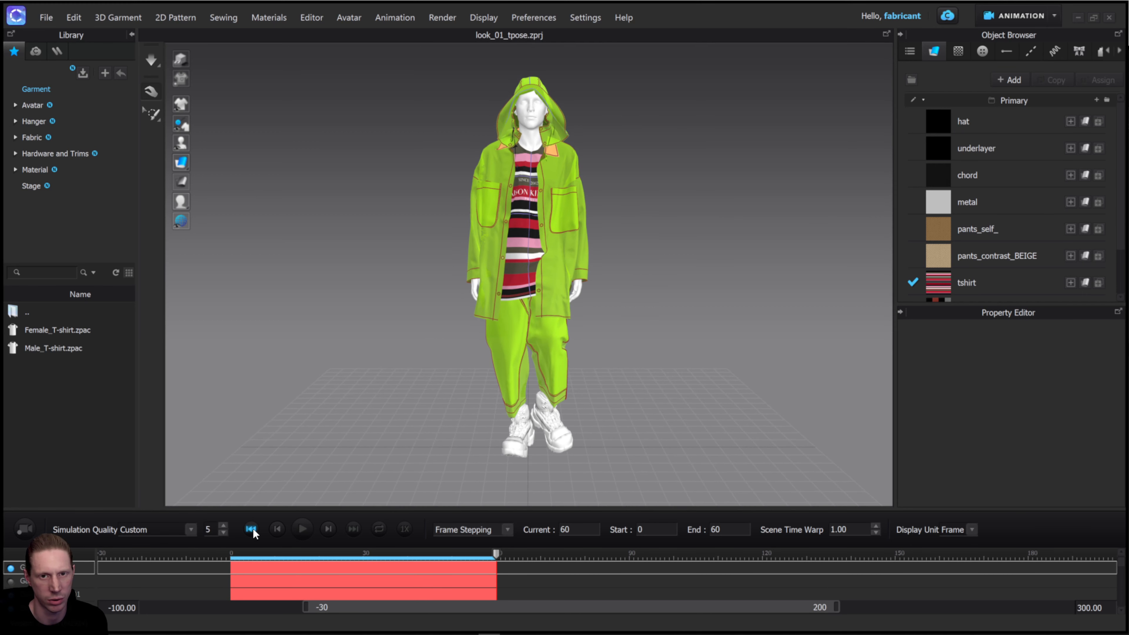
pyautogui.click(352, 531)
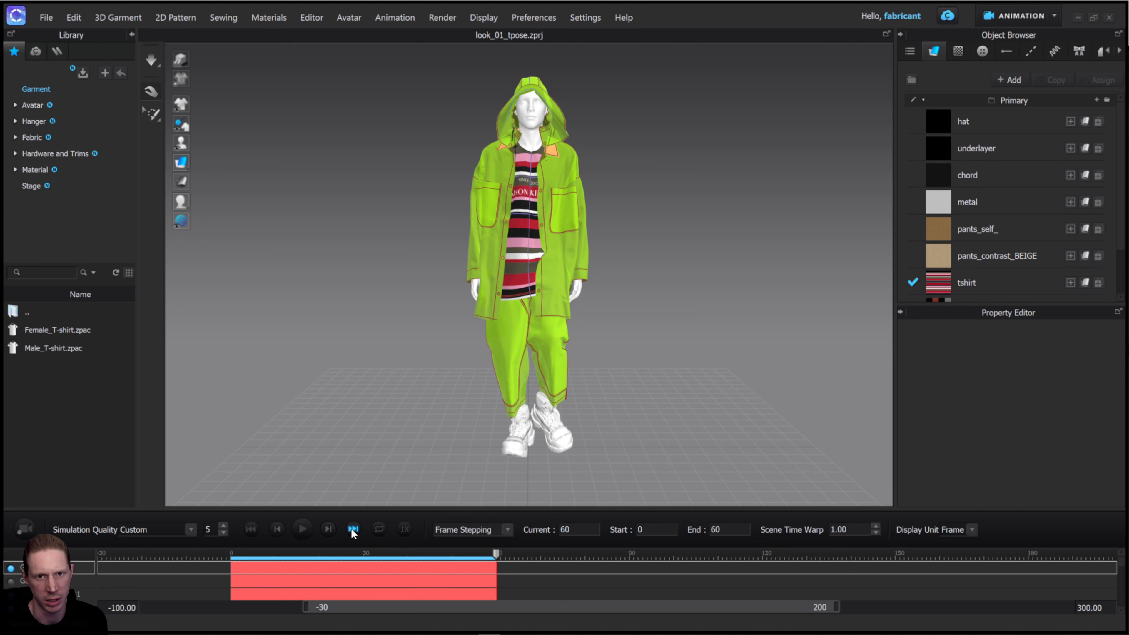
pyautogui.click(251, 529)
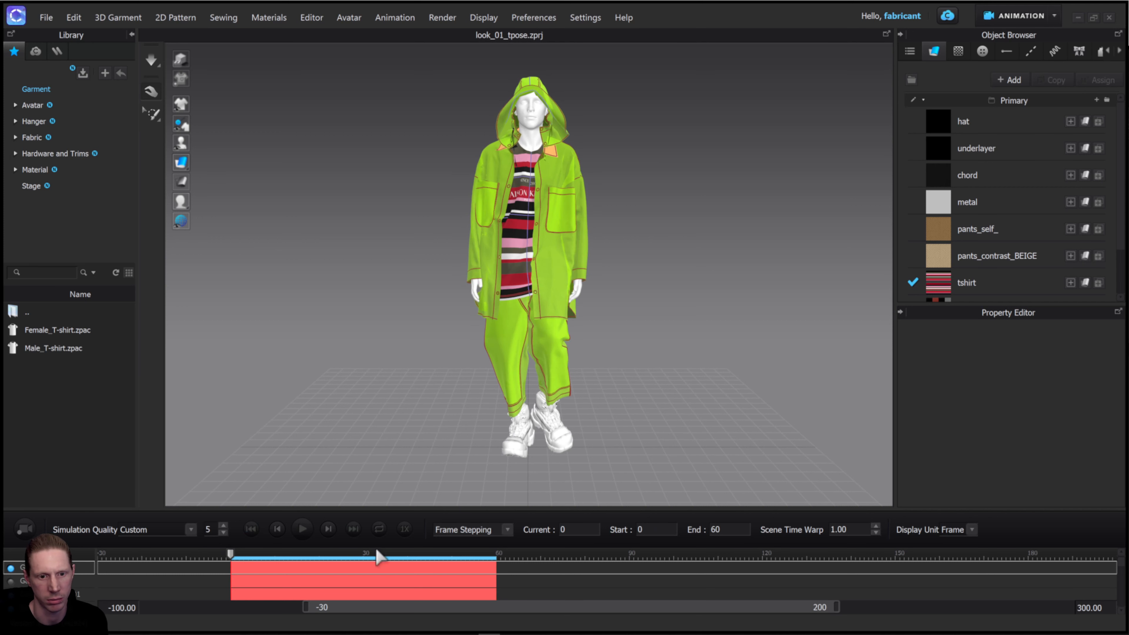
pyautogui.click(366, 553)
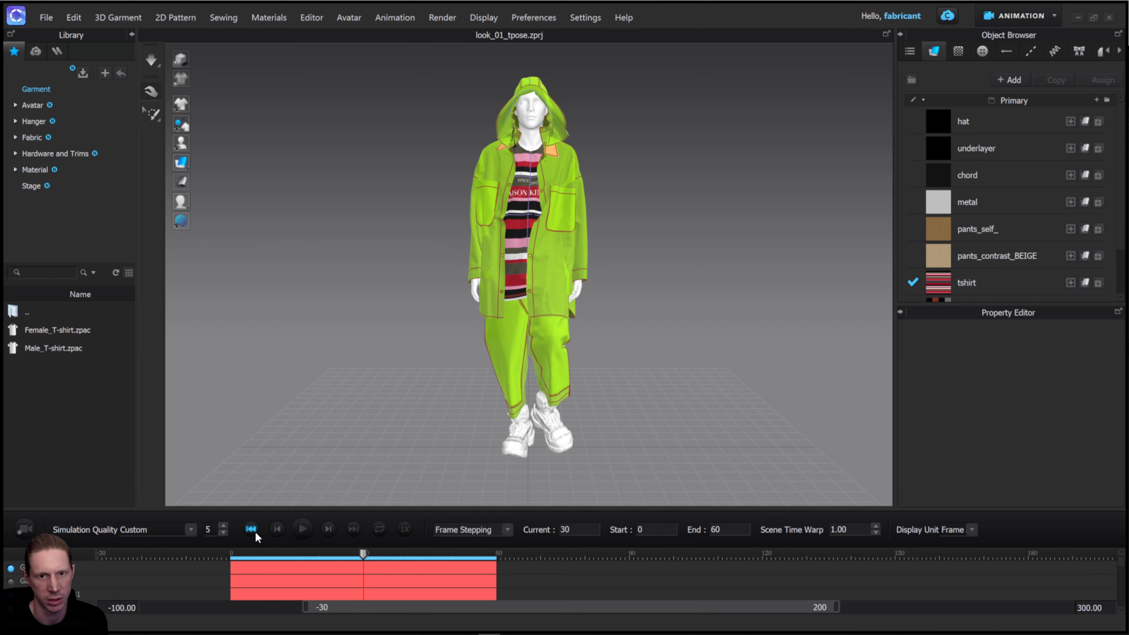
pyautogui.click(252, 529)
pyautogui.click(365, 552)
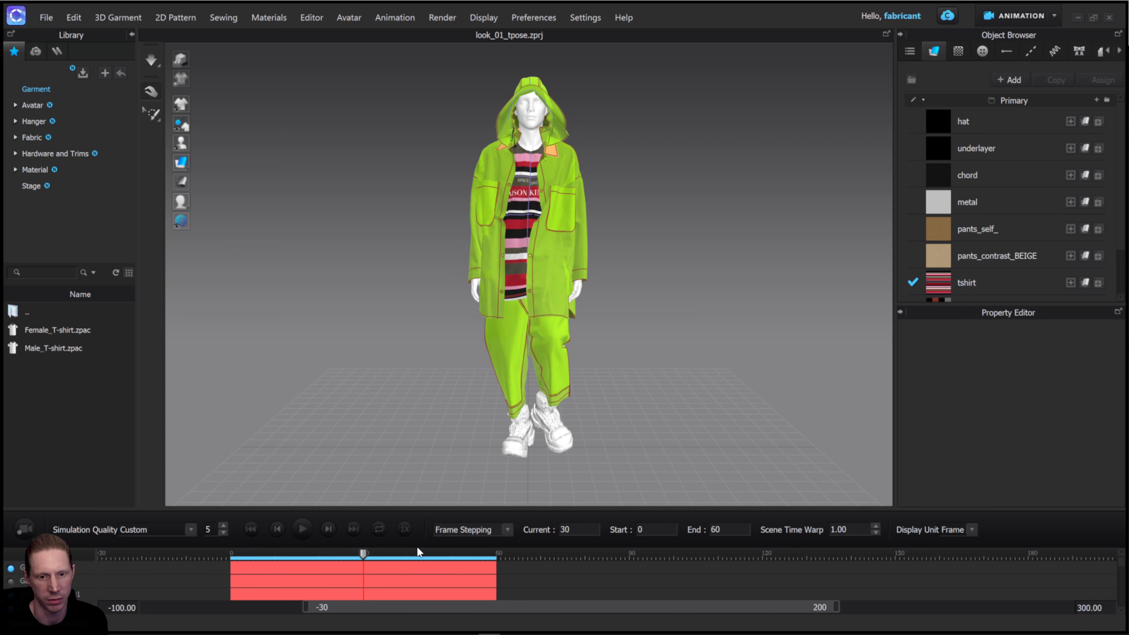
pyautogui.click(352, 529)
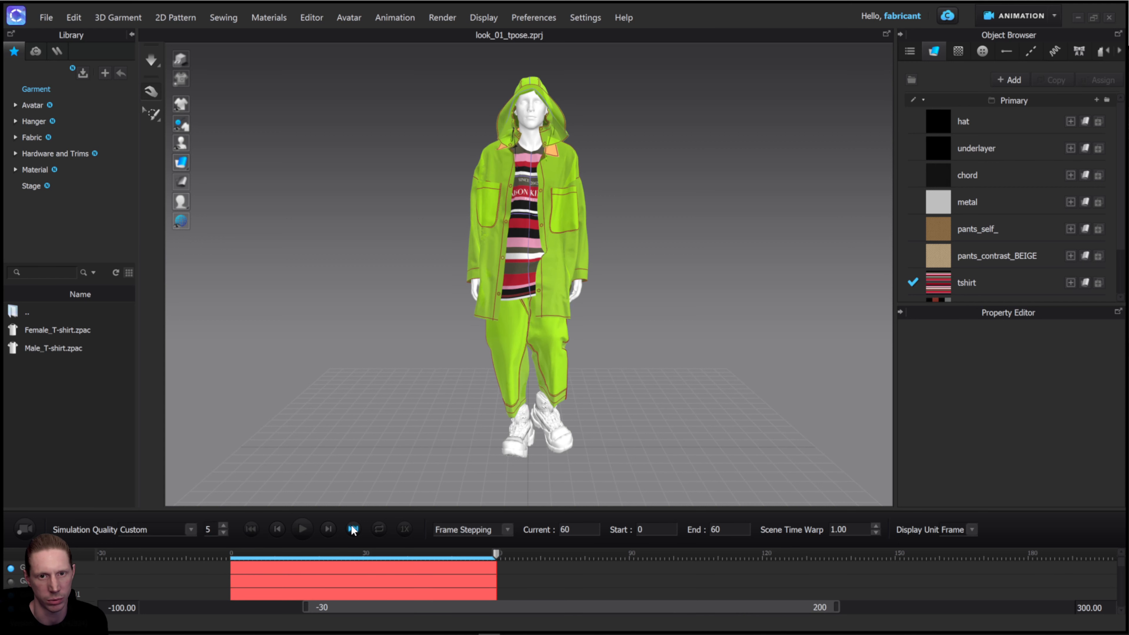
# Step: Activate the earlier garment track and compare its drape at frames 0, 30 and 60
pyautogui.click(17, 580)
pyautogui.click(251, 529)
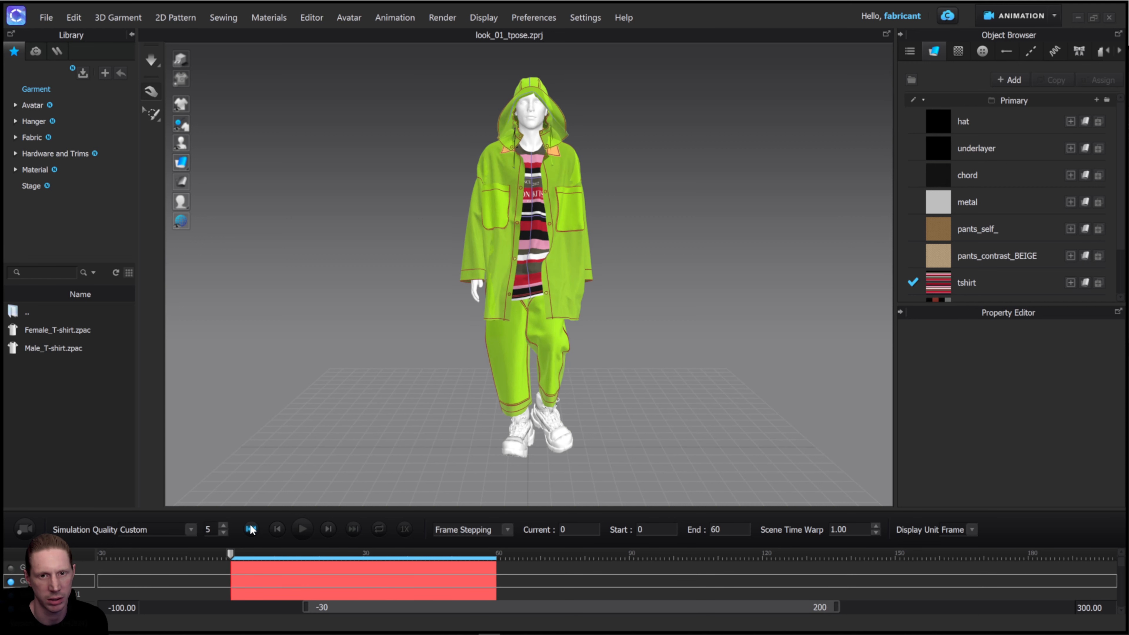
pyautogui.click(352, 530)
pyautogui.click(365, 555)
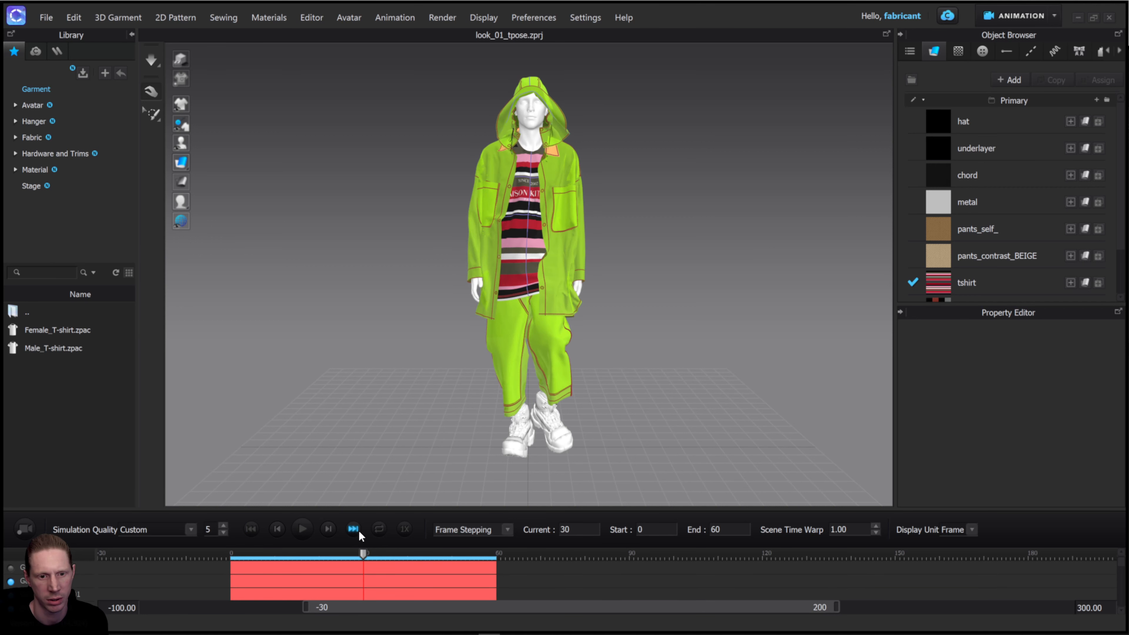
pyautogui.click(355, 530)
pyautogui.click(364, 556)
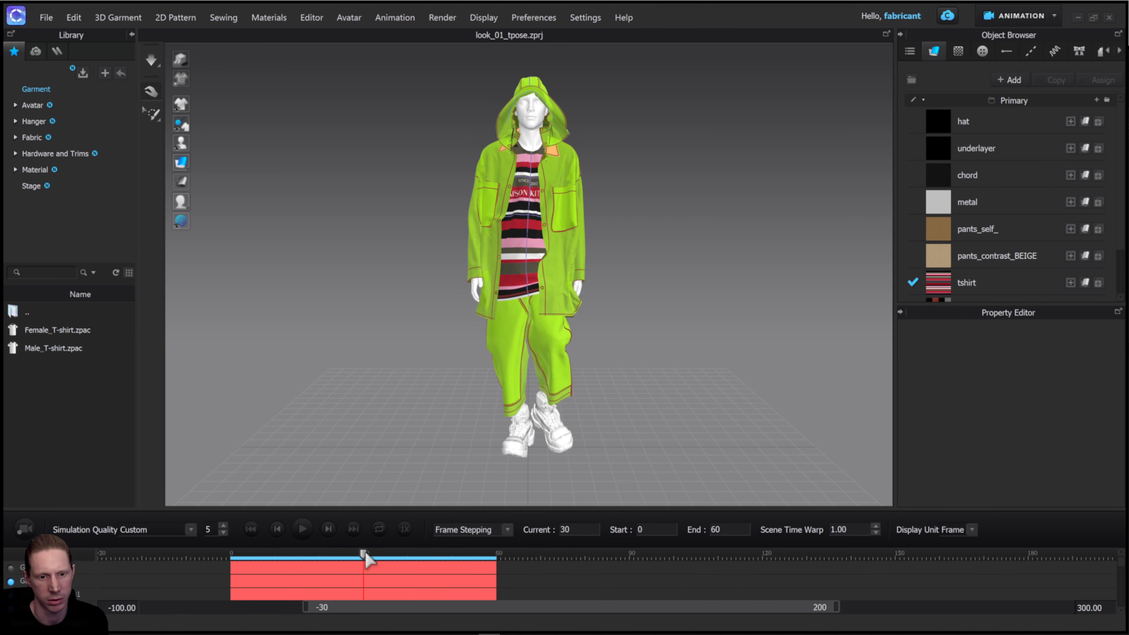
# Step: Reactivate the newly recorded garment track and play its animation from frame 0 with looping enabled
pyautogui.click(251, 530)
pyautogui.click(10, 578)
pyautogui.click(10, 569)
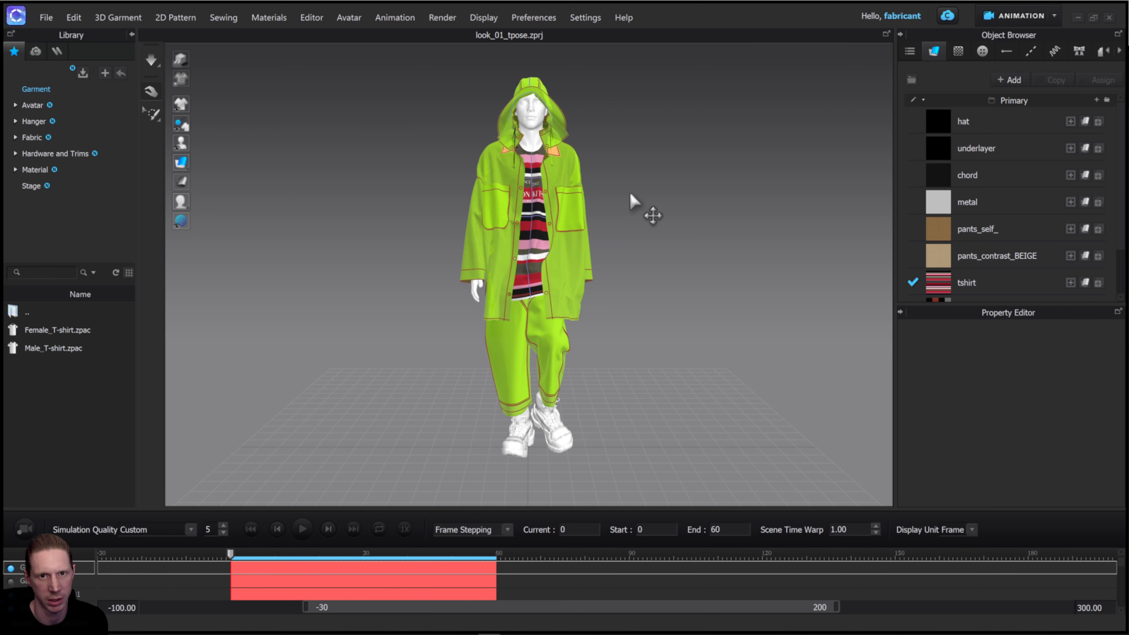
pyautogui.click(302, 529)
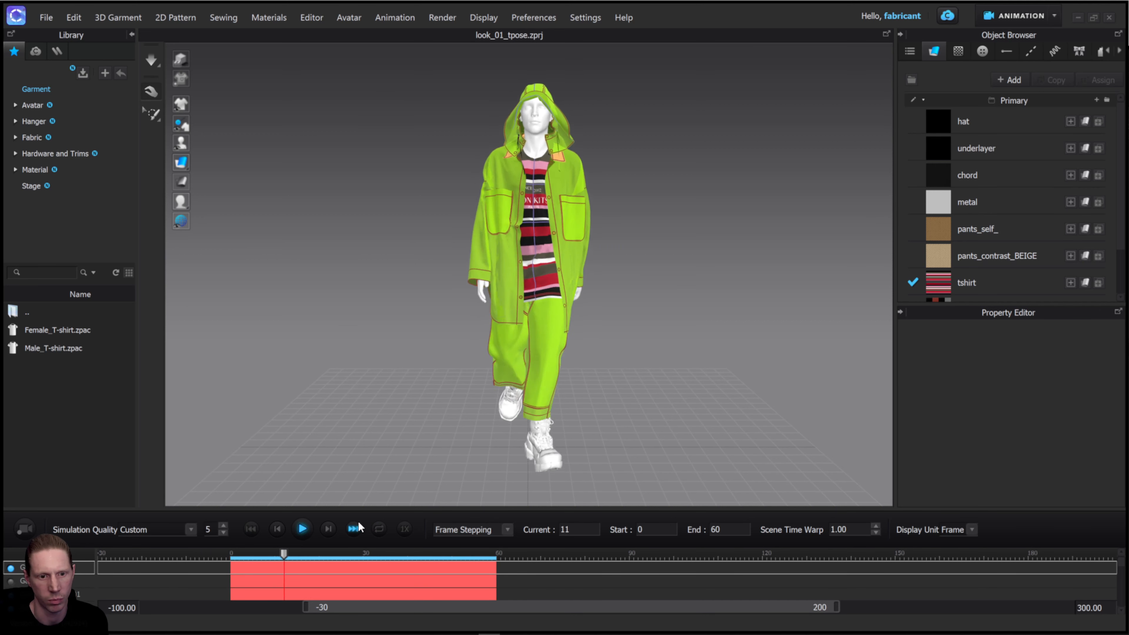
pyautogui.click(378, 529)
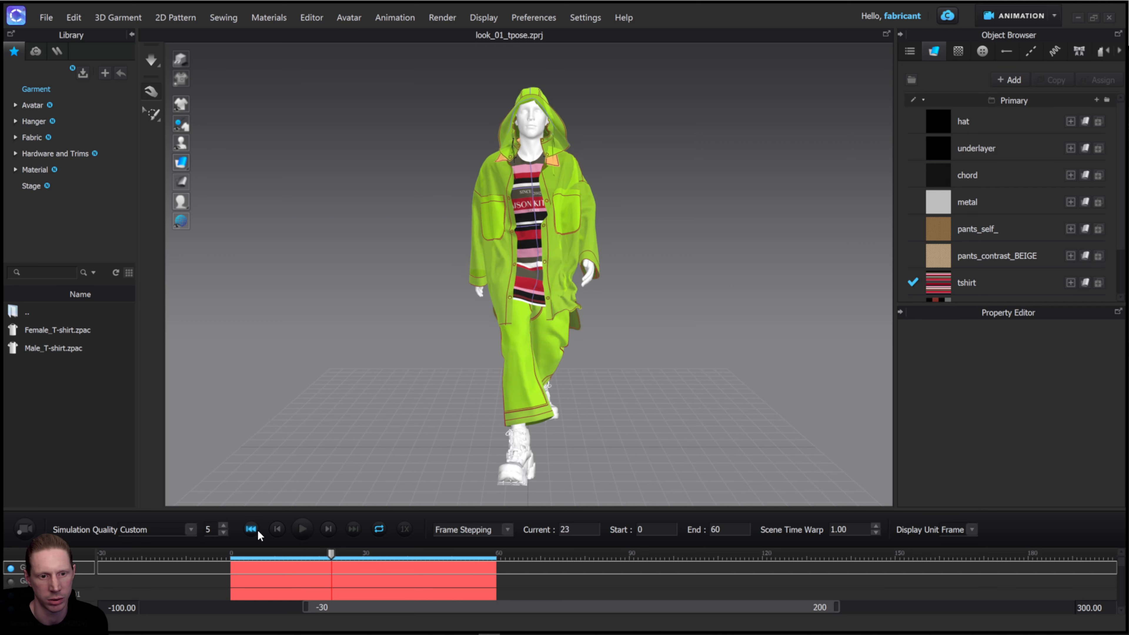
pyautogui.click(302, 529)
pyautogui.moveTo(643, 202); pyautogui.dragTo(597, 177, button='right')
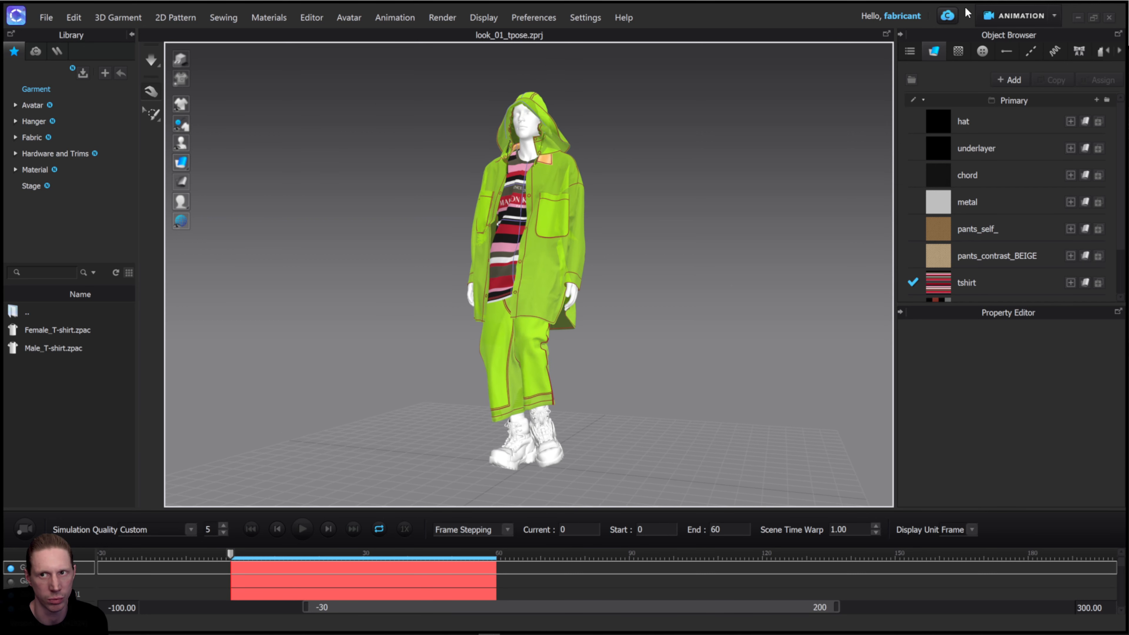
# Step: Switch to Simulation mode and box-select all pattern pieces in the 2D window, then clear the selection
pyautogui.click(995, 16)
pyautogui.click(998, 43)
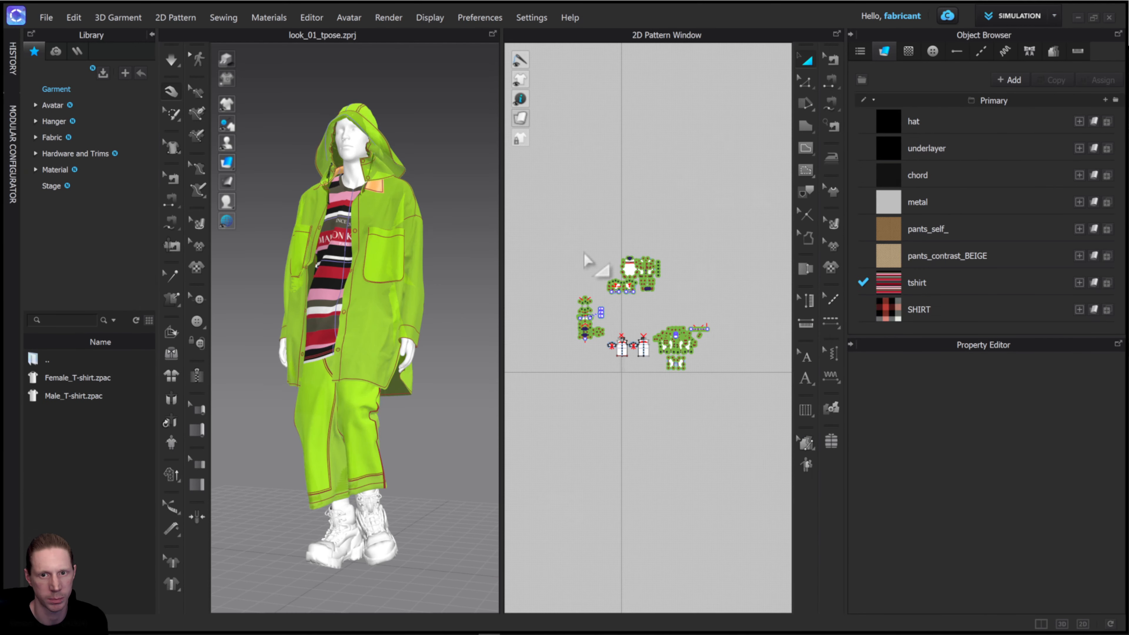
pyautogui.moveTo(546, 207); pyautogui.dragTo(740, 463)
pyautogui.click(594, 215)
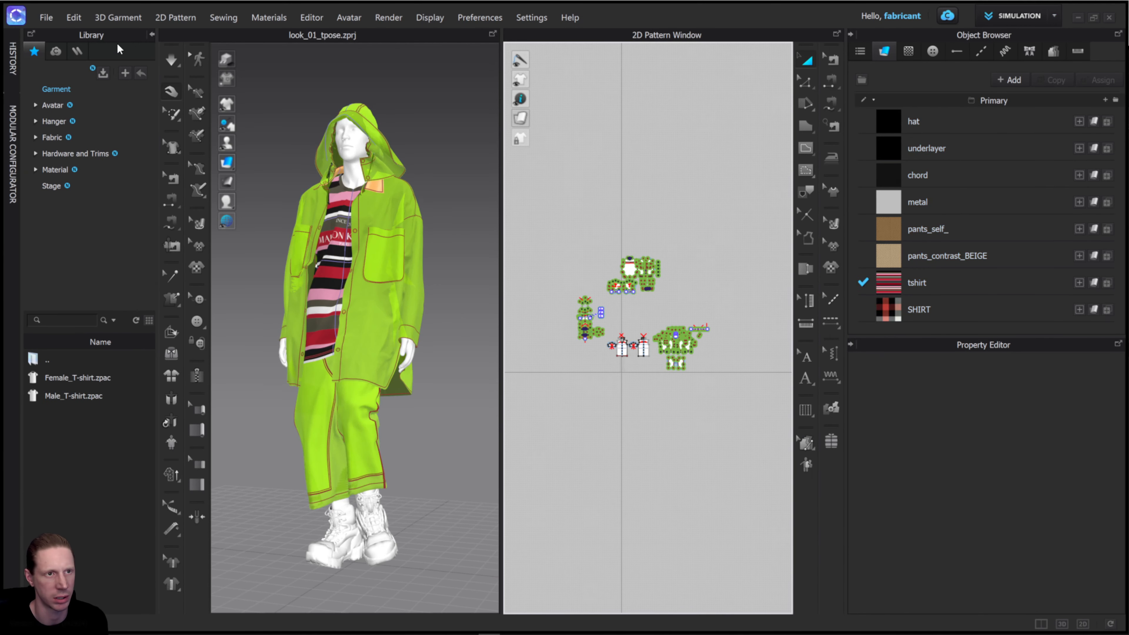
# Step: Export the garment animation as Alembic (OGAWA) named walk_cycle_f0-60 in the CLO folder: Weld, Thin, unified UV coordinates, 30 FPS, metres, entire region
pyautogui.click(46, 17)
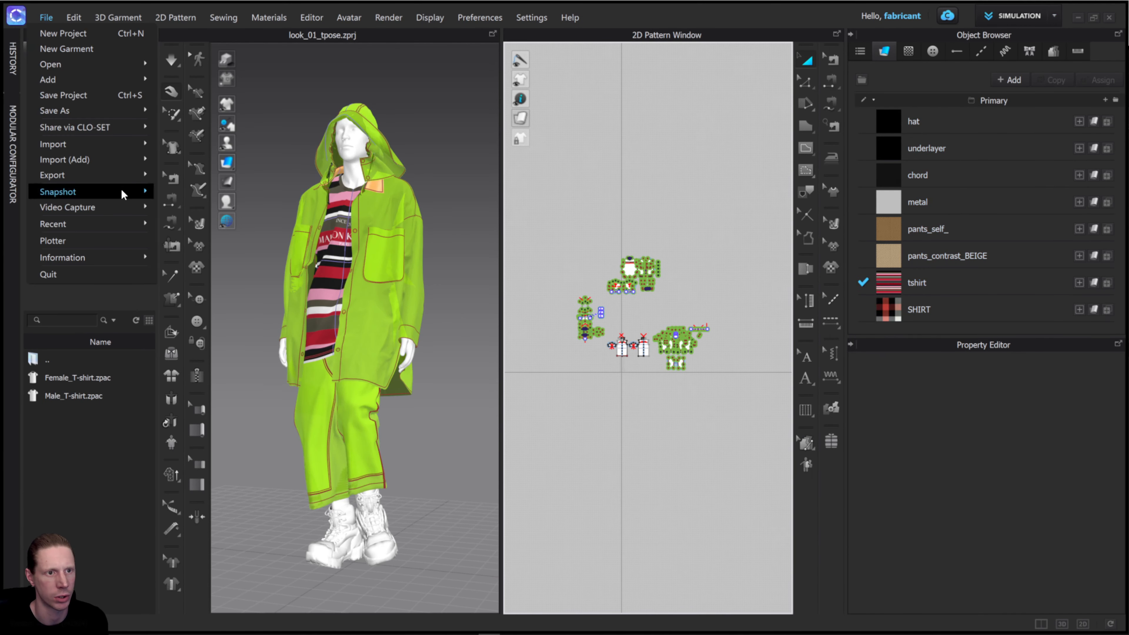
pyautogui.moveTo(111, 177)
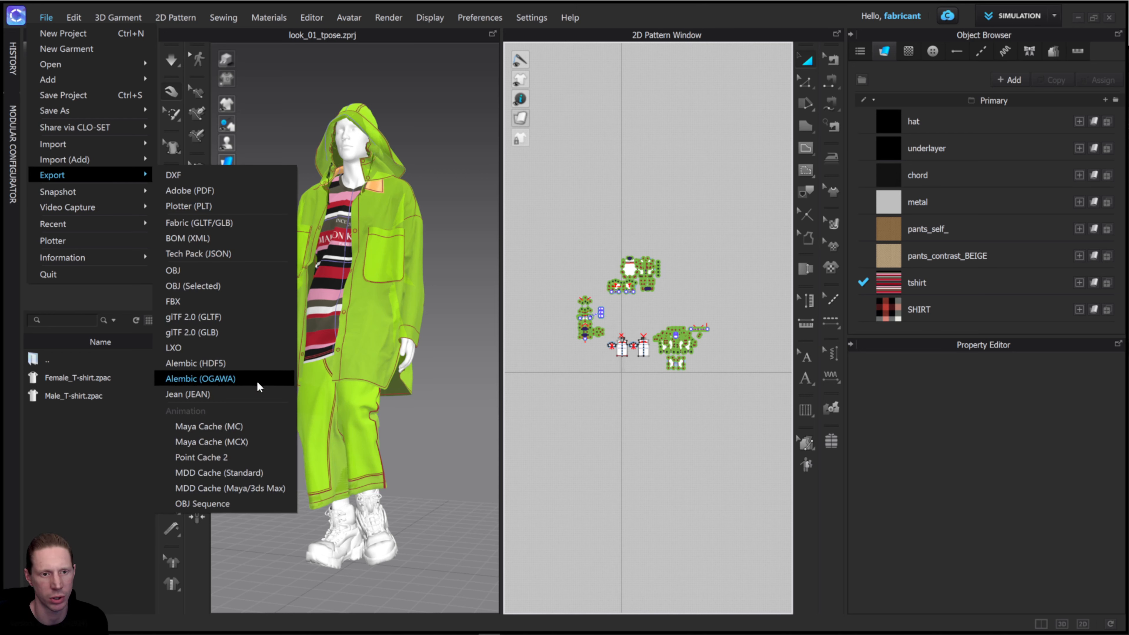
pyautogui.click(229, 380)
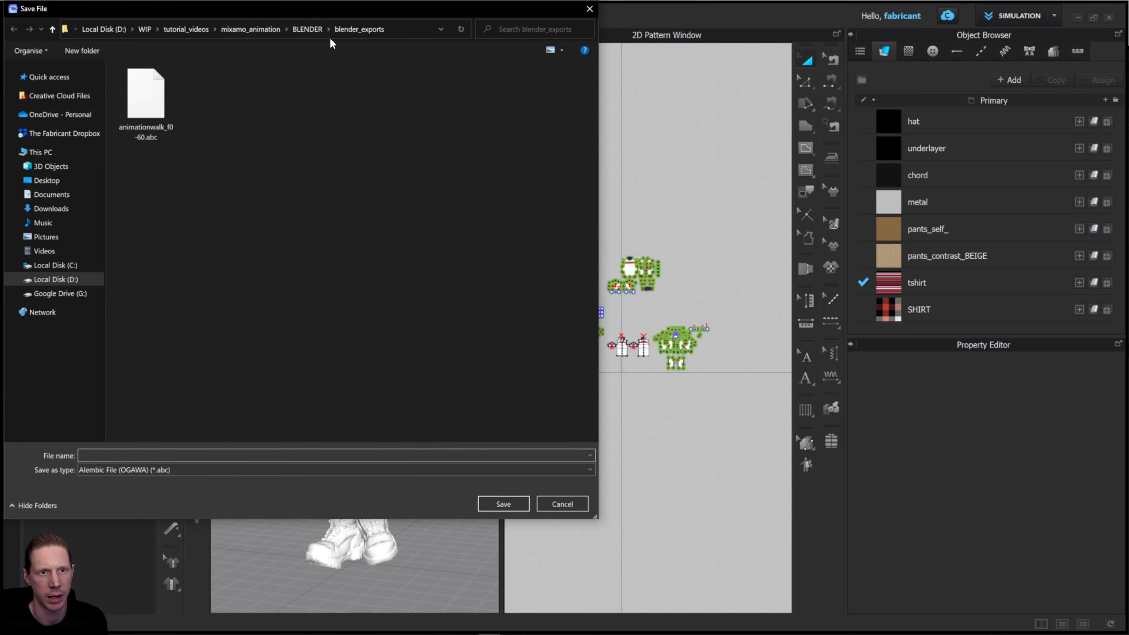
pyautogui.click(307, 29)
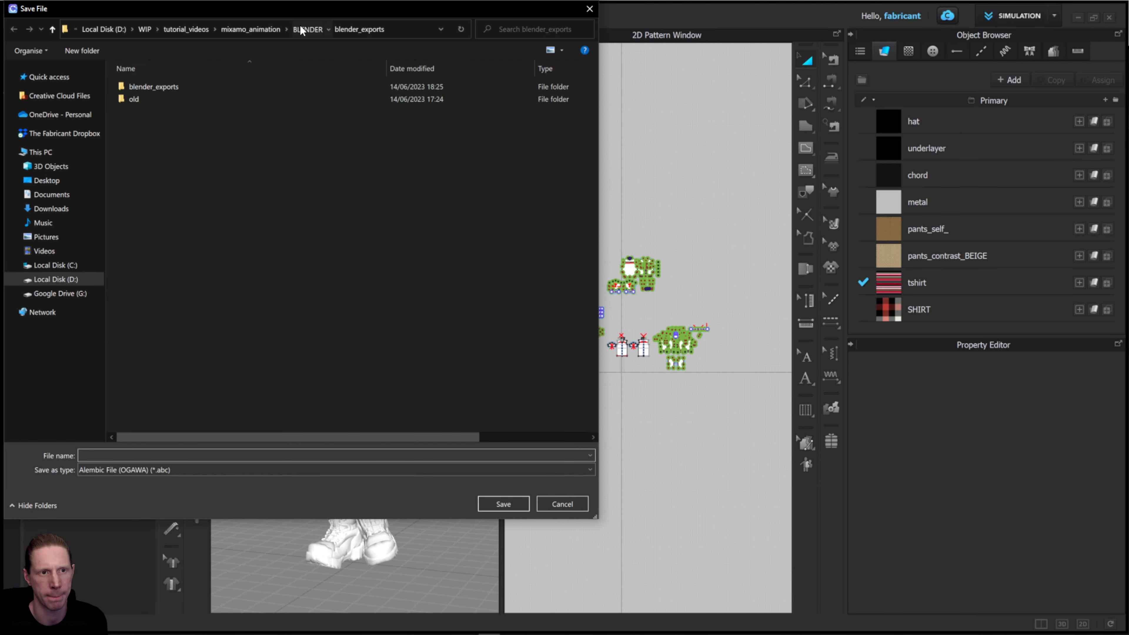
pyautogui.click(274, 30)
pyautogui.doubleClick(180, 127)
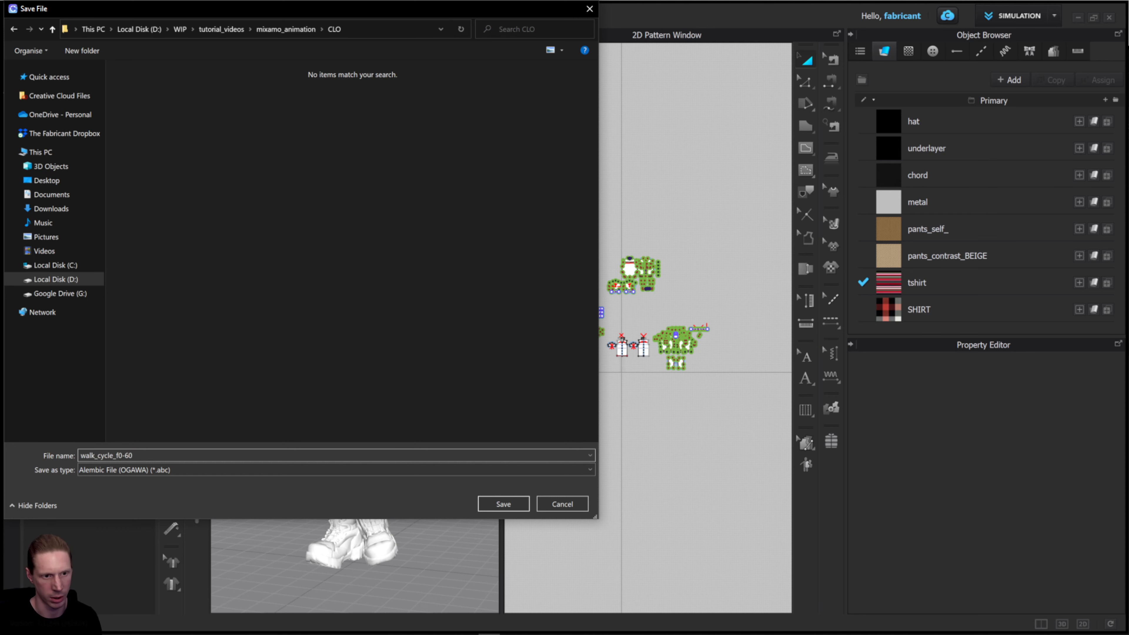
pyautogui.click(514, 501)
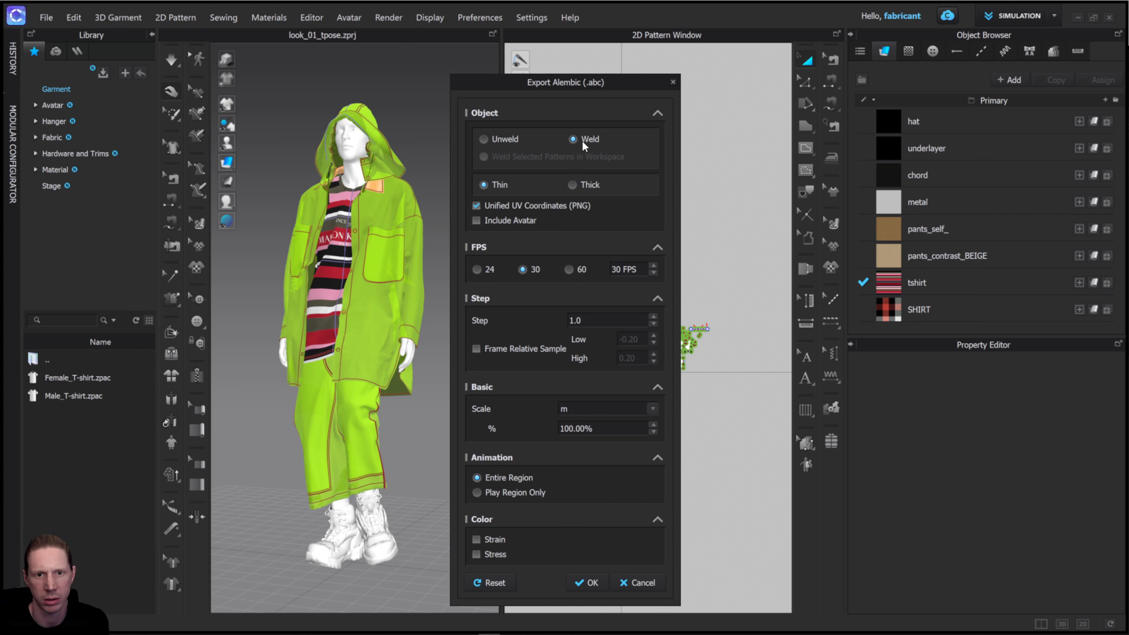
pyautogui.moveTo(558, 83); pyautogui.dragTo(538, 61)
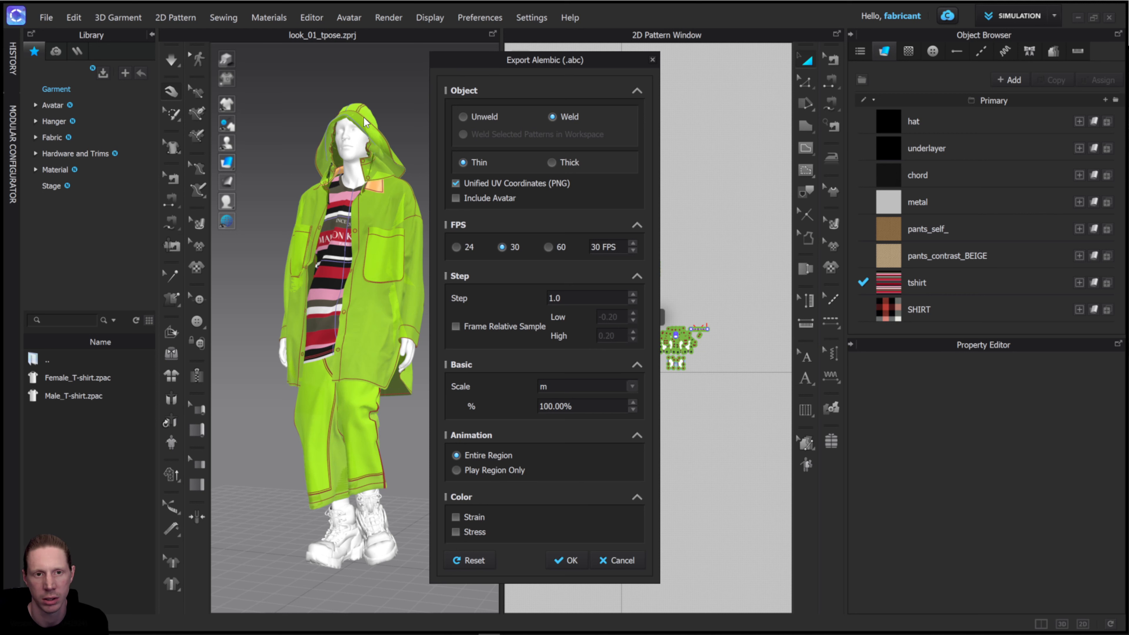
pyautogui.click(569, 561)
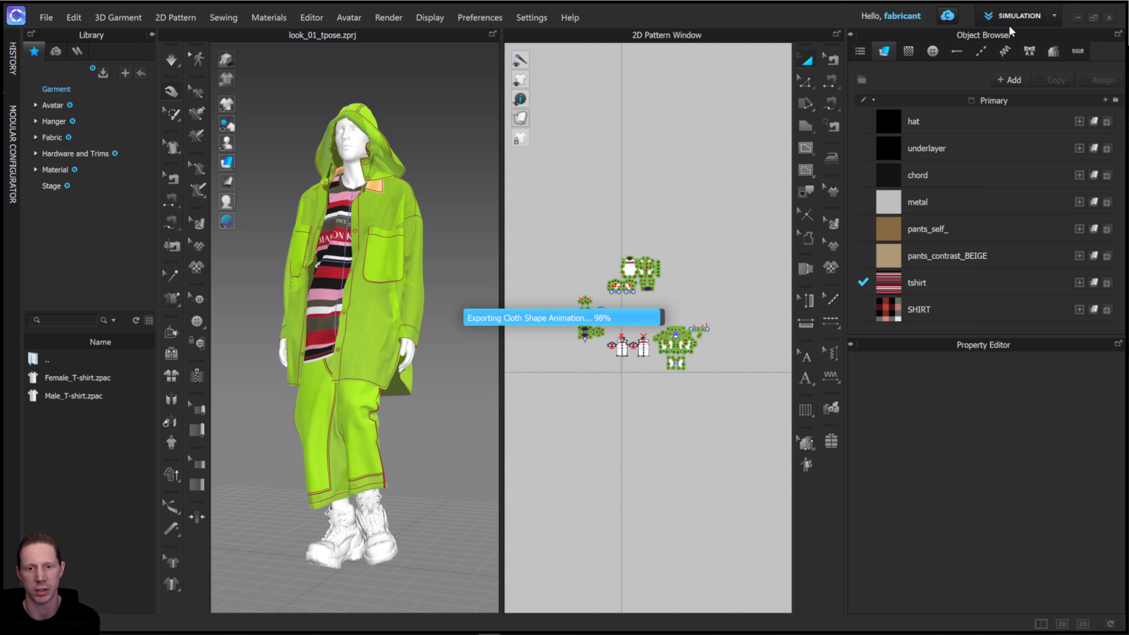
# Step: Switch to the UV Editor mode and inspect the UV tile layout of the pants, shirt and T-shirt pieces
pyautogui.click(995, 14)
pyautogui.click(1012, 158)
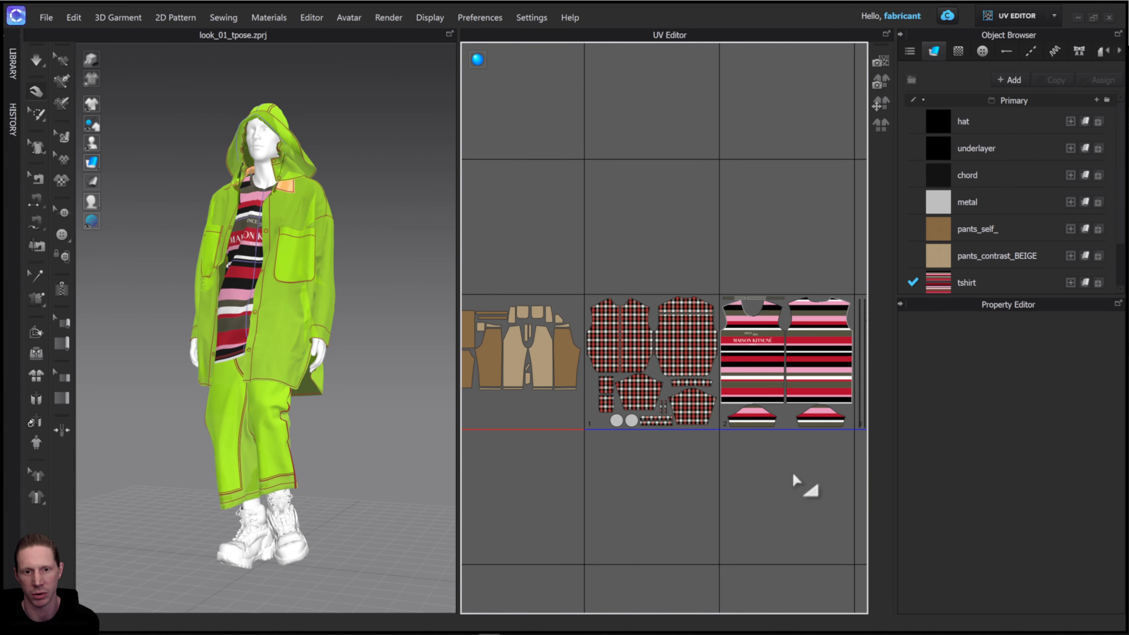
pyautogui.moveTo(794, 475); pyautogui.dragTo(620, 476, button='middle')
pyautogui.moveTo(729, 468); pyautogui.dragTo(772, 467, button='middle')
pyautogui.moveTo(659, 464); pyautogui.dragTo(808, 472, button='middle')
pyautogui.moveTo(527, 475); pyautogui.dragTo(540, 435, button='middle')
pyautogui.moveTo(620, 450); pyautogui.dragTo(611, 437, button='middle')
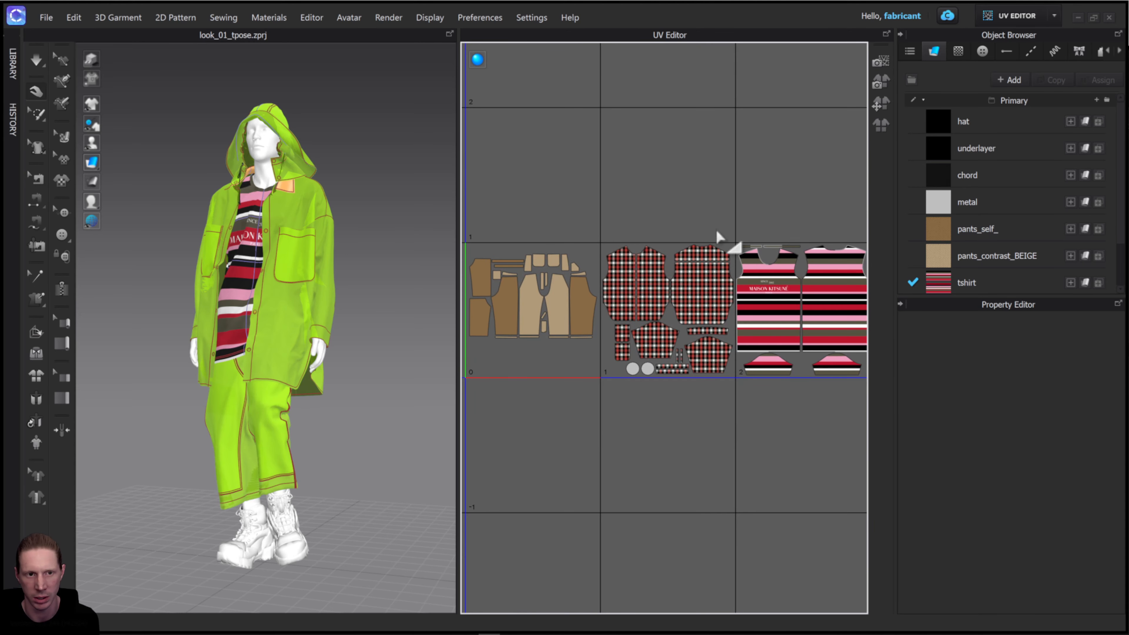
# Step: Save the project as a new file named anition_walk_cycle in the mixamo_animation CLO folder
pyautogui.click(47, 17)
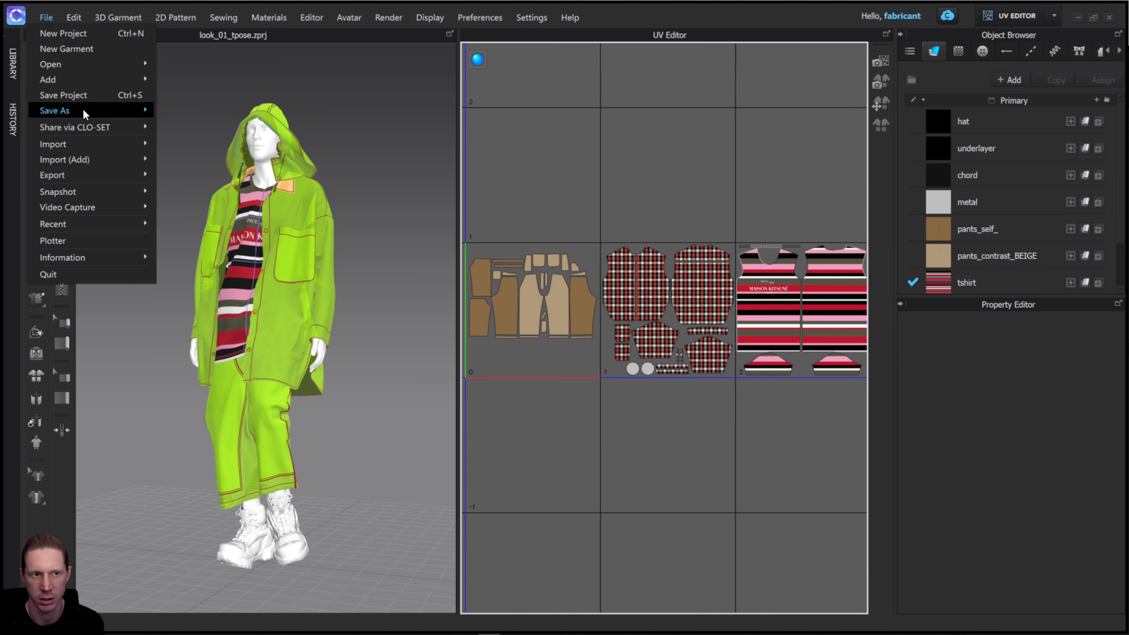
pyautogui.click(334, 235)
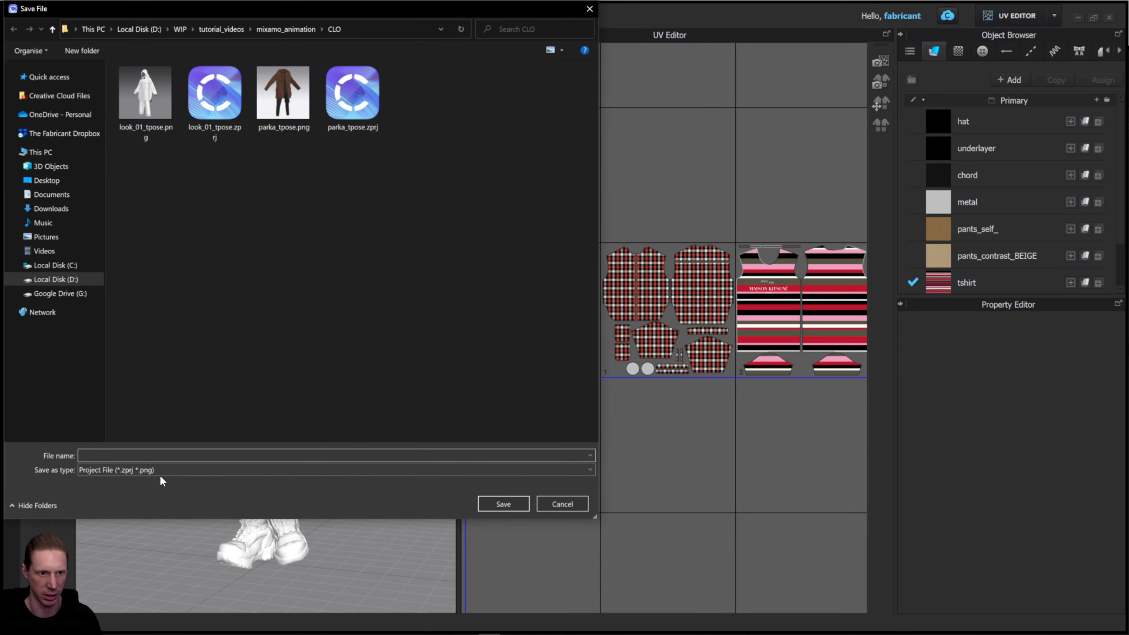
pyautogui.write('anition_walk_cycle')
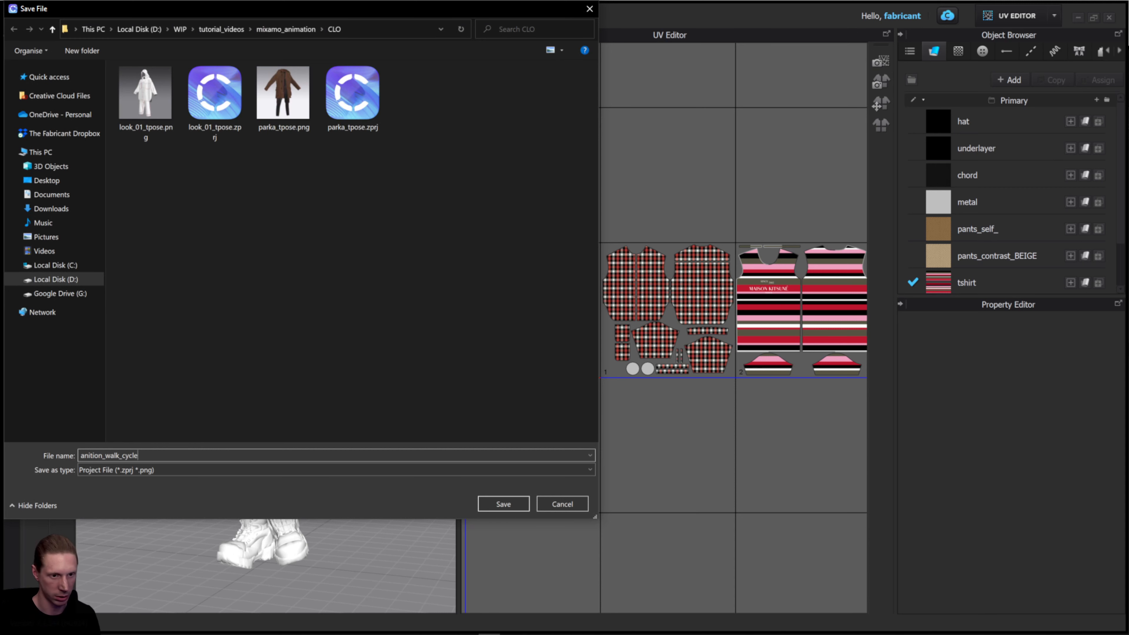
pyautogui.press('Return')
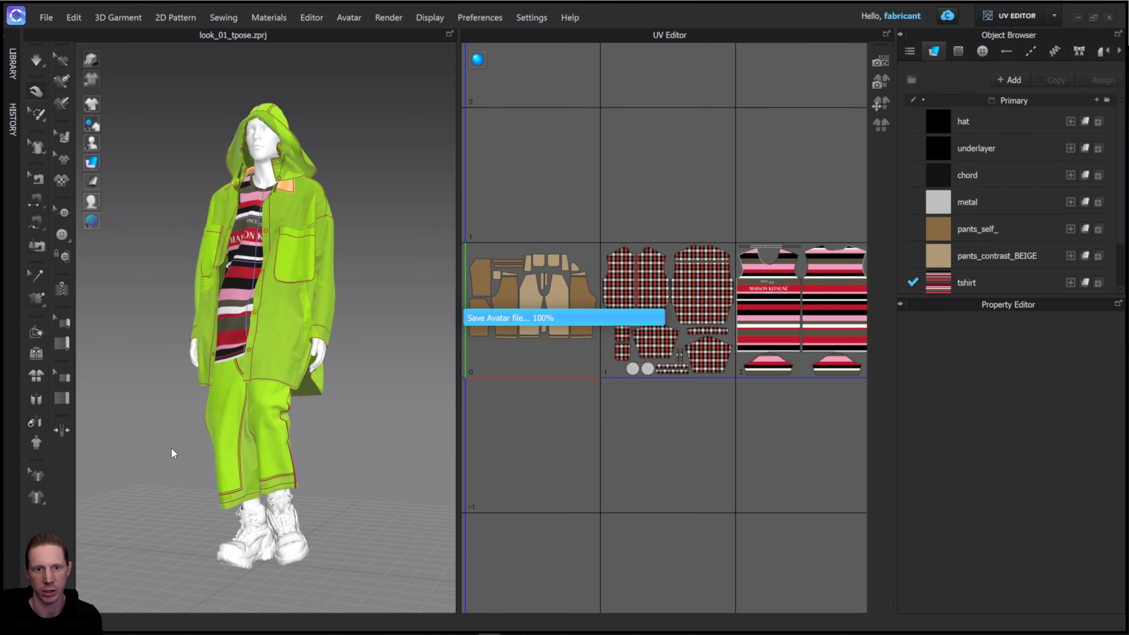
# Step: Switch to Blender with avatar_scene.blend and slightly enlarge the 3D viewports and timeline at the expense of the graph editor
pyautogui.moveTo(436, 634)
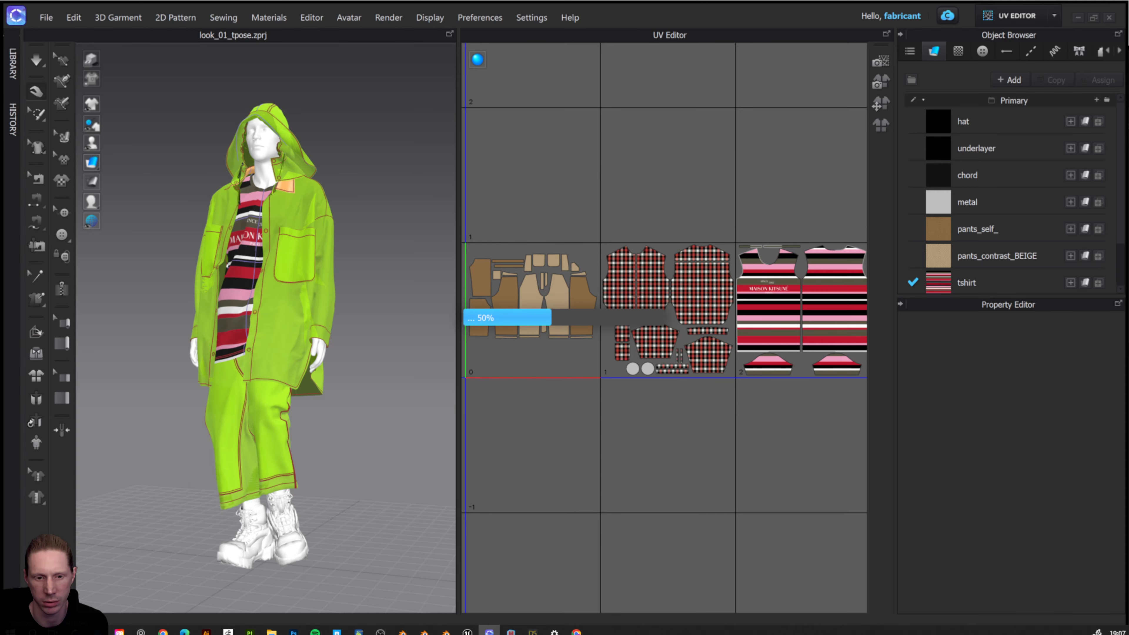
pyautogui.click(402, 626)
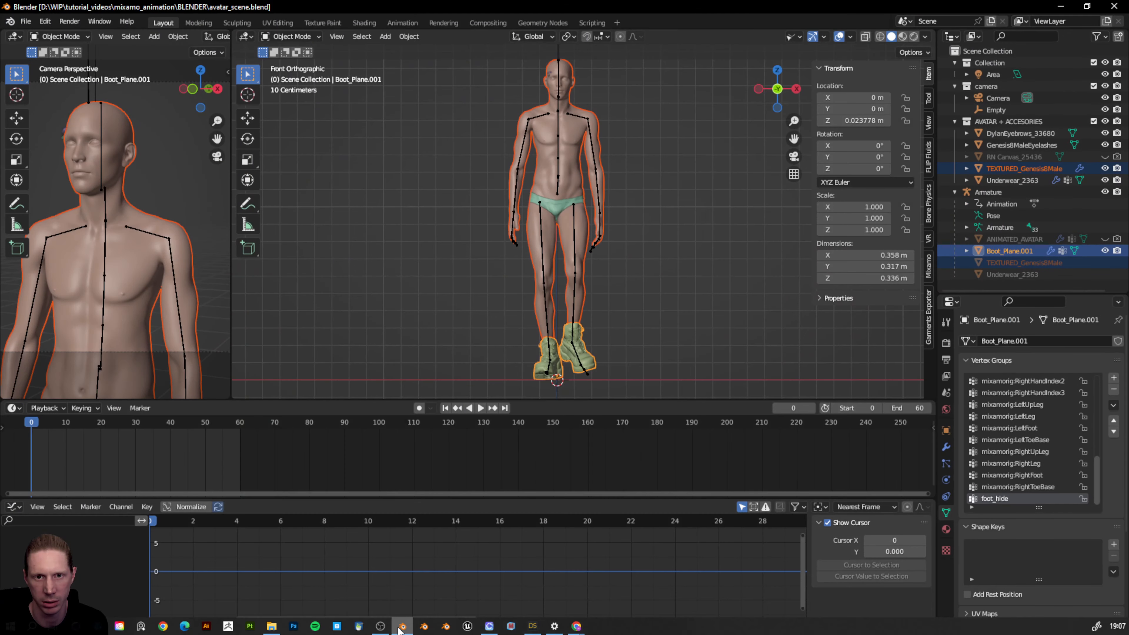
pyautogui.moveTo(793, 139); pyautogui.dragTo(791, 142)
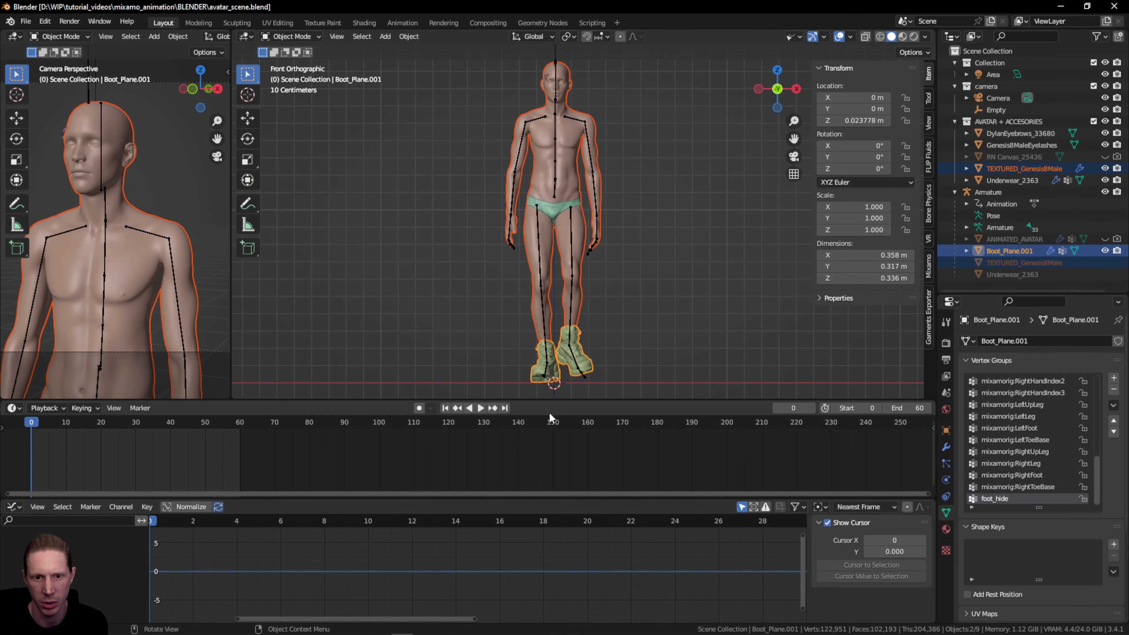
pyautogui.moveTo(554, 401); pyautogui.dragTo(554, 413)
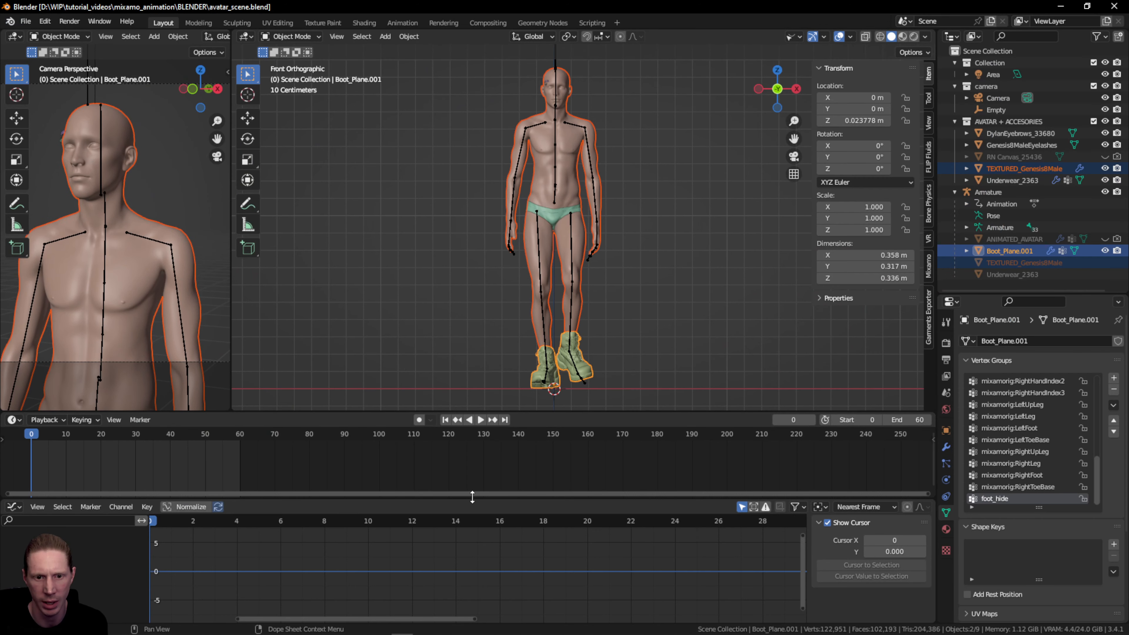
pyautogui.moveTo(472, 497); pyautogui.dragTo(472, 504)
# Step: Import the Alembic file walk_cycle_f0-60.abc from the CLO folder at scale 1.000, with Relative Path and Set Frame Range enabled
pyautogui.click(25, 21)
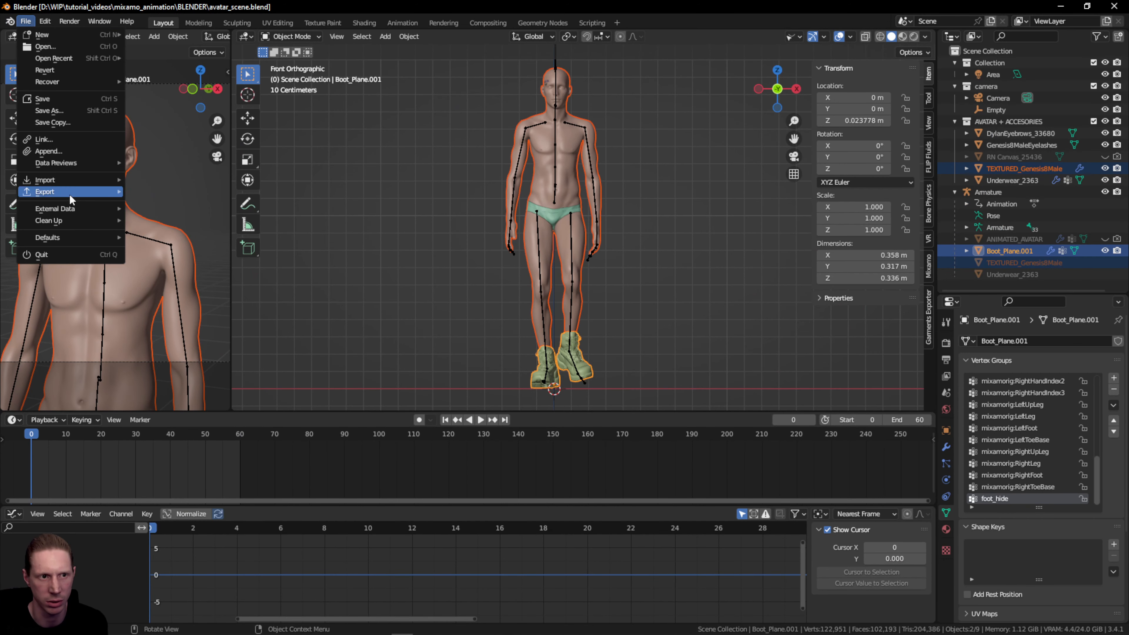
pyautogui.moveTo(67, 183)
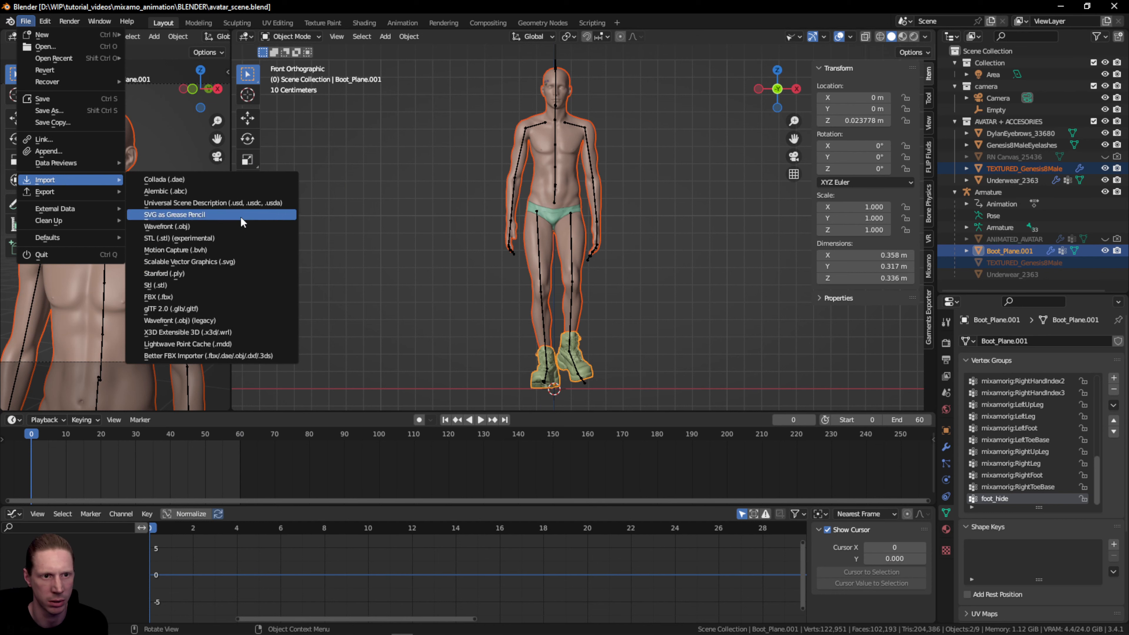
pyautogui.click(232, 193)
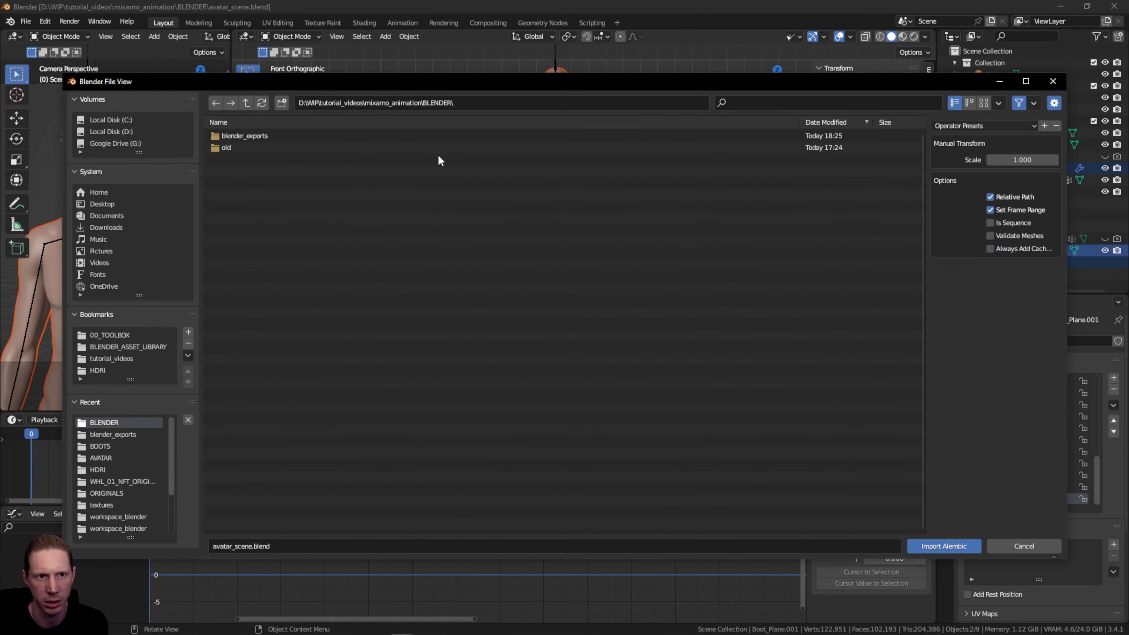
pyautogui.doubleClick(253, 133)
pyautogui.doubleClick(249, 135)
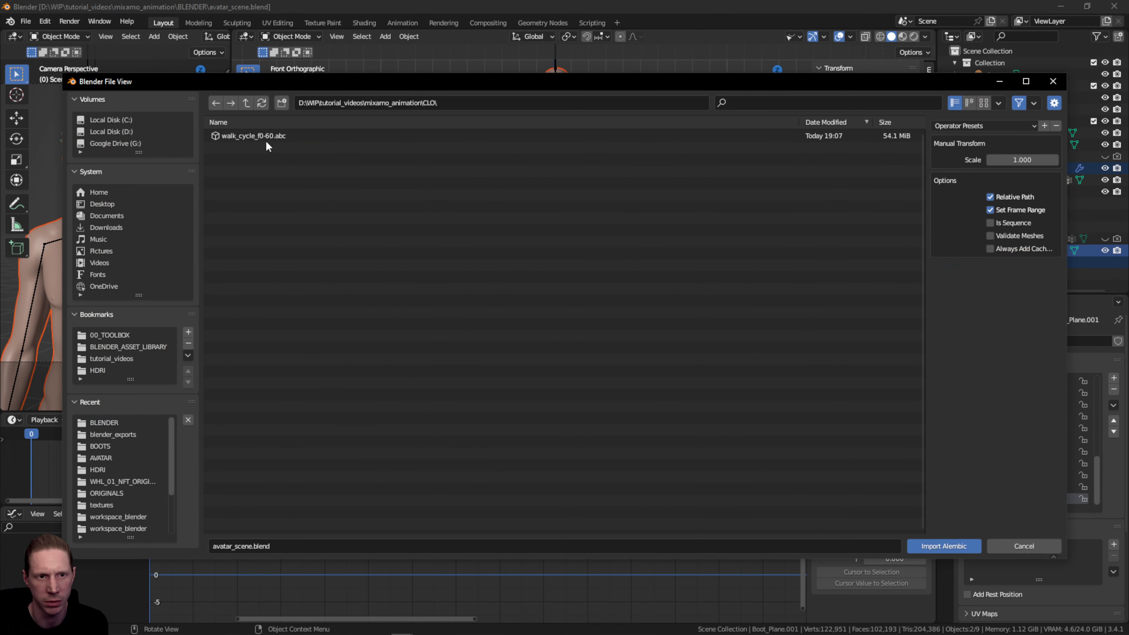
pyautogui.click(265, 140)
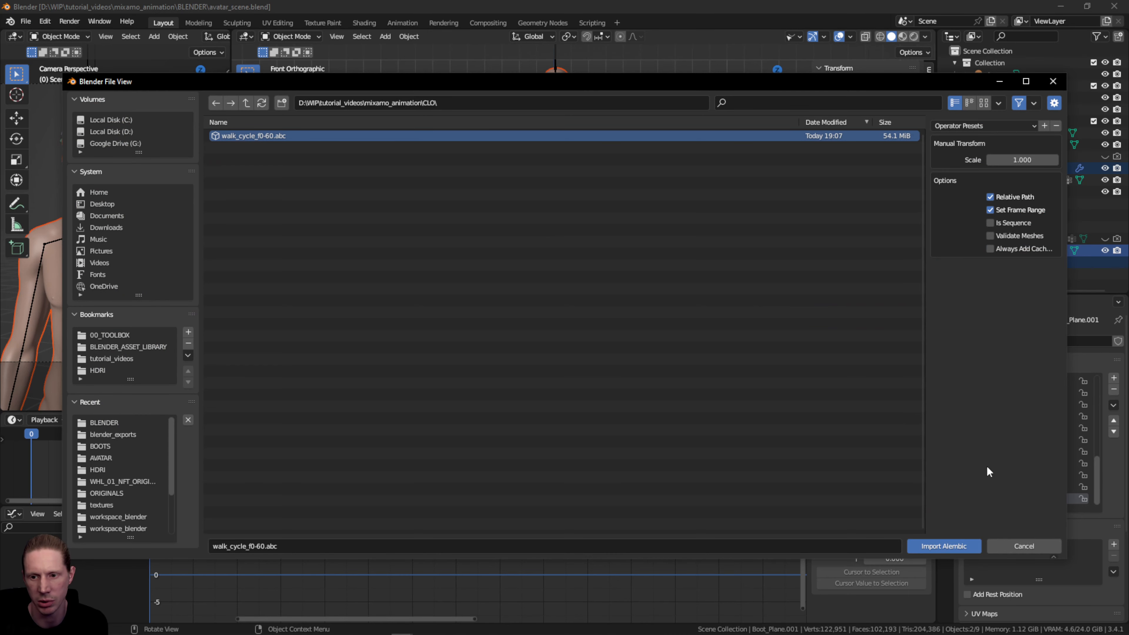
pyautogui.click(954, 545)
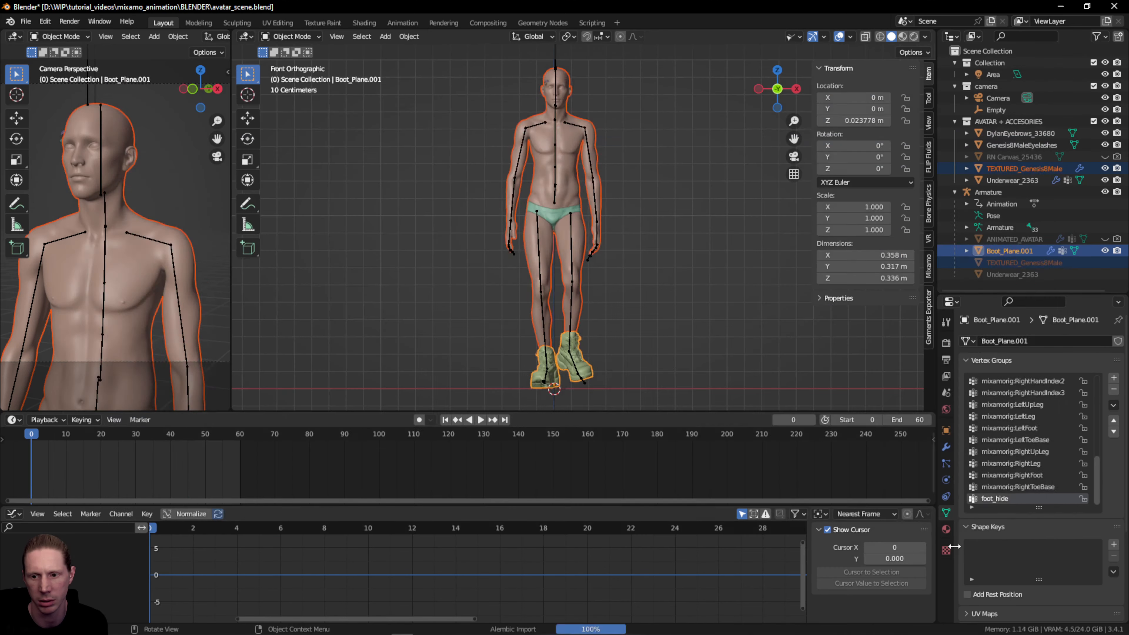
# Step: Deselect everything, play the walk animation with the imported garment while viewing it from several angles, and stop playback
pyautogui.click(682, 182)
pyautogui.moveTo(780, 99); pyautogui.dragTo(718, 125)
pyautogui.click(482, 420)
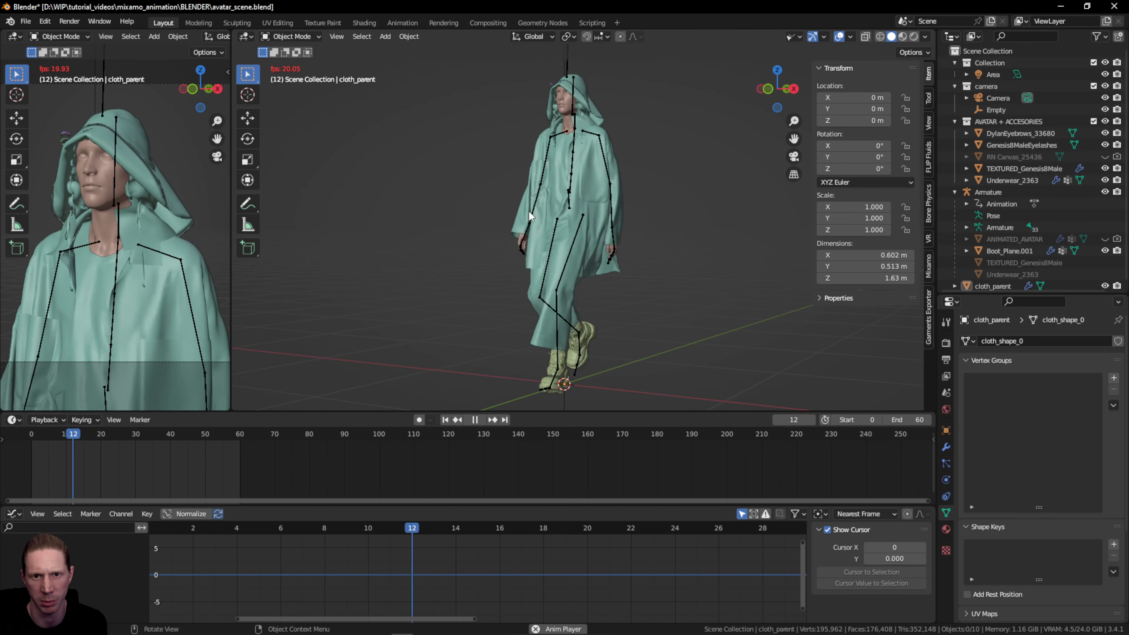
pyautogui.moveTo(774, 86); pyautogui.dragTo(810, 87)
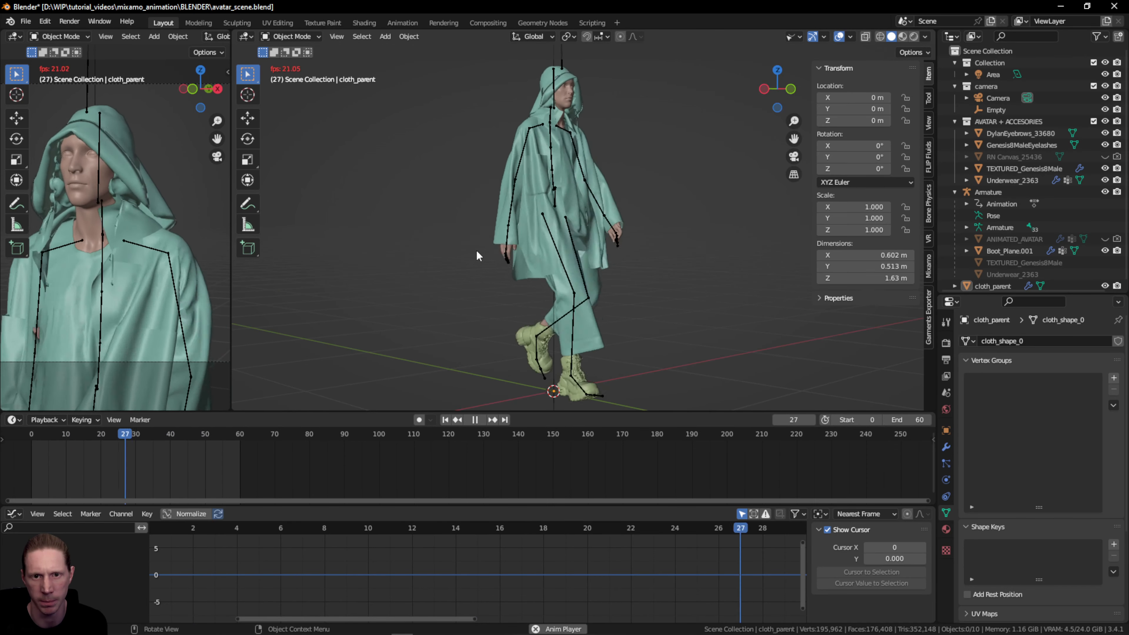
pyautogui.moveTo(776, 88); pyautogui.dragTo(742, 88)
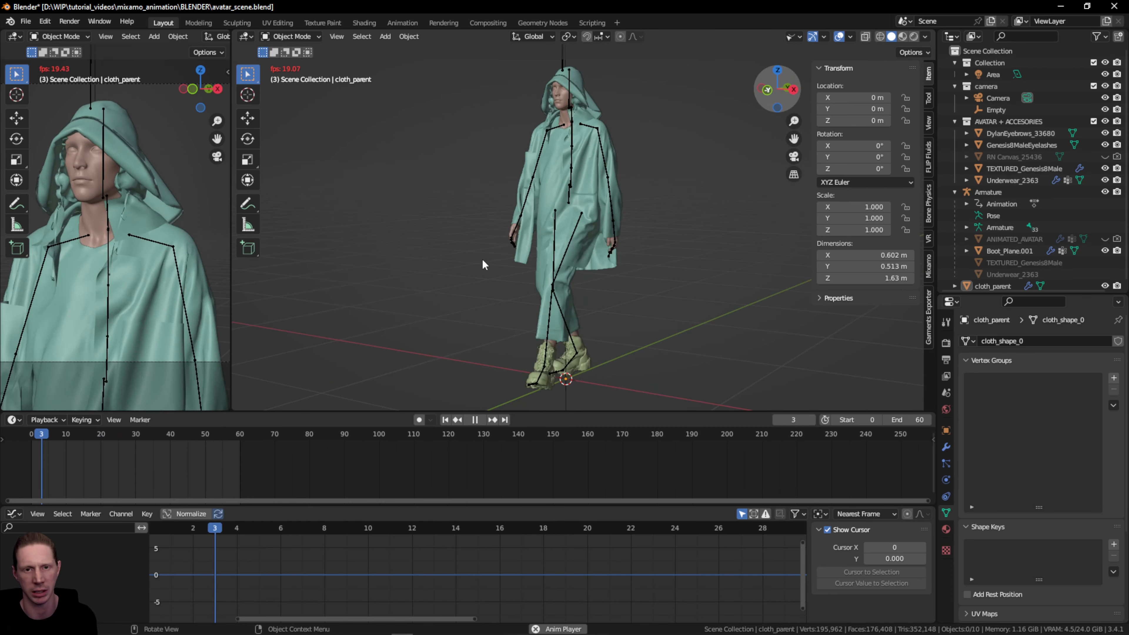
pyautogui.click(476, 420)
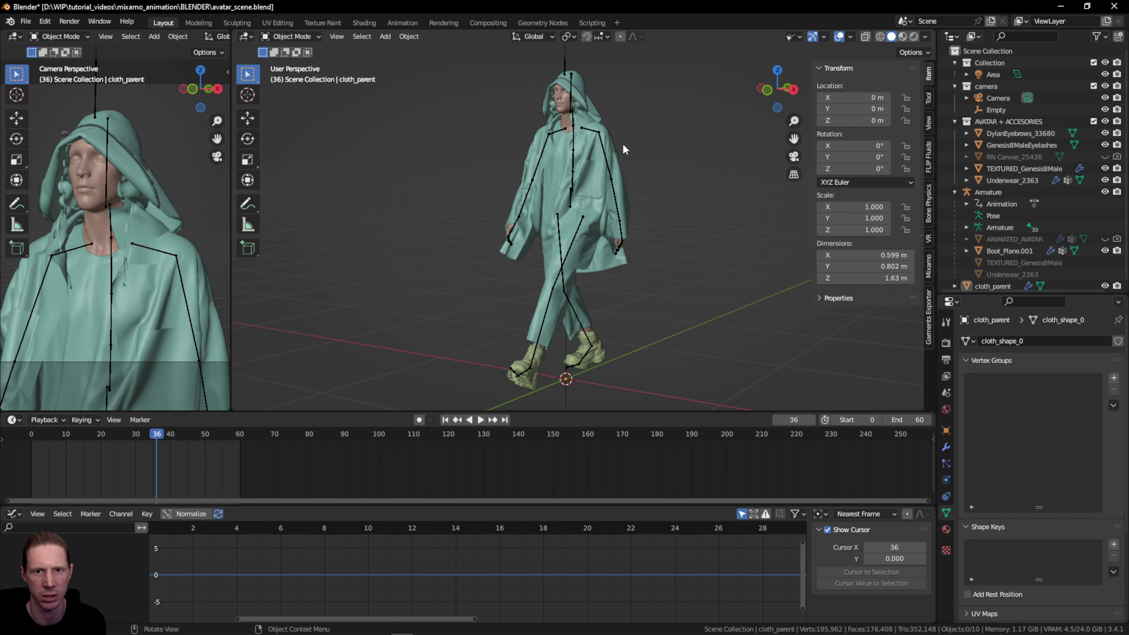